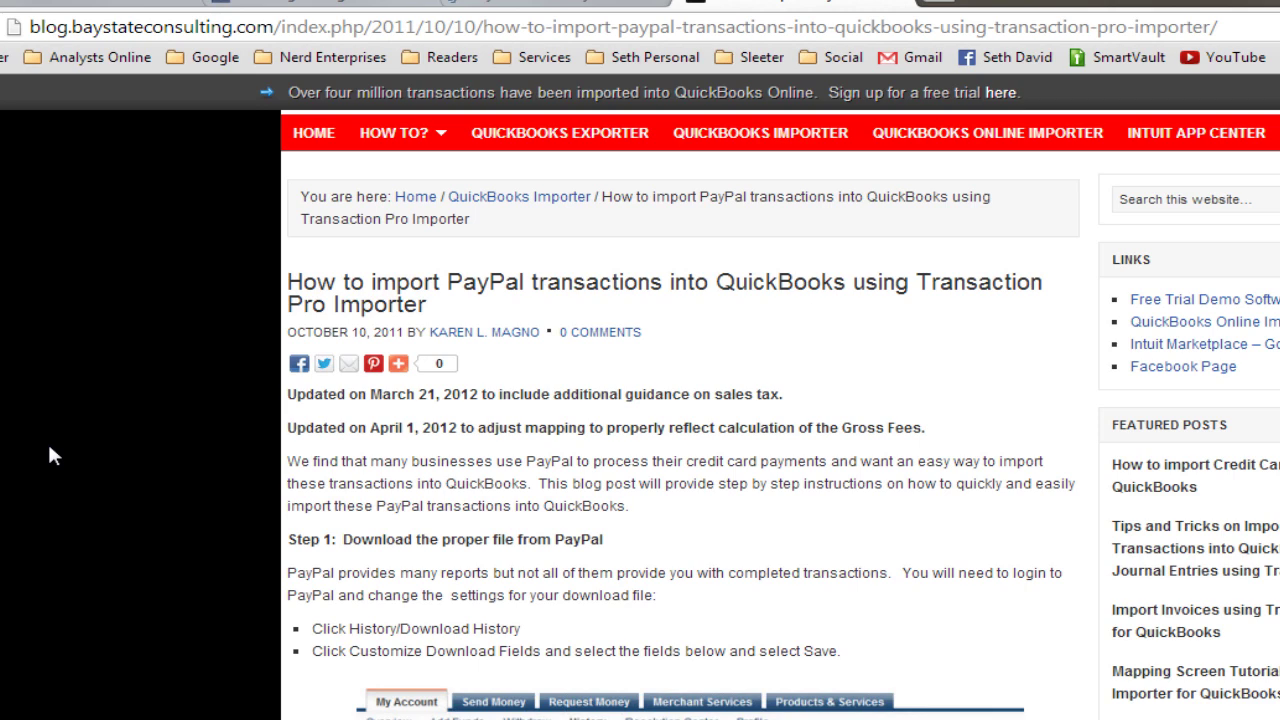
Open PayPal's full transaction History, showing activity from 9/8/2013 to 10/8/2013.
scroll(720, 515, "down", 2)
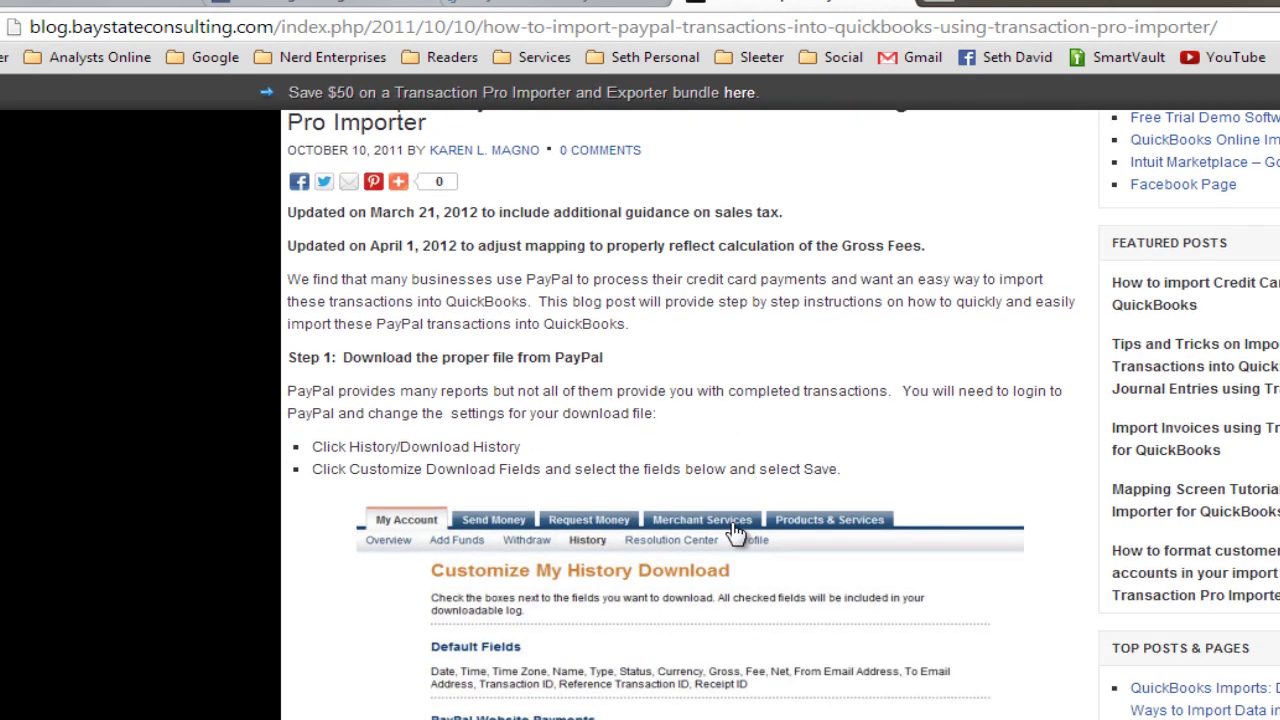
scroll(740, 533, "down", 2)
scroll(660, 680, "down", 2)
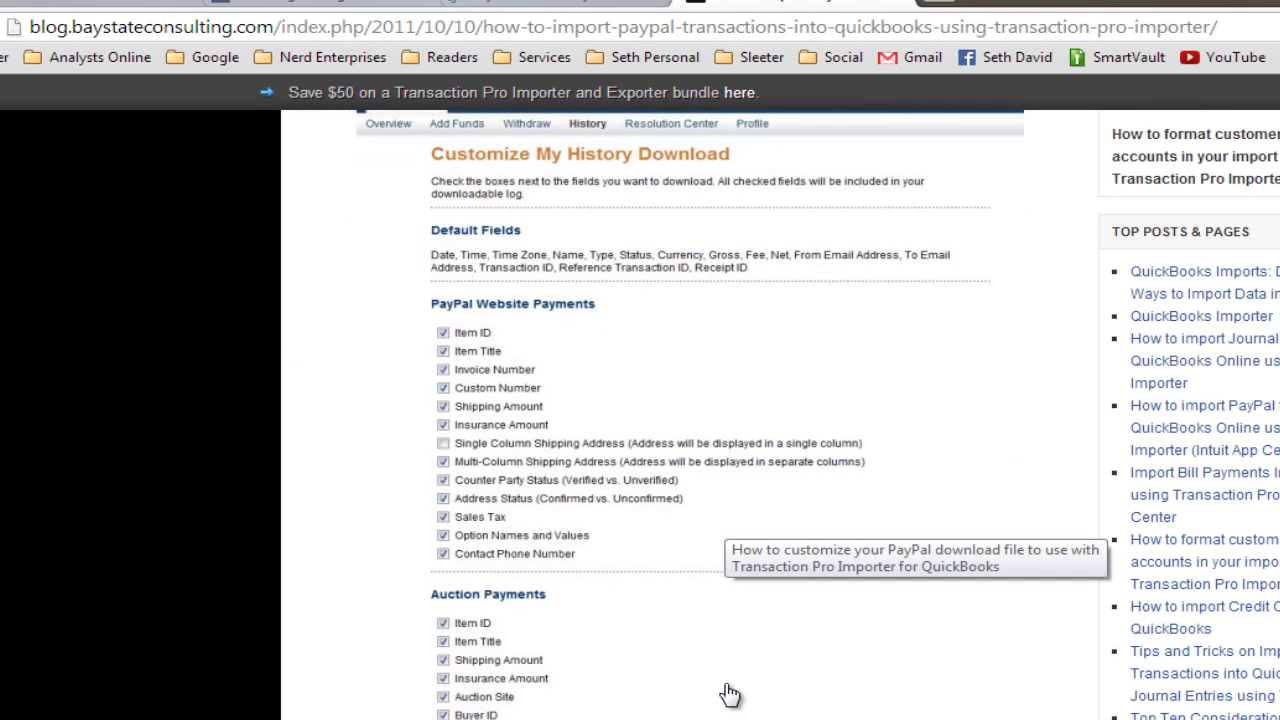
scroll(730, 694, "down", 5)
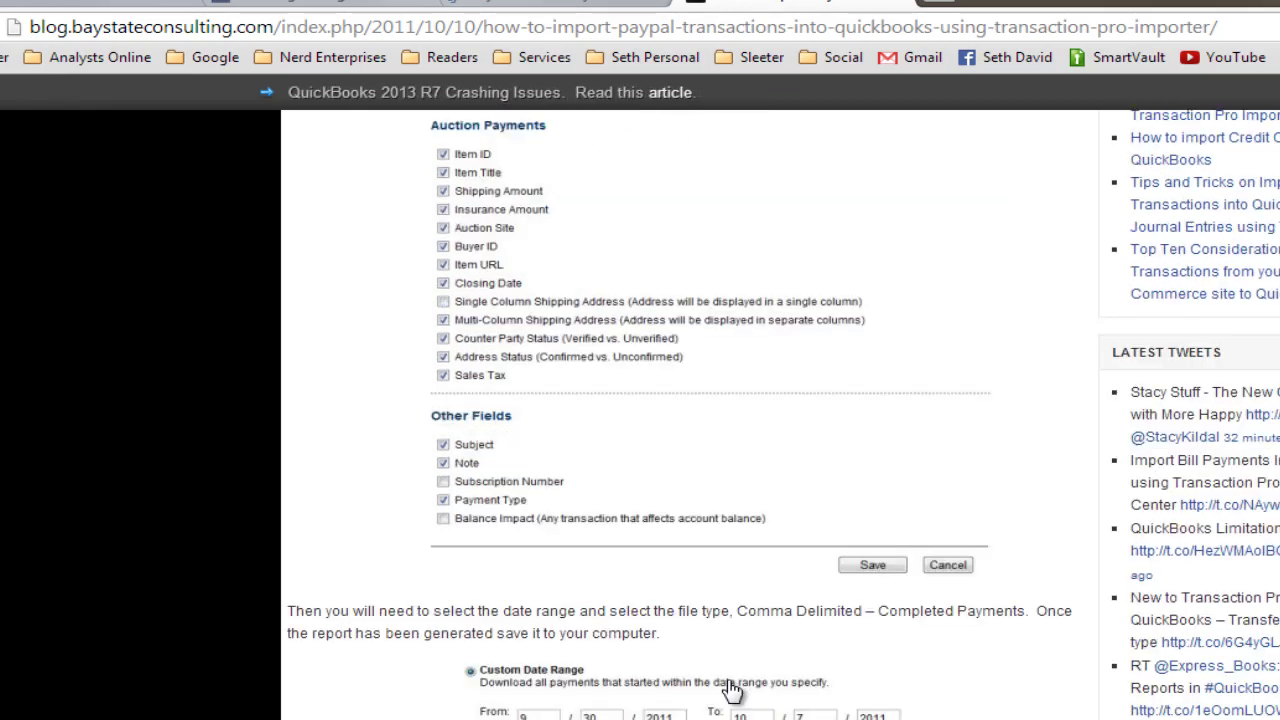
scroll(731, 690, "down", 7)
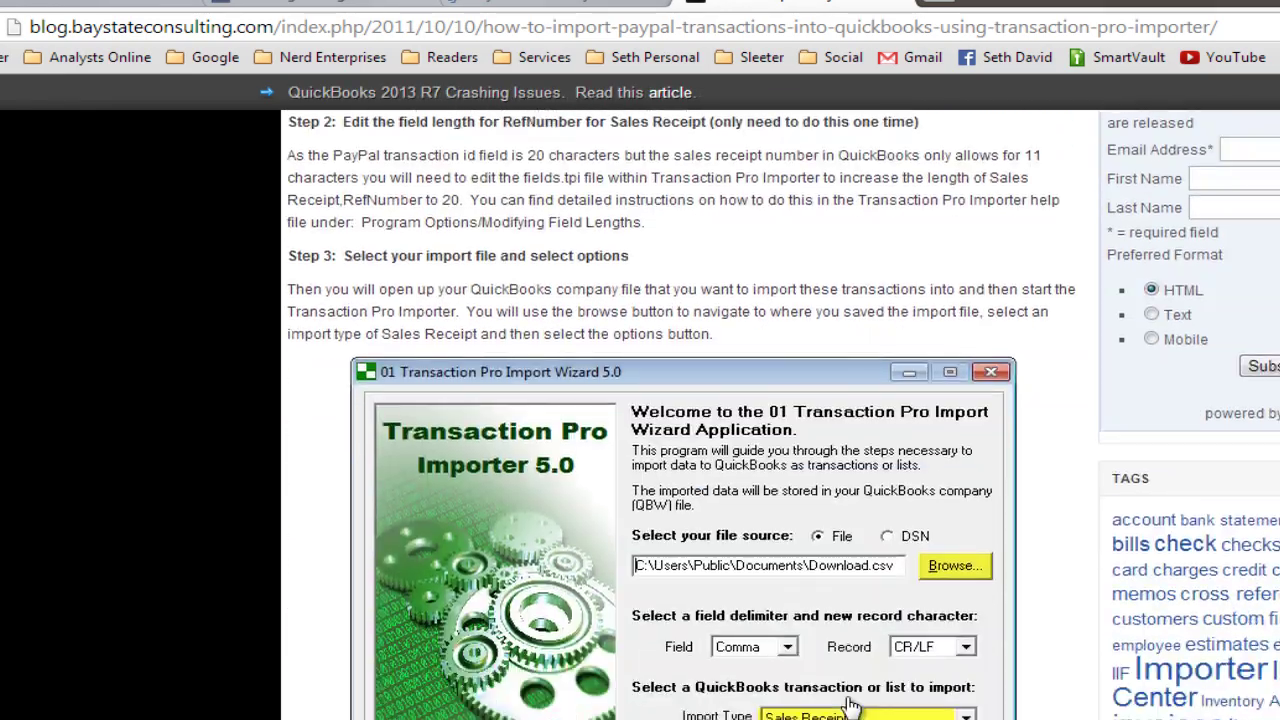
scroll(848, 705, "down", 2)
scroll(848, 705, "up", 8)
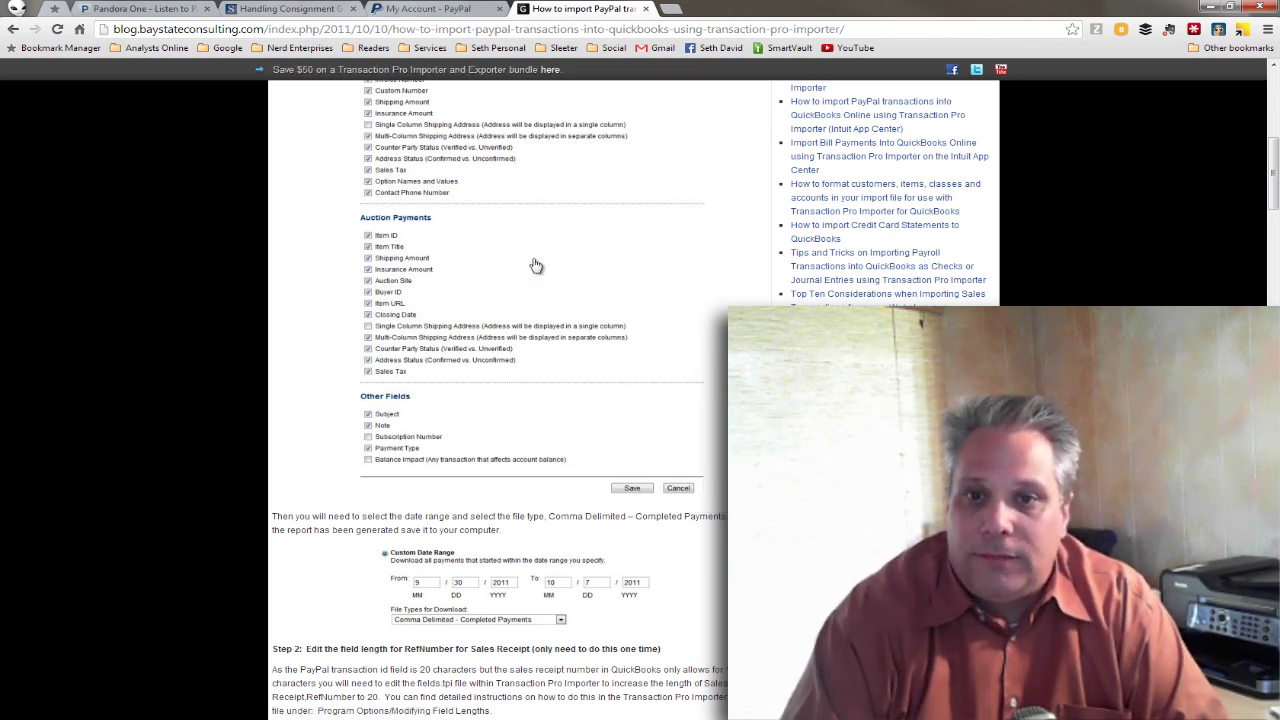
scroll(535, 265, "up", 3)
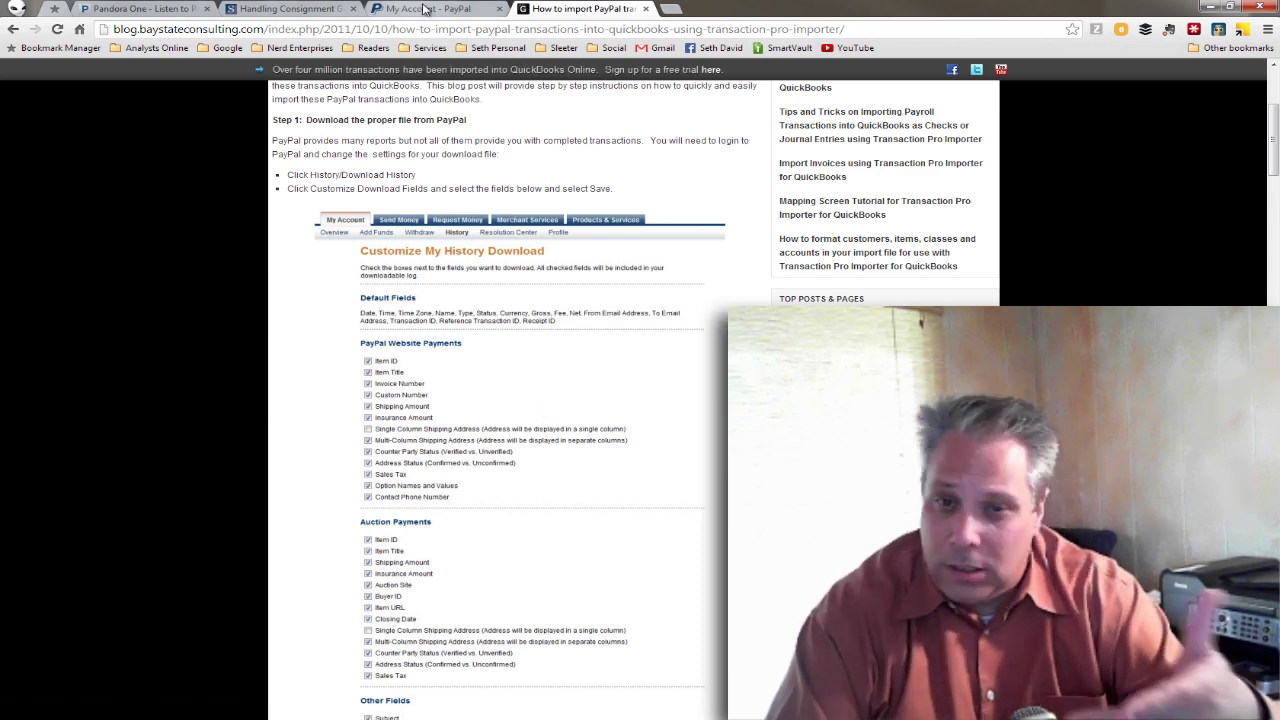
left_click(425, 9)
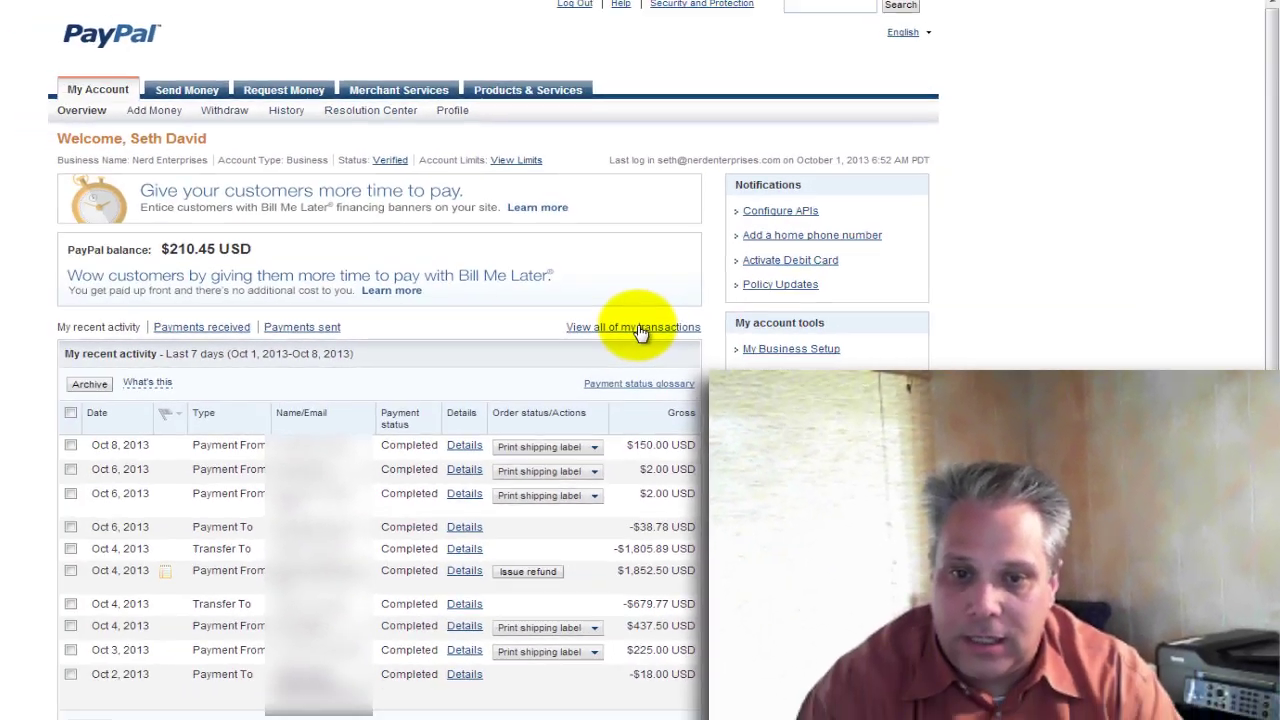
left_click(425, 316)
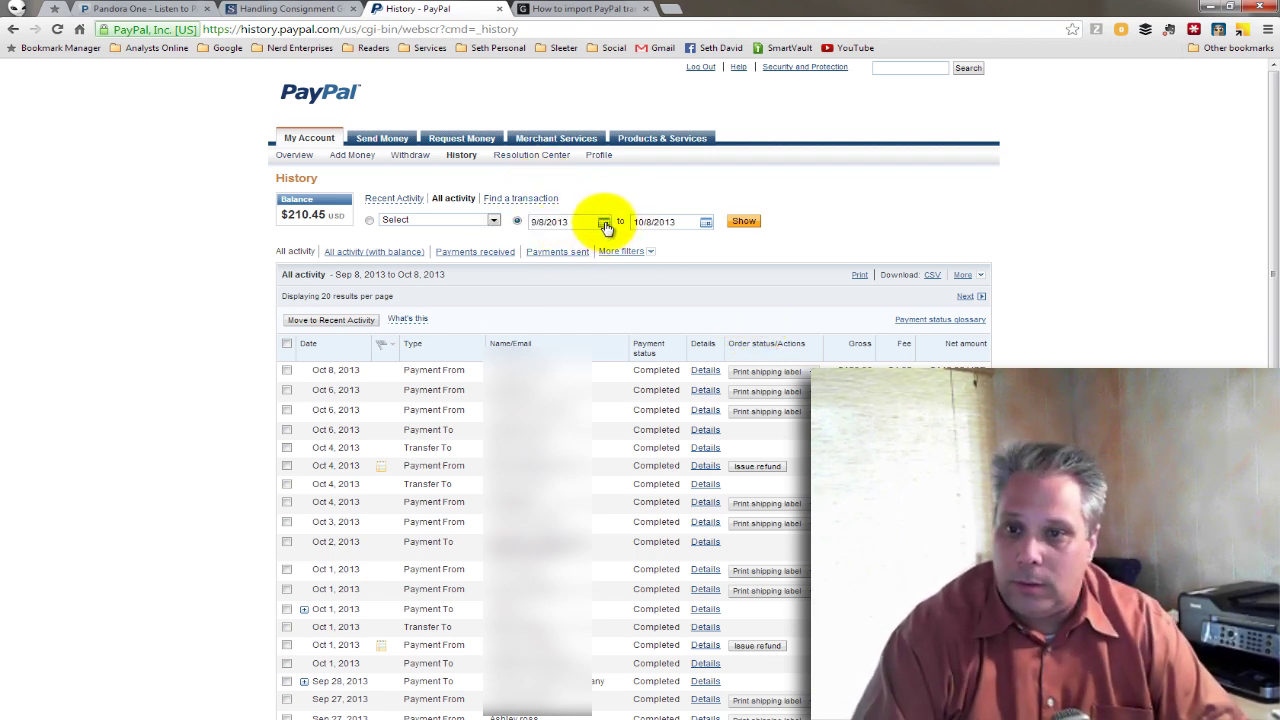
Filter the PayPal History to 9/1/2013 through 9/30/2013 and show the results.
left_click(605, 224)
left_click(541, 275)
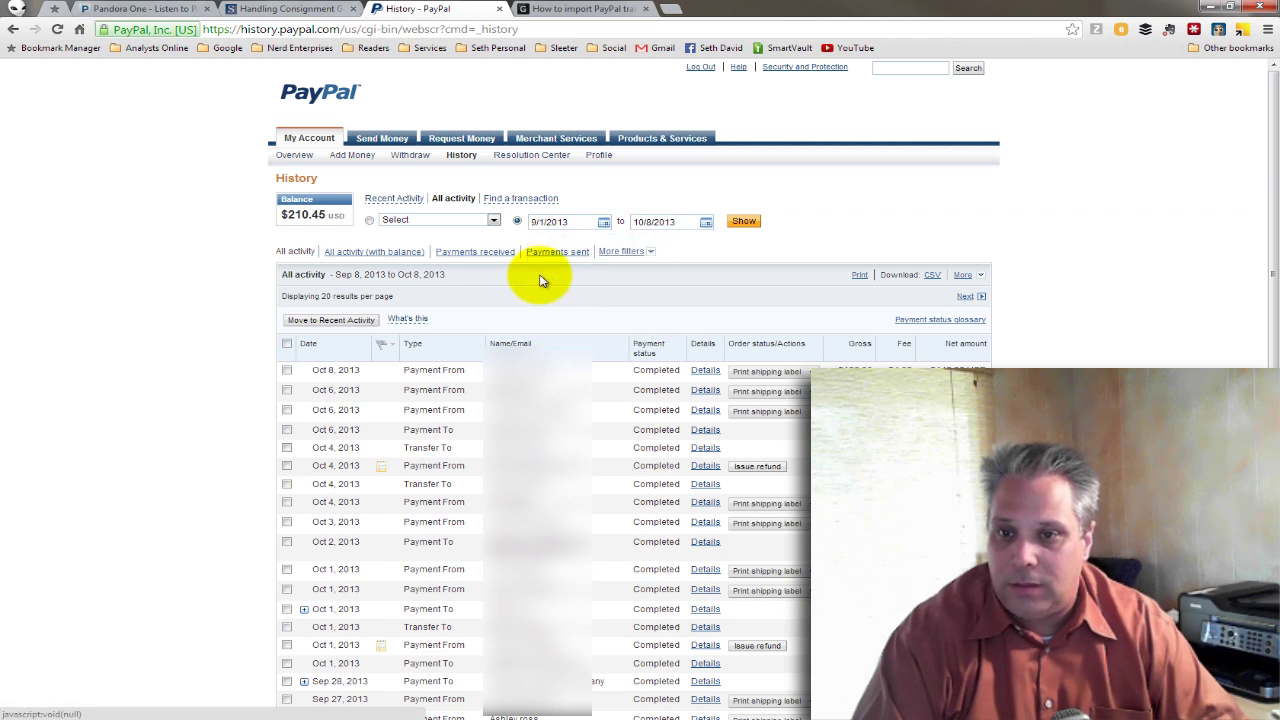
left_click(707, 226)
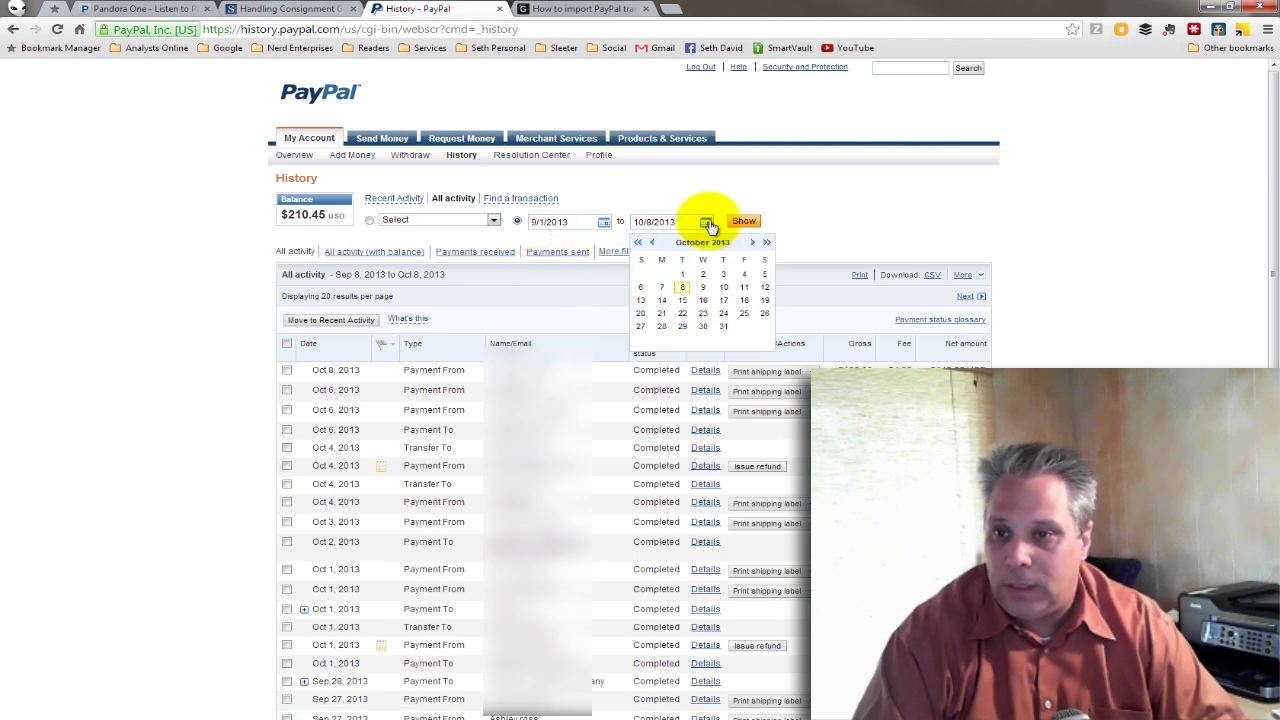
left_click(652, 245)
left_click(662, 327)
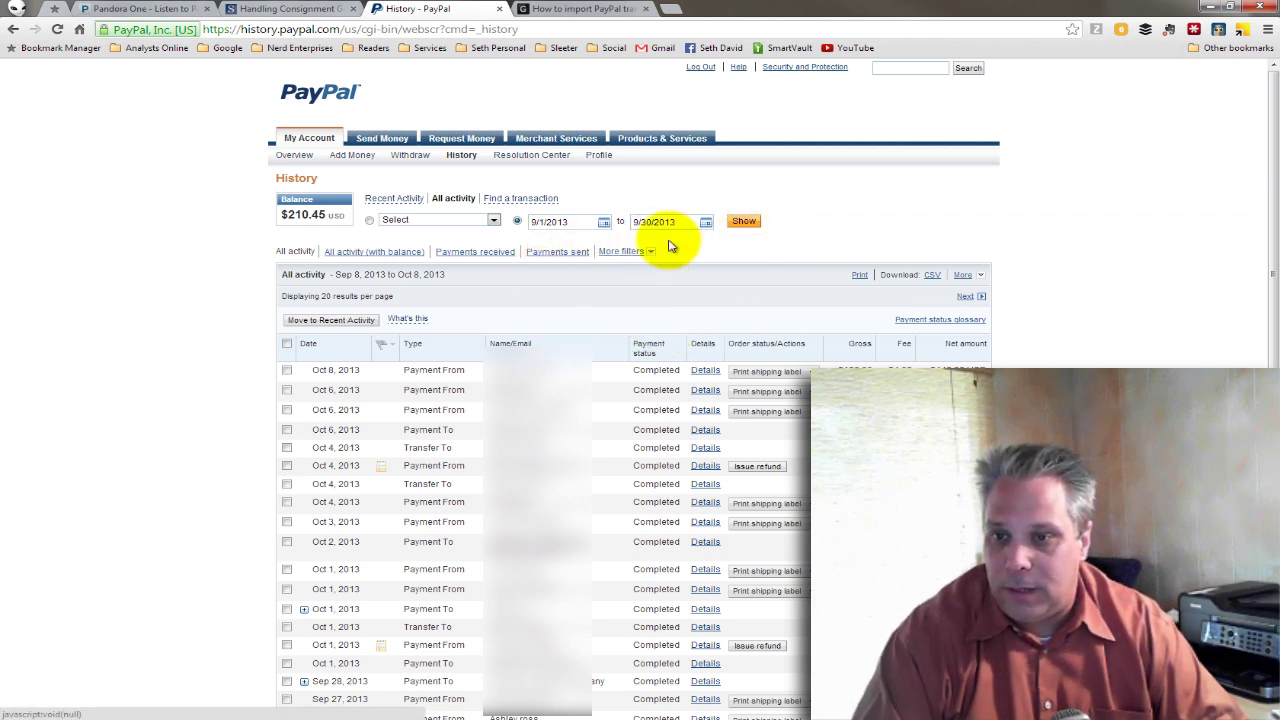
left_click(742, 224)
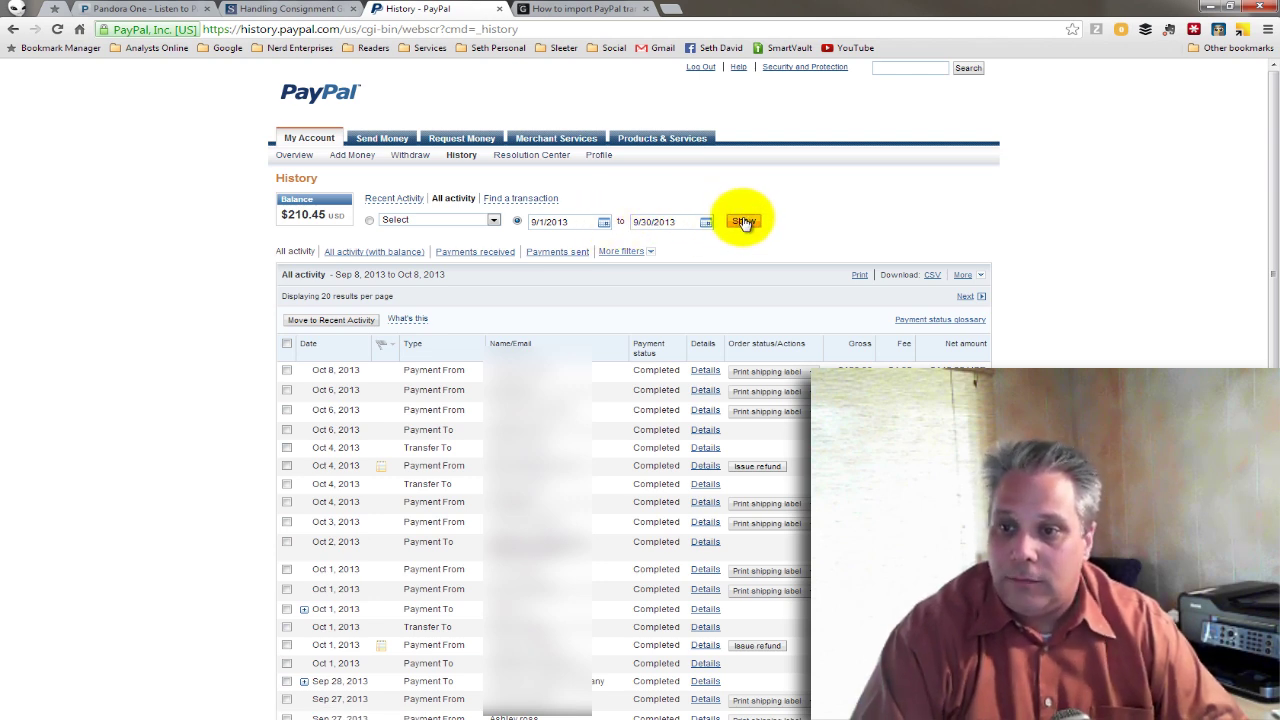
left_click(743, 223)
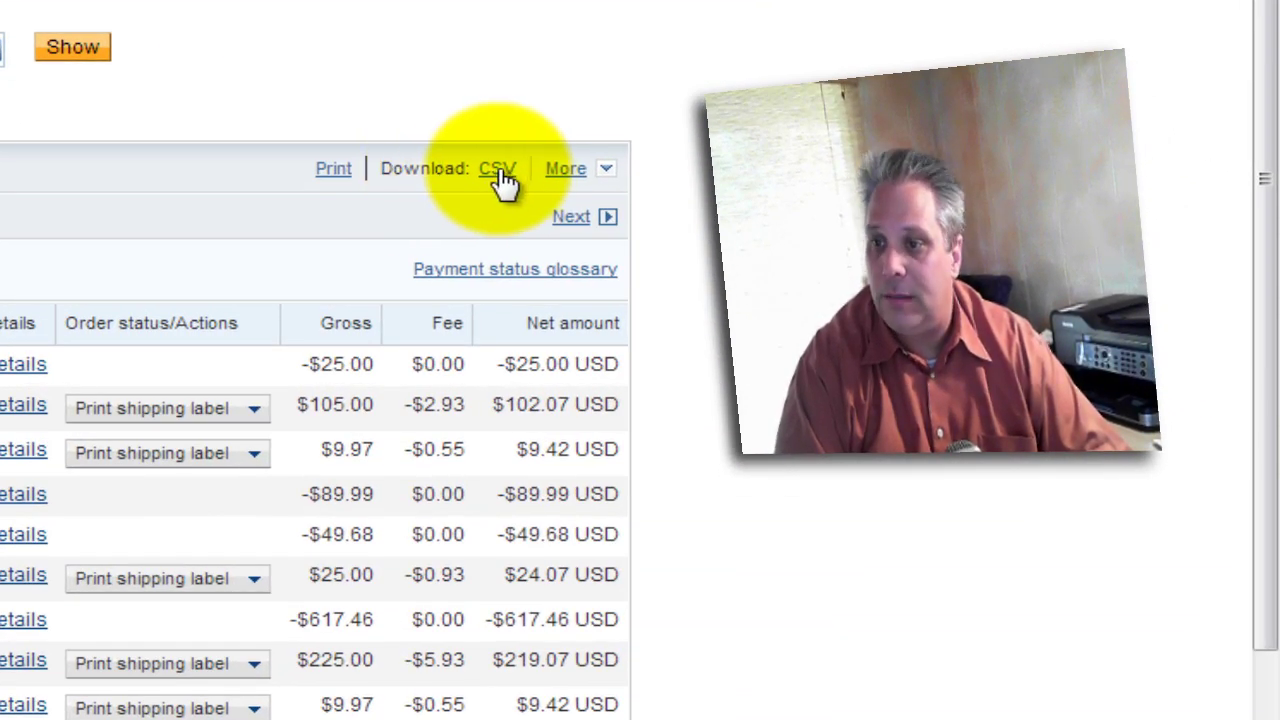
Request a CSV download of the September 2013 activity and confirm it.
left_click(499, 170)
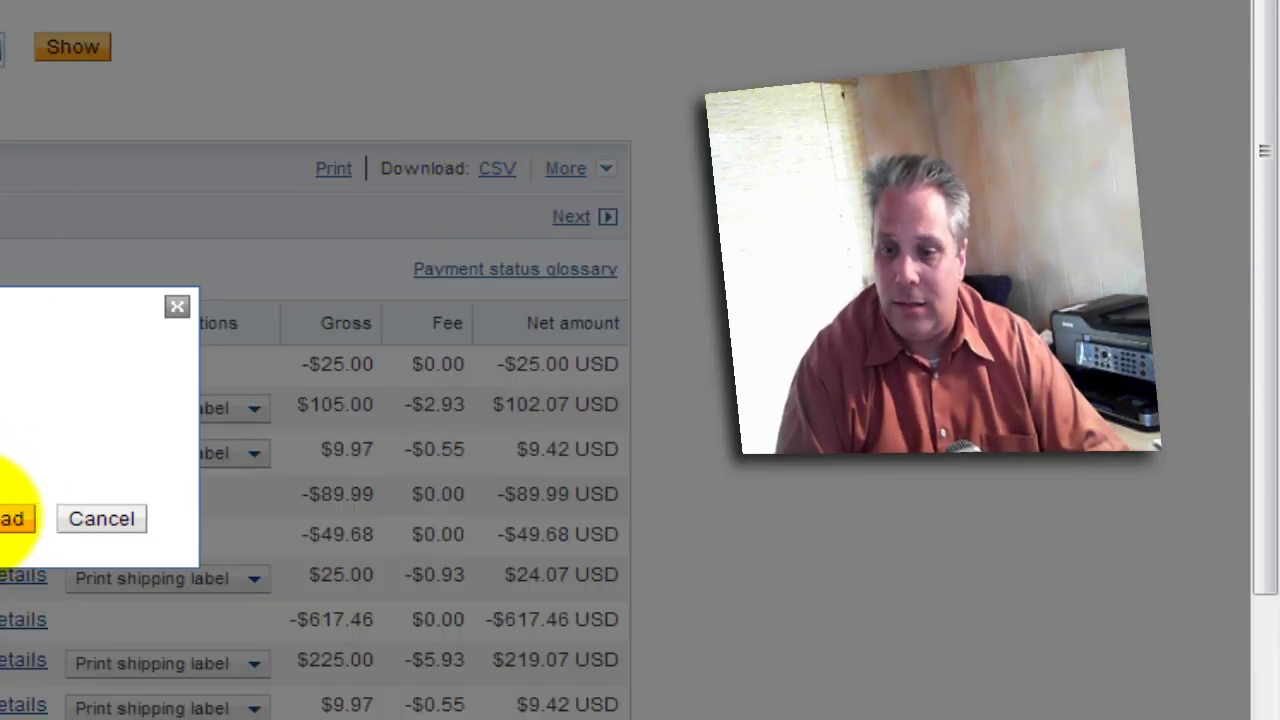
left_click(10, 518)
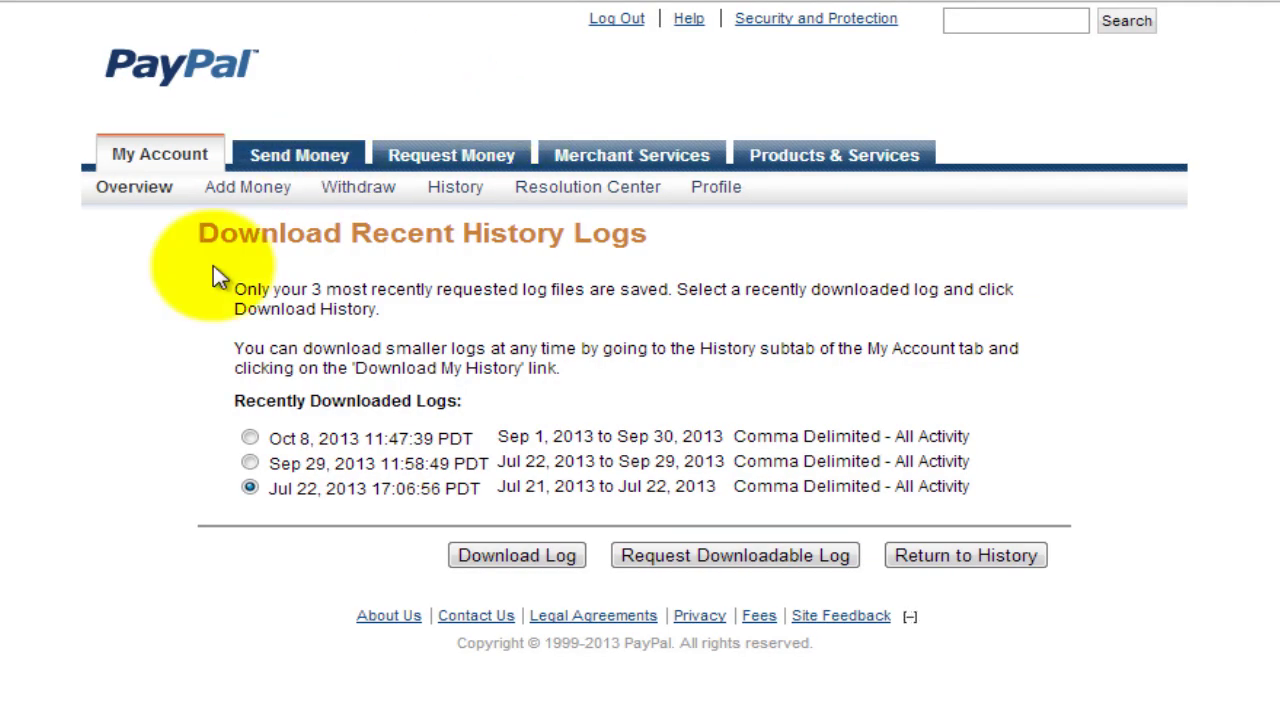
Download the Oct 8, 2013 September log as Download.csv and show it in its folder.
left_click(249, 437)
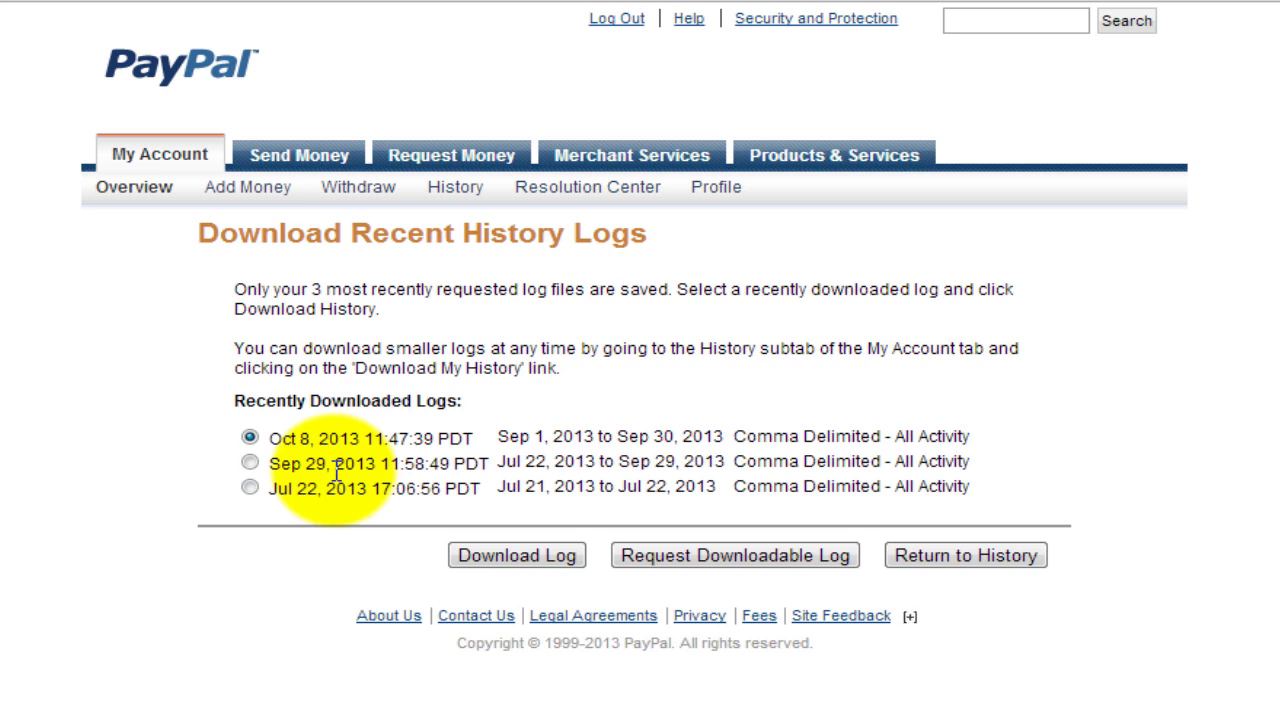
left_click(250, 488)
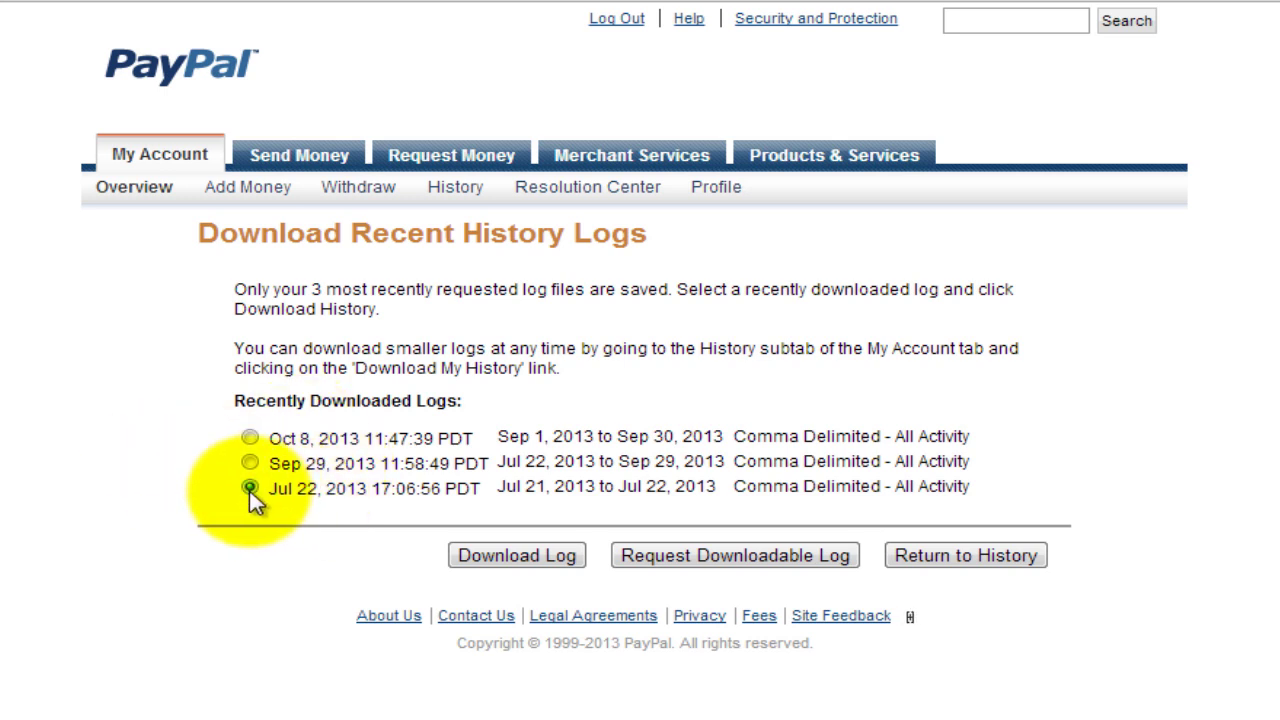
left_click(250, 438)
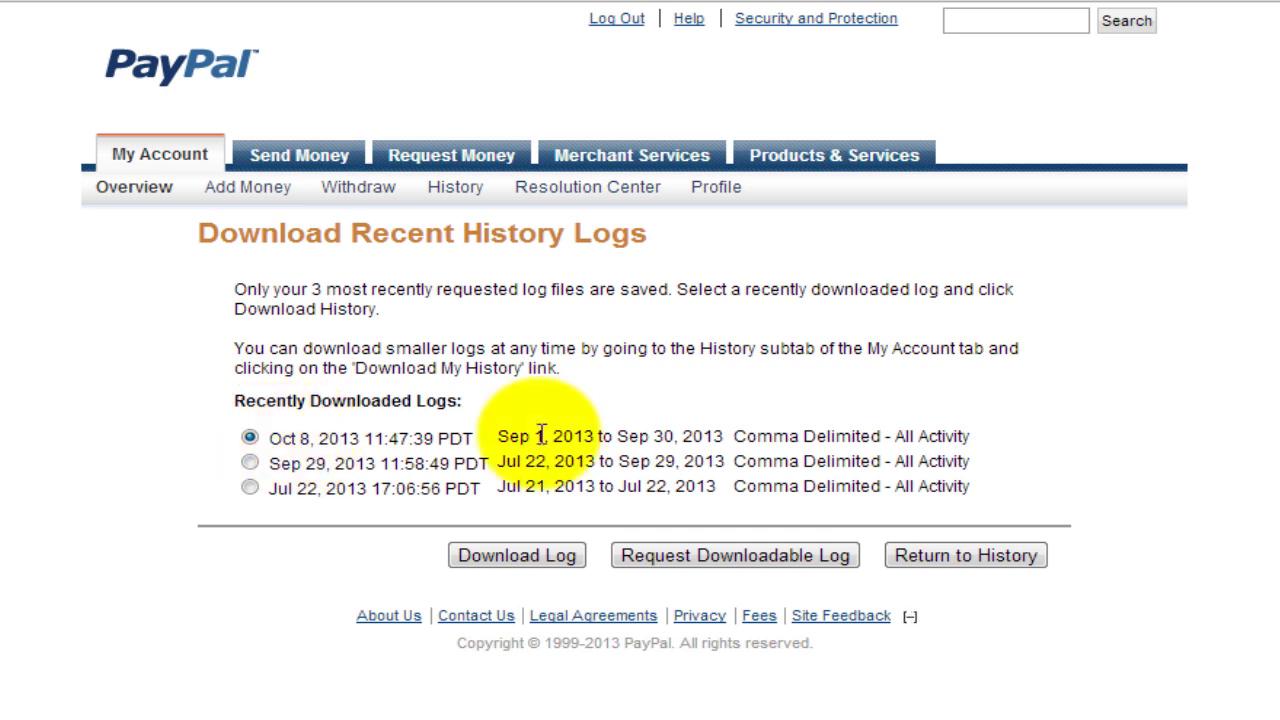
left_click(490, 563)
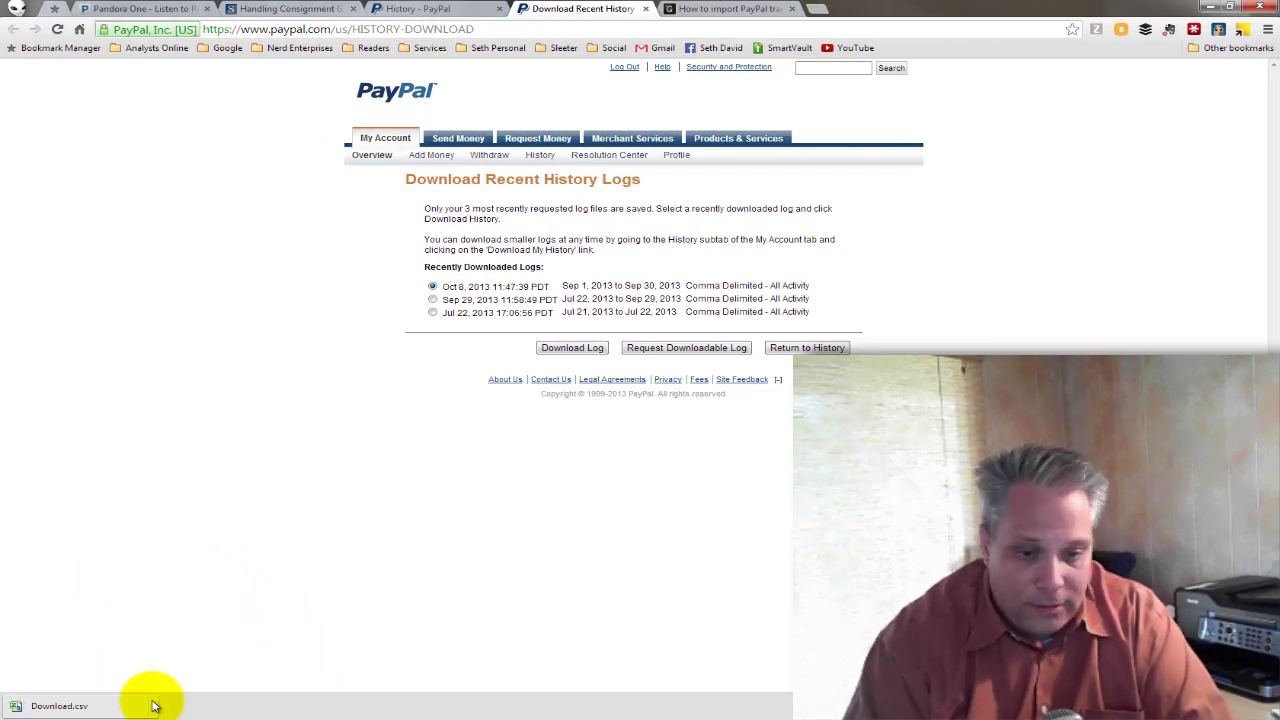
left_click(155, 705)
left_click(222, 661)
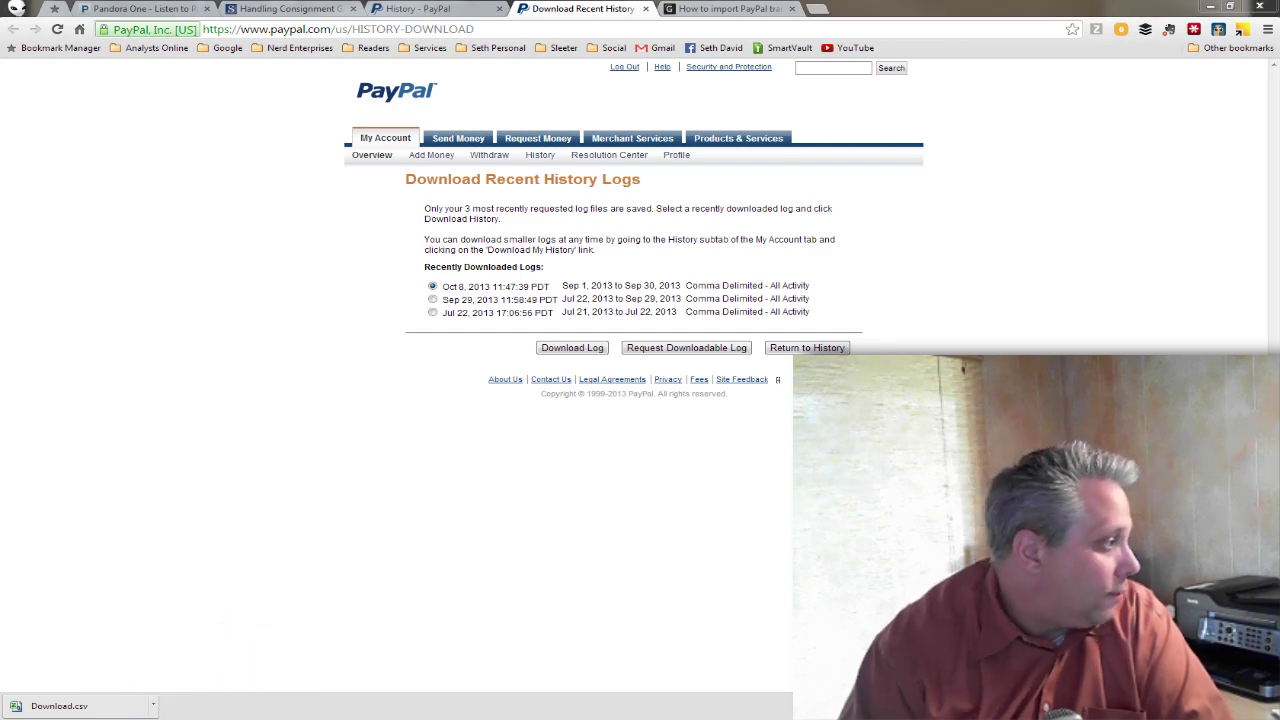
Arrange the Downloads window and pick Download.csv to open in Excel.
left_click_drag(388, 205, 494, 154)
left_click(482, 262)
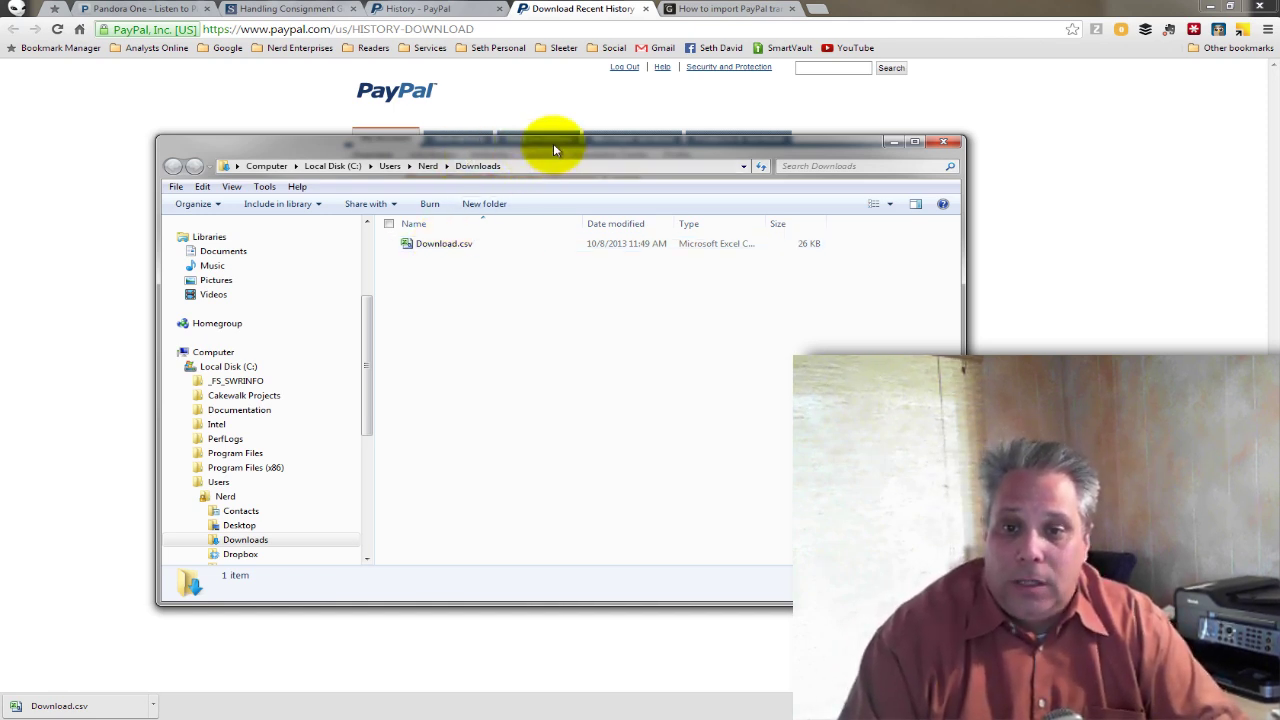
left_click_drag(549, 143, 662, 138)
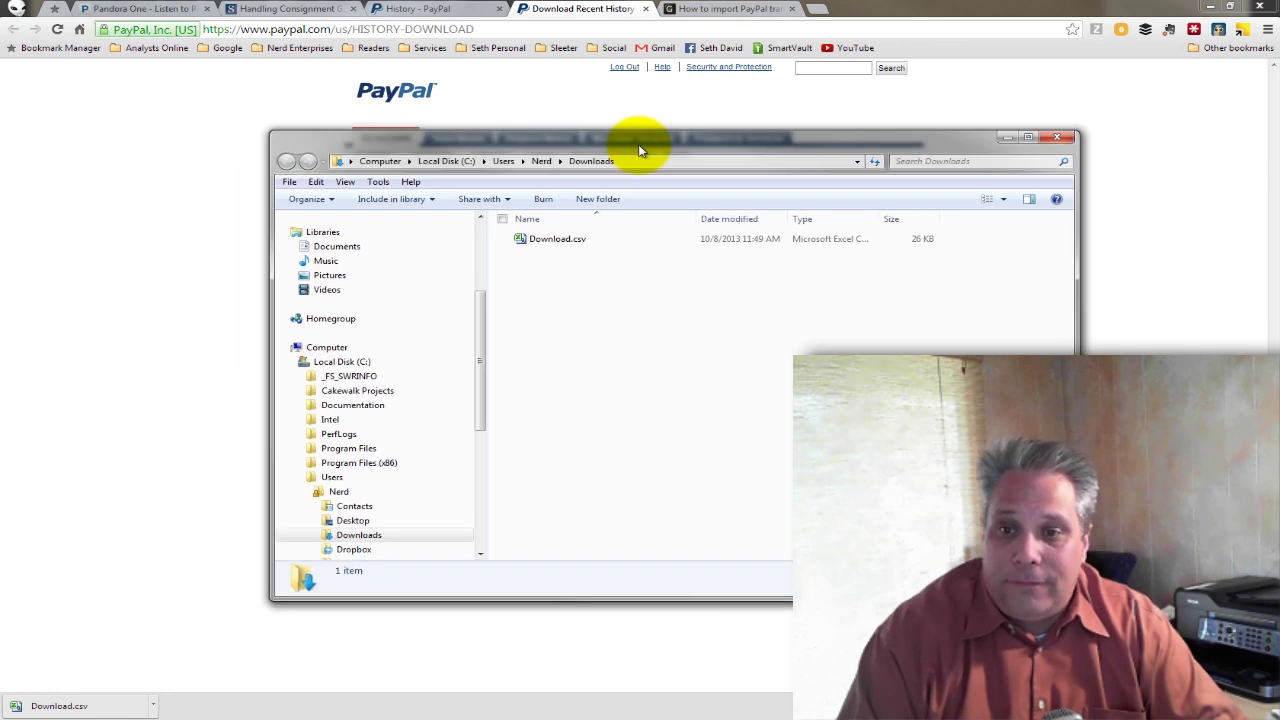
left_click(559, 240)
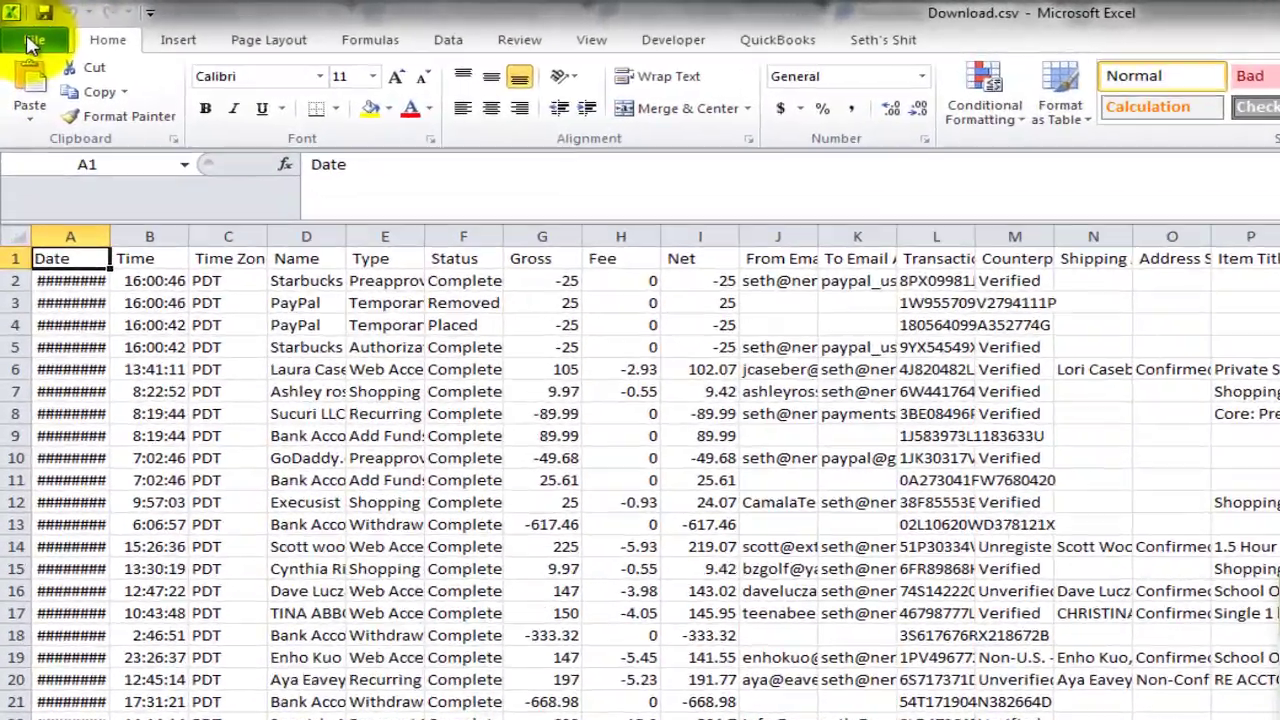
Save the export to Downloads as the Excel workbook 'PayPal Download.xlsx'.
left_click(18, 24)
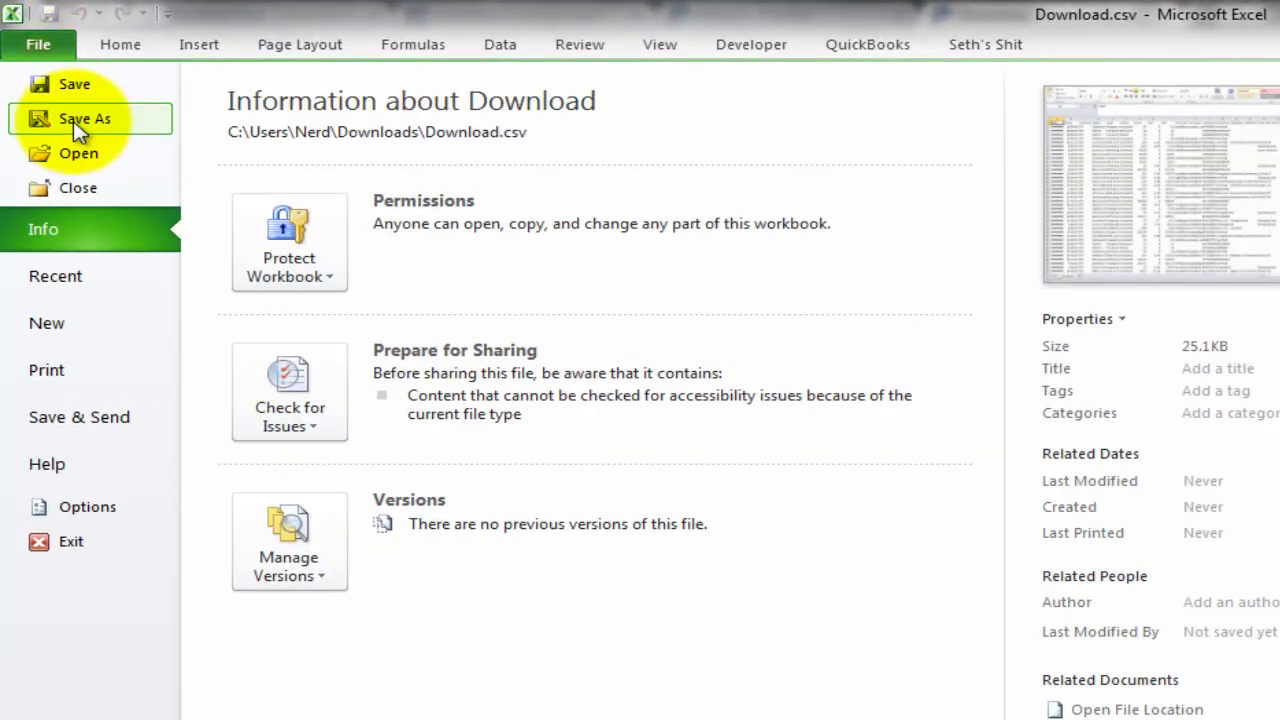
key("Escape")
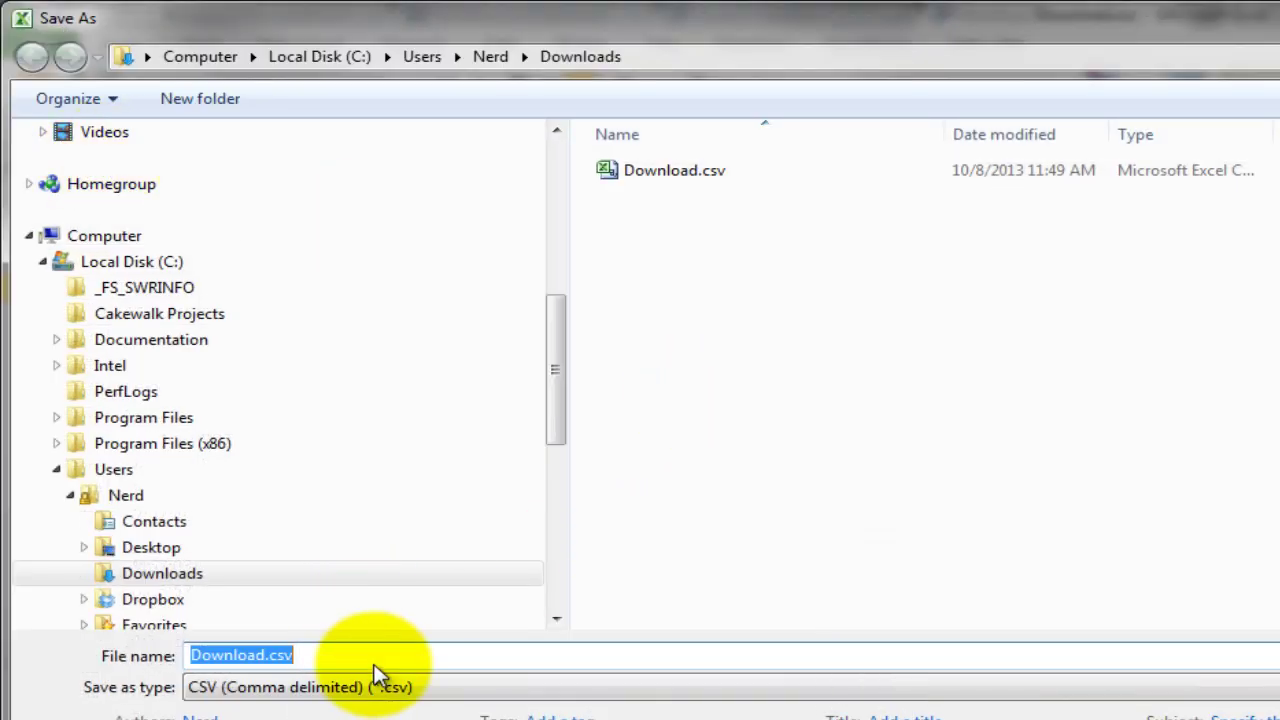
left_click(374, 687)
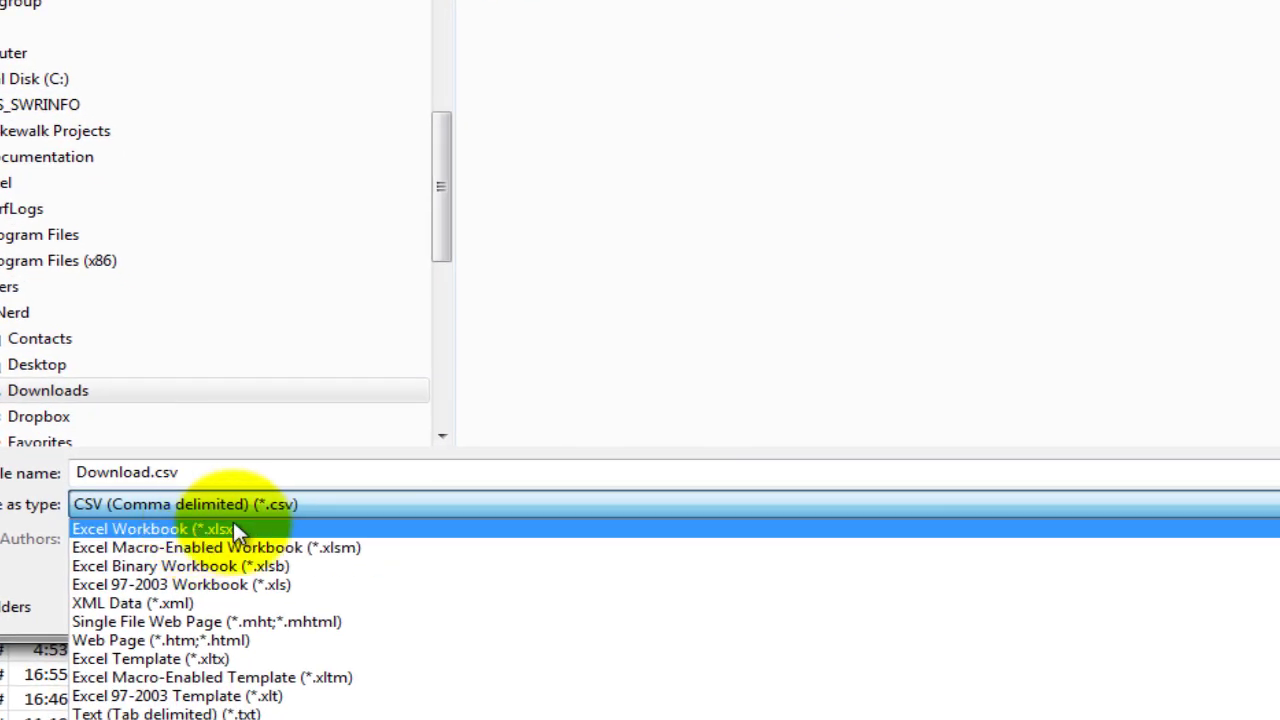
left_click(231, 526)
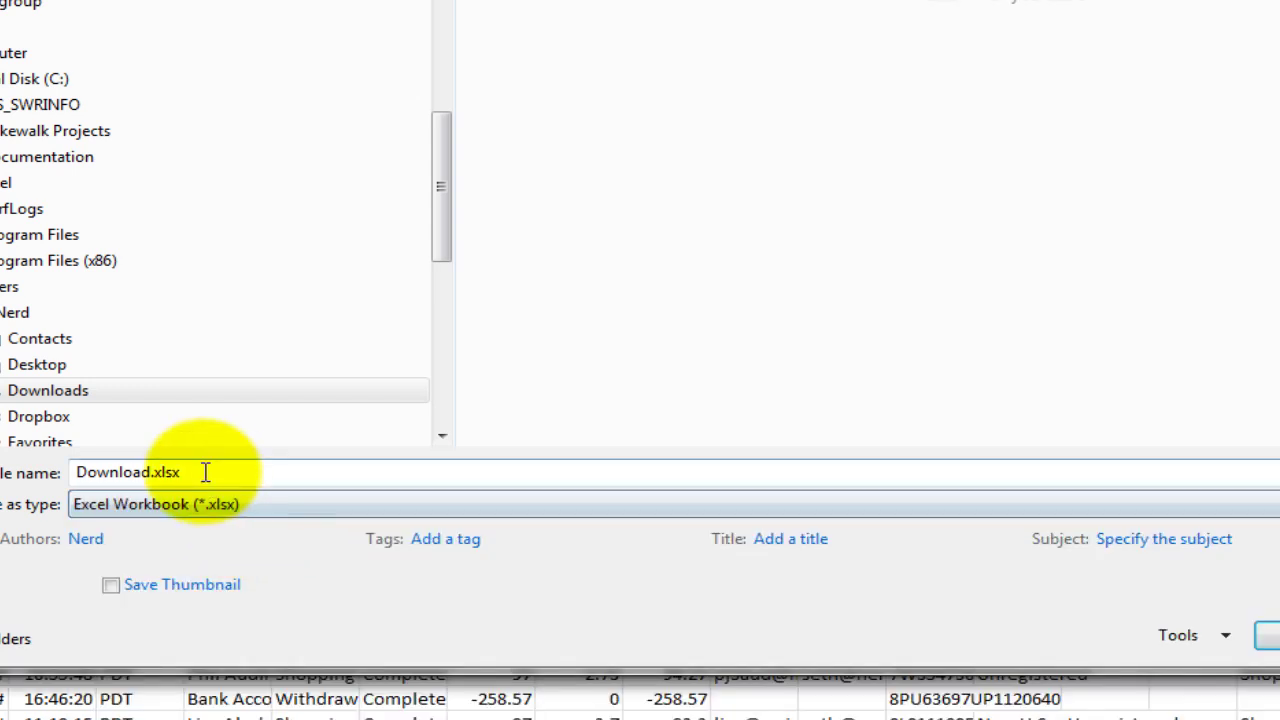
left_click(152, 470)
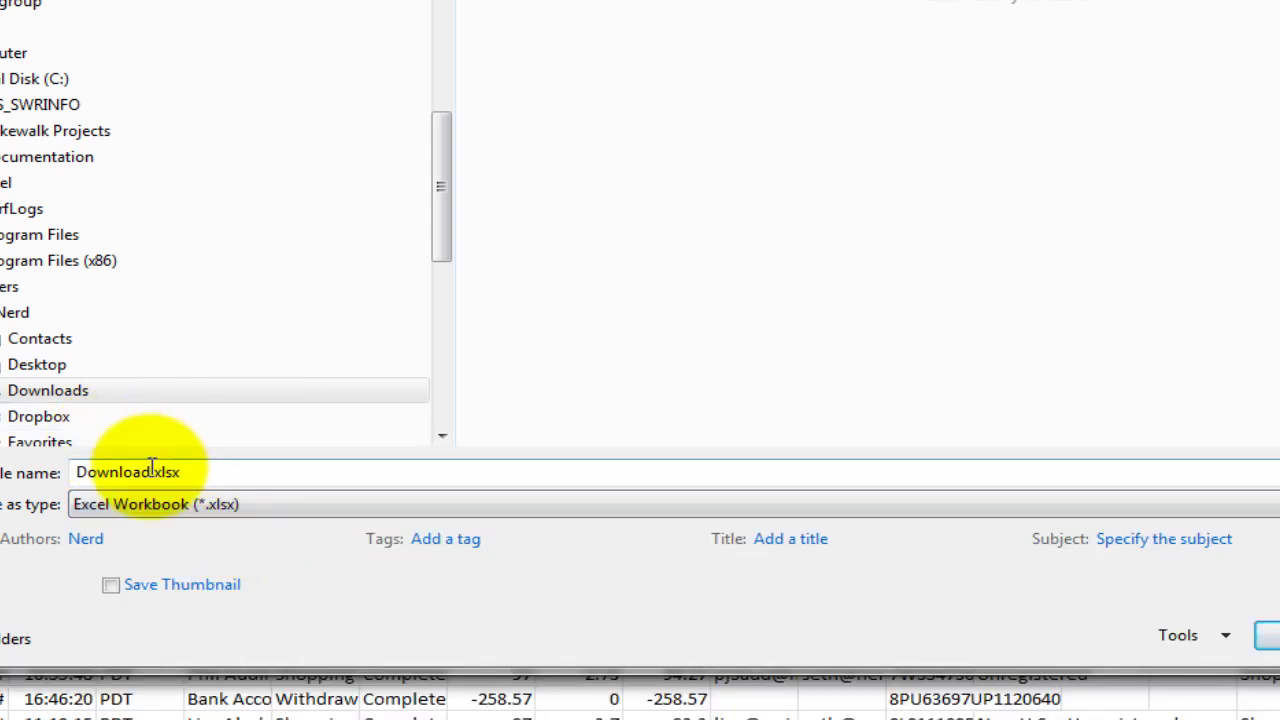
left_click(197, 400)
key("Home")
type("PayPal")
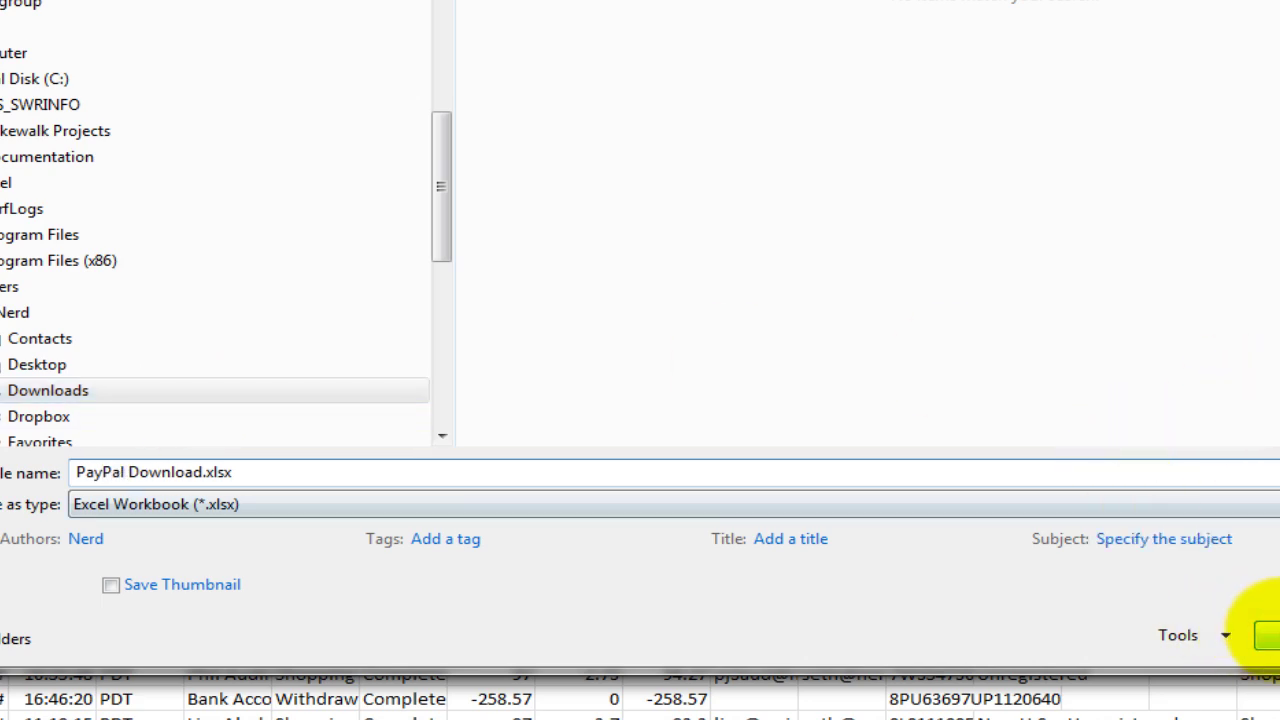
left_click(1265, 636)
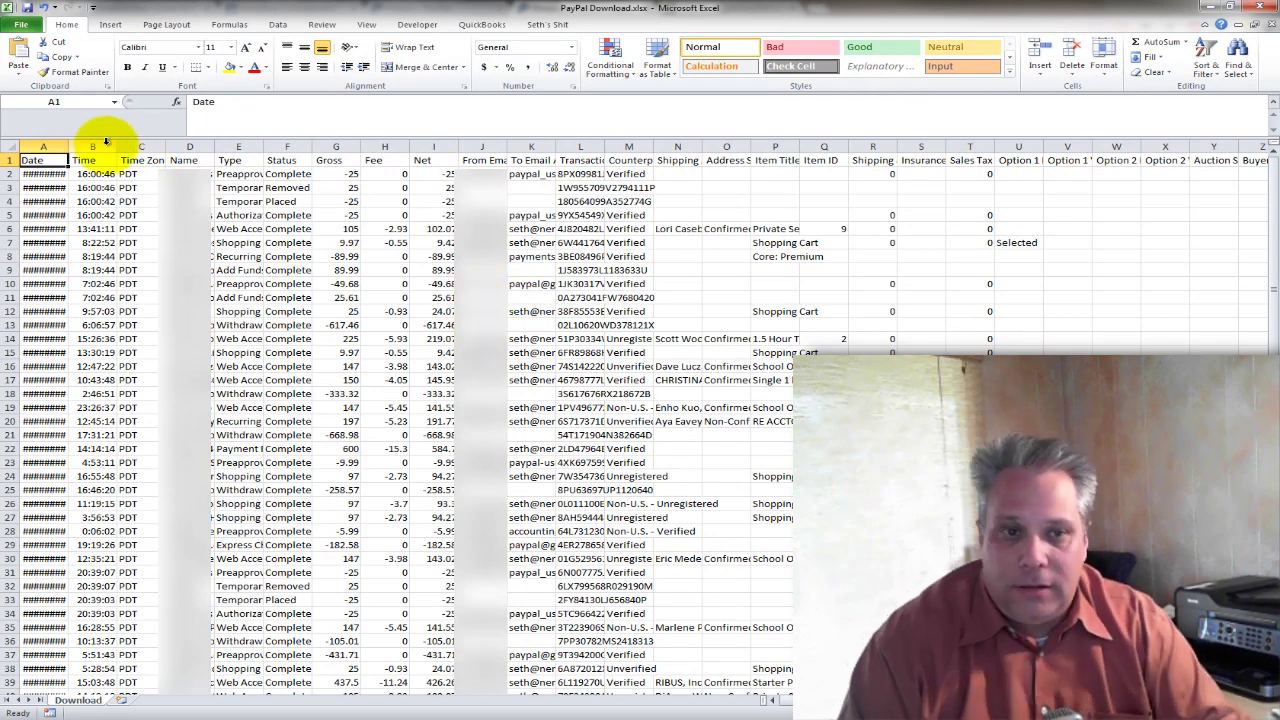
Select the whole sheet and AutoFit every column width.
left_click(13, 146)
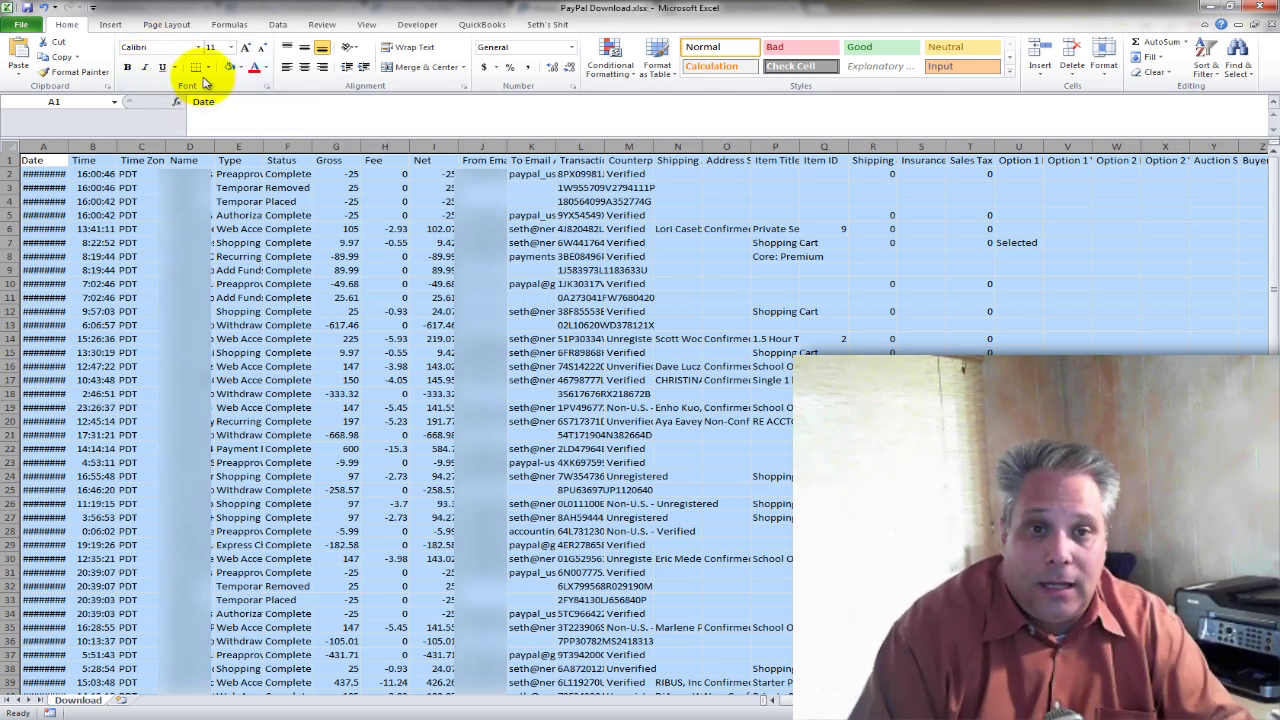
left_click(238, 67)
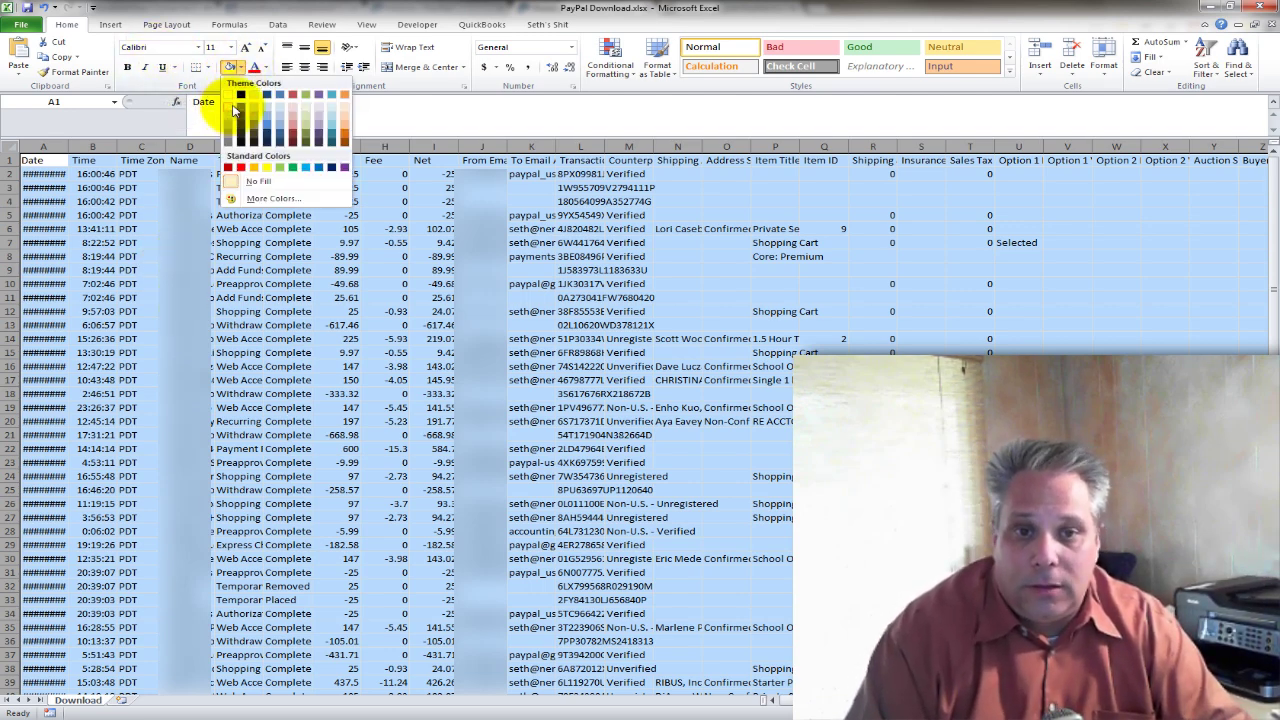
left_click(233, 110)
left_click(265, 67)
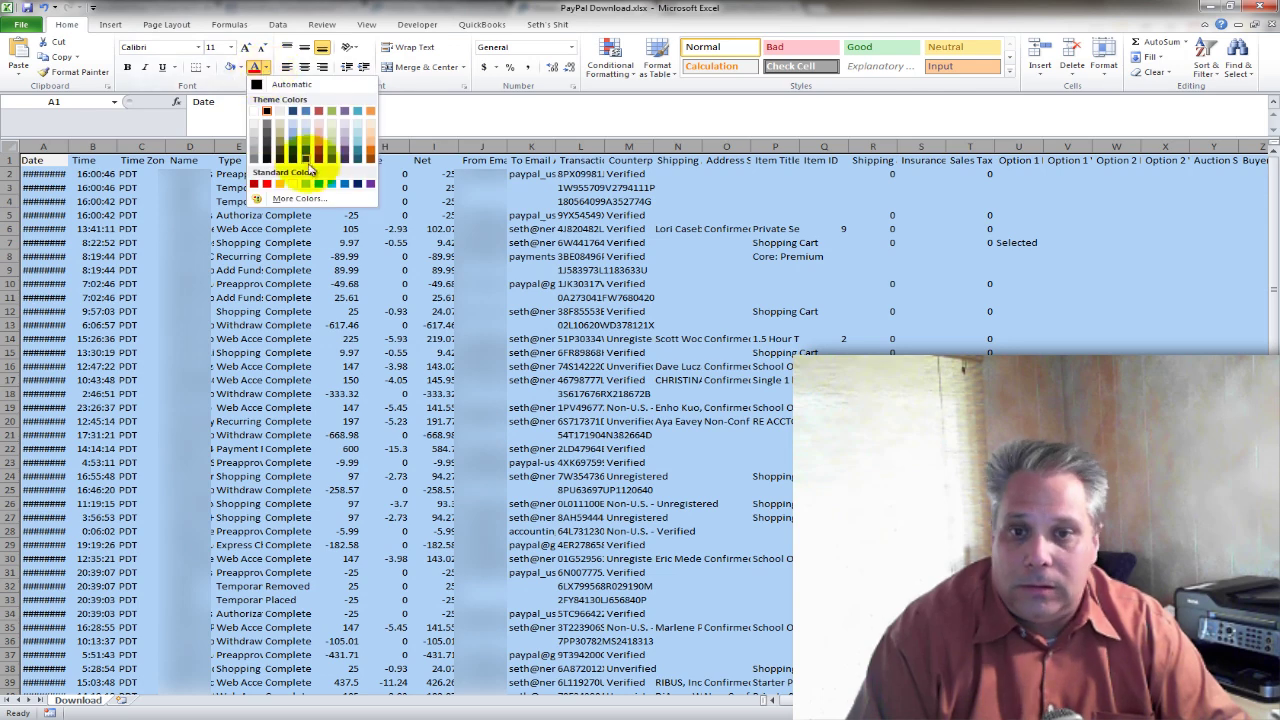
left_click(348, 183)
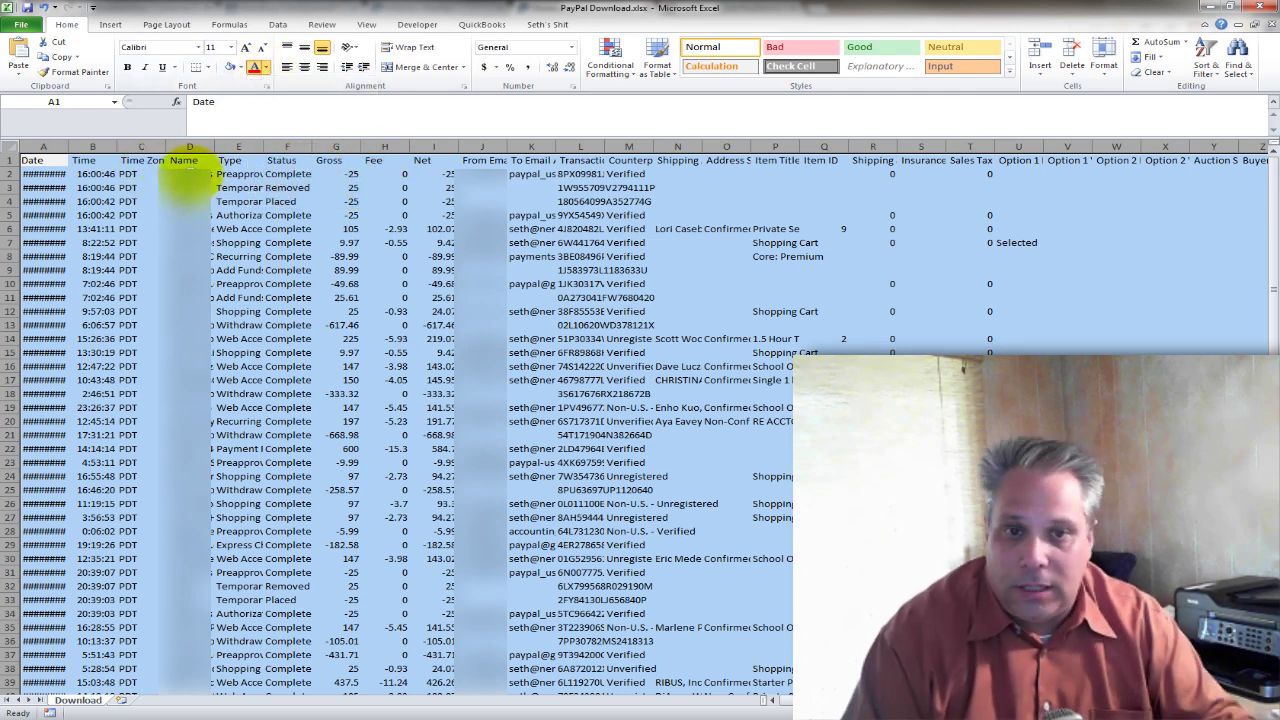
key("alt+h")
key("o")
key("i")
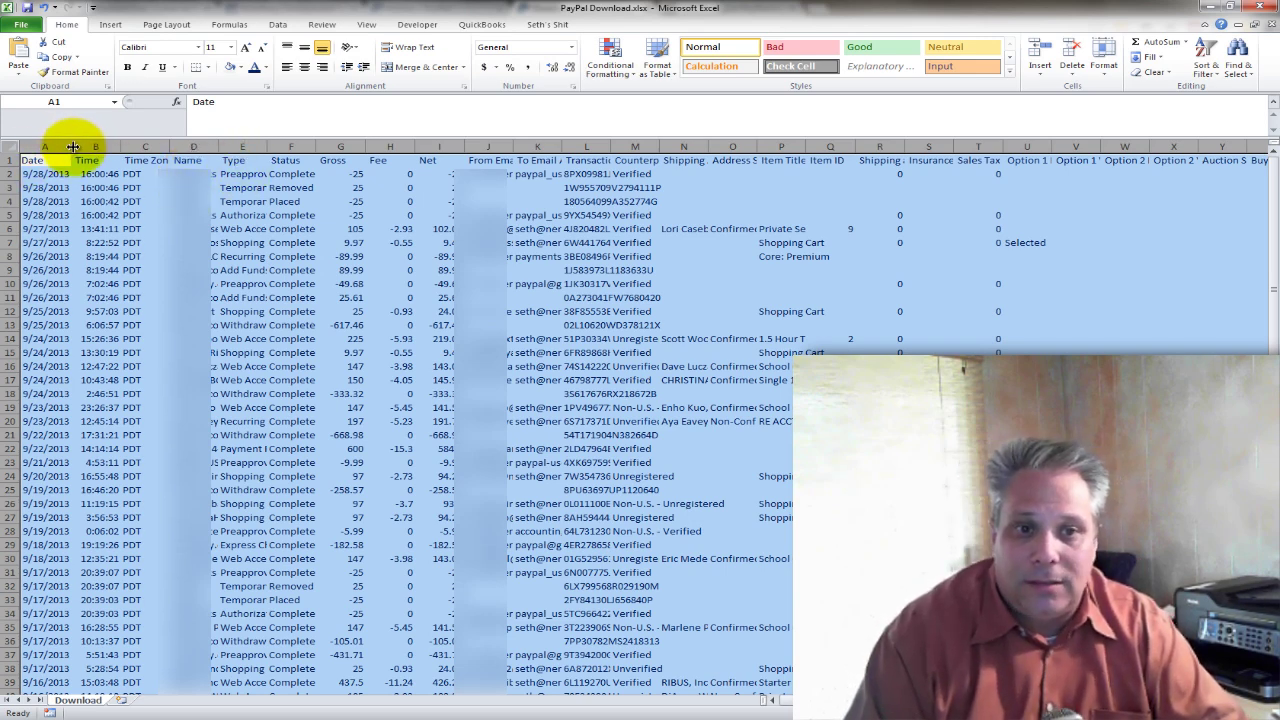
double_click(73, 147)
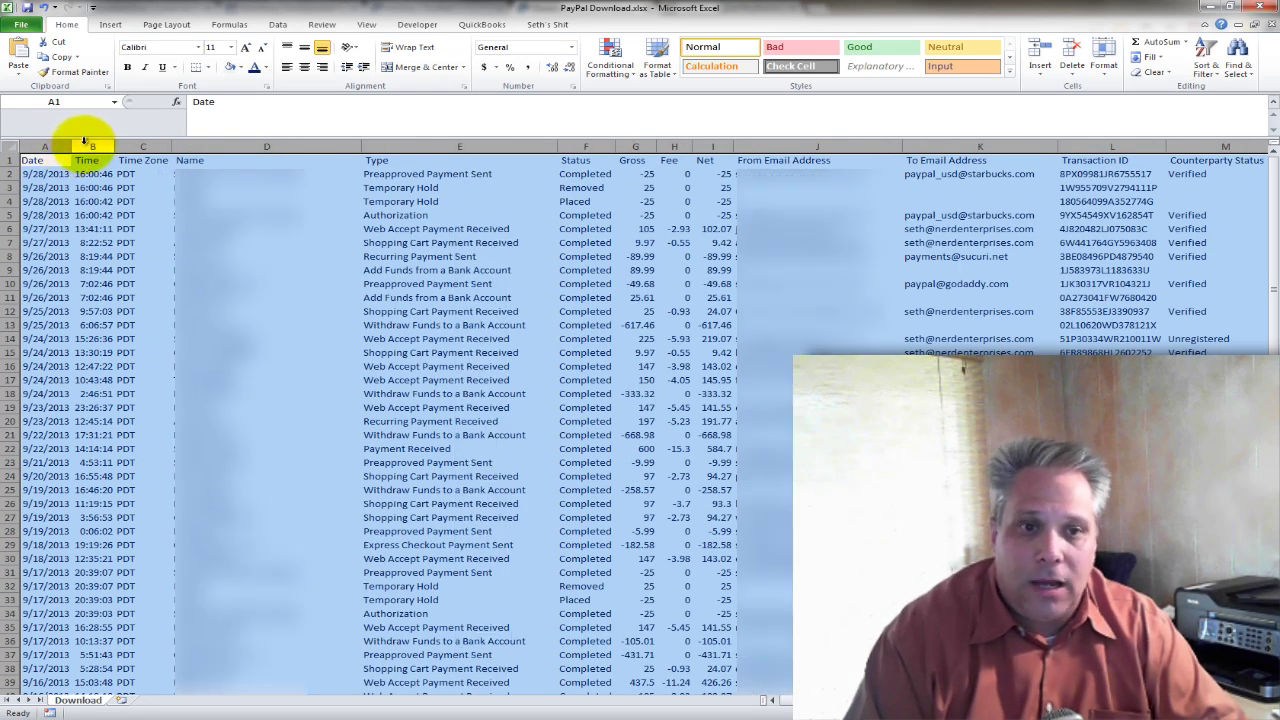
Select the Gross, Fee and Net amounts, ending on the Gross header cell.
left_click(55, 161)
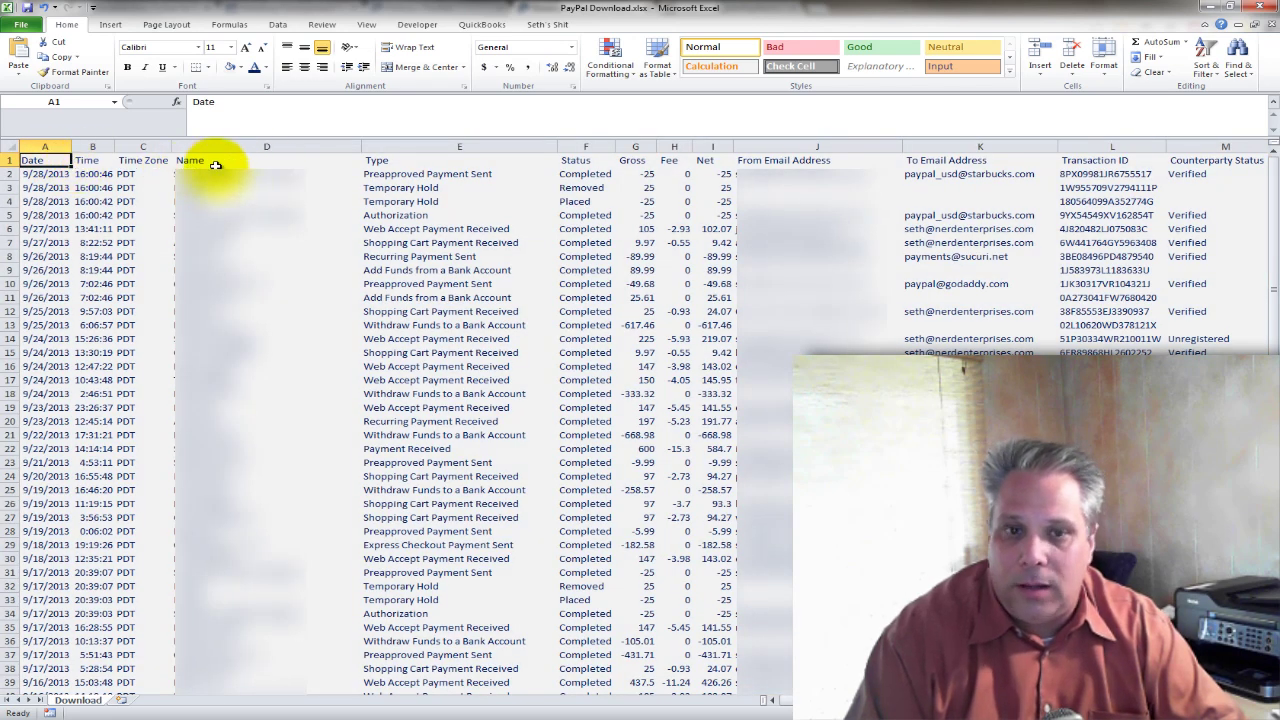
left_click_drag(640, 174, 707, 688)
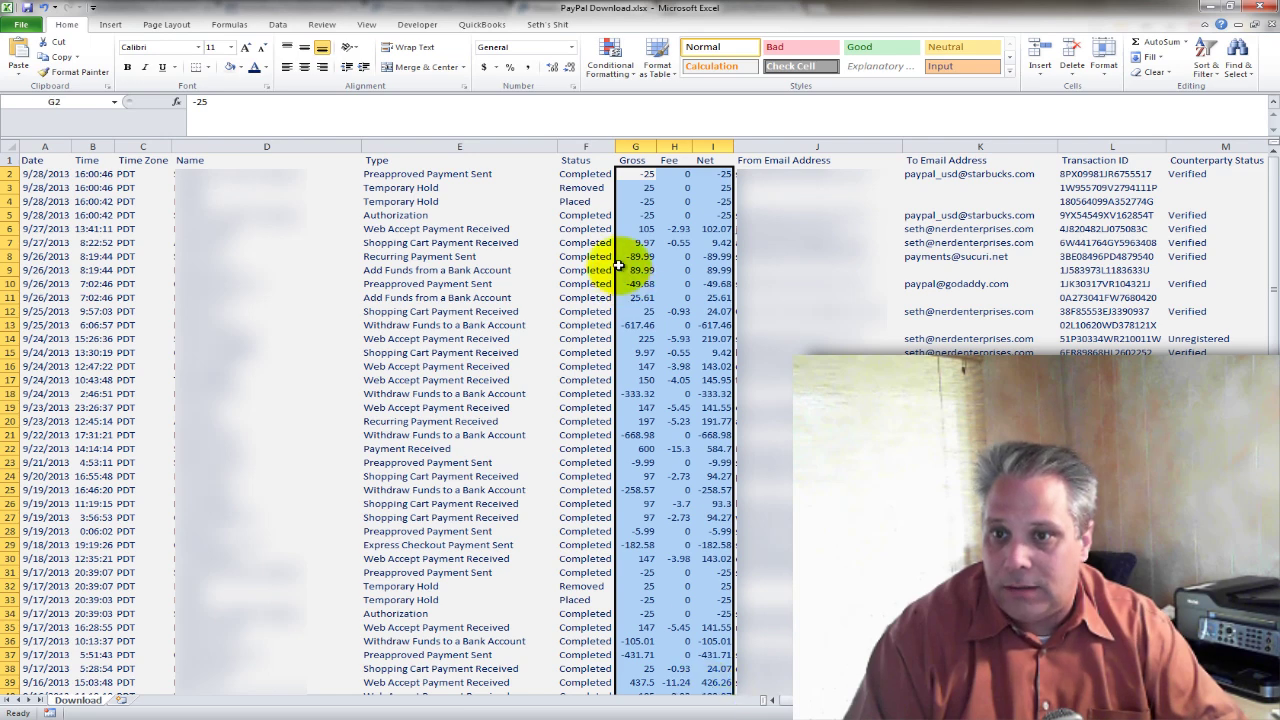
left_click(632, 158)
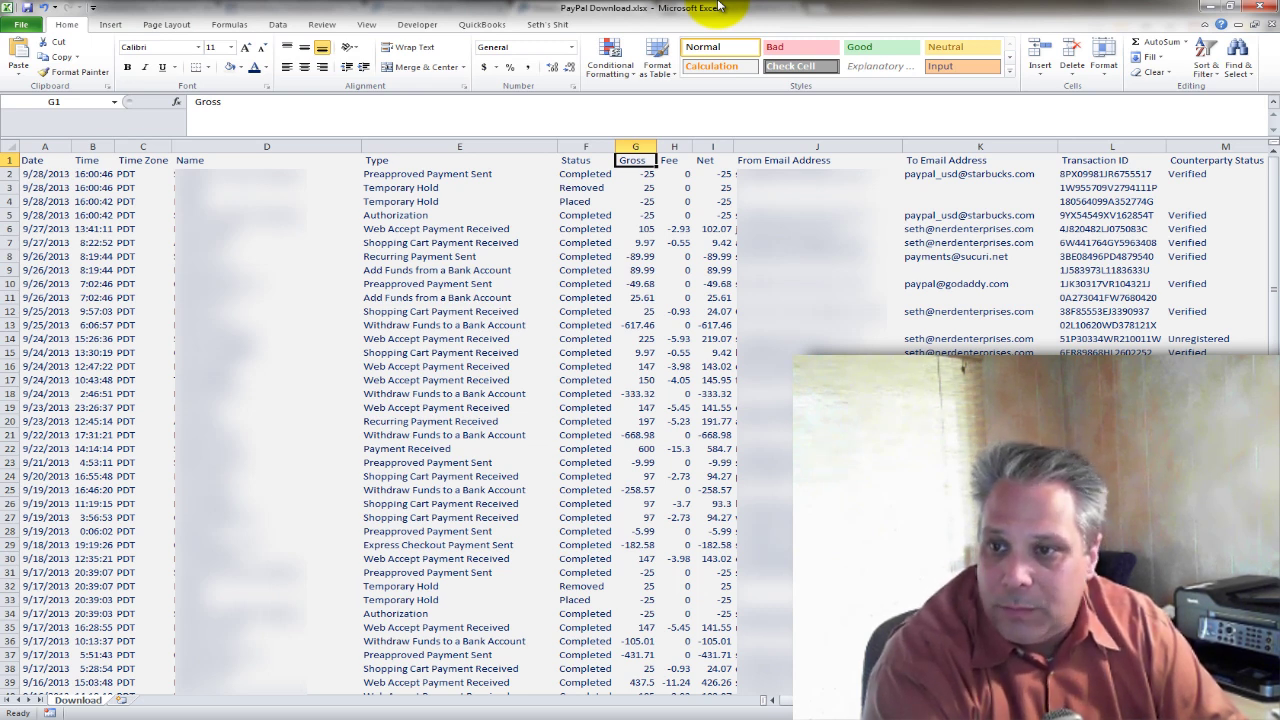
Select and cut the entire Balance column.
key("Right")
key("Right")
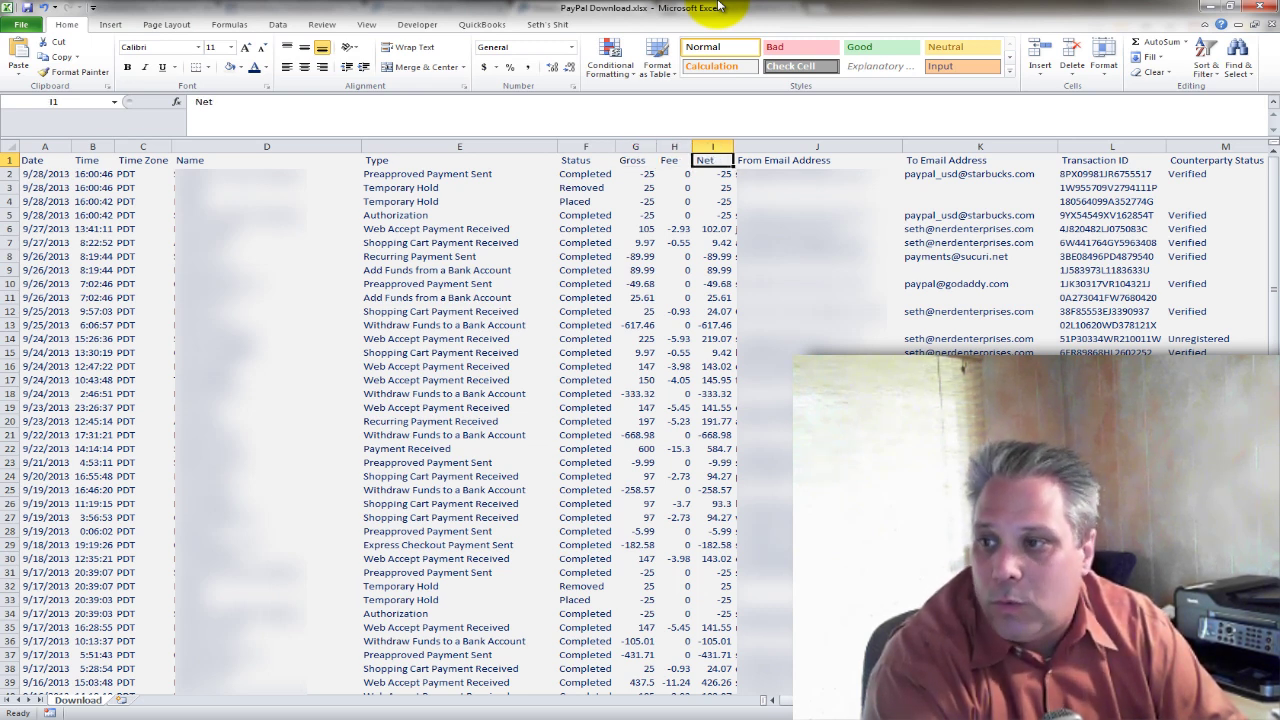
key("Left")
key("Left")
key("ctrl+Right")
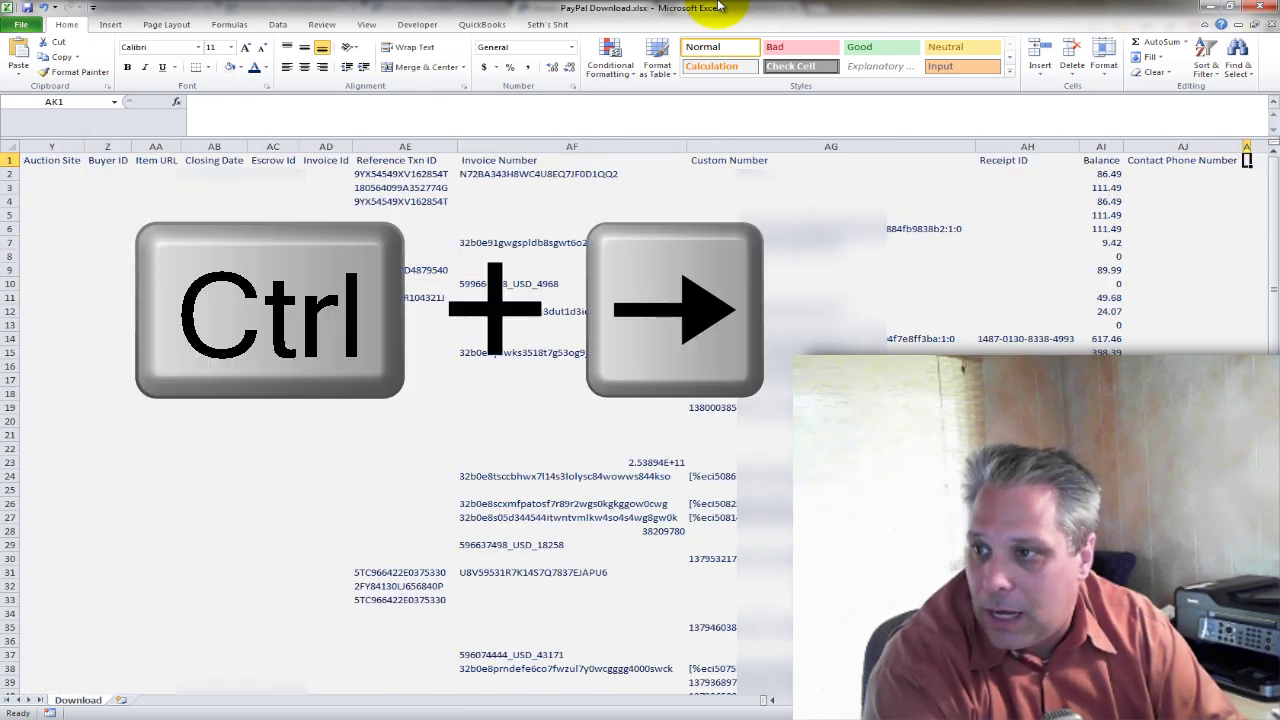
key("ctrl+shift+Down")
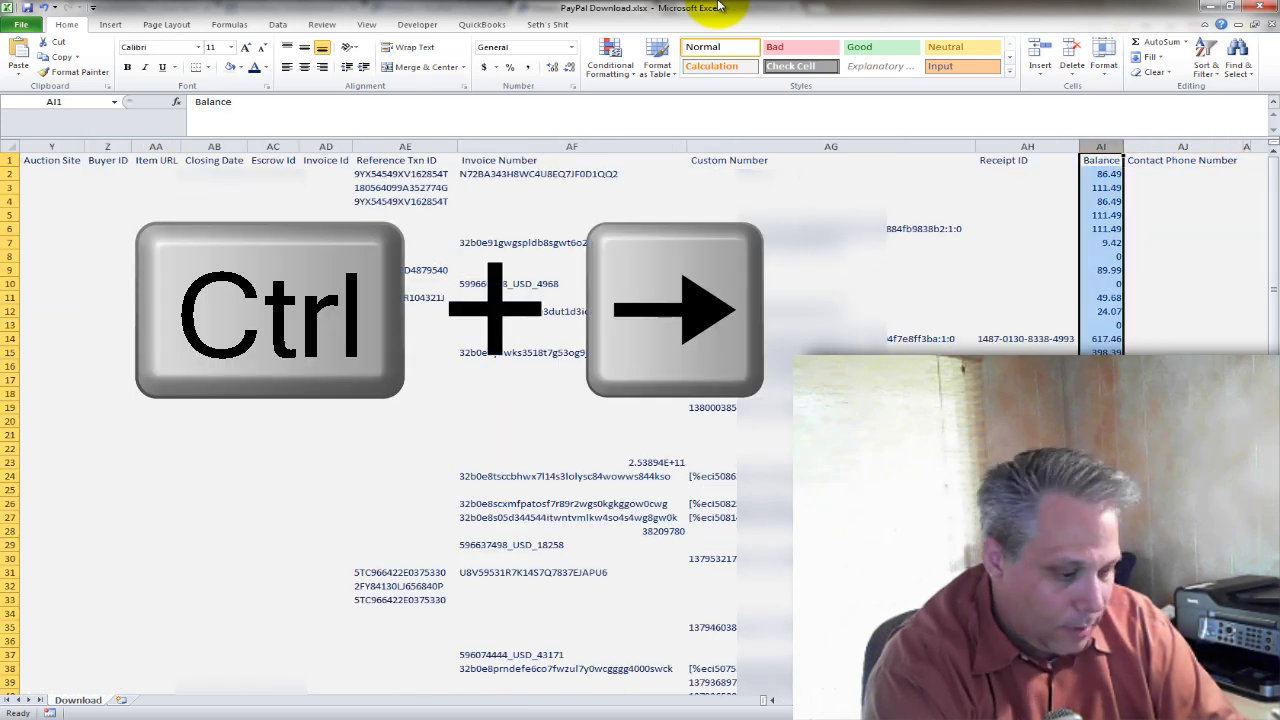
key("ctrl+Up")
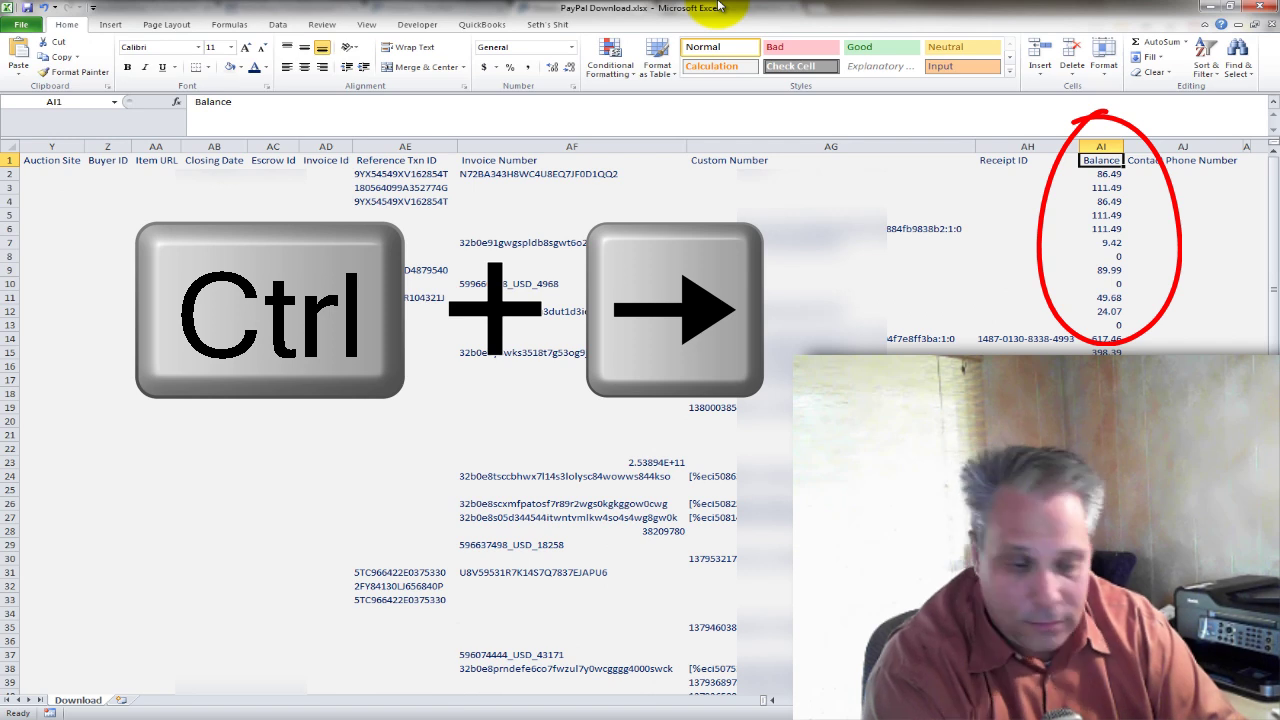
key("ctrl+shift+Down")
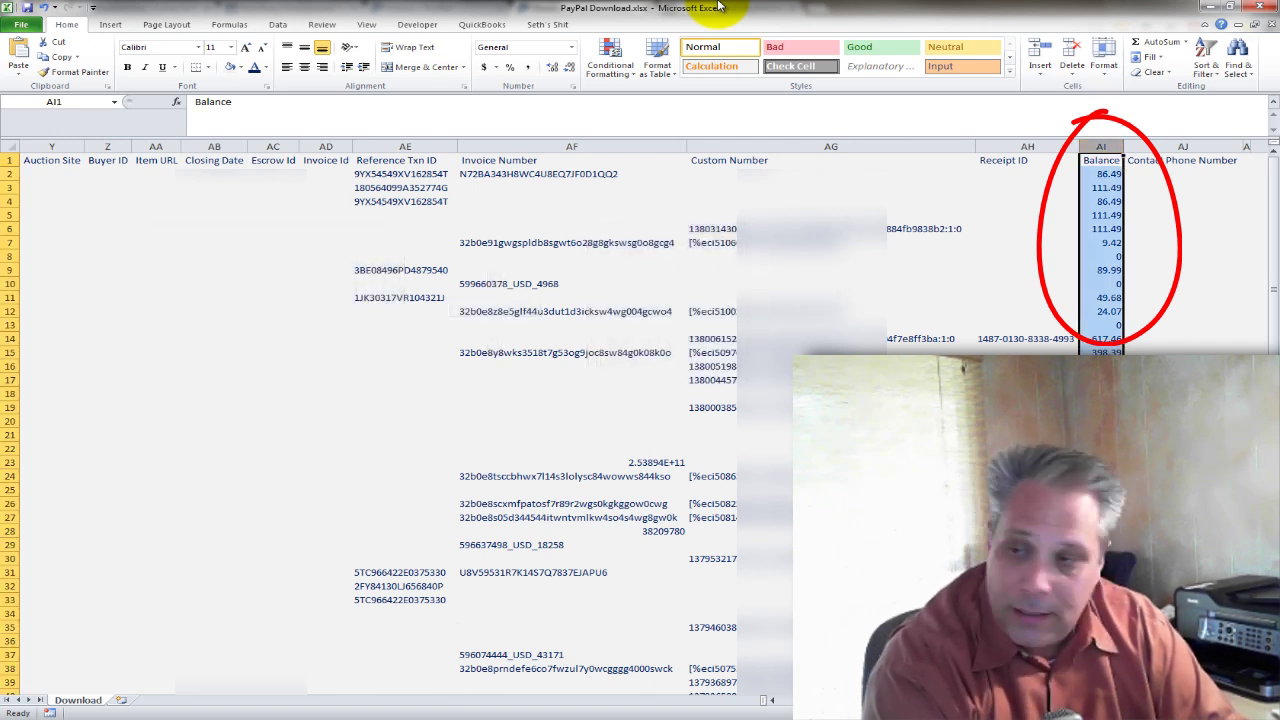
key("ctrl+Up")
key("ctrl+space")
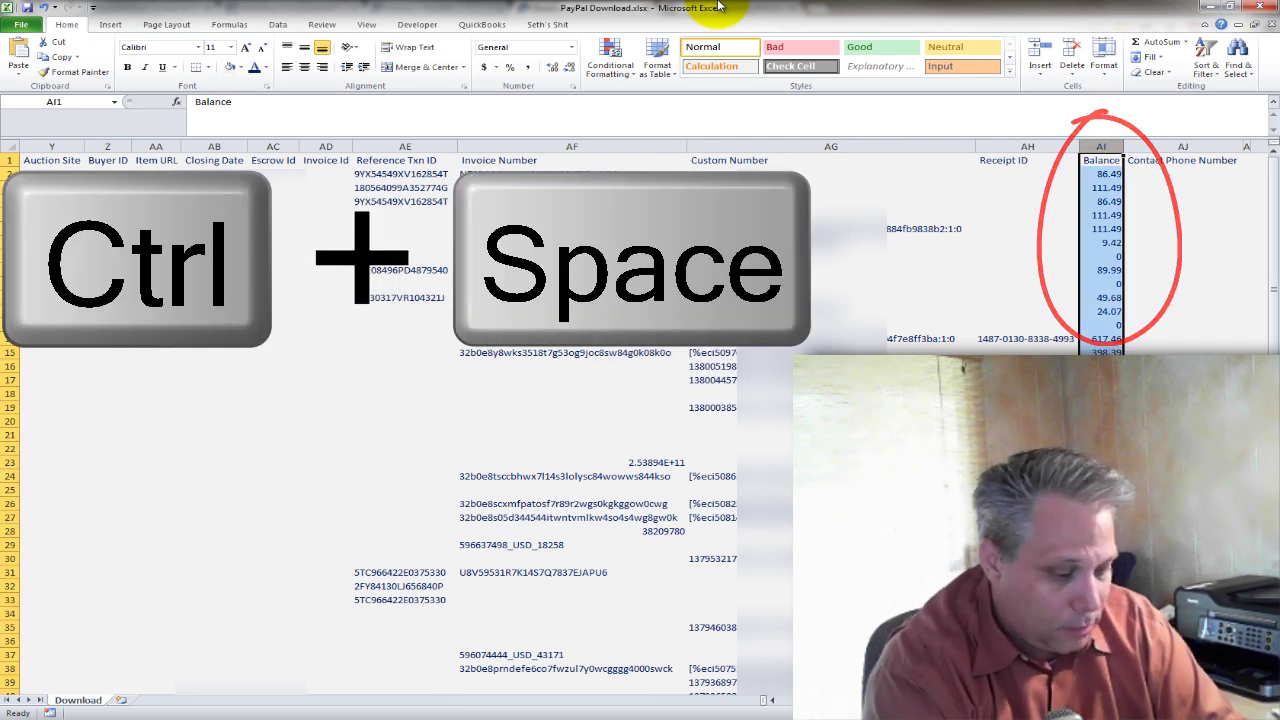
key("ctrl+x")
Insert the cut Balance column as column J, before From Email Address.
key("ctrl+Home")
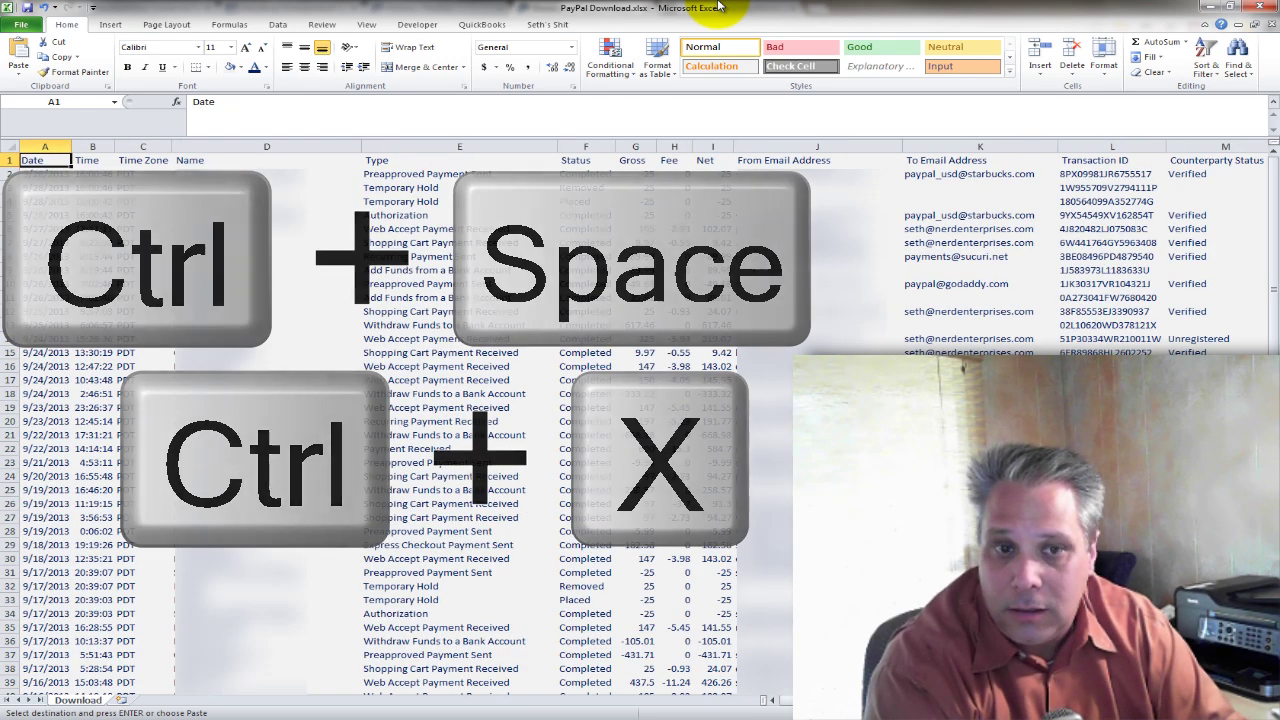
key("ctrl+Left")
key("Right")
key("Right")
key("Right")
key("Right")
key("Right")
key("Right")
key("Right")
key("Right")
key("Right")
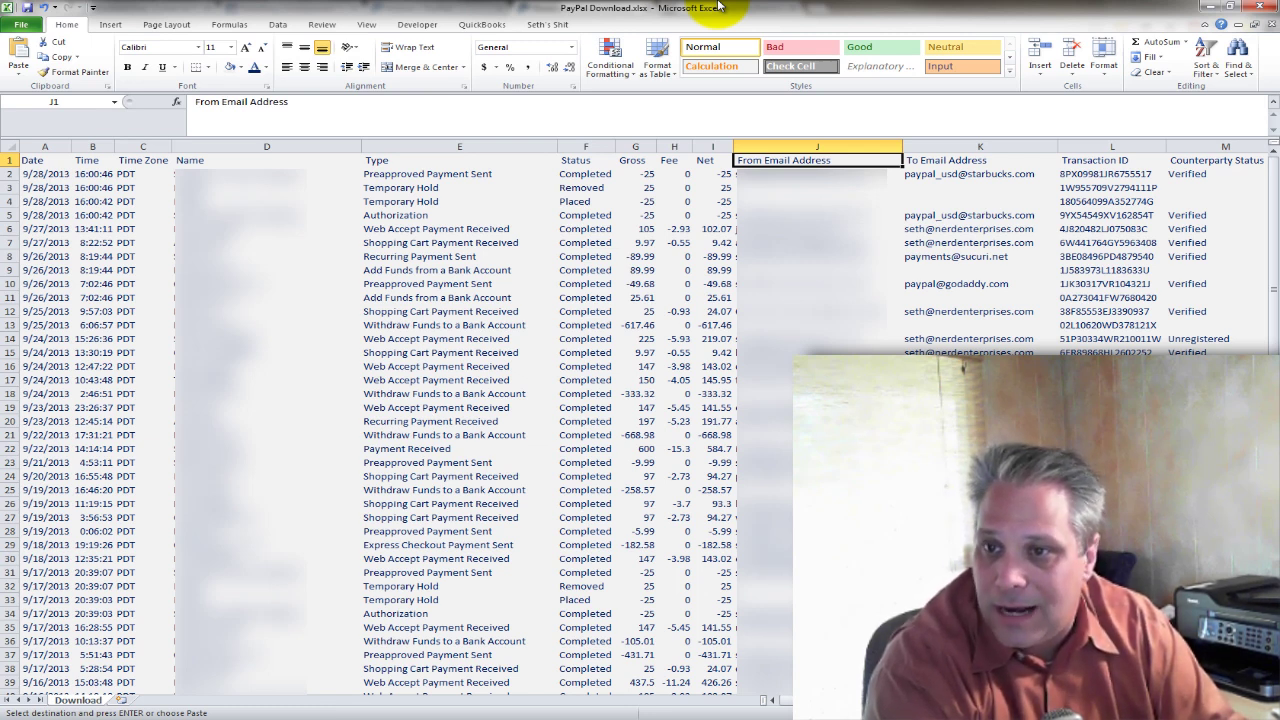
key("ctrl+space")
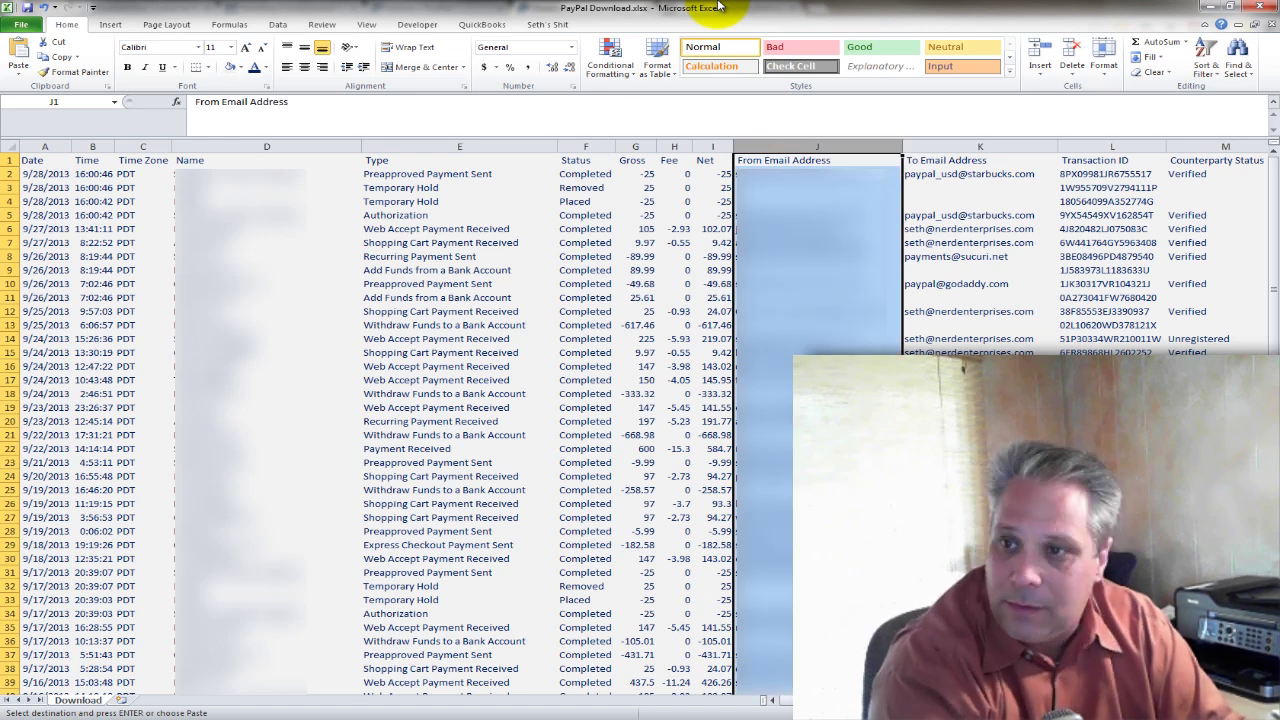
key("ctrl+shift+equal")
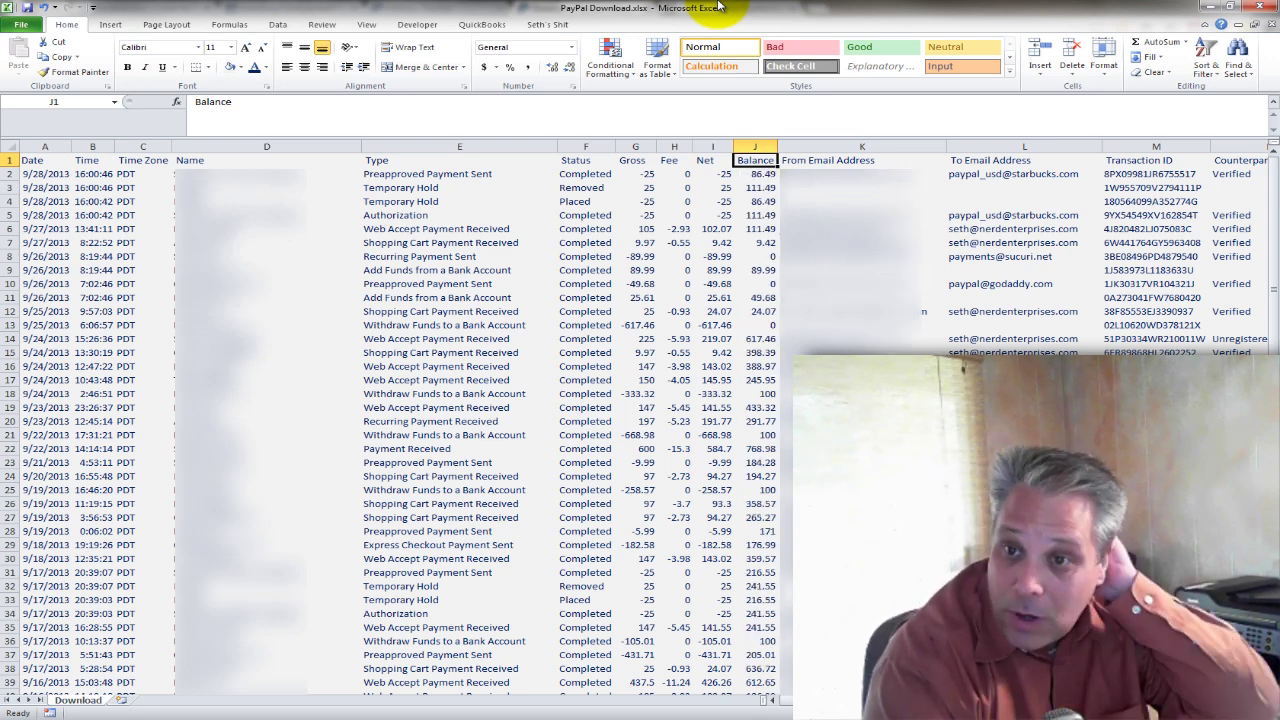
Select the Gross, Fee, Net and Balance amounts in G:J and apply Comma Style.
key("Down")
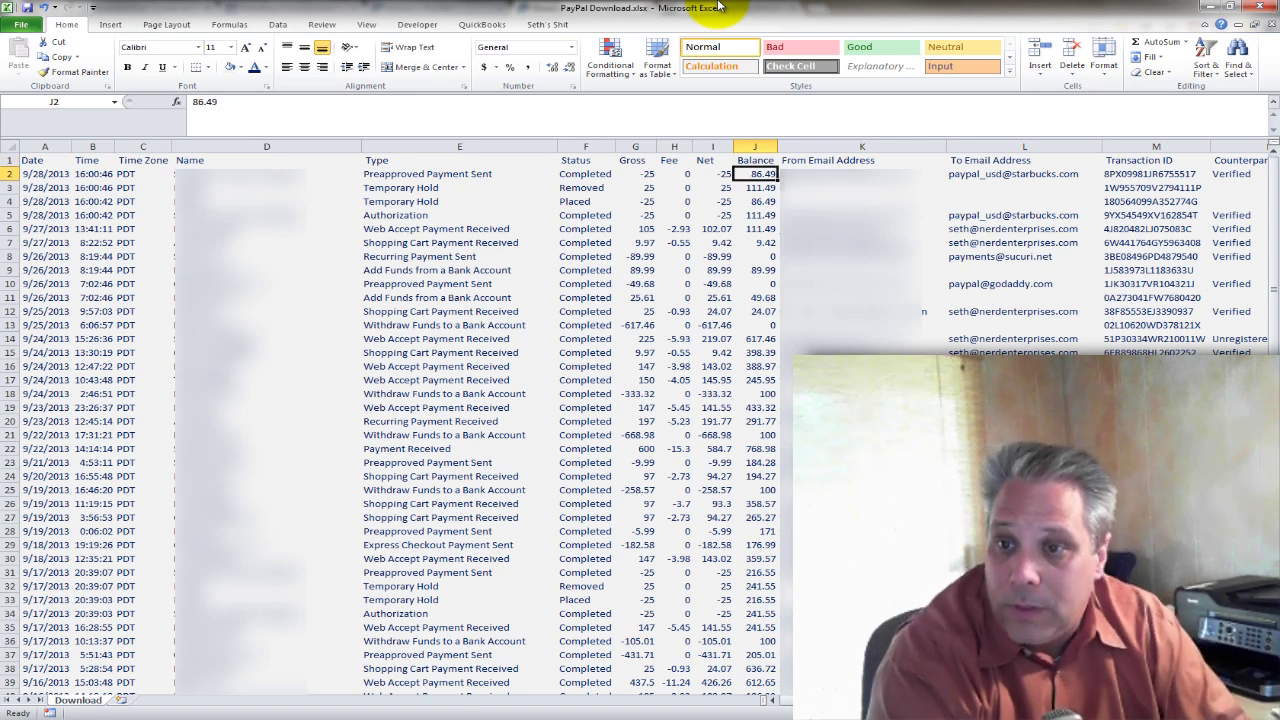
key("Left")
key("Left")
key("Left")
key("ctrl+shift+Down")
key("shift+Right")
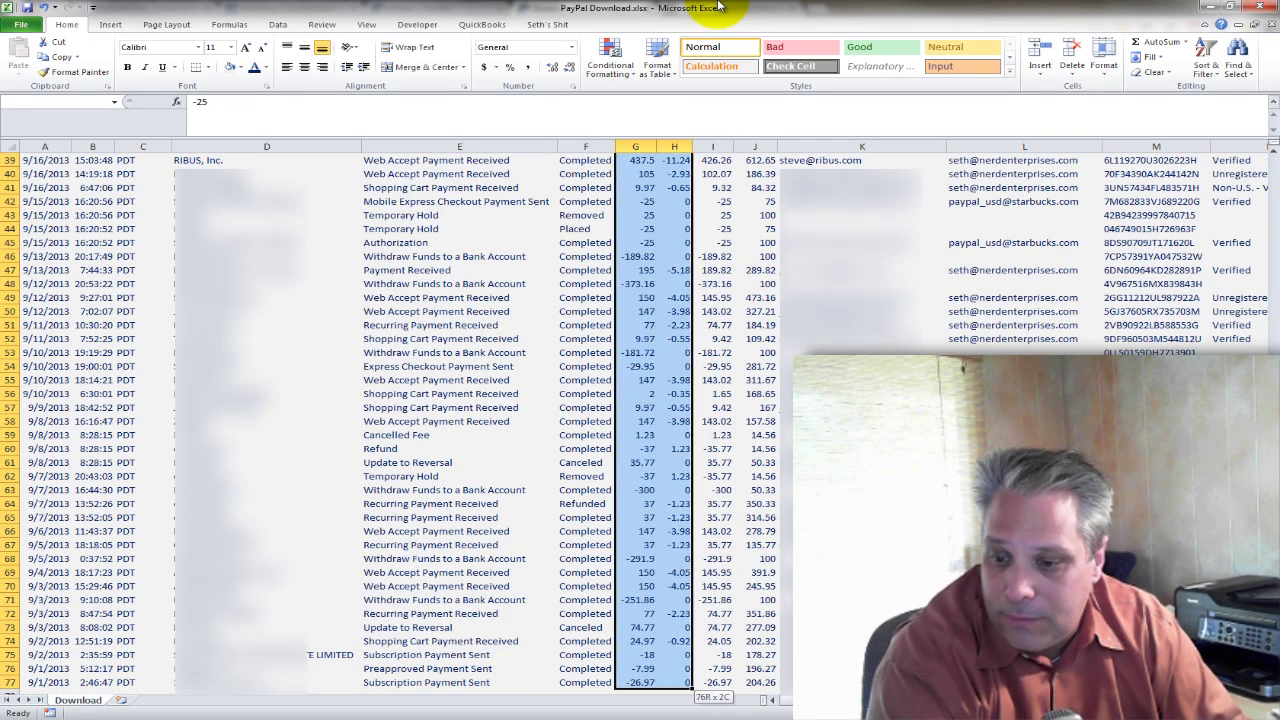
key("shift+Right")
key("shift+Right")
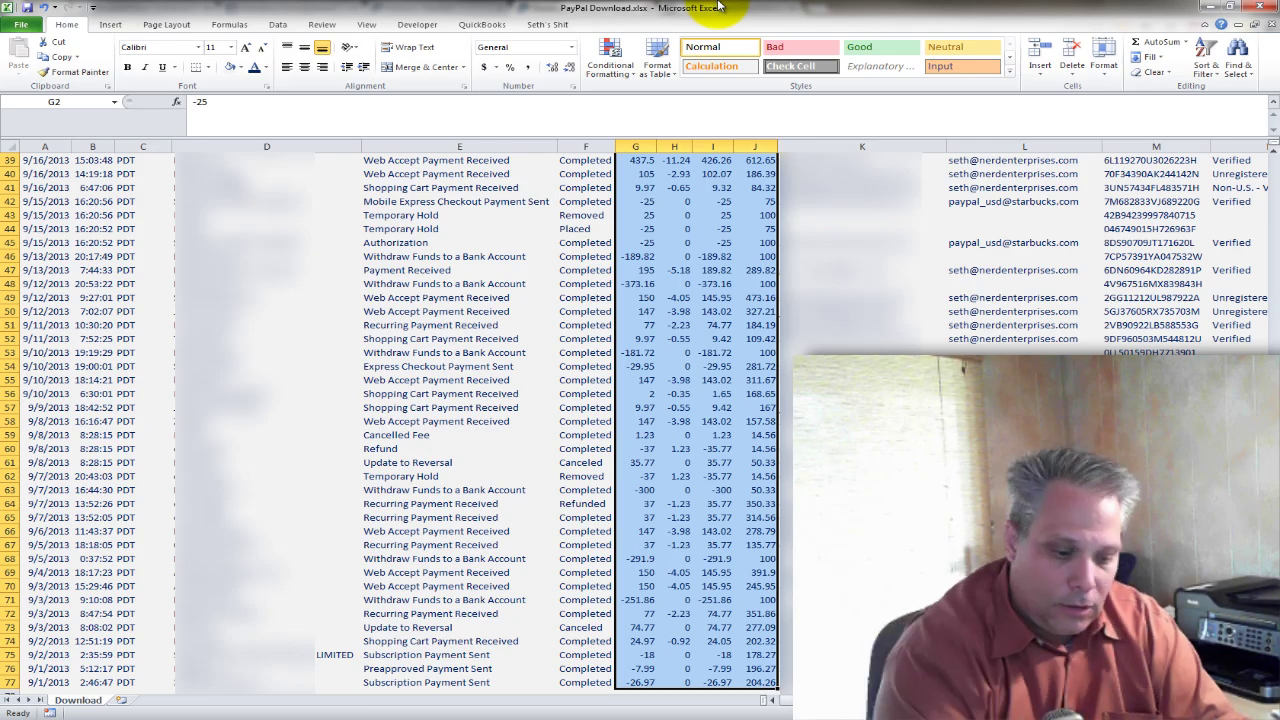
key("shift+BackSpace")
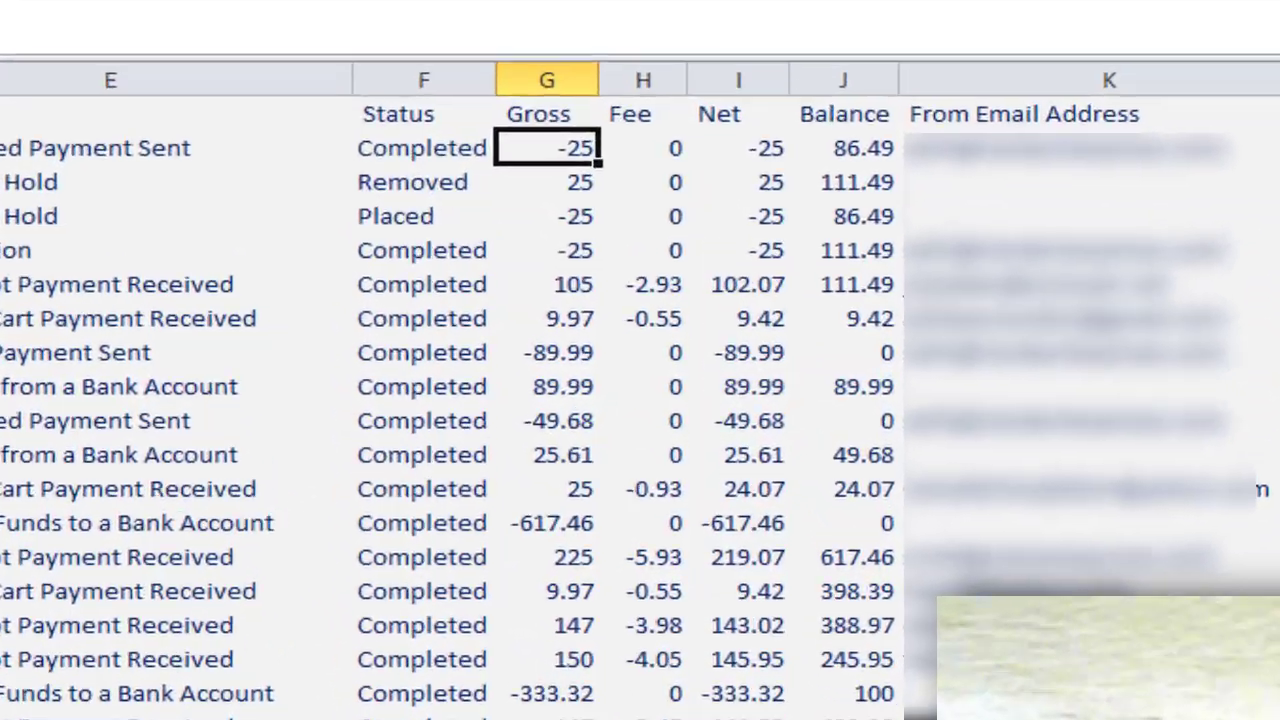
key("ctrl+shift+Down")
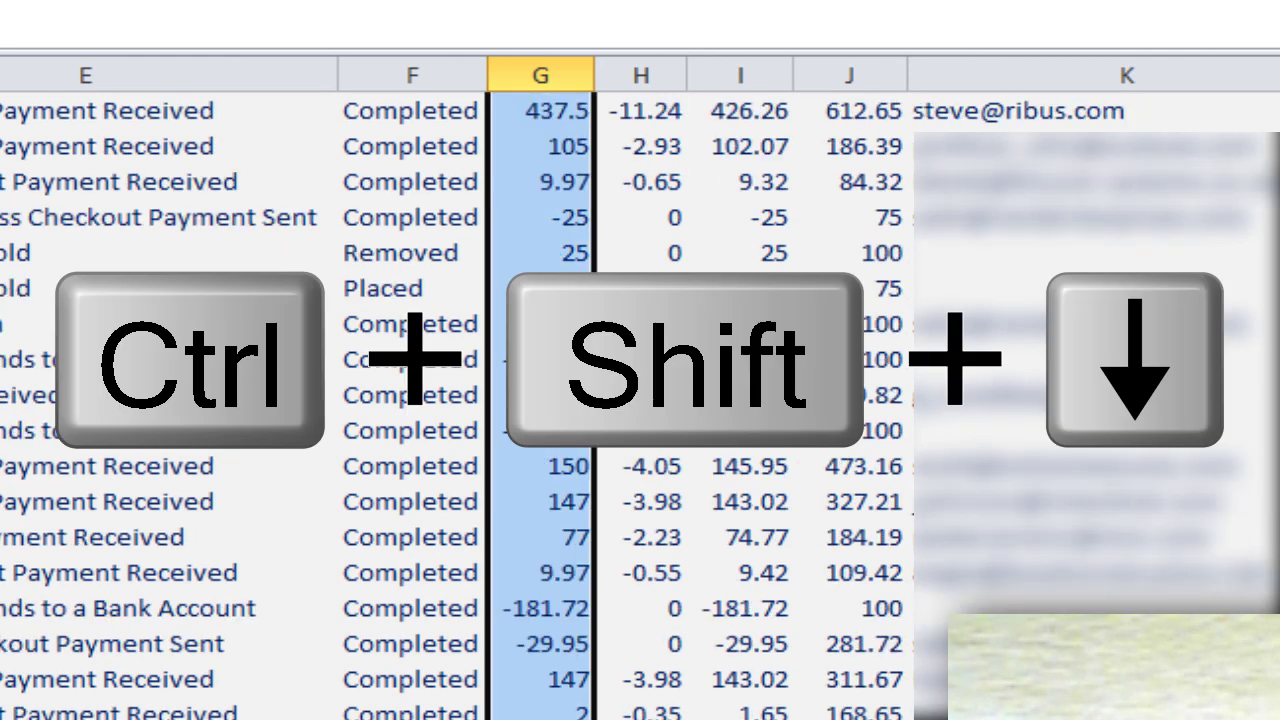
key("shift+Right")
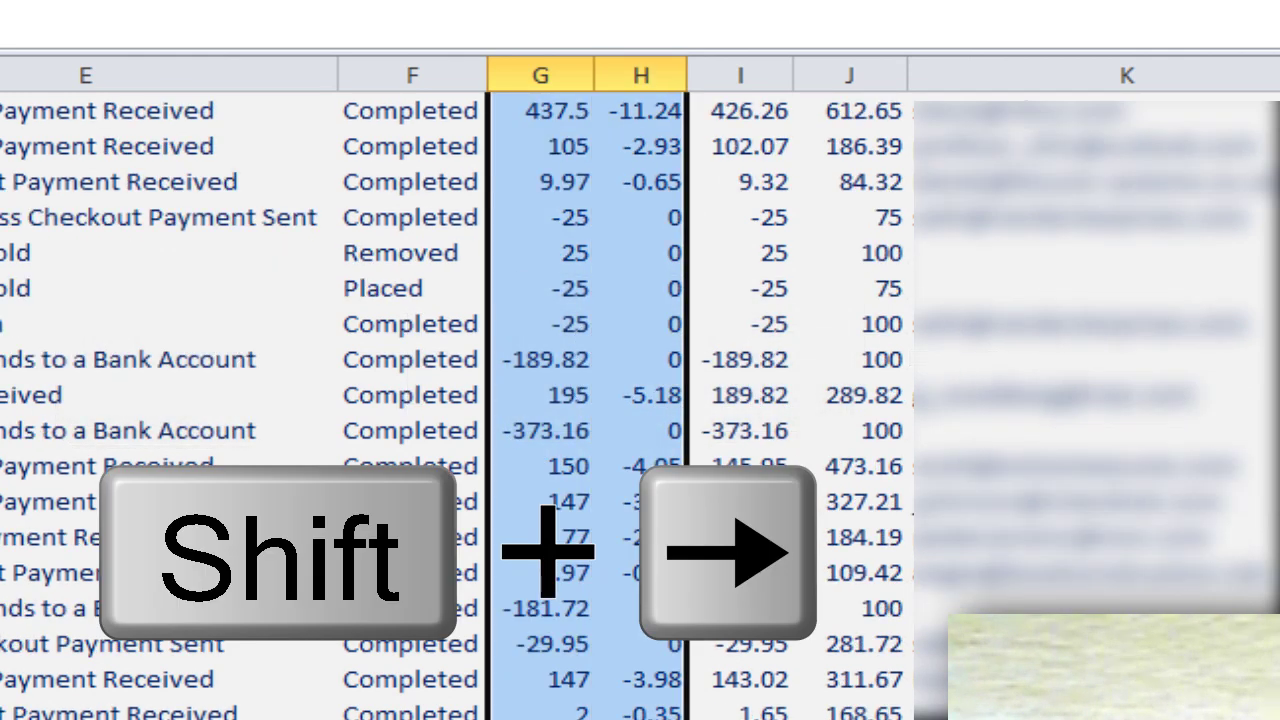
key("shift+Right")
key("shift+Right")
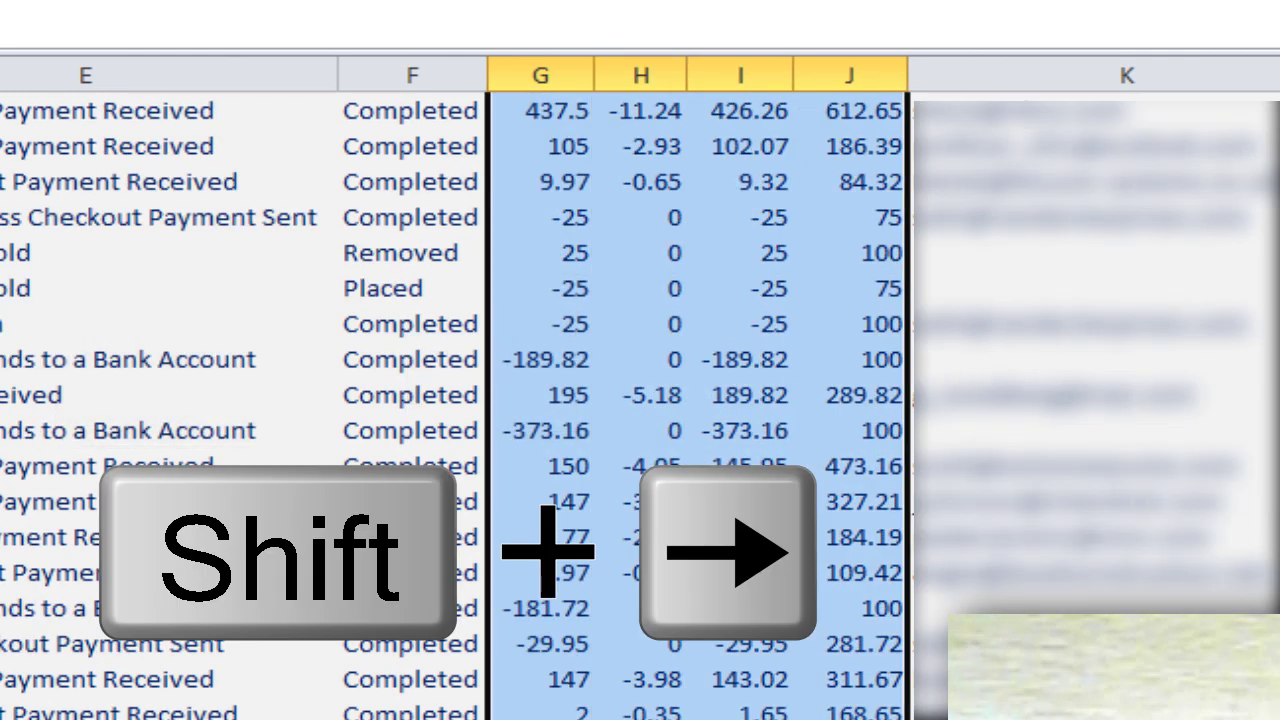
scroll(900, 690, "up", 10)
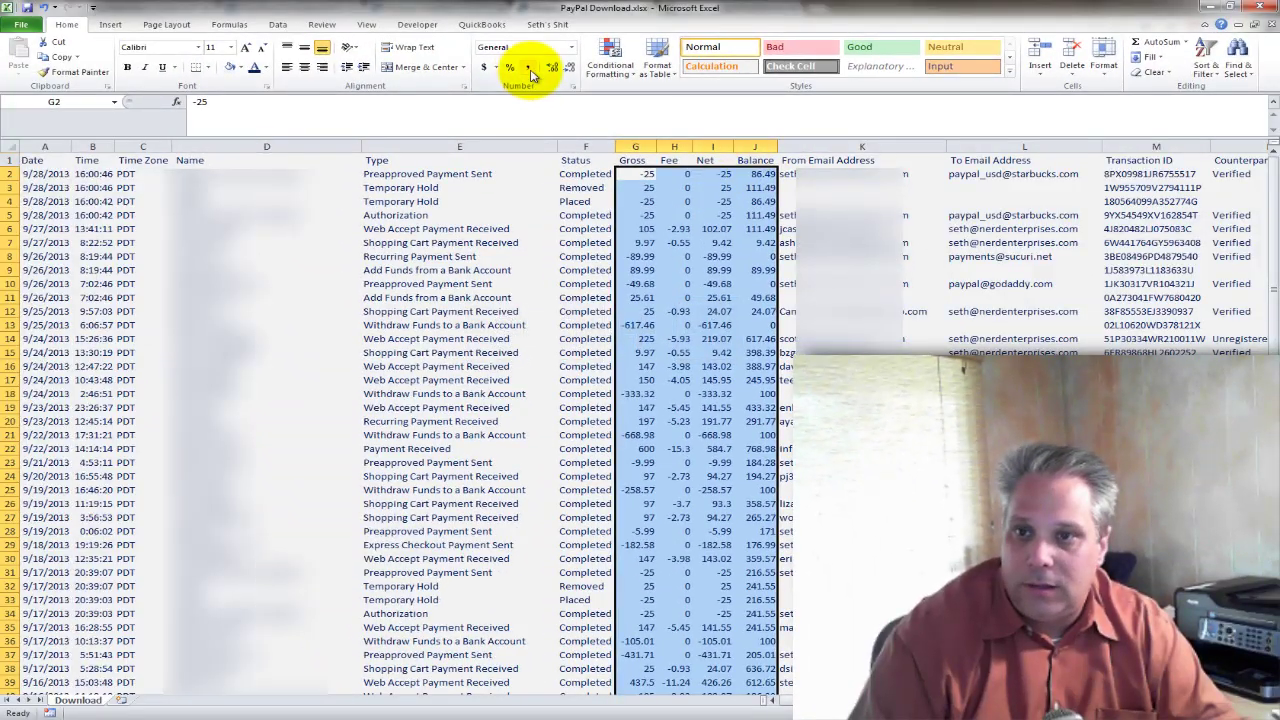
left_click(531, 74)
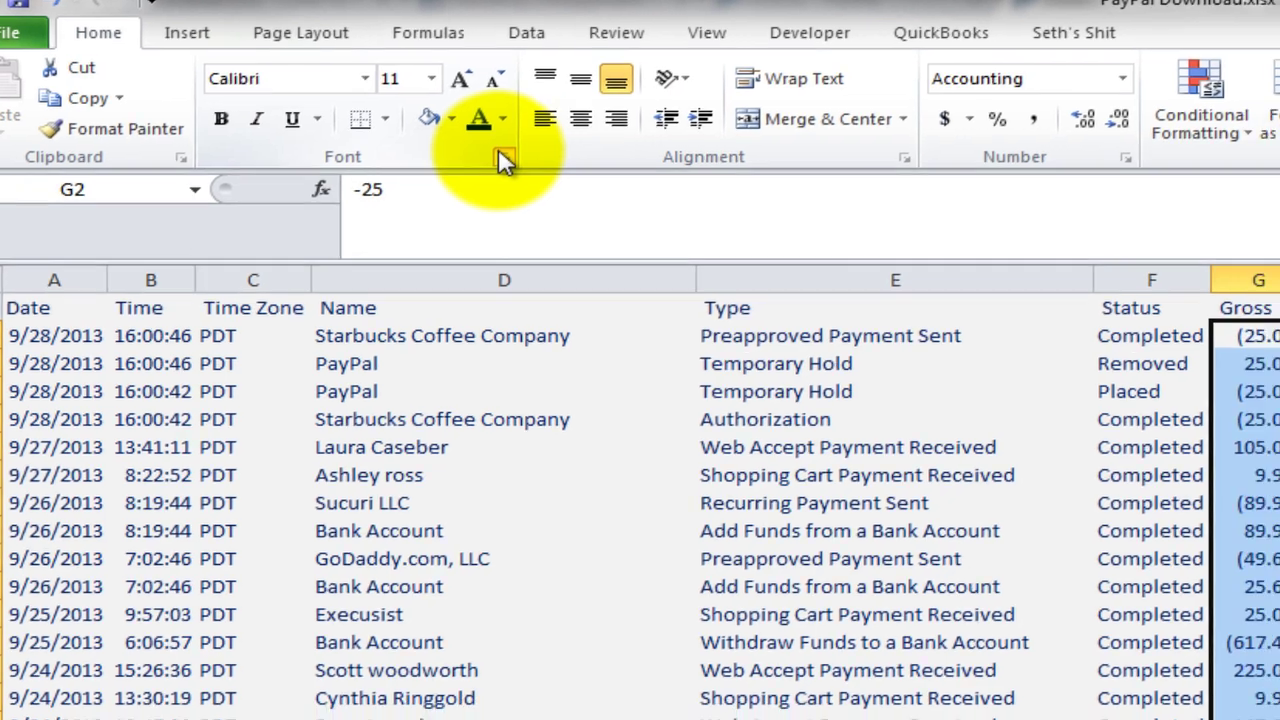
Format columns G:J with black fill, white font, and Number format with red negatives.
left_click(540, 178)
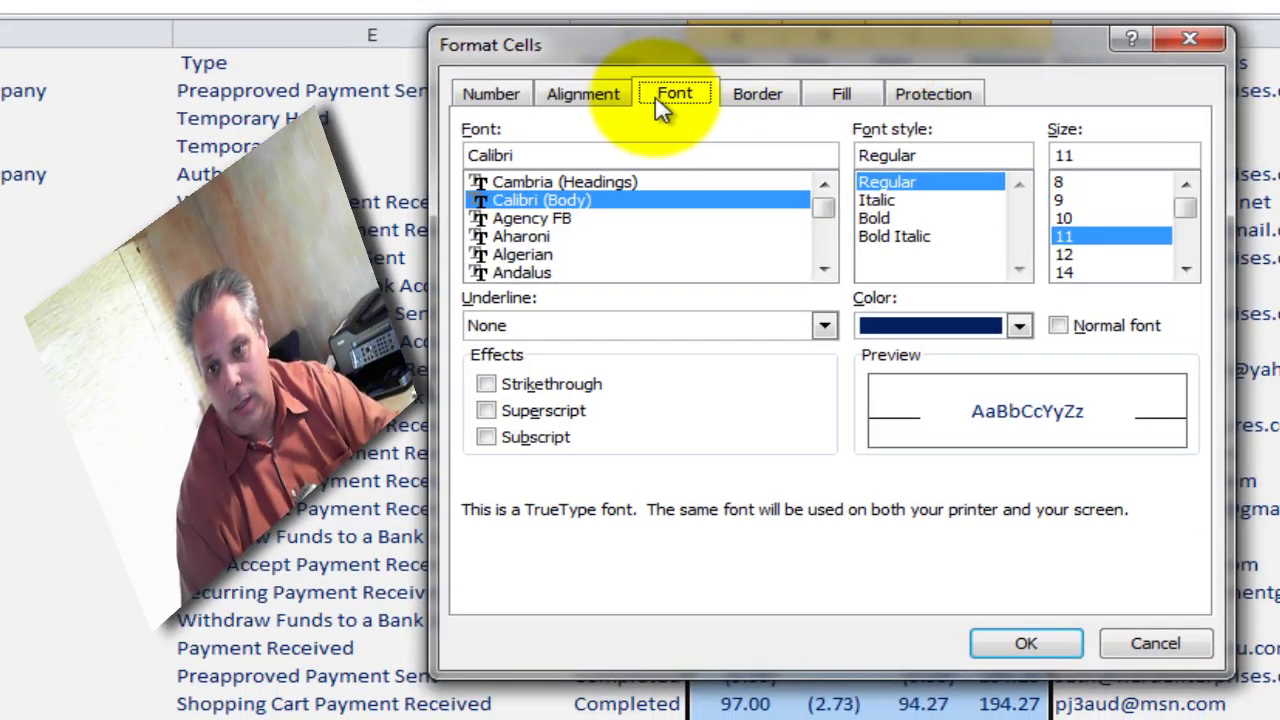
left_click(859, 92)
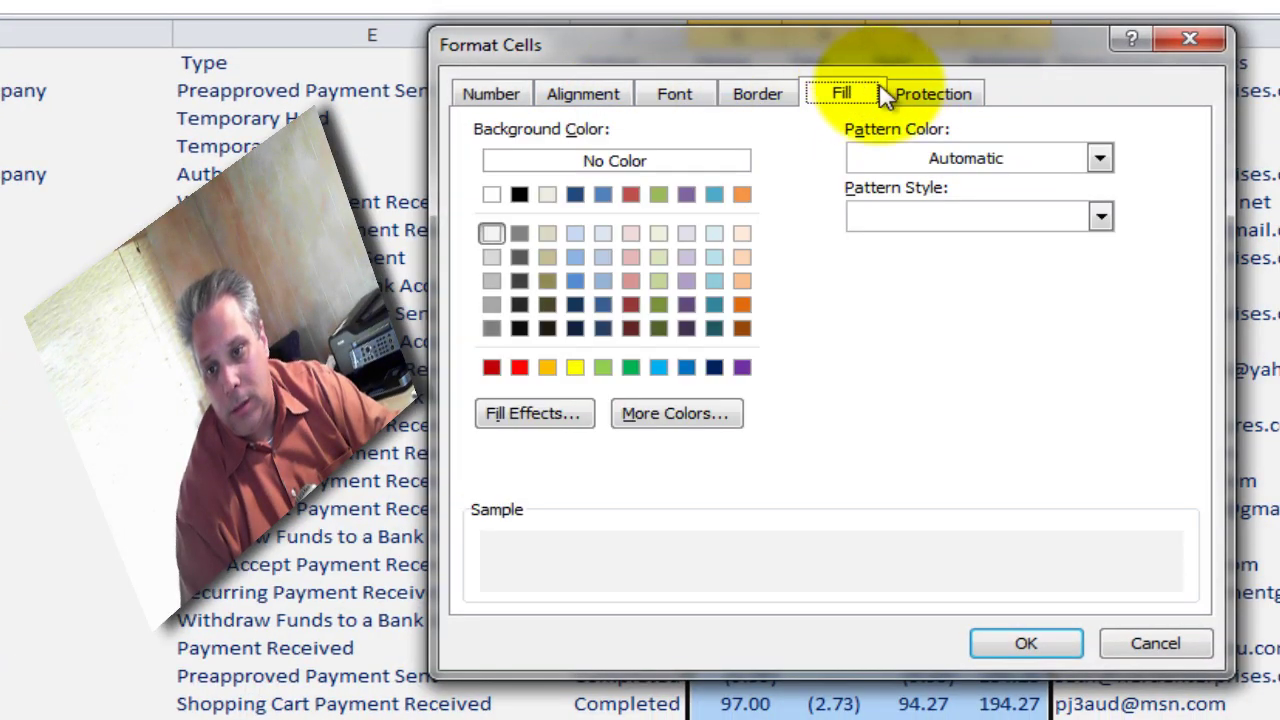
left_click(519, 194)
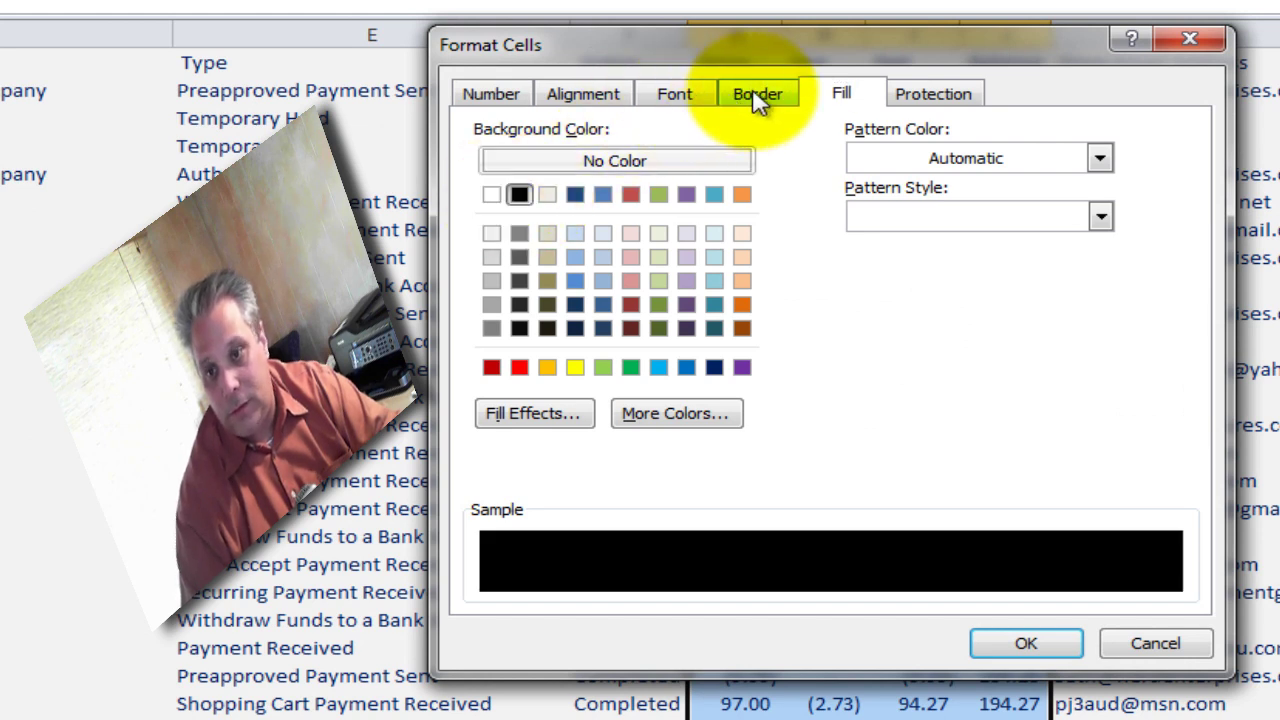
left_click(695, 94)
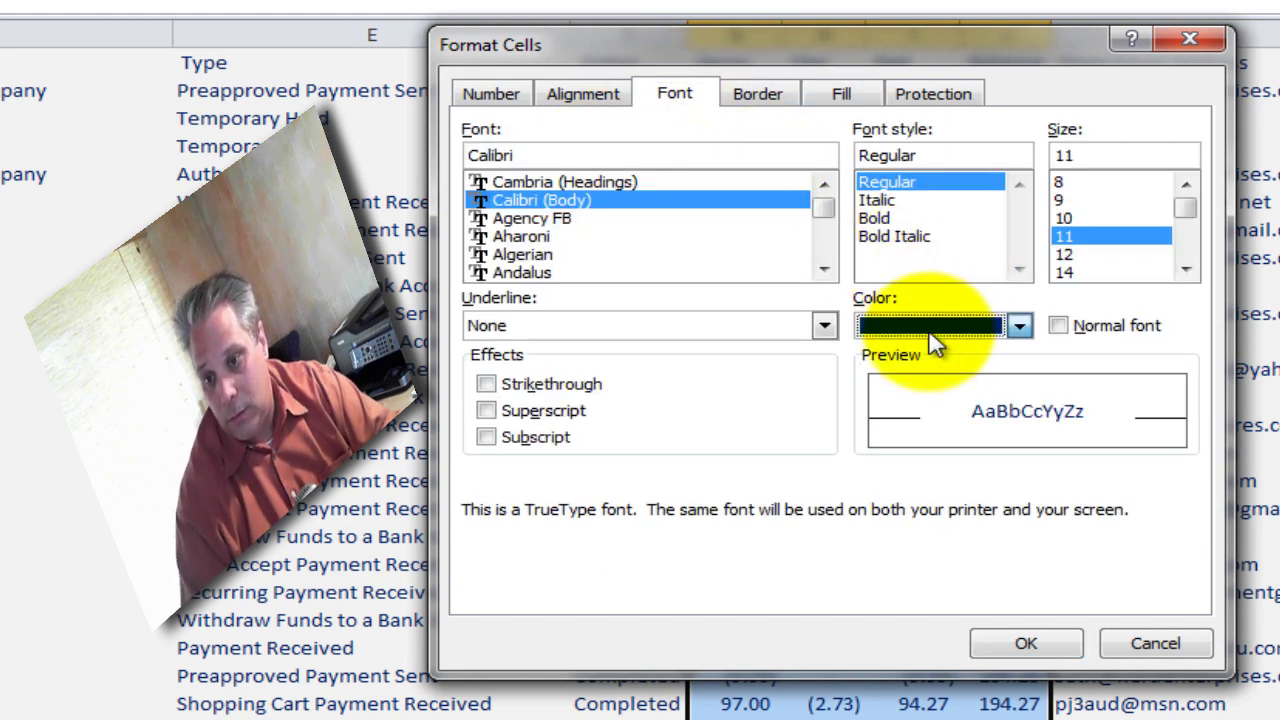
left_click(935, 343)
left_click(865, 412)
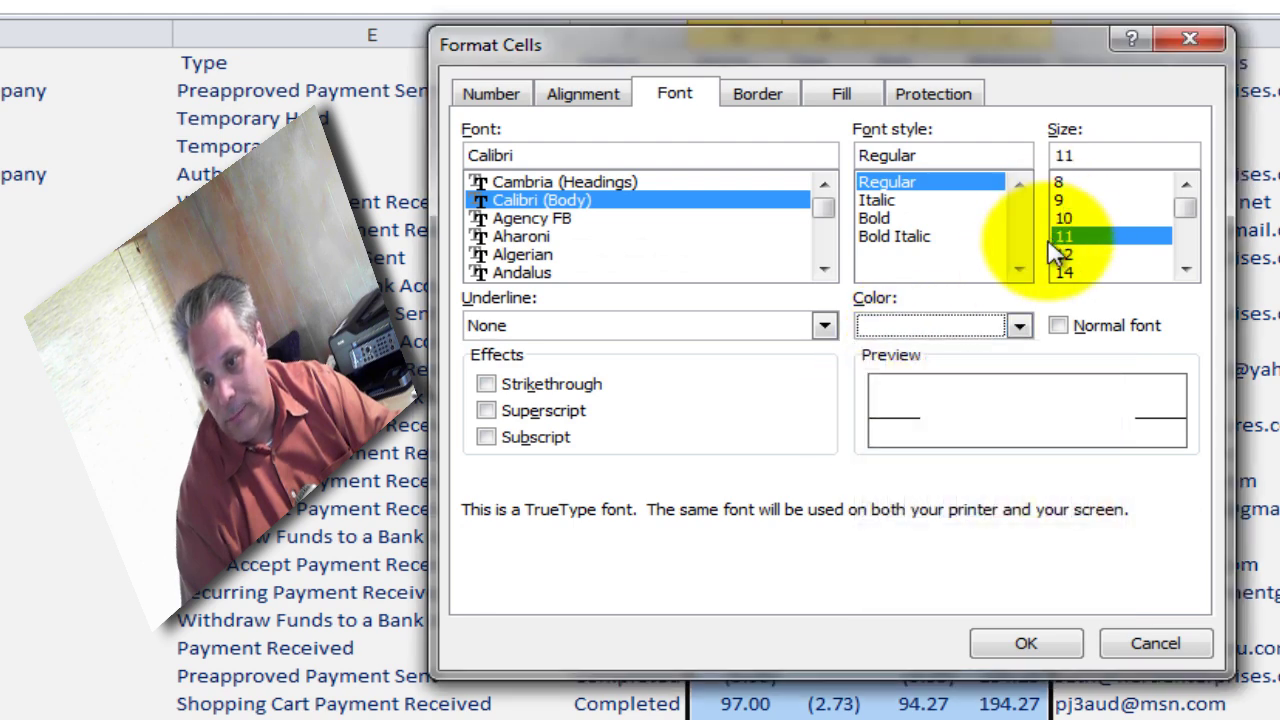
left_click(491, 93)
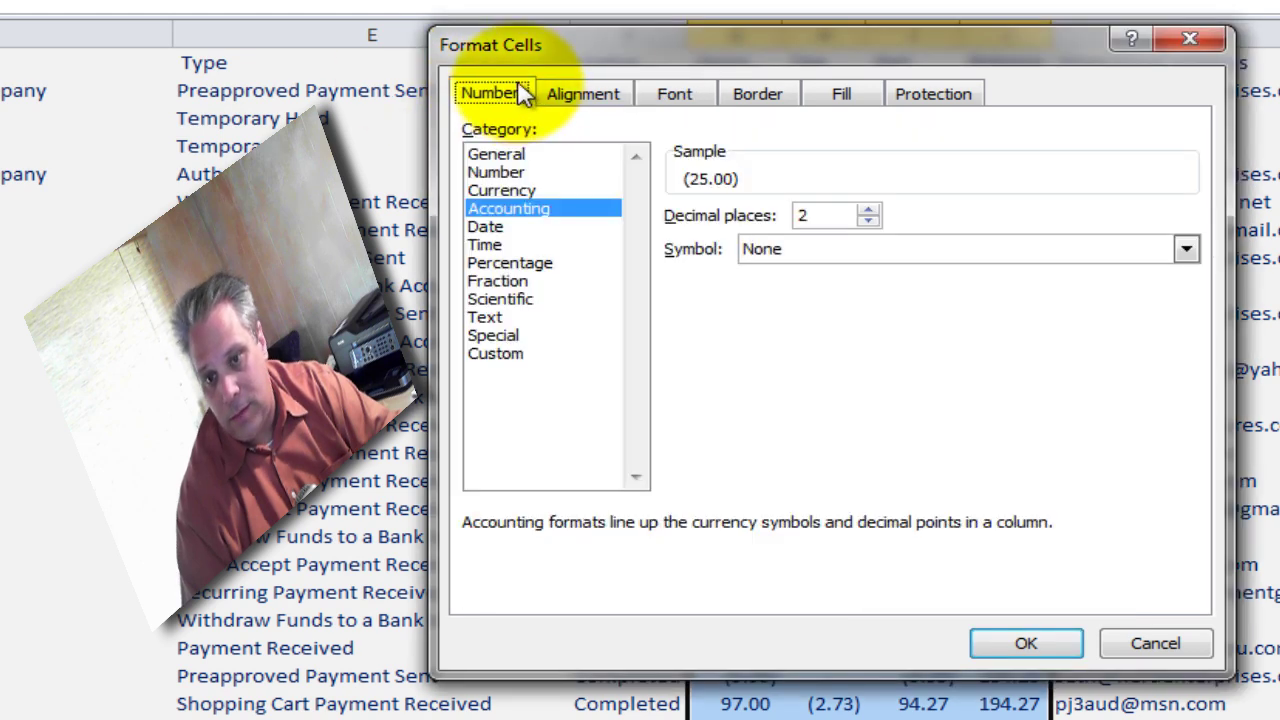
left_click(496, 172)
left_click(742, 321)
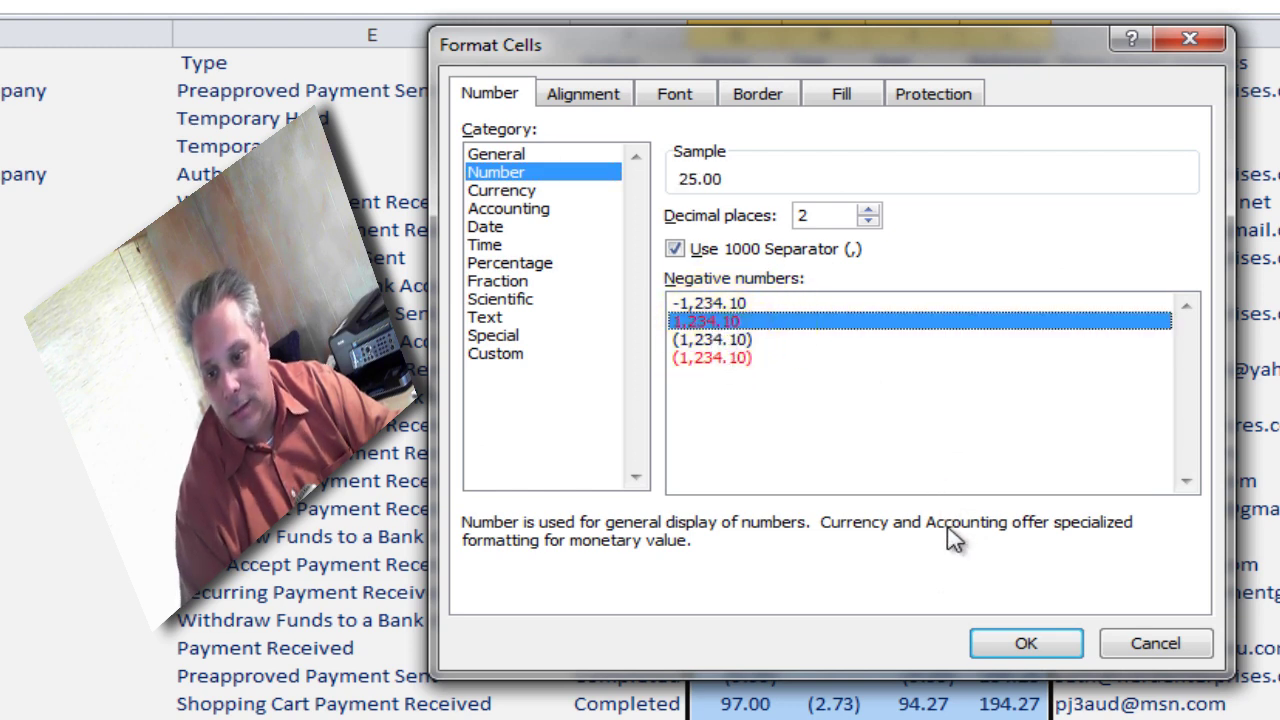
left_click(1020, 643)
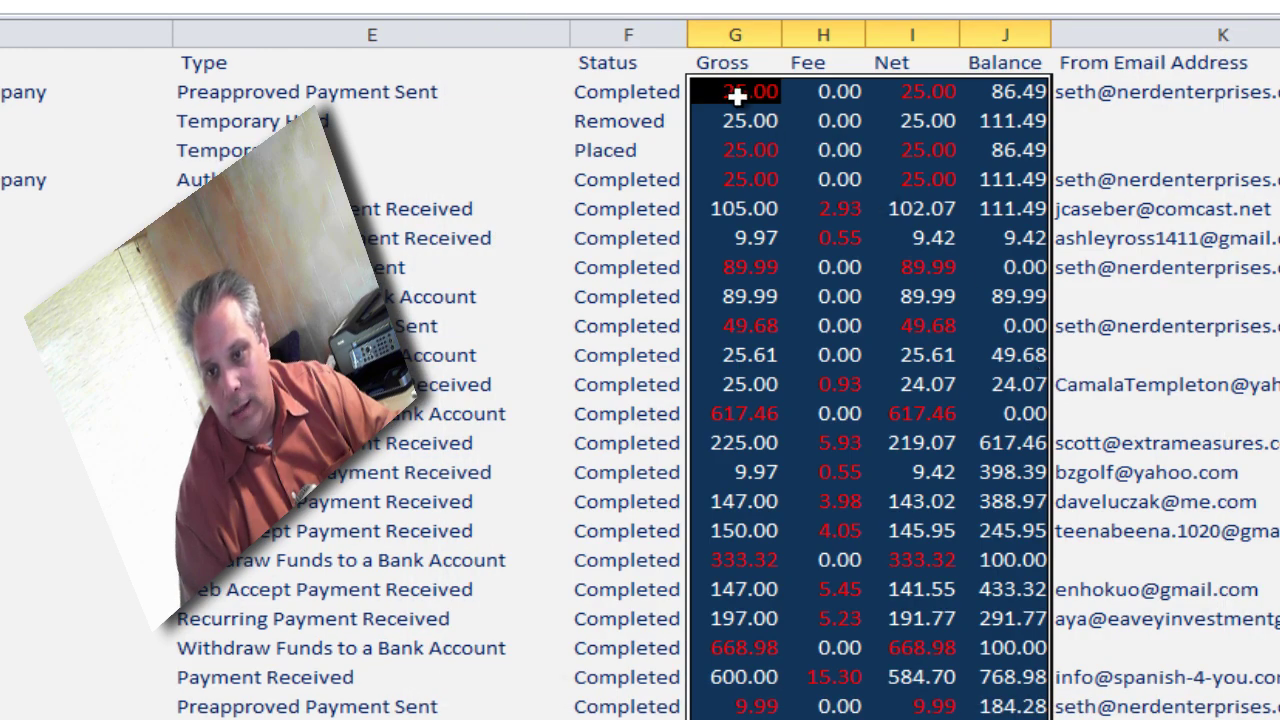
left_click(737, 93)
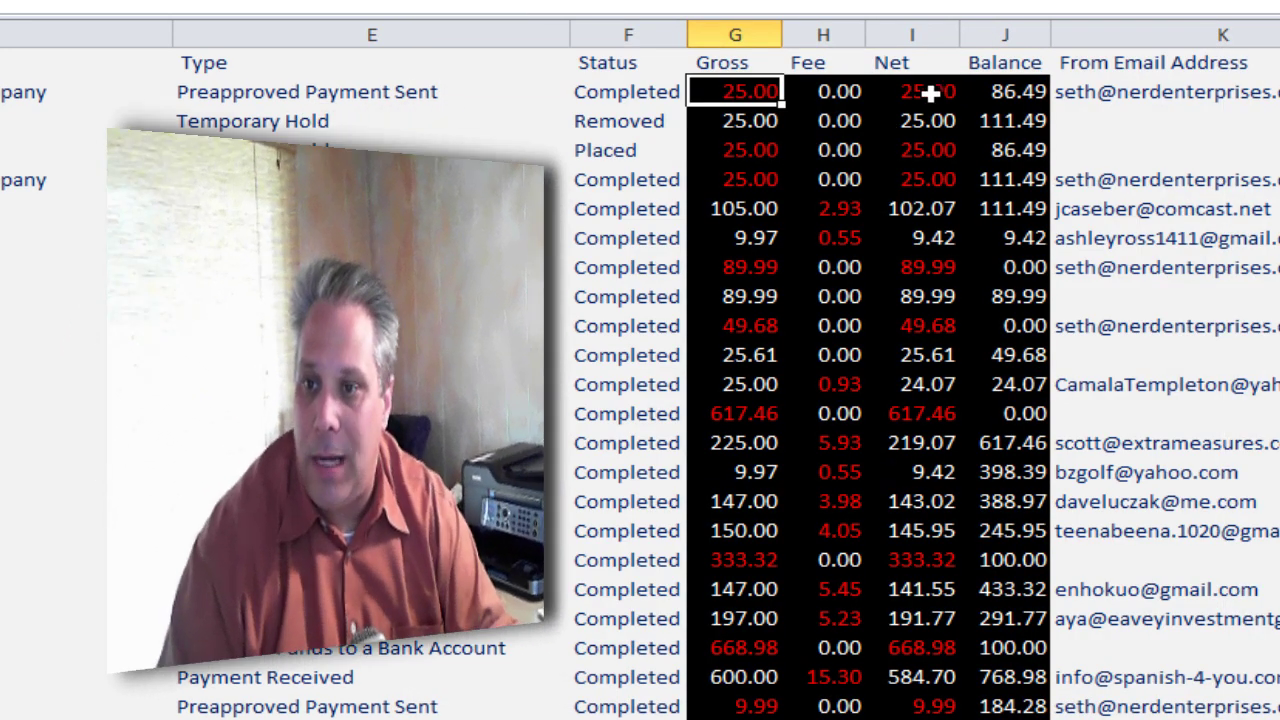
left_click(930, 92)
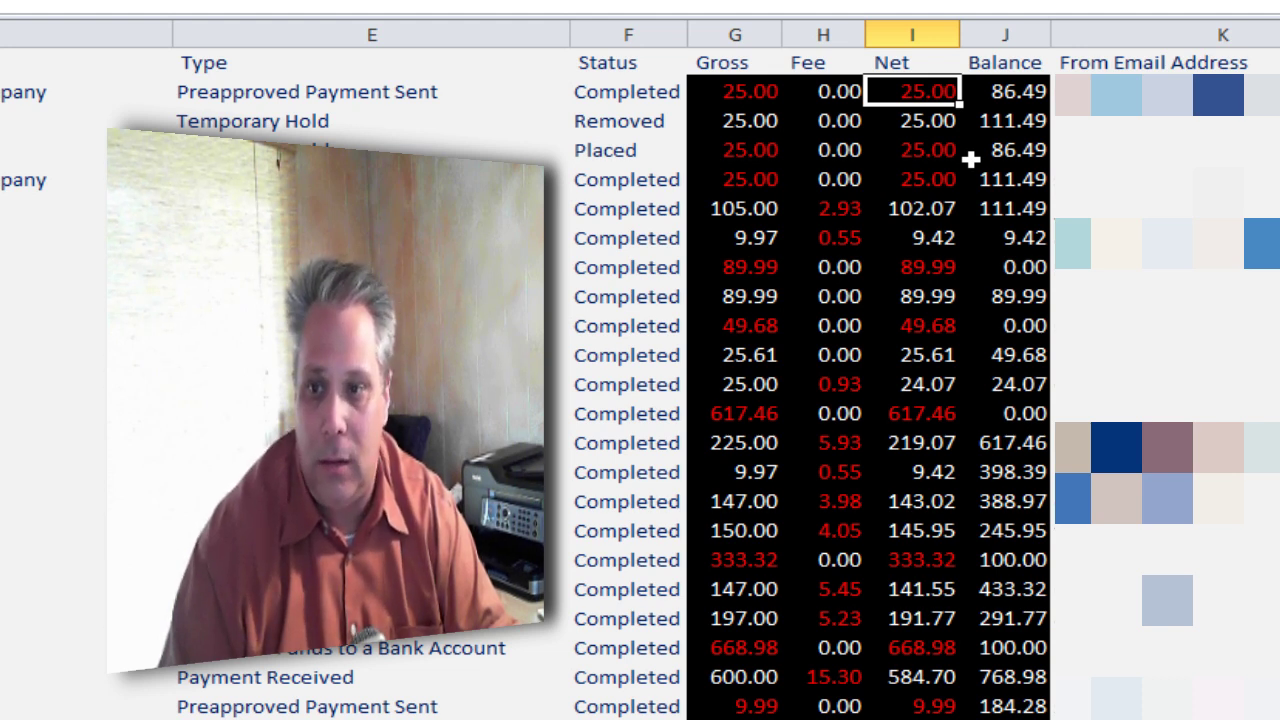
left_click(748, 91)
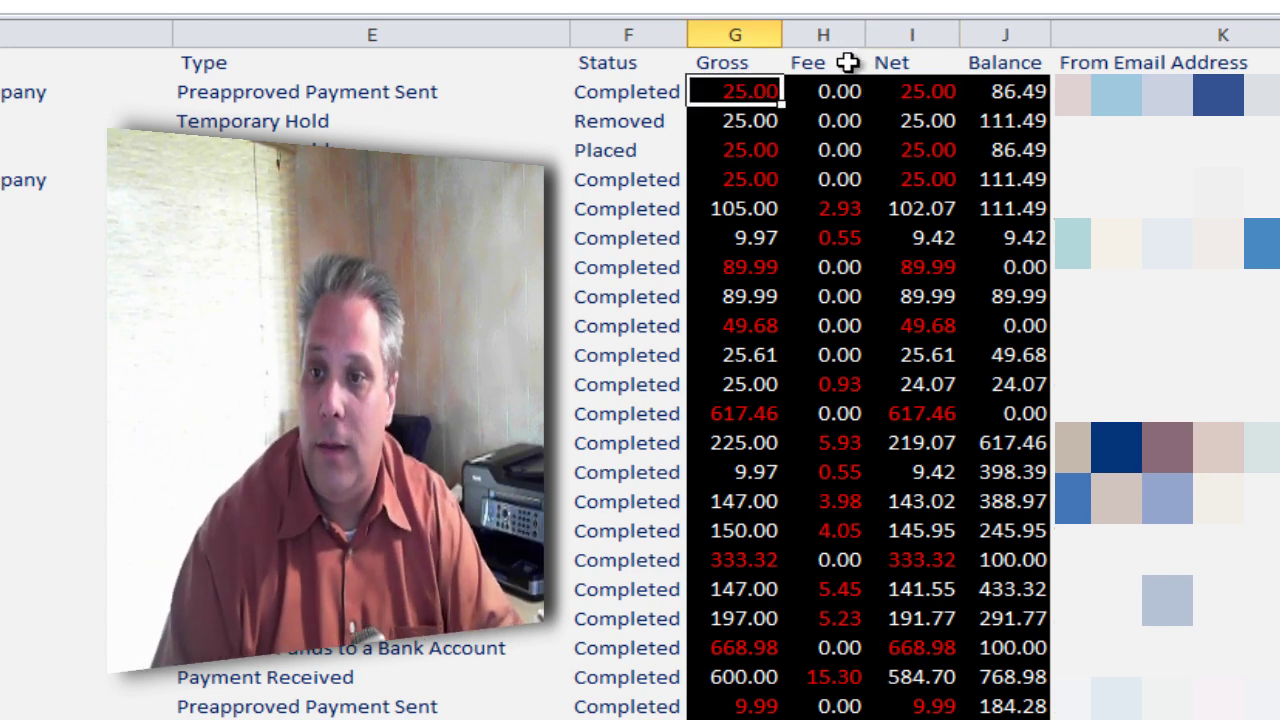
left_click(910, 91)
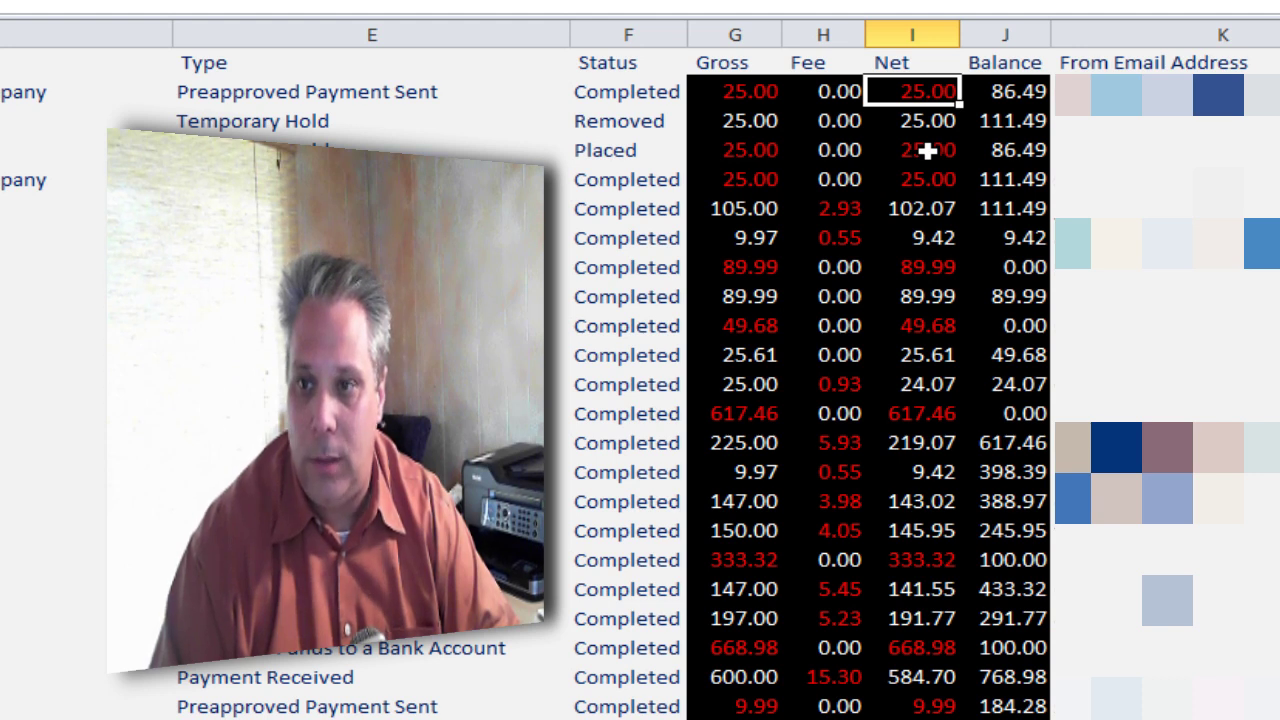
left_click(907, 62)
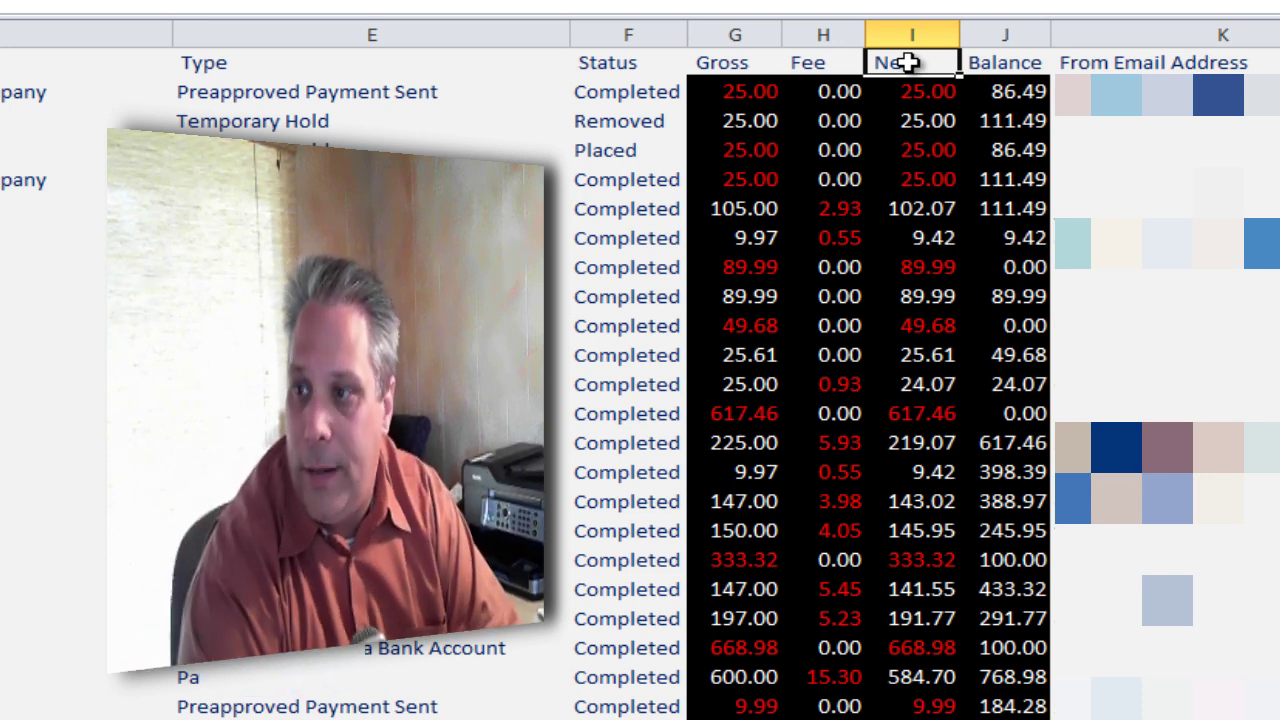
Review the Item Title and Transaction ID entries in the first data row.
key("Right")
key("Right")
key("Right")
key("Right")
key("Right")
key("Right")
key("Right")
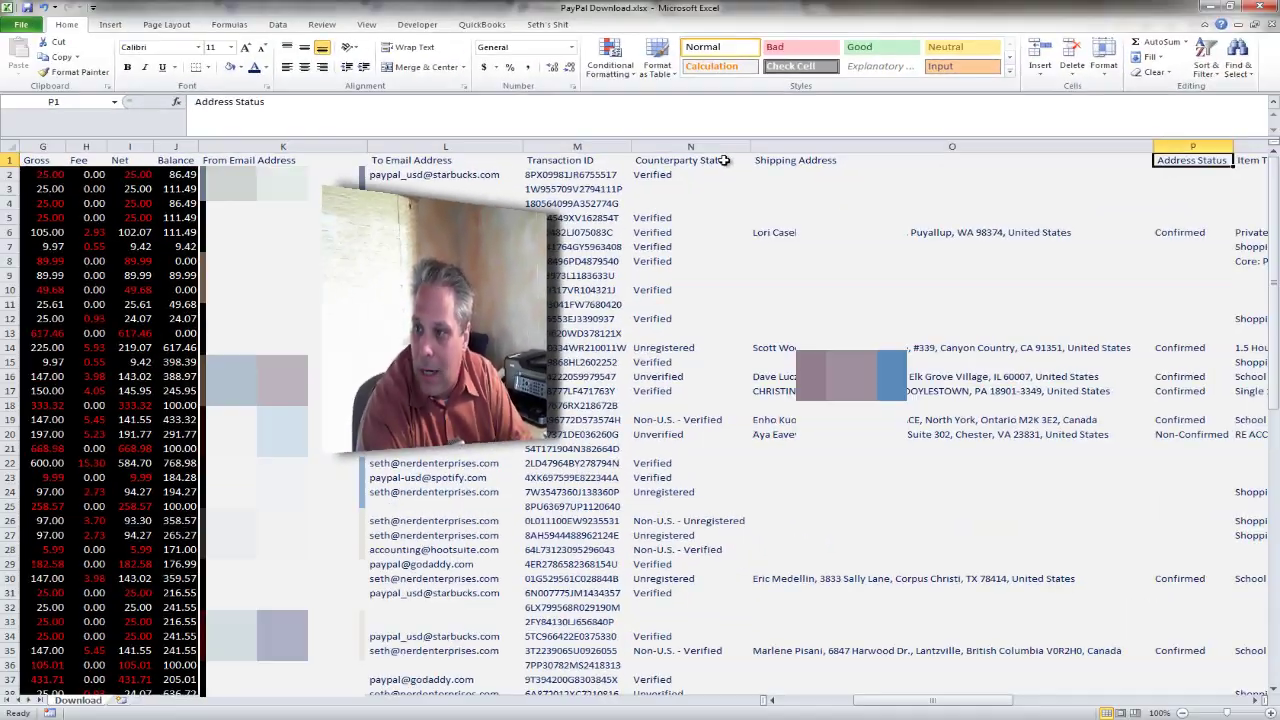
key("Right")
key("Right")
key("Right")
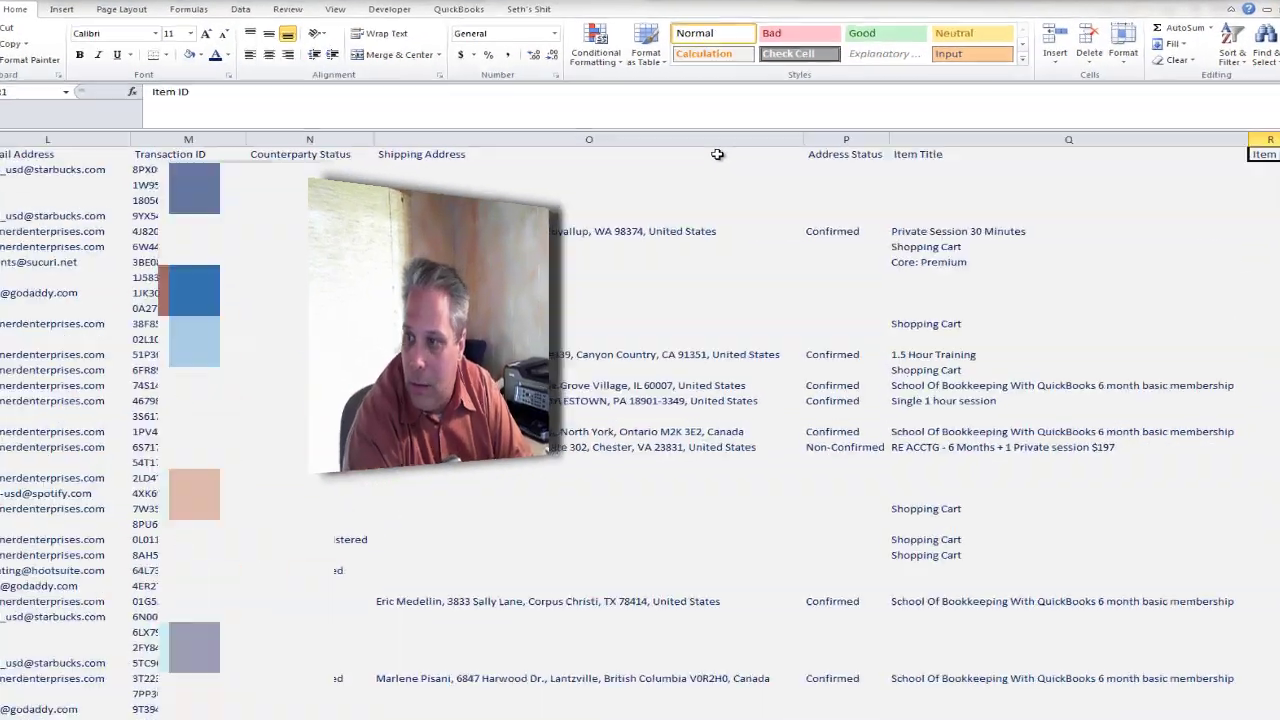
key("Right")
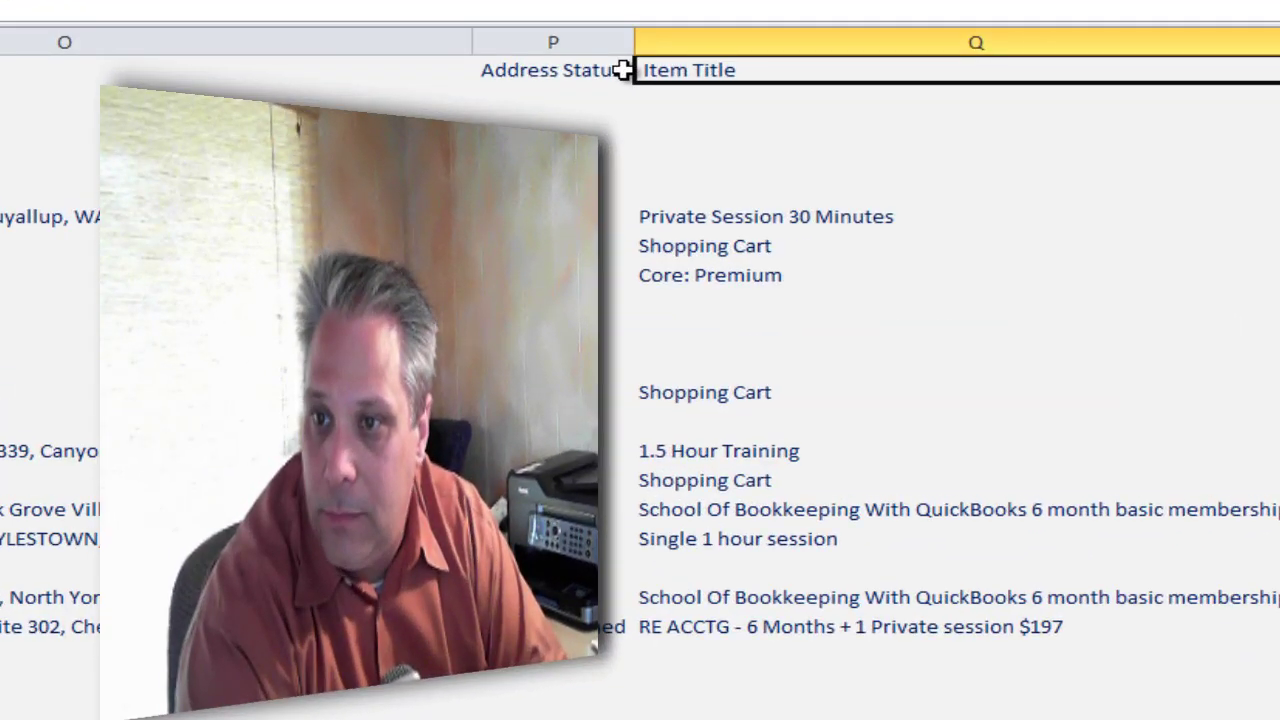
key("Down")
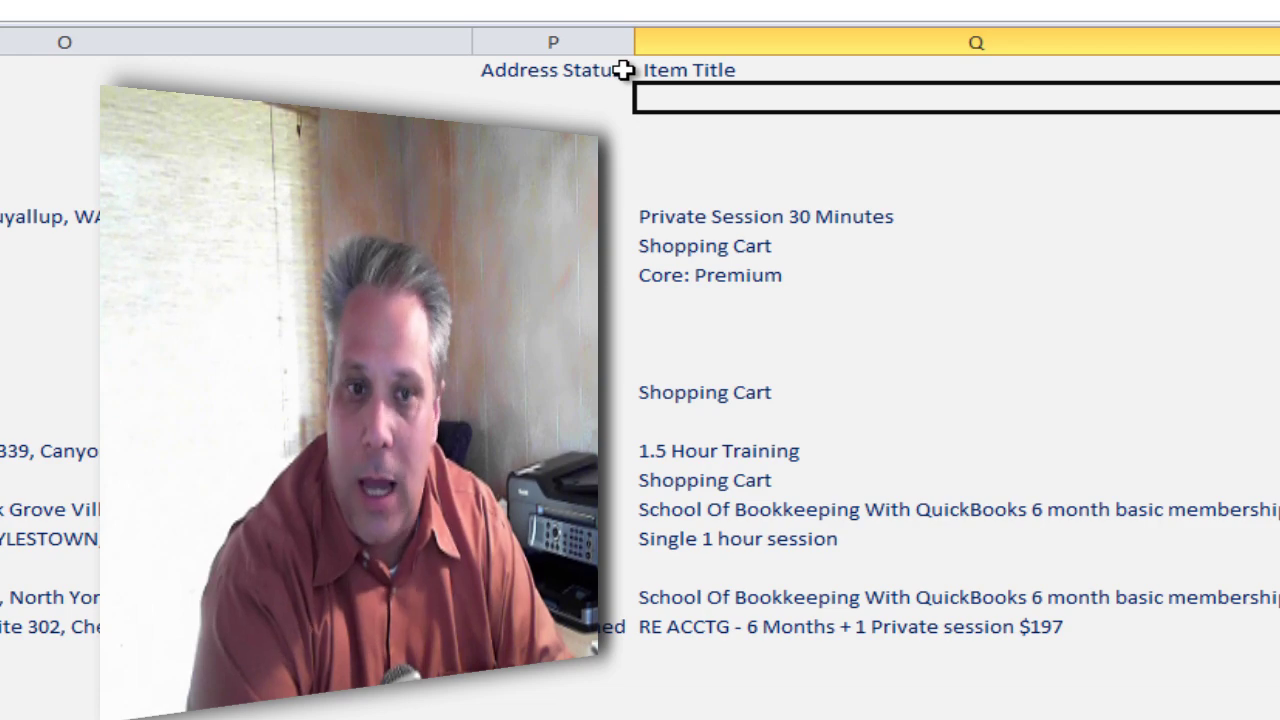
key("Left")
key("Left")
key("Left")
key("Left")
key("Left")
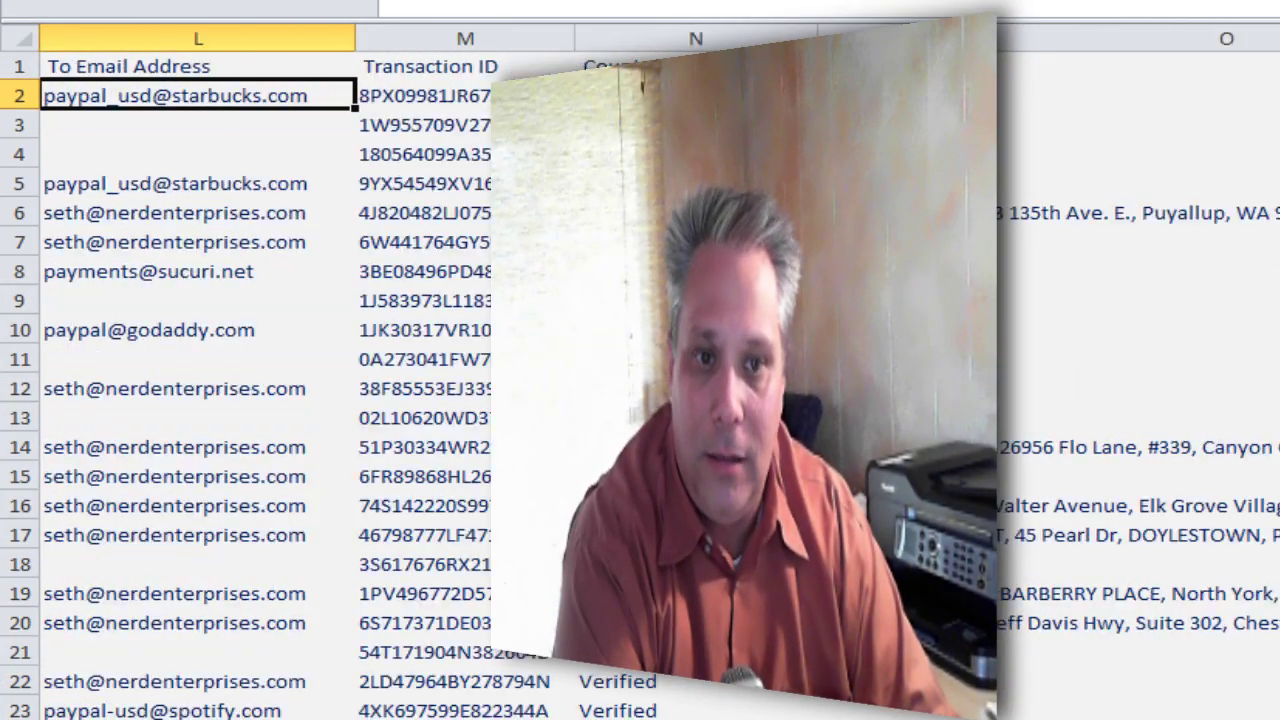
key("Right")
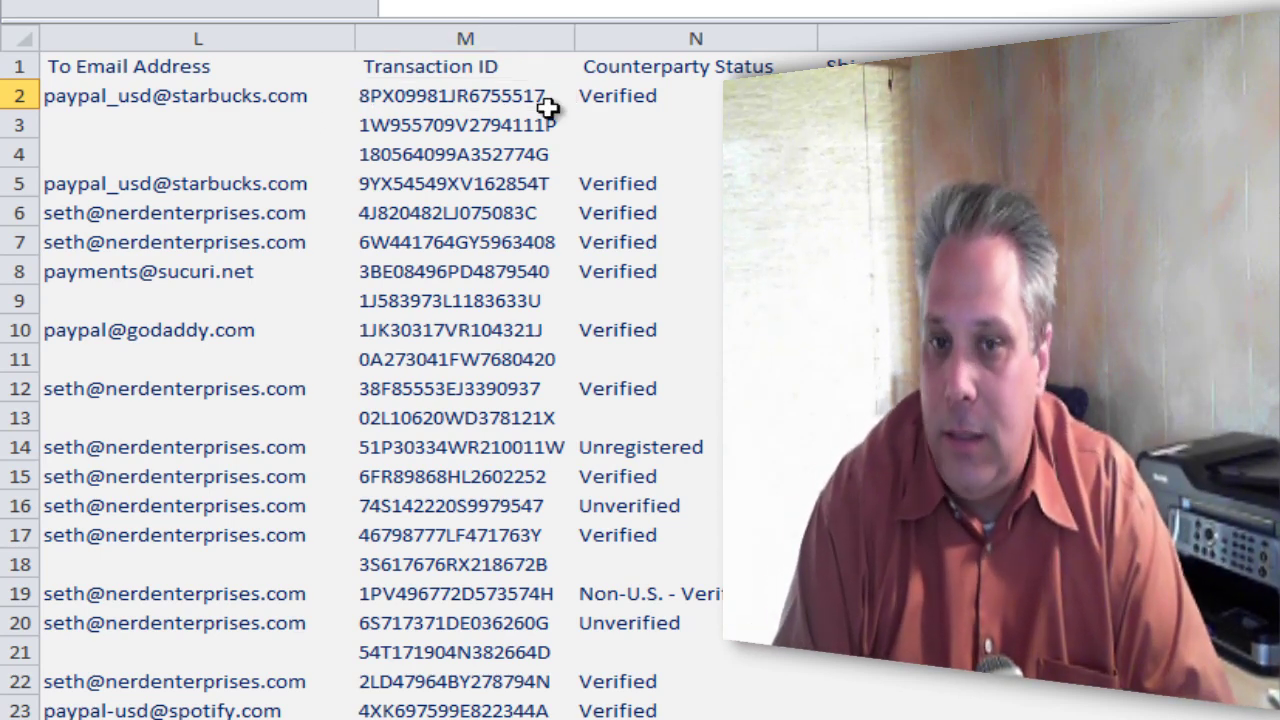
left_click(465, 95)
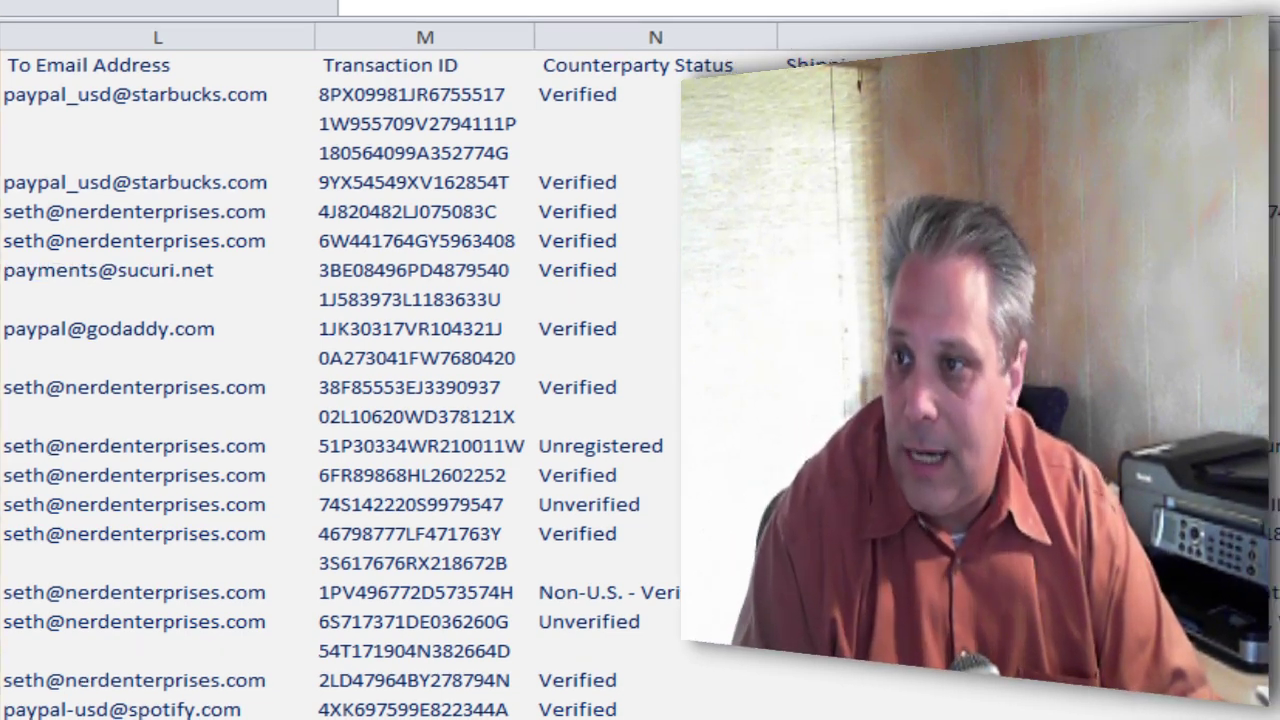
Copy the Item Title column and insert it as column K before From Email Address.
left_click(1180, 11)
key("ctrl+c")
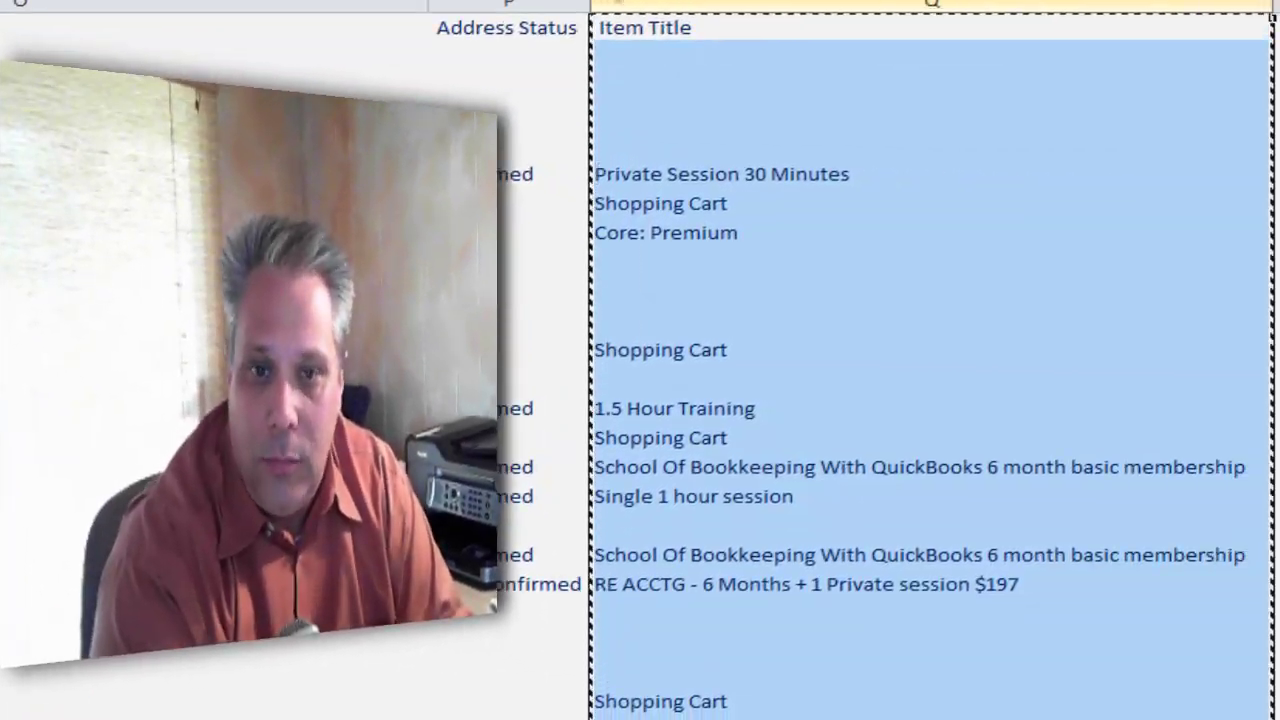
key("Left")
key("Left")
key("Left")
key("Left")
key("Left")
key("Left")
key("Left")
key("Left")
key("Left")
key("Left")
key("Left")
key("Left")
key("Left")
key("Left")
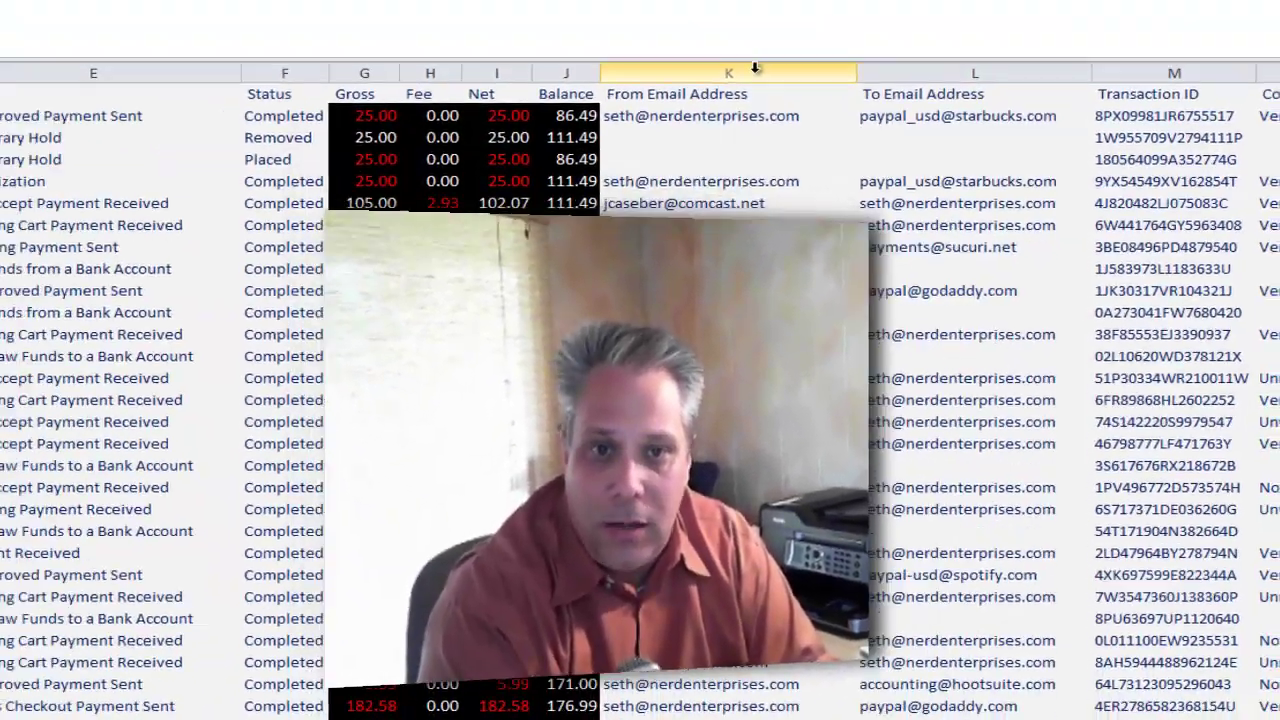
key("Right")
key("Right")
key("Right")
key("Right")
key("Right")
key("Right")
key("Right")
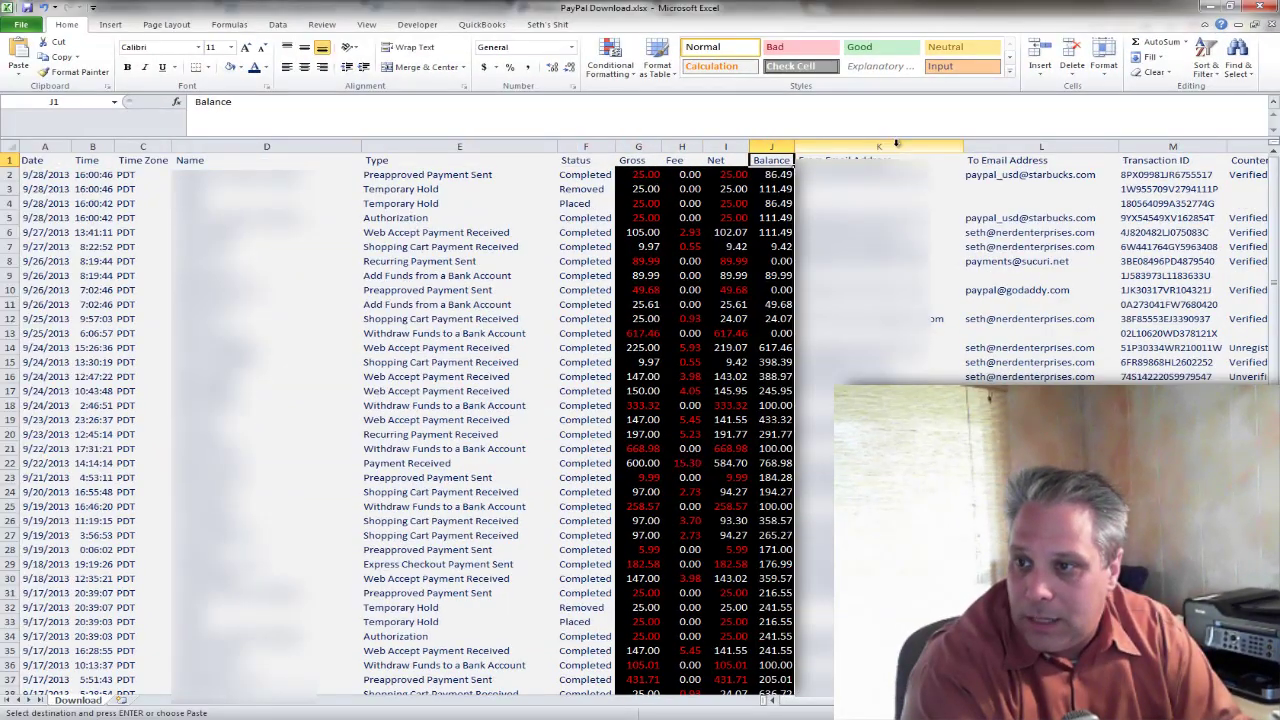
left_click(897, 142)
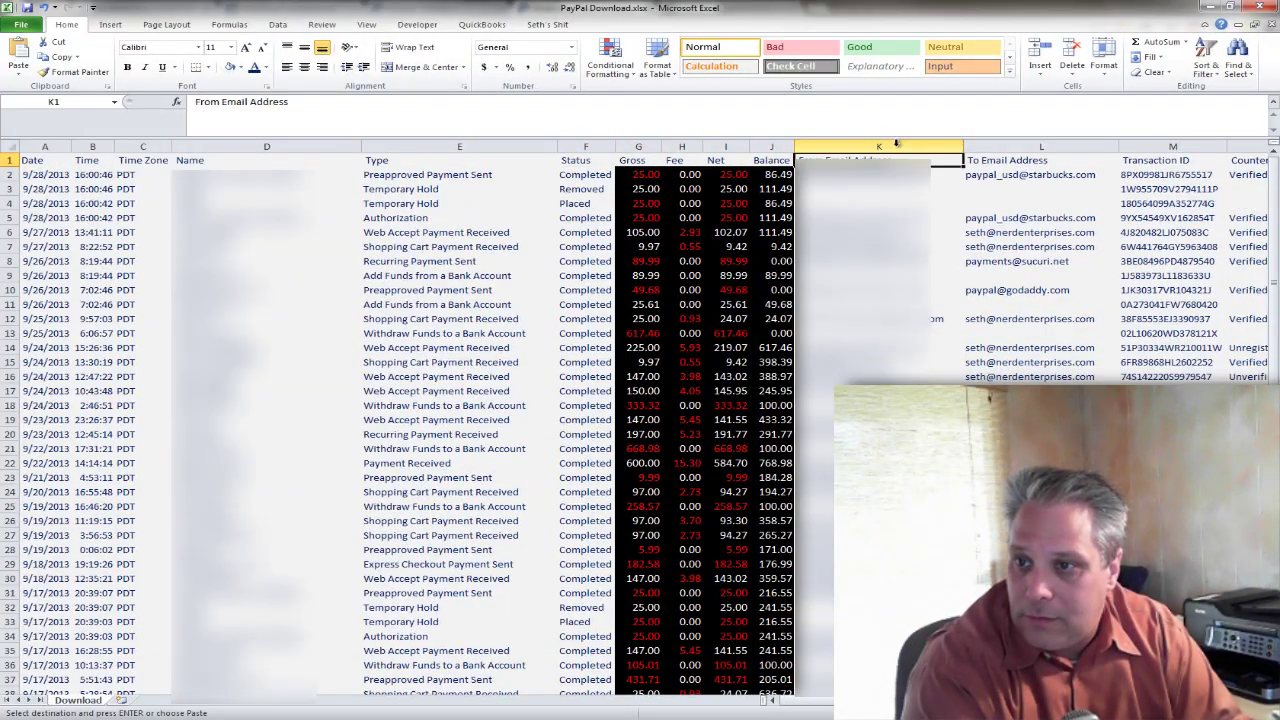
key("ctrl+shift+plus")
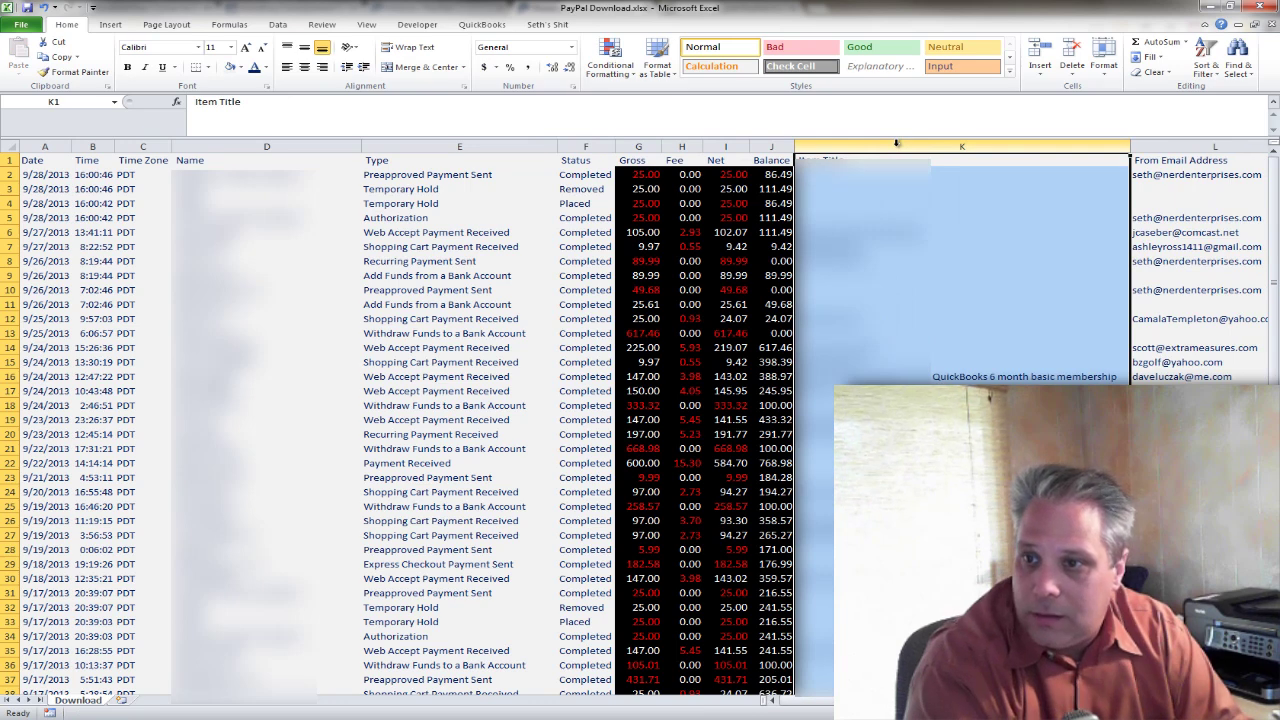
Make the row 1 headers bold across every column.
key("ctrl+Home")
key("ctrl+shift+Right")
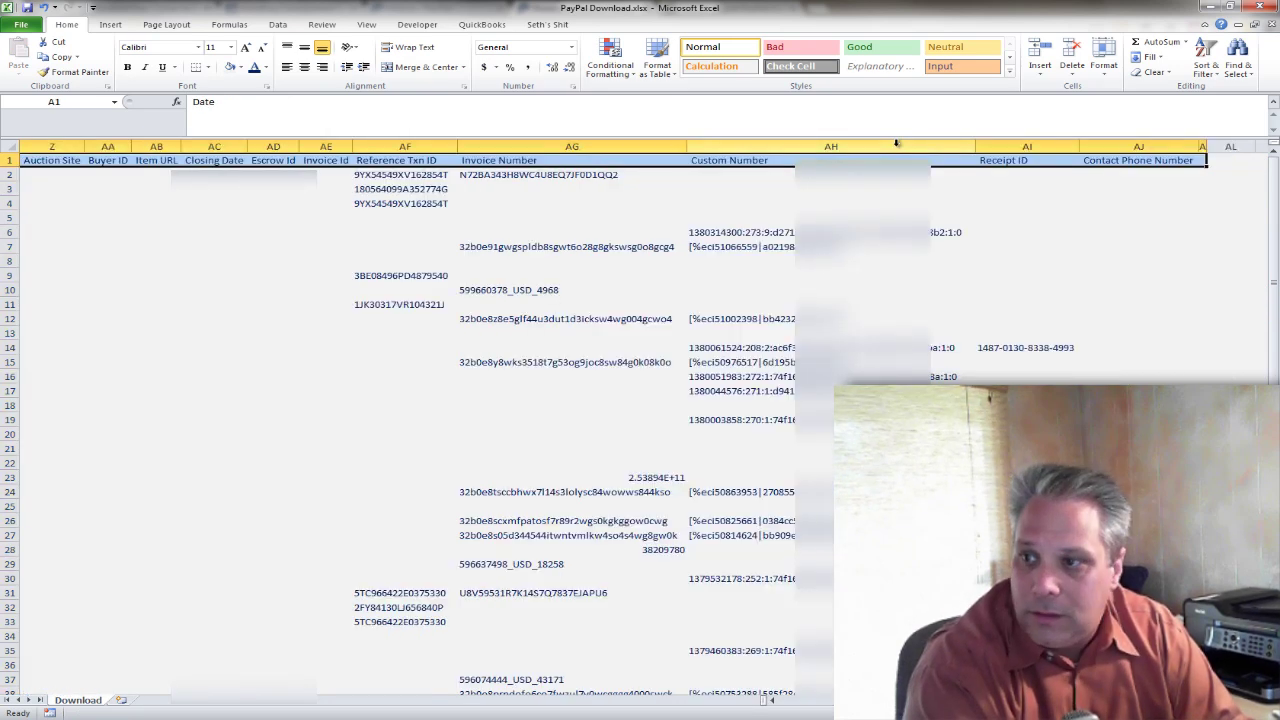
key("ctrl+b")
left_click(896, 143)
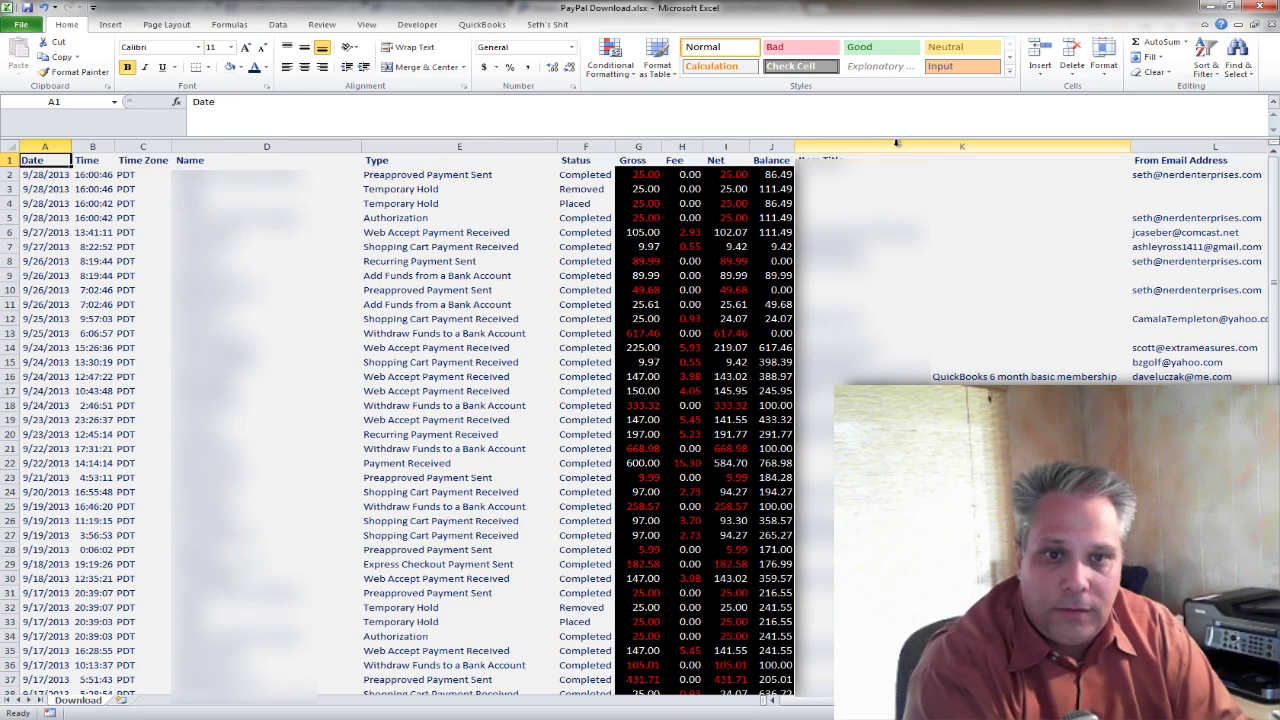
key("ctrl+shift+Right")
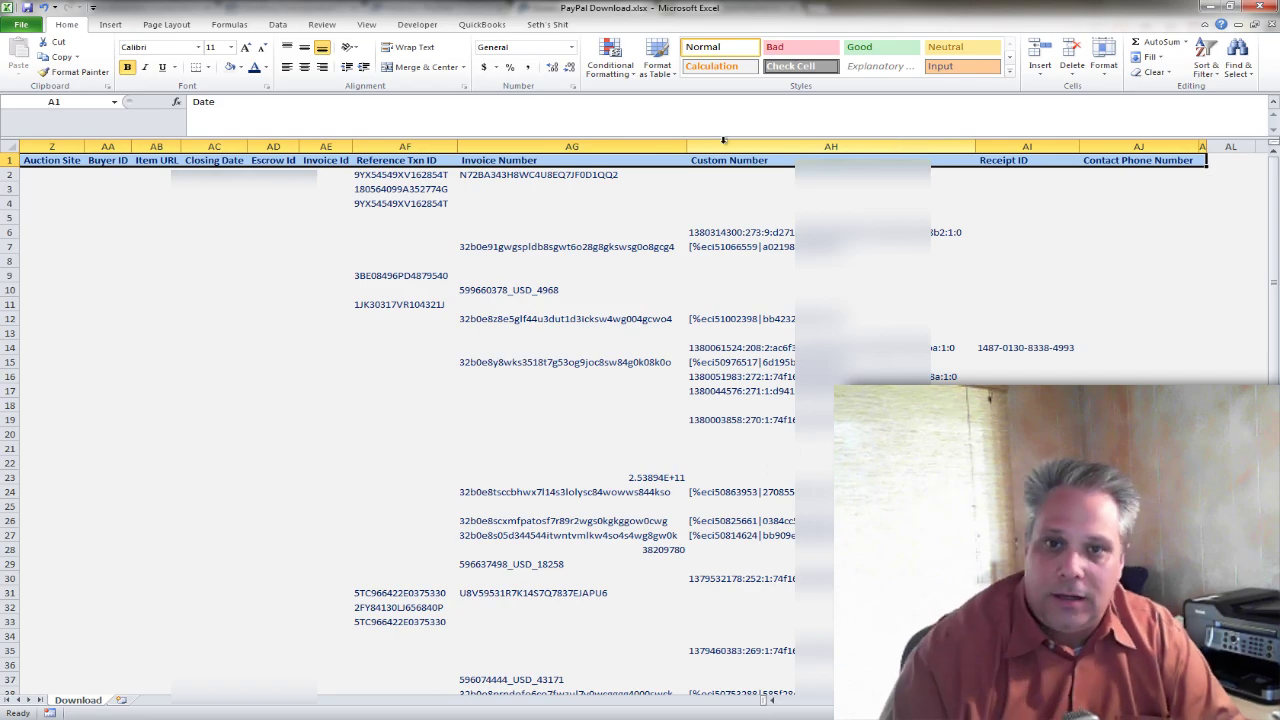
left_click(268, 88)
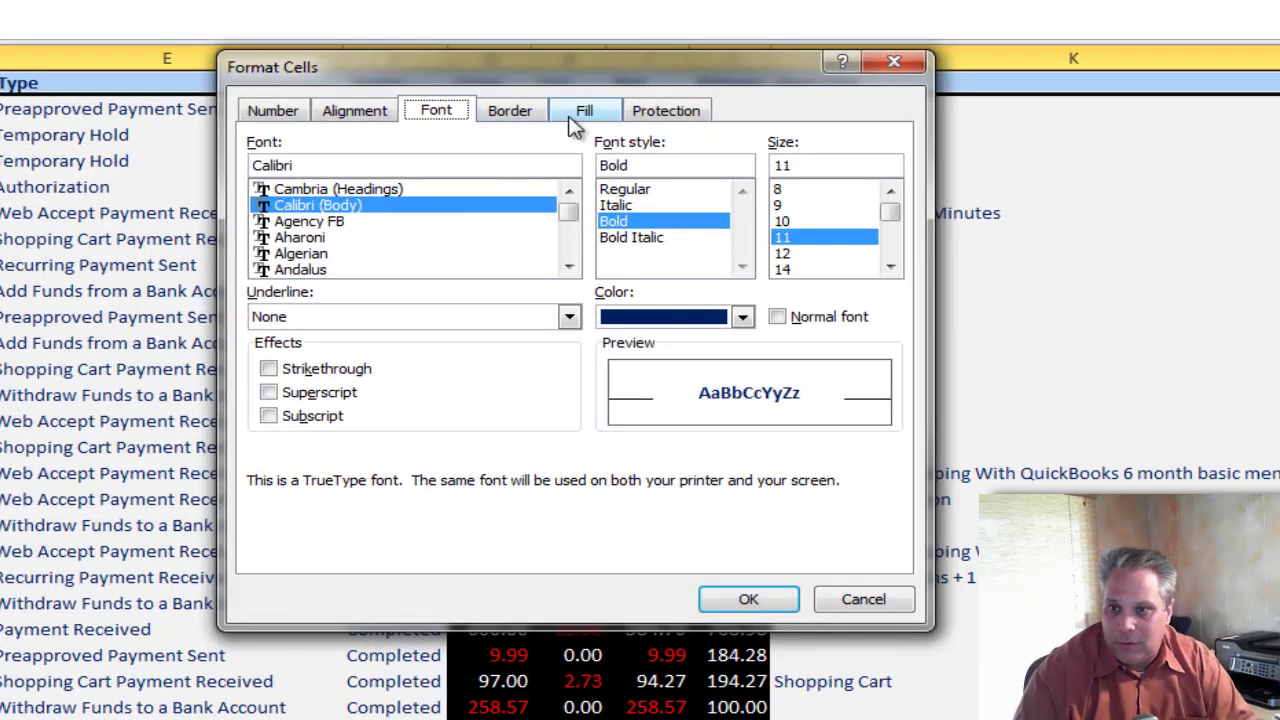
Give the header row a gradient fill with black as the second colour.
left_click(584, 110)
left_click(312, 398)
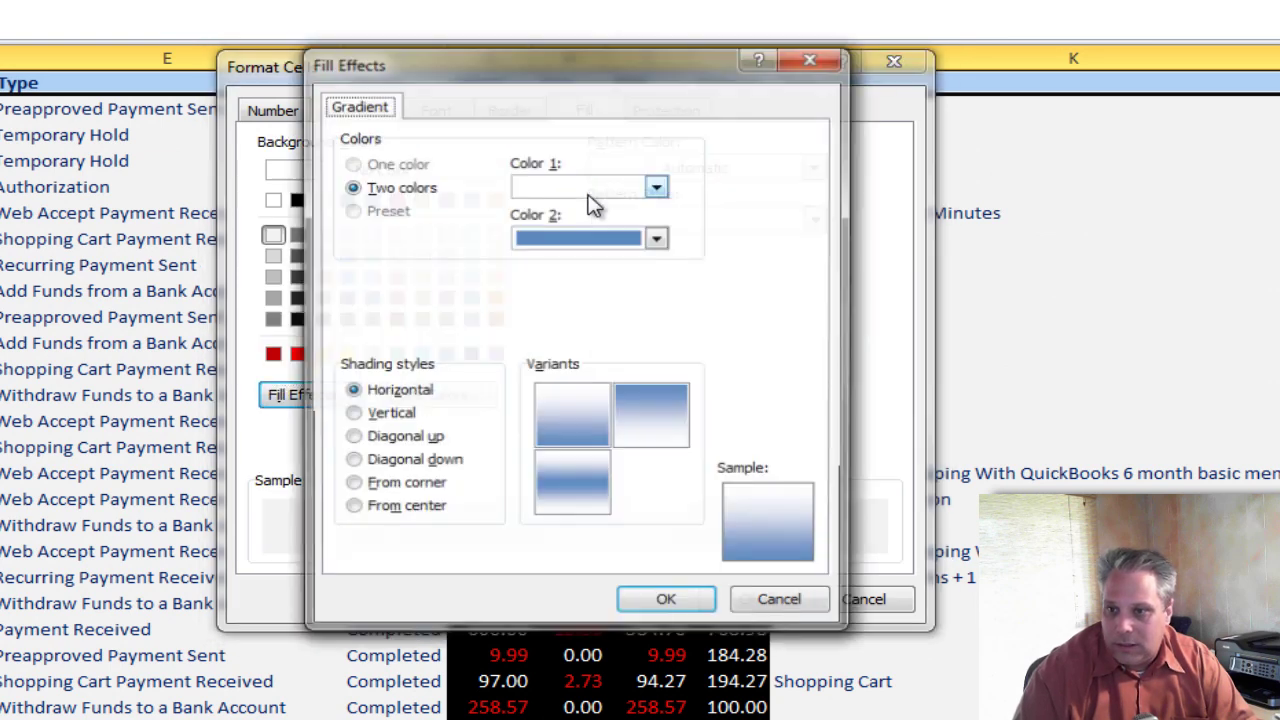
left_click(657, 237)
left_click(547, 287)
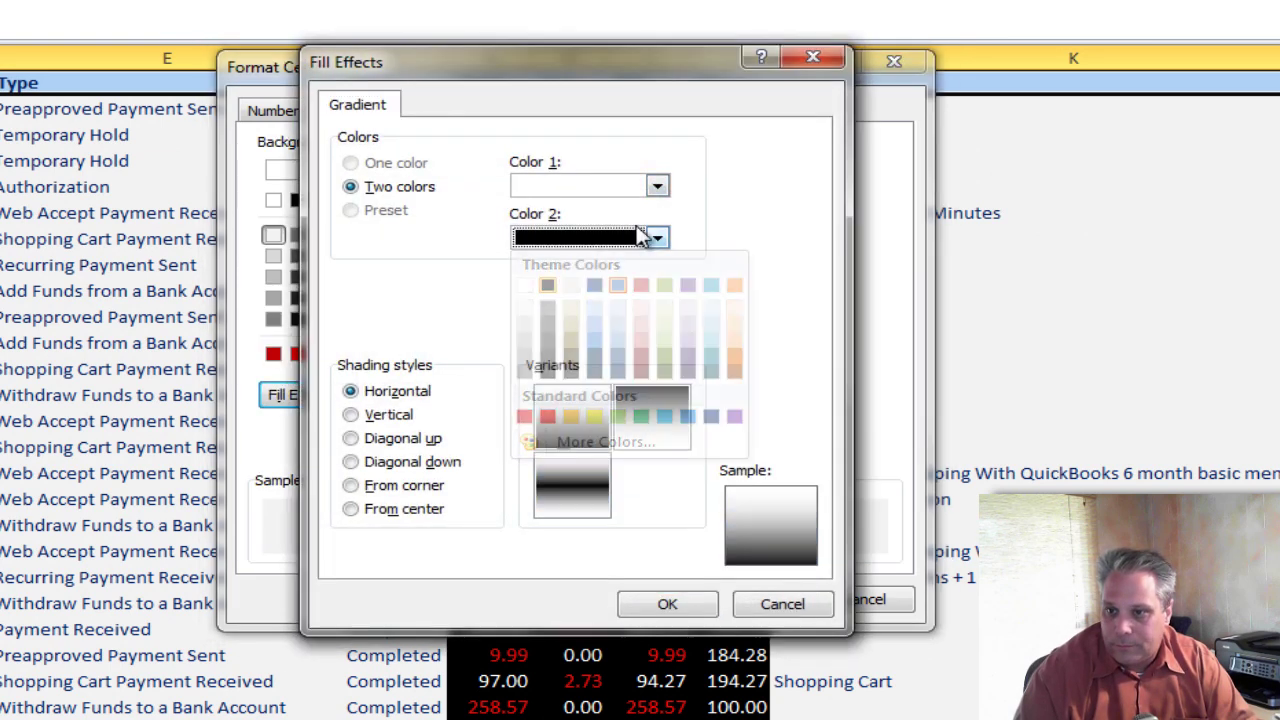
left_click(680, 602)
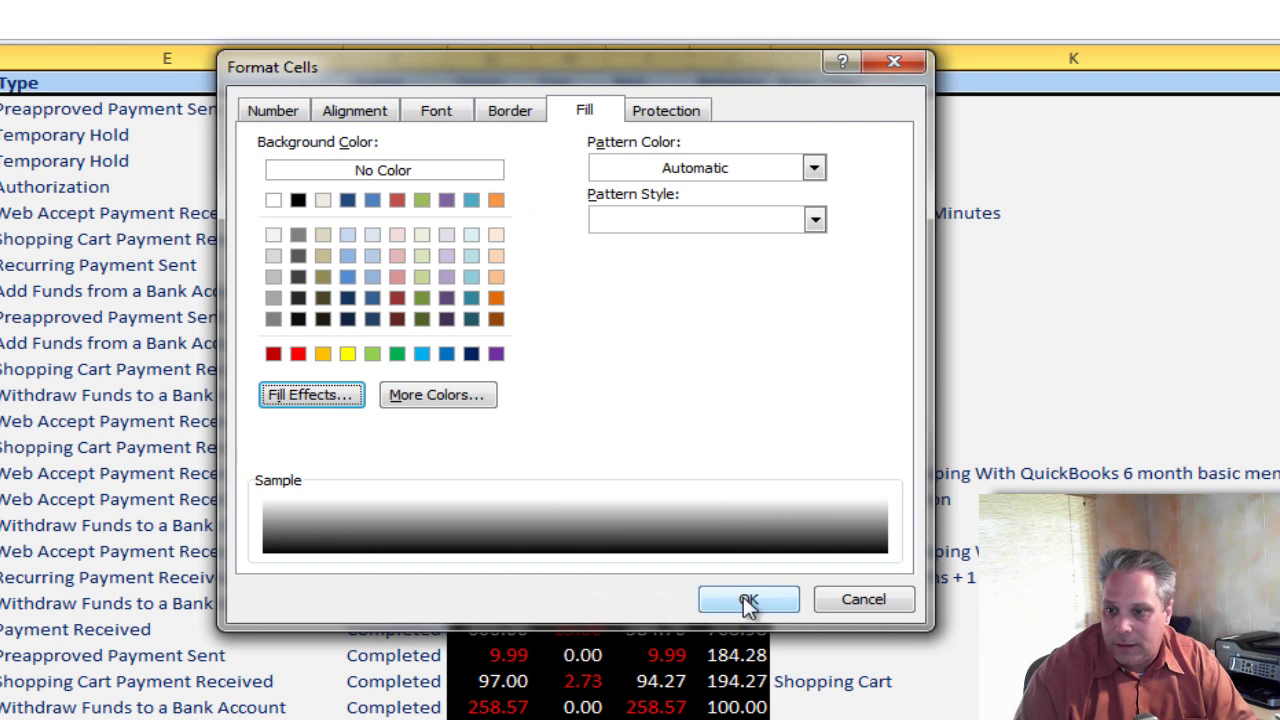
Set the header font to white, bold, 12 point and apply the formatting.
left_click(425, 112)
left_click(740, 316)
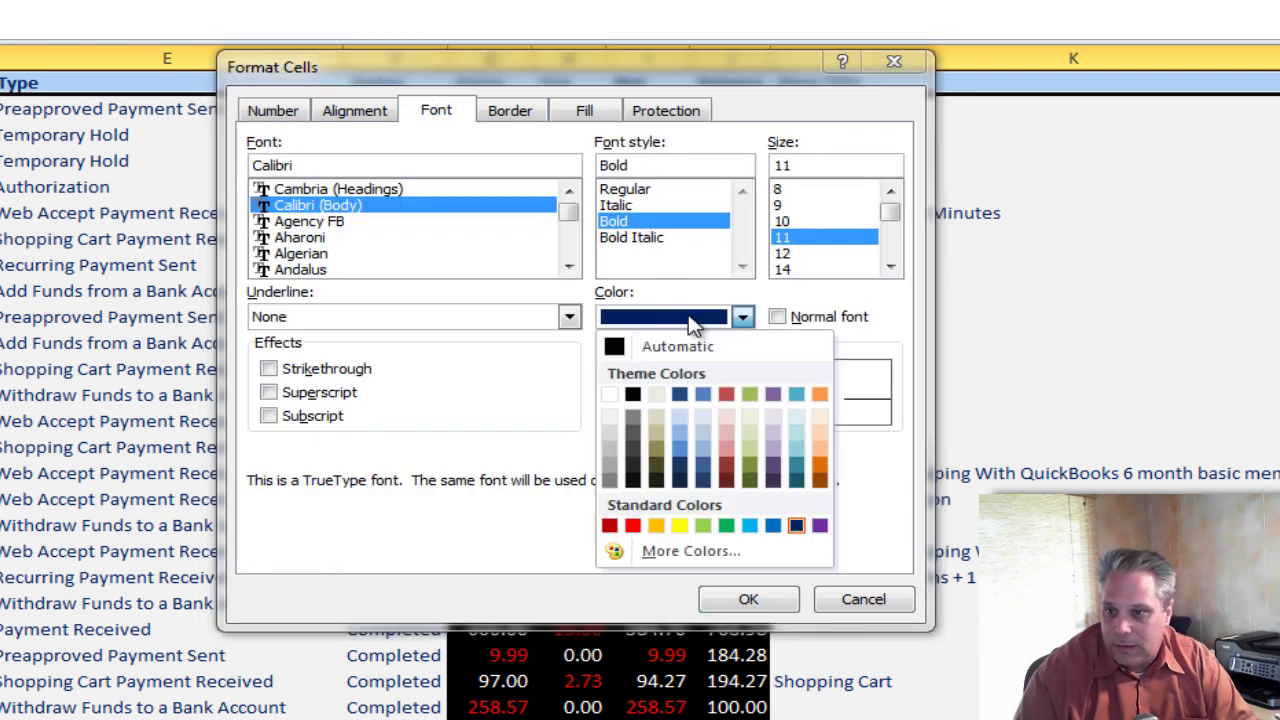
left_click(610, 394)
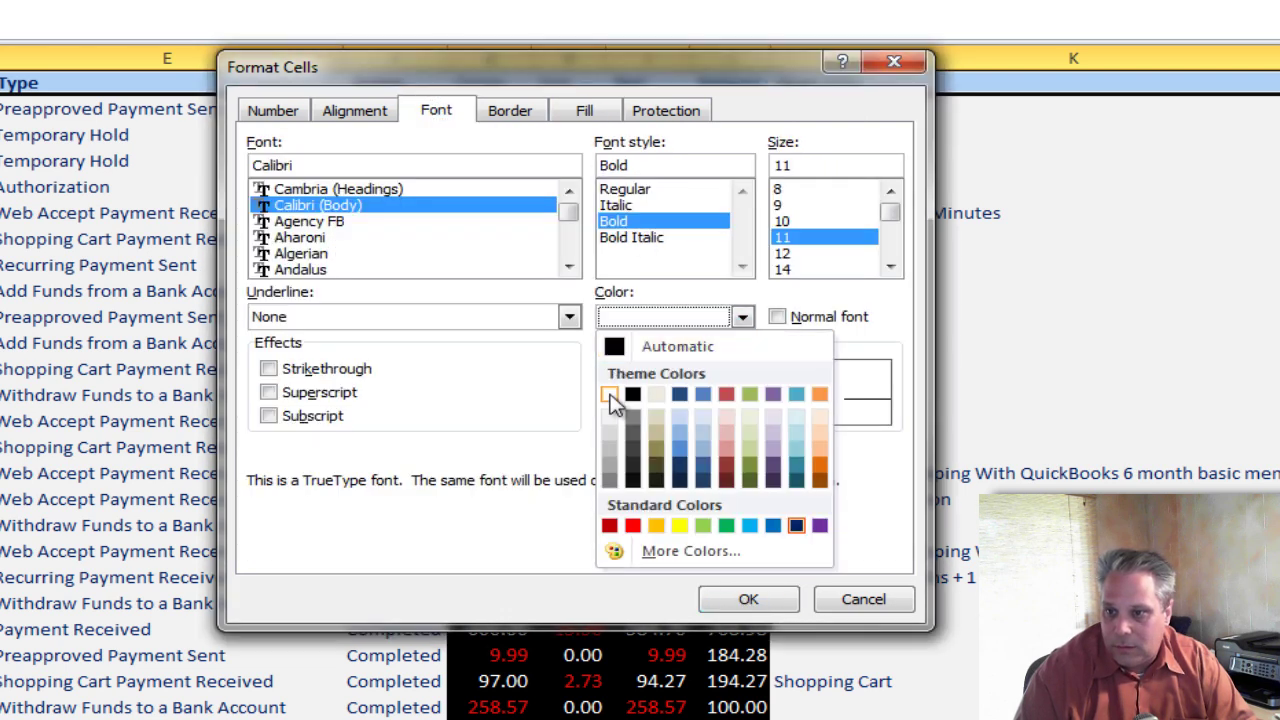
left_click(642, 223)
left_click(784, 255)
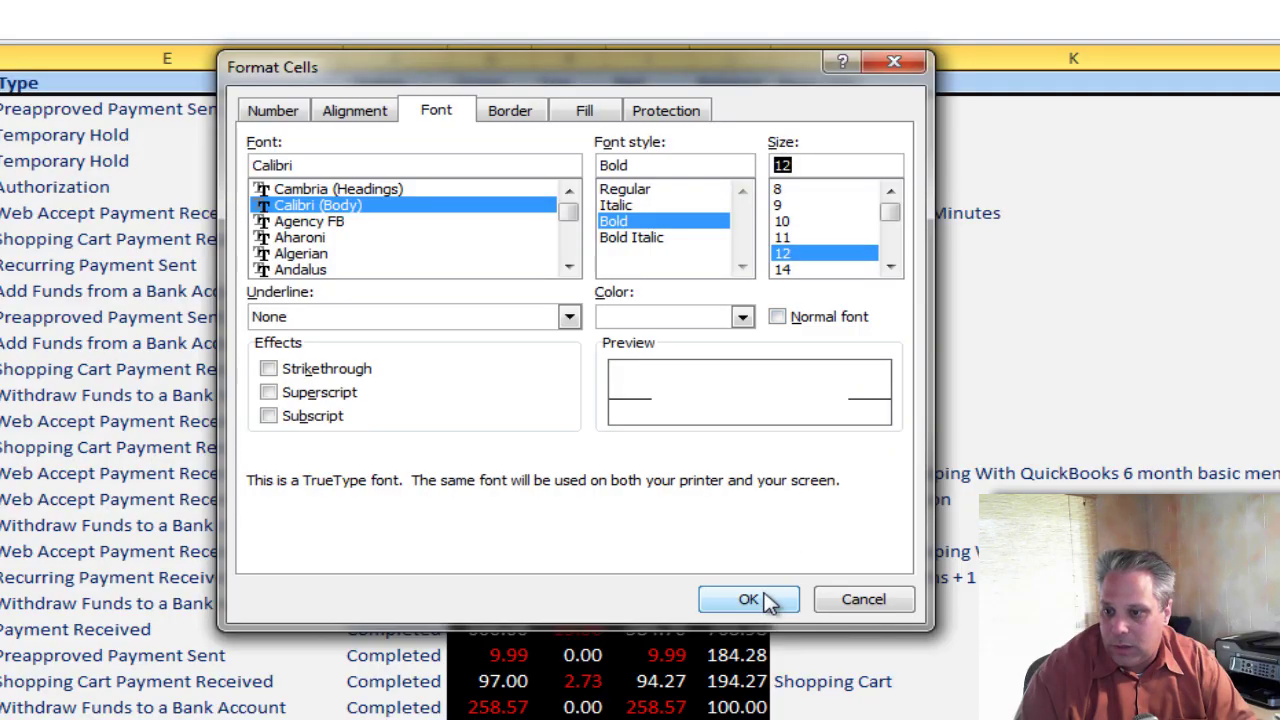
left_click(762, 597)
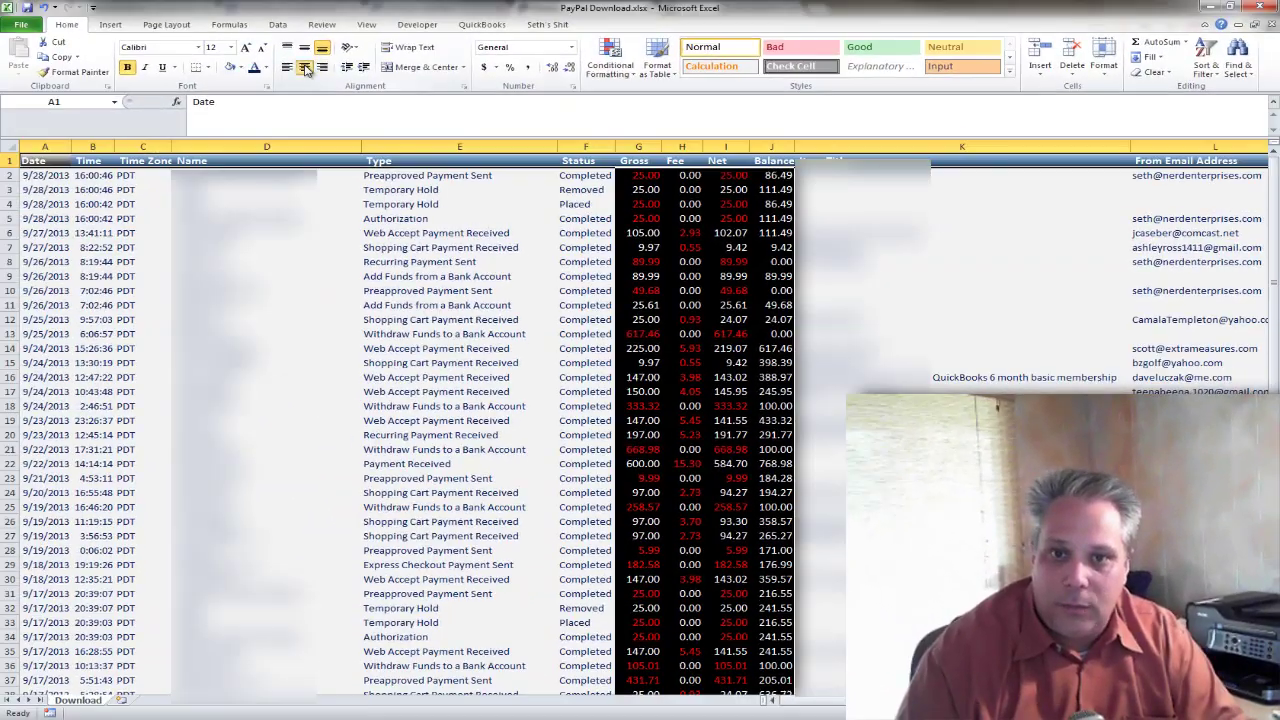
Freeze the top row so the headers stay visible.
left_click(48, 176)
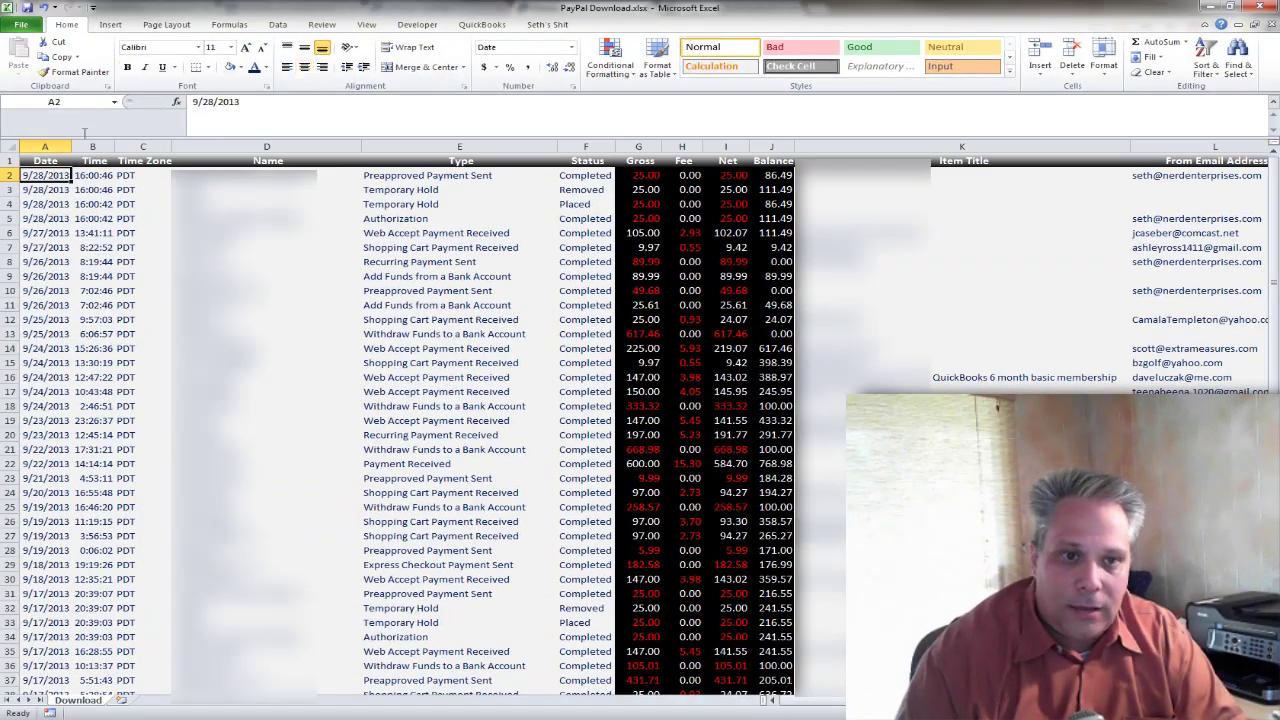
left_click(366, 24)
left_click(523, 62)
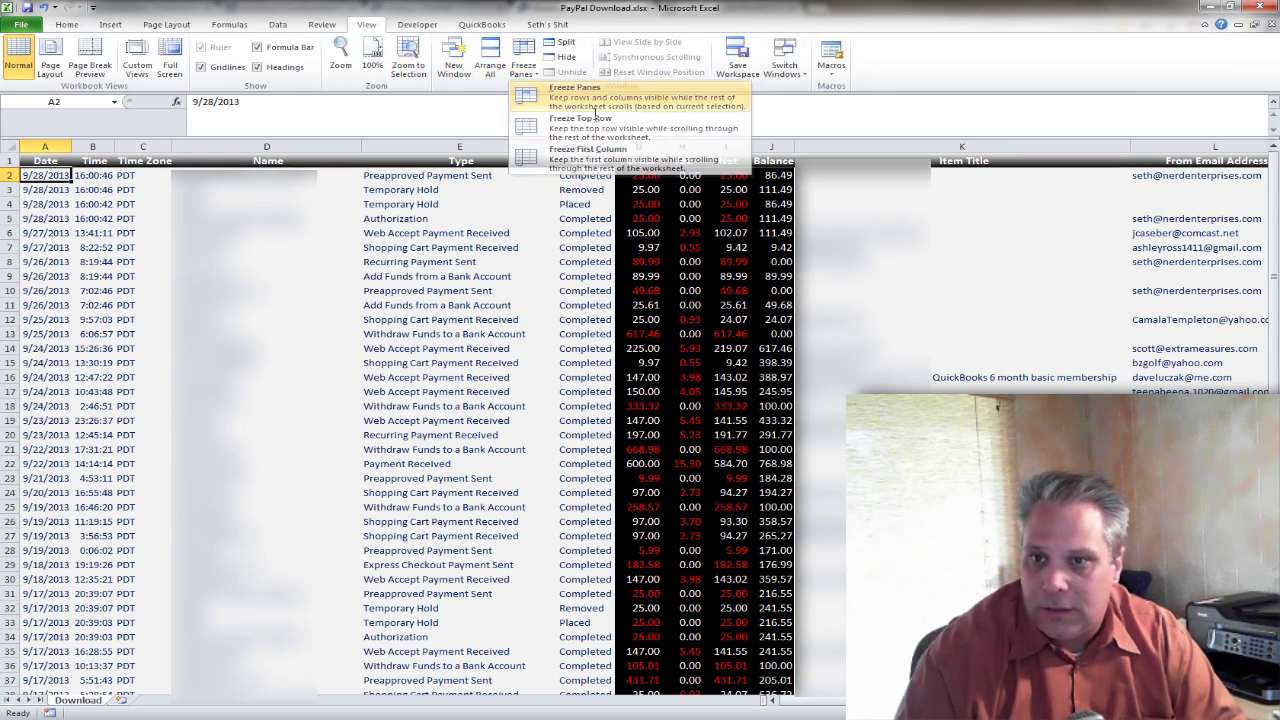
left_click(560, 92)
Check the row 2 values, including Completed status, gross -25 and empty Item Title.
left_click(585, 175)
scroll(635, 276, "down", 2)
scroll(635, 276, "up", 2)
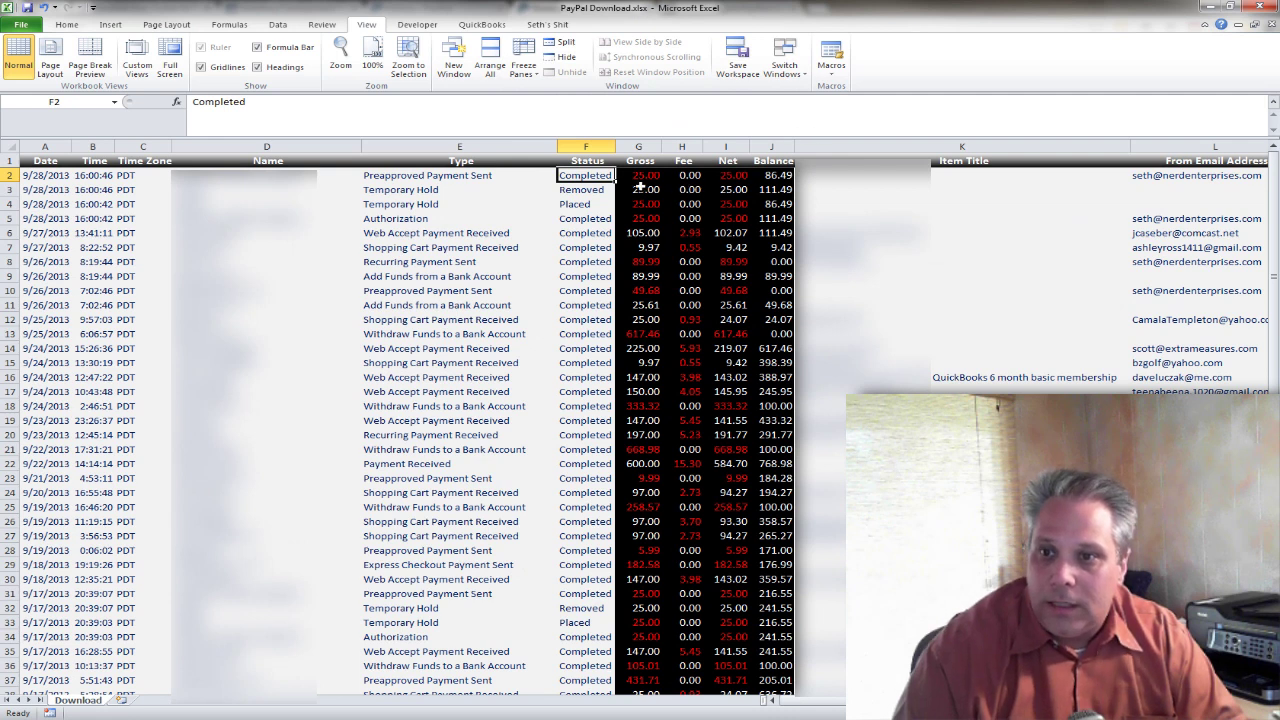
left_click(645, 175)
left_click(1030, 175)
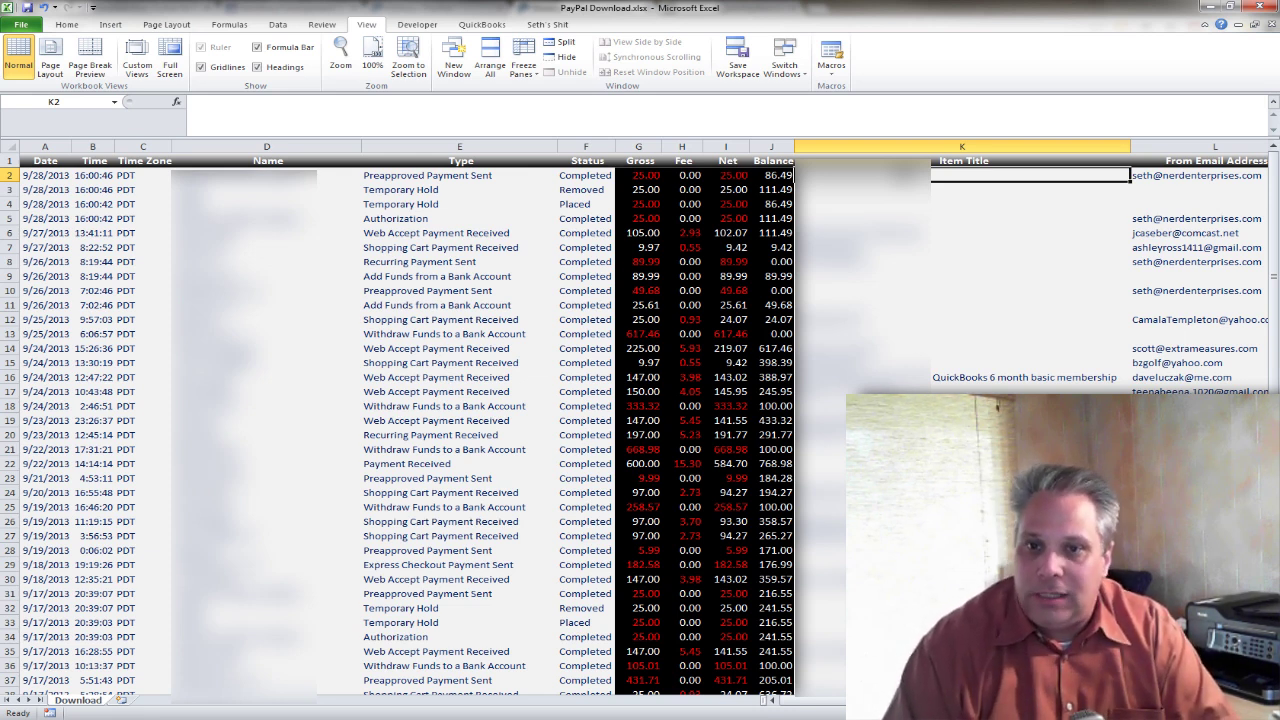
left_click(640, 176)
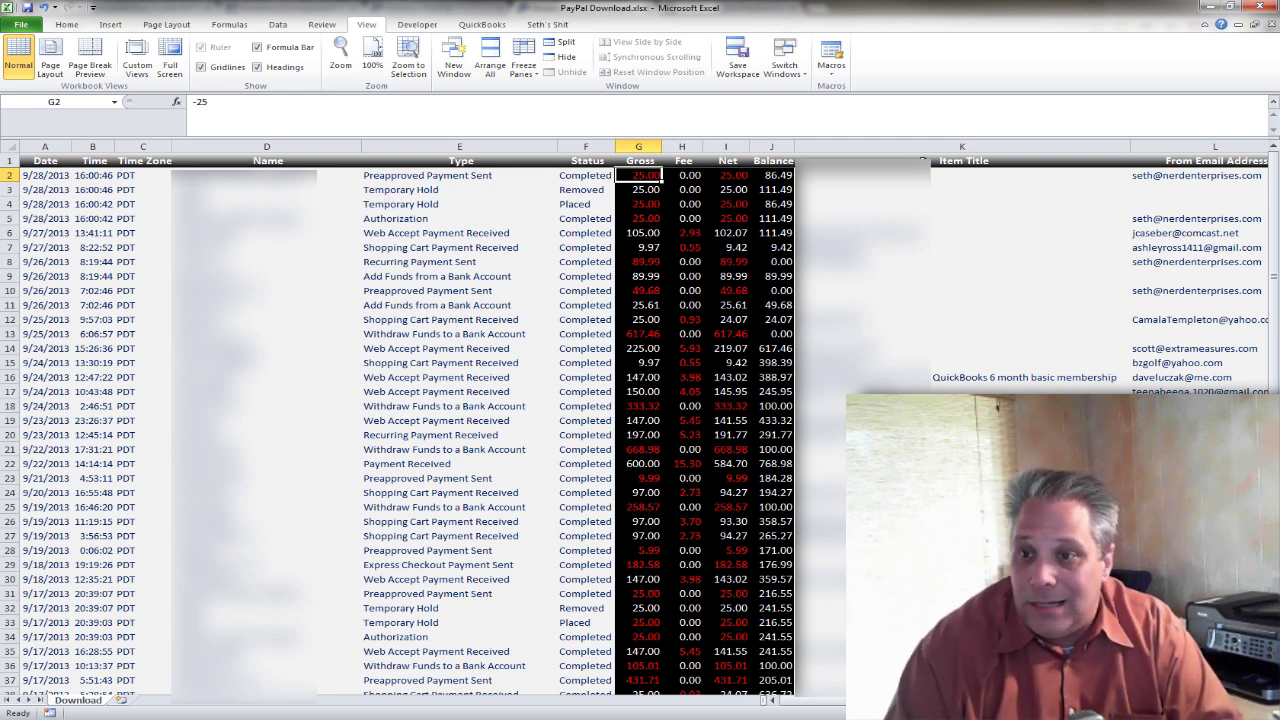
Select the whole data range from the header row down through all transactions.
left_click(650, 160)
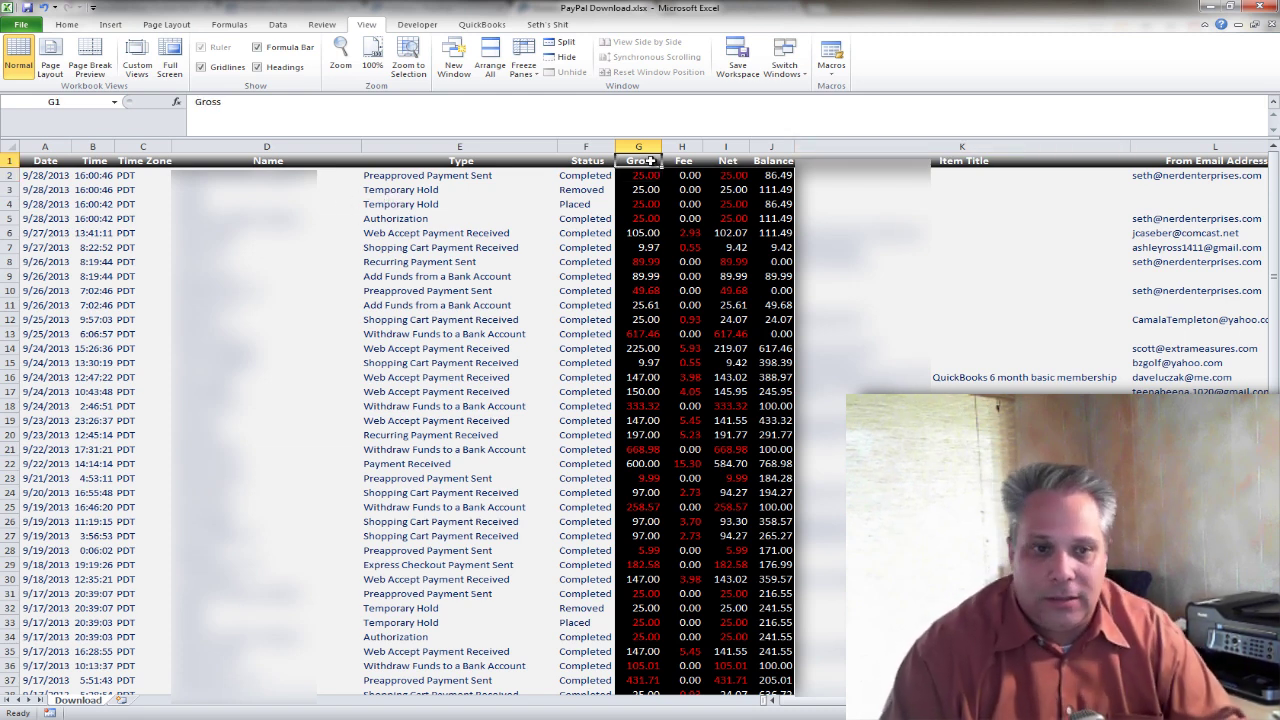
key("Home")
key("ctrl+shift+Right")
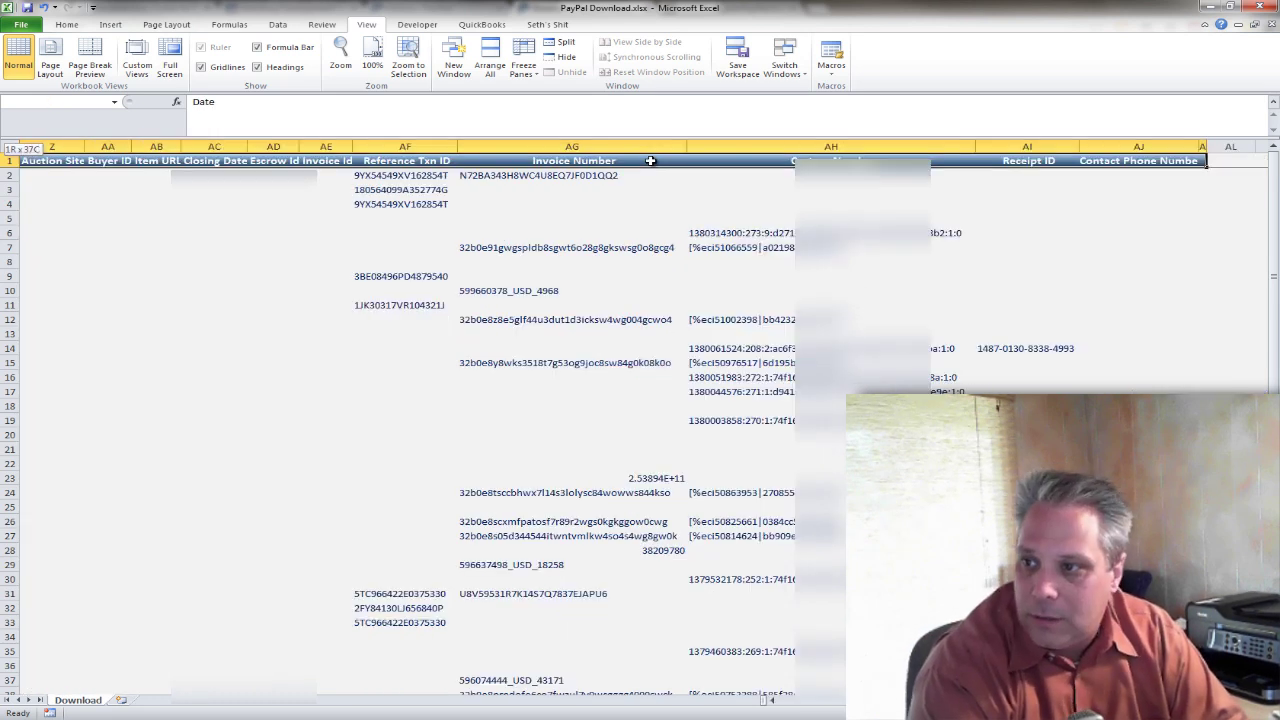
key("ctrl+shift+Down")
scroll(858, 357, "down", 4)
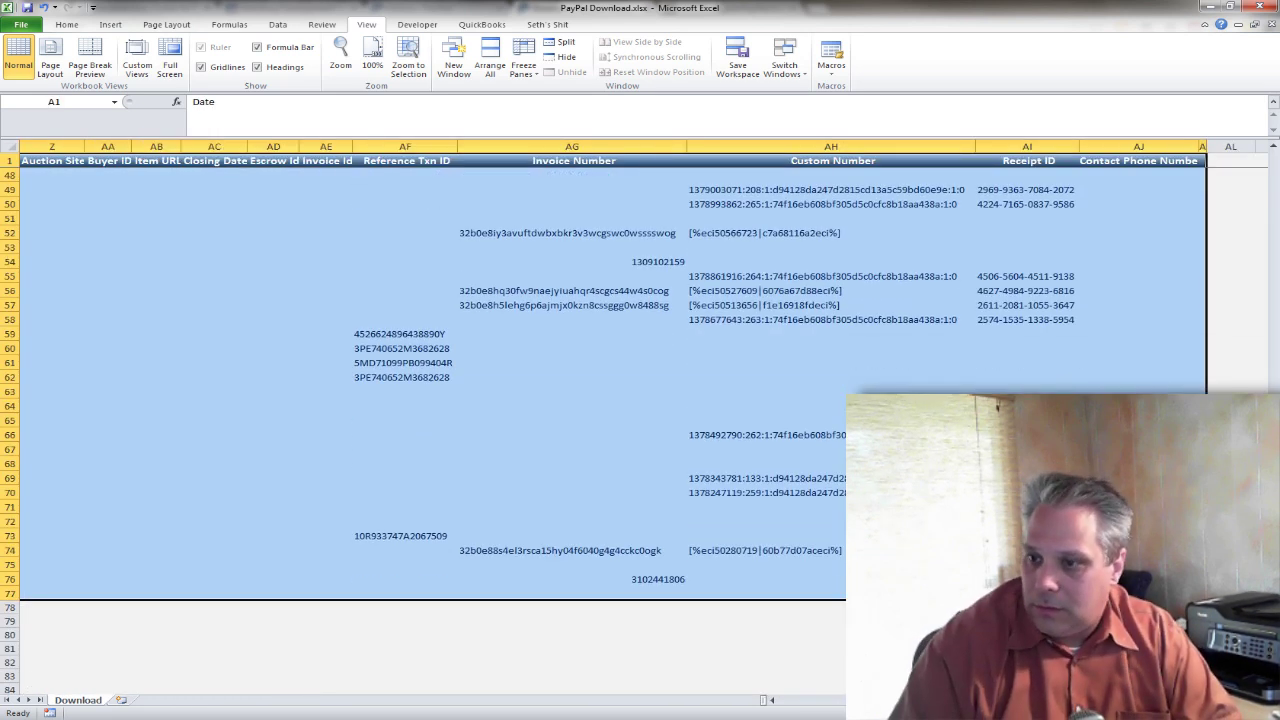
key("ctrl+BackSpace")
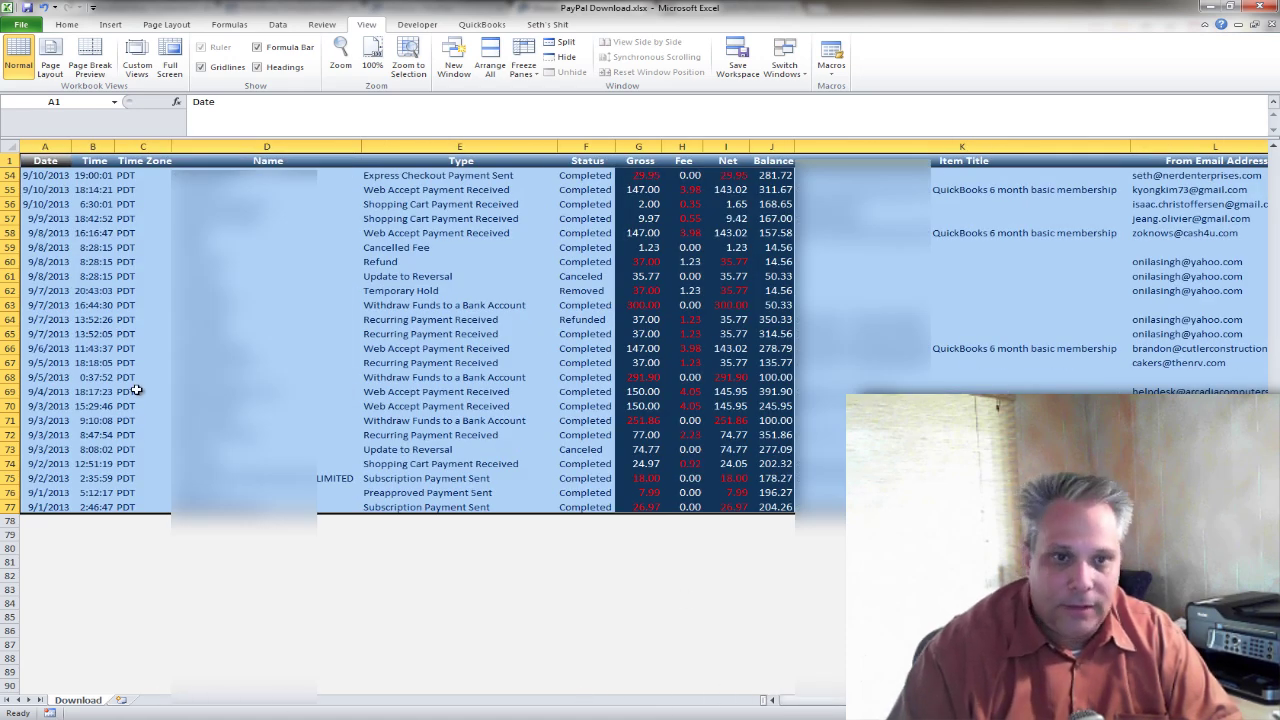
left_click(279, 30)
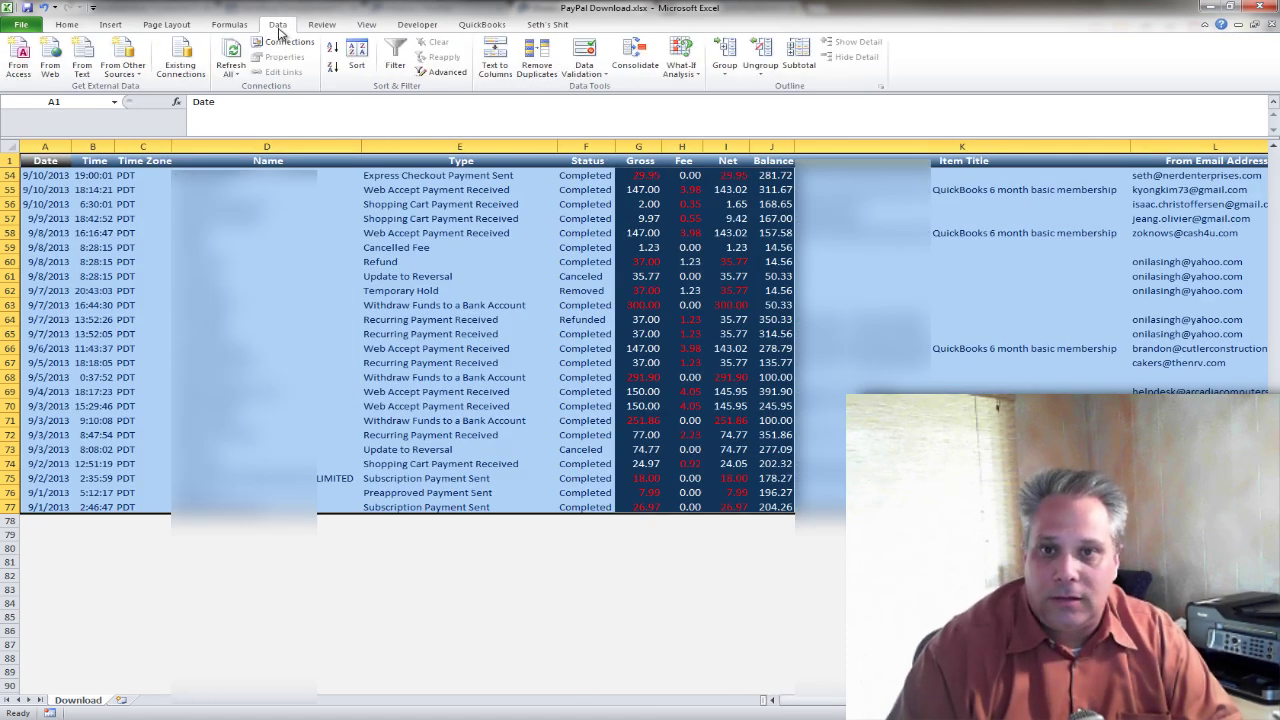
Turn on filter dropdowns for every column header.
left_click(395, 56)
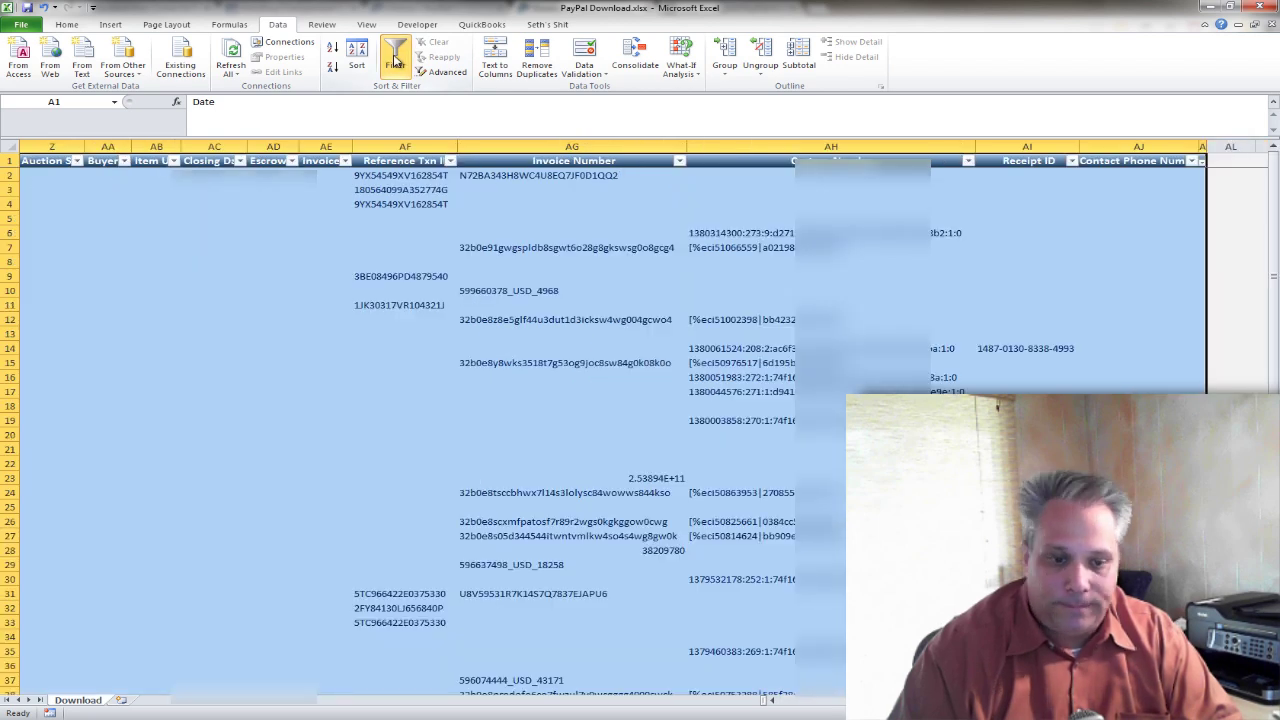
key("ctrl+Home")
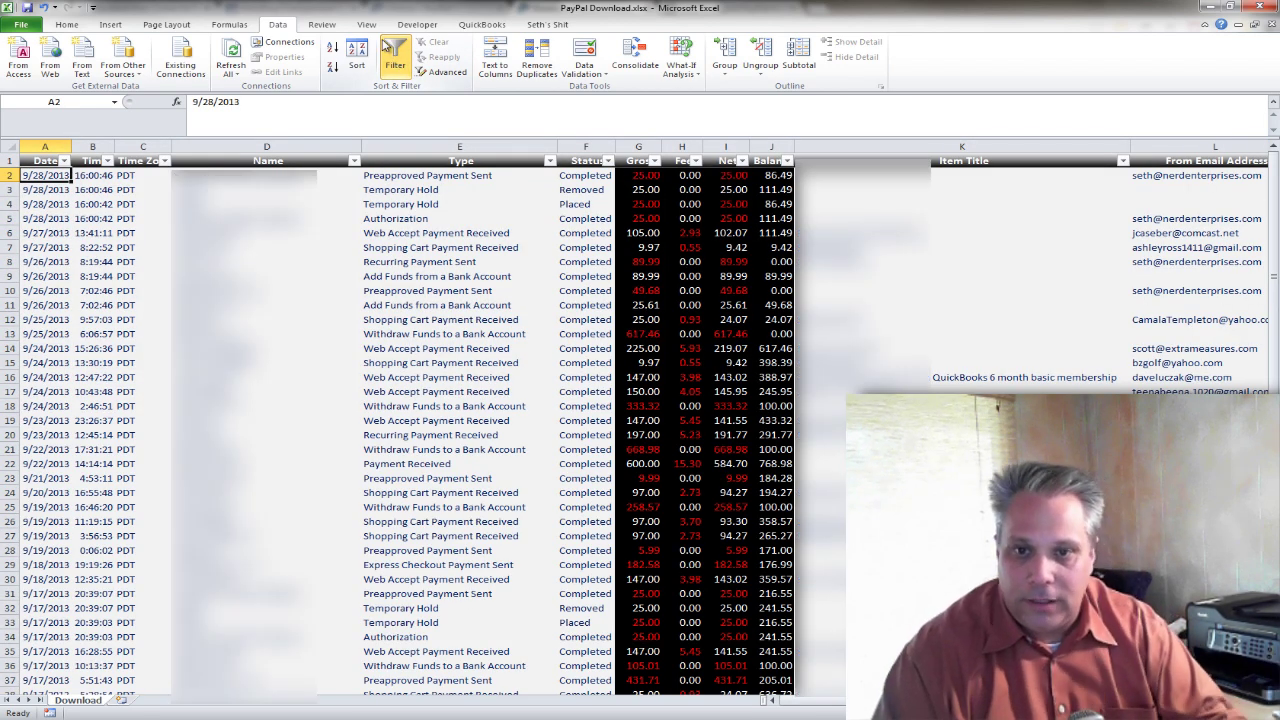
left_click(507, 163)
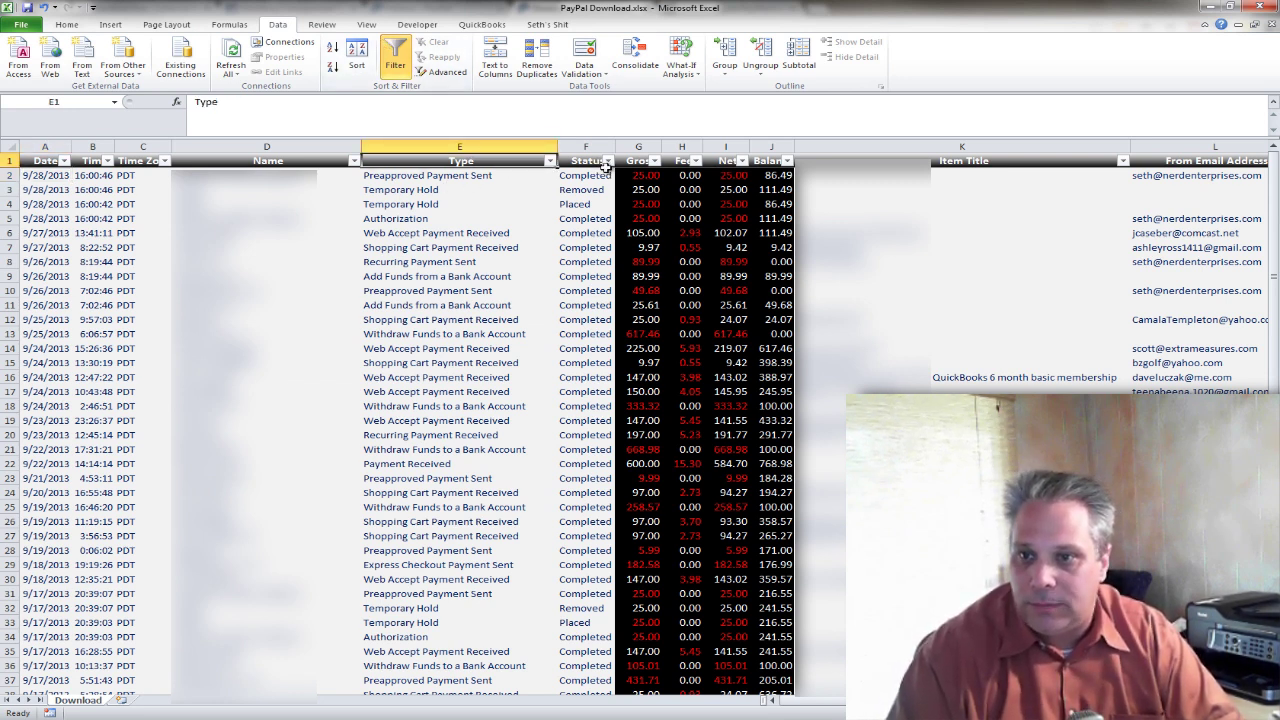
left_click(778, 175)
key("Left")
left_click(781, 175)
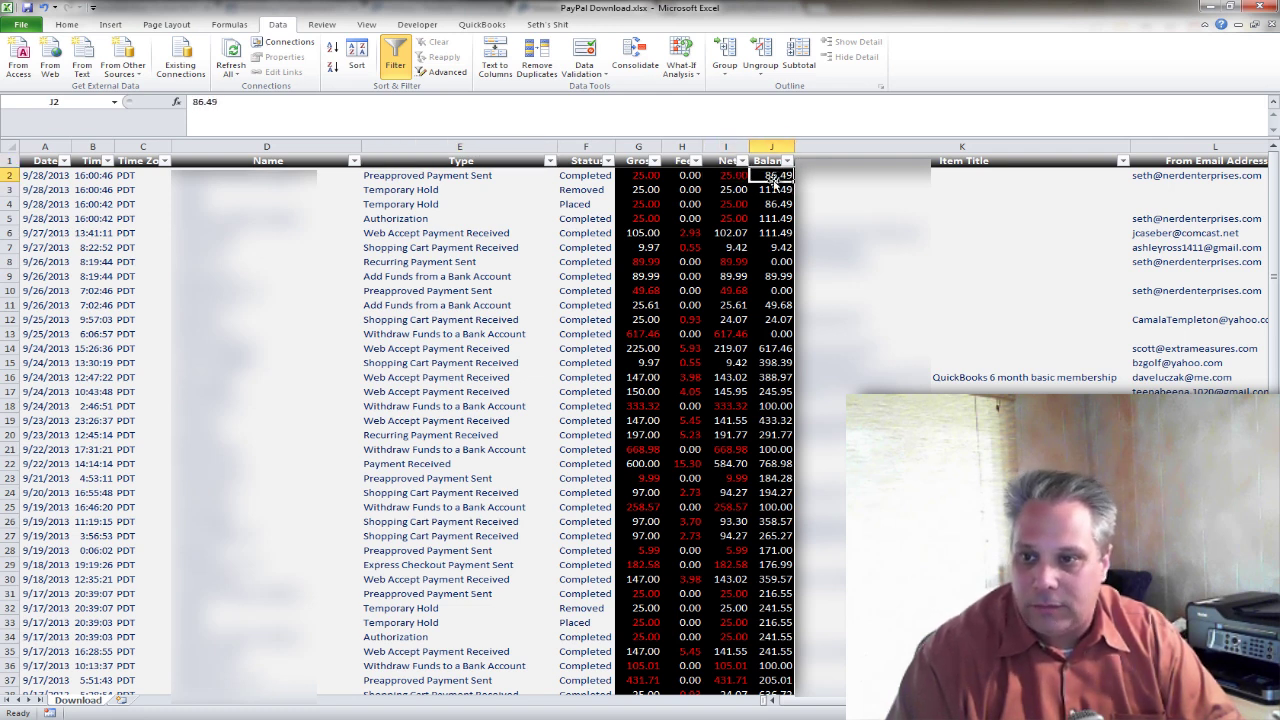
Select the headers and all transaction rows from A1 for sorting.
left_click(40, 163)
left_click(38, 180)
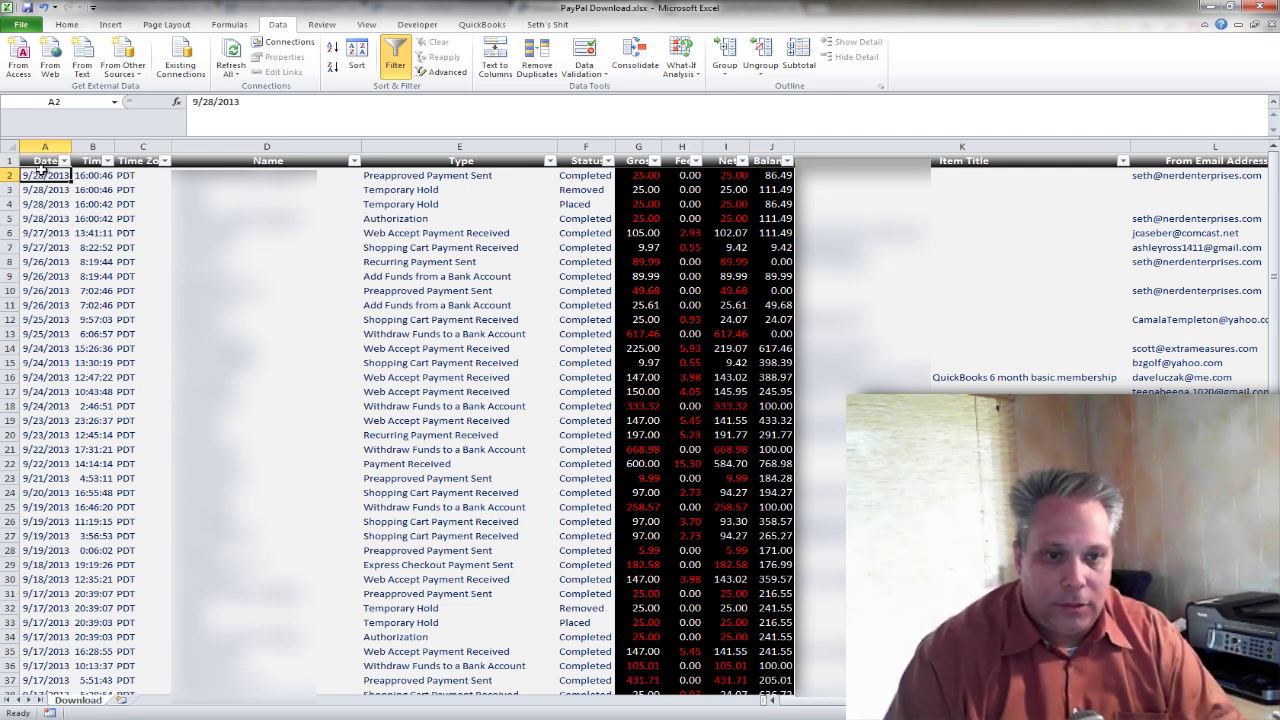
left_click(40, 163)
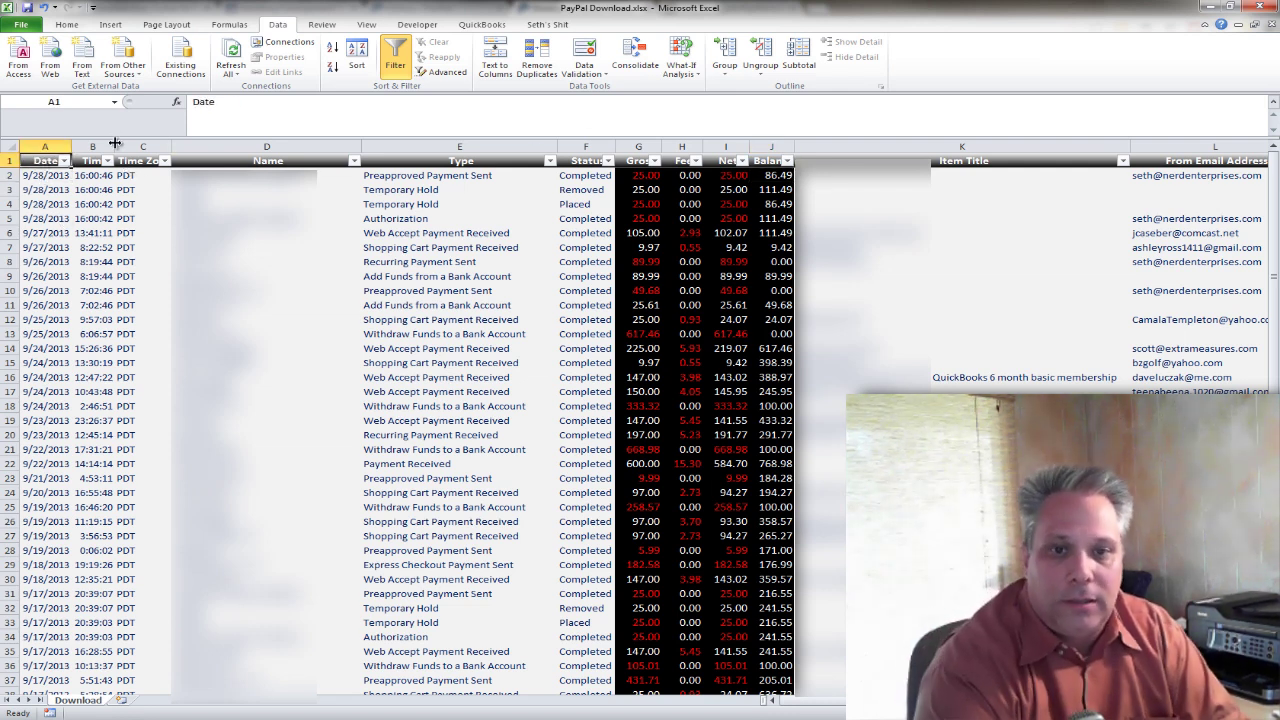
key("ctrl+shift+Right")
key("ctrl+shift+Down")
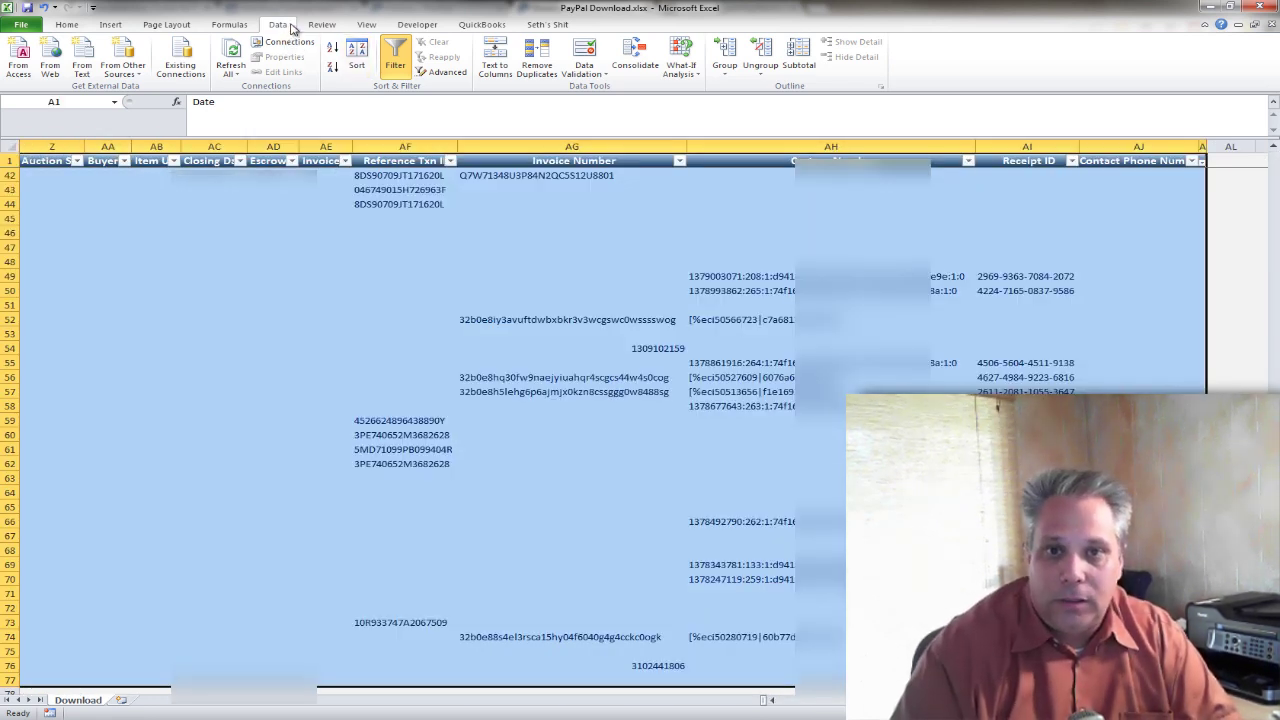
left_click(362, 50)
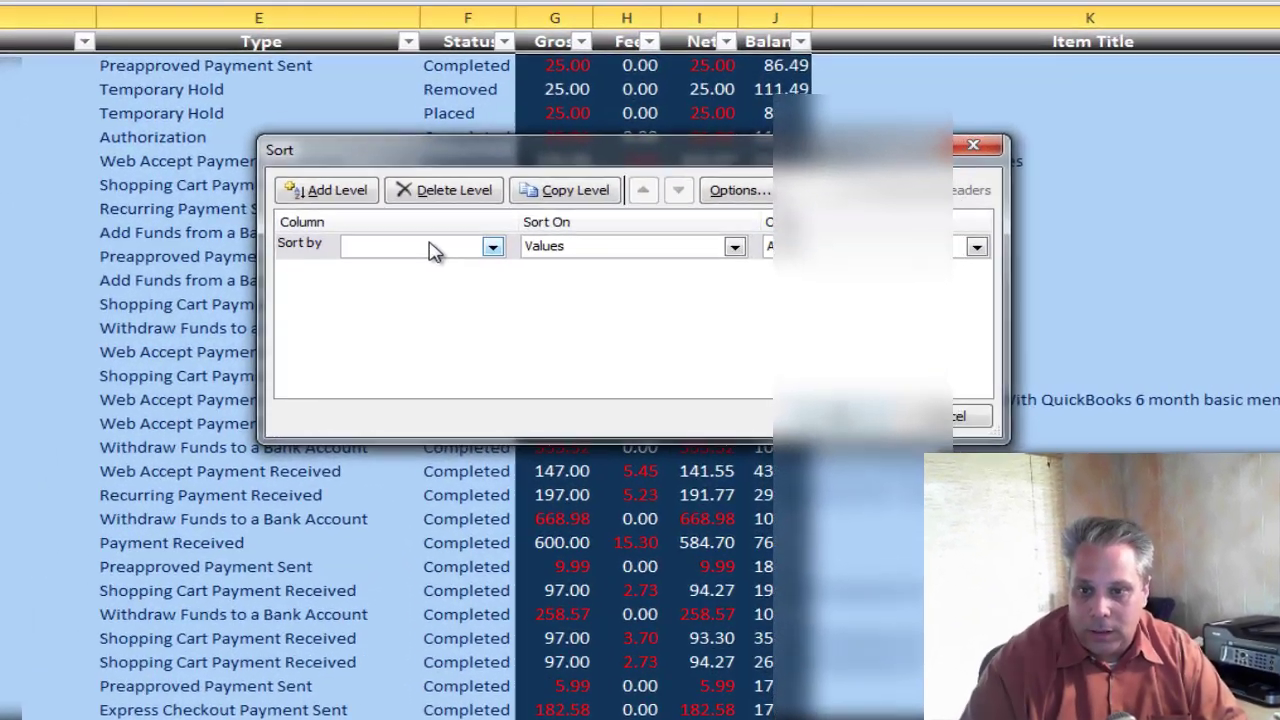
Sort transactions by Date then Time, and select the Date column from 9/1/2013 down.
left_click(432, 250)
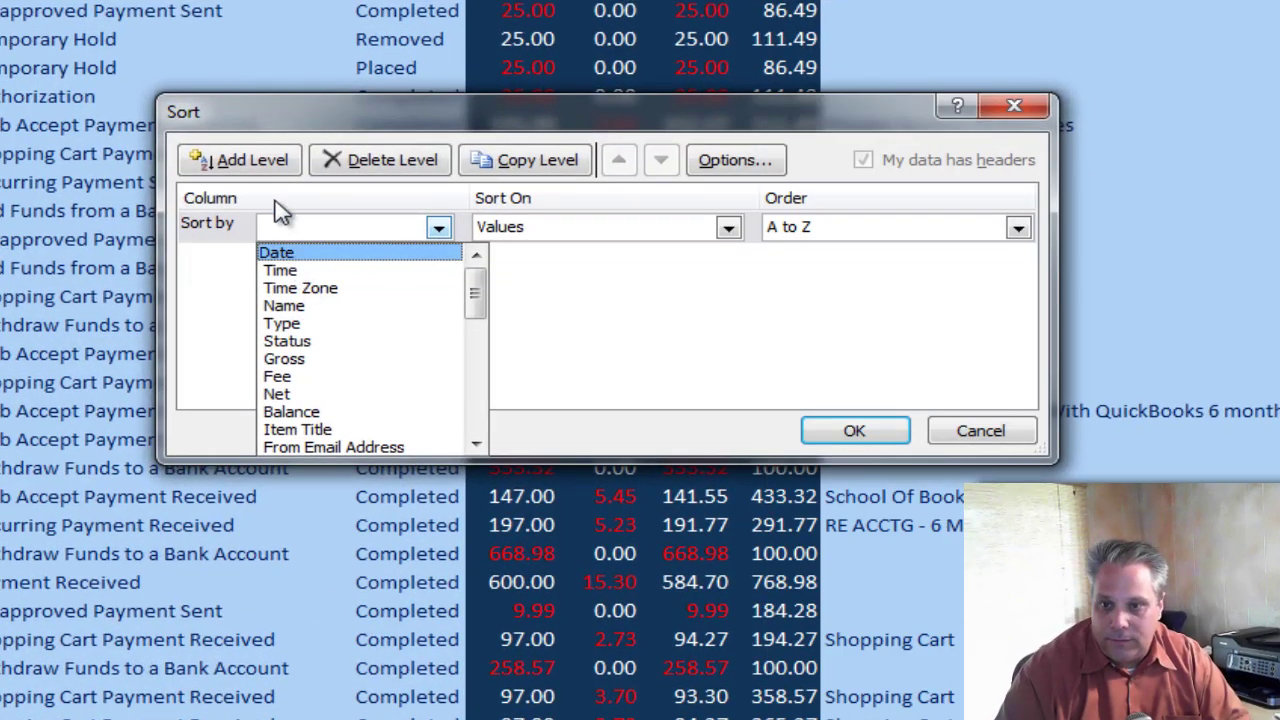
left_click(360, 266)
left_click(346, 194)
left_click(278, 258)
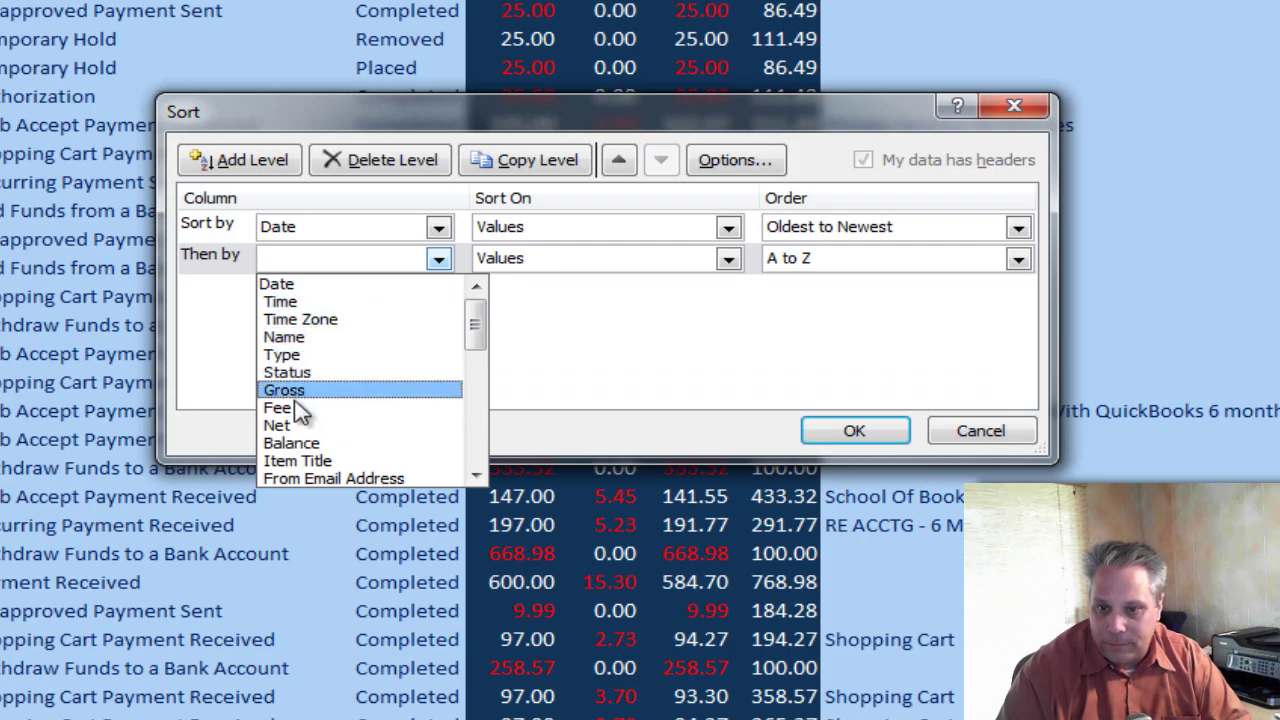
left_click(322, 301)
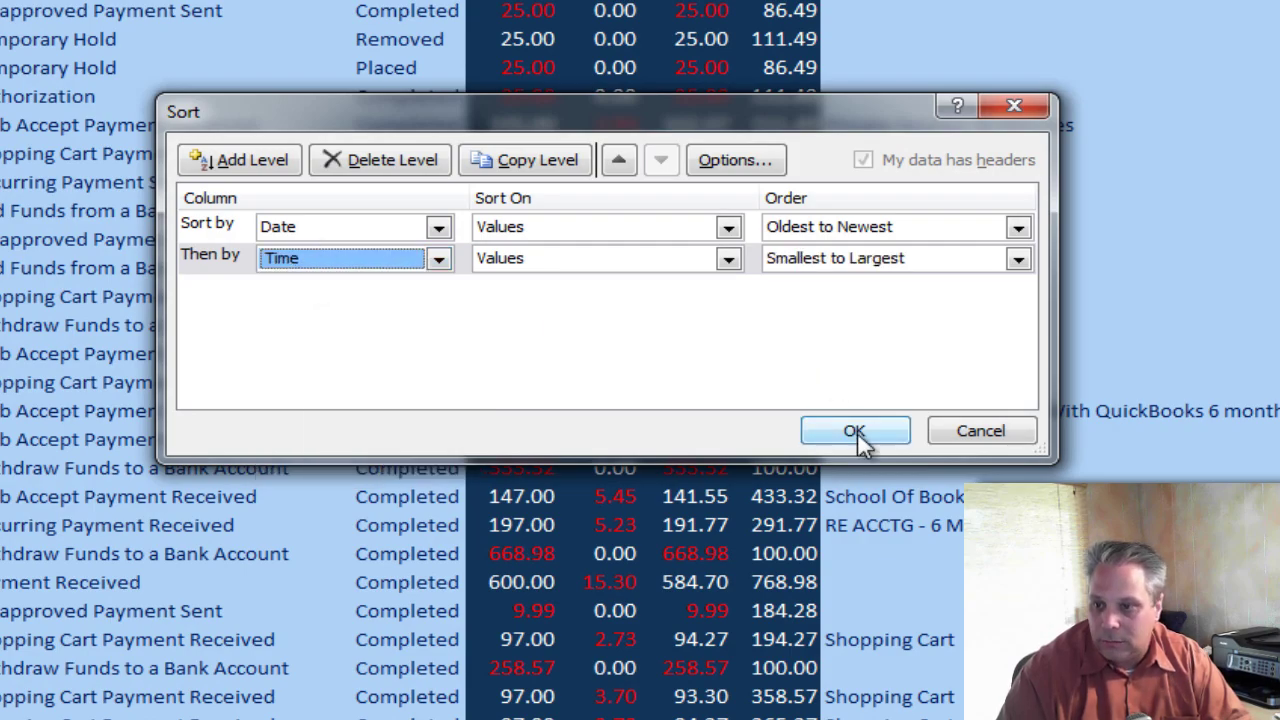
left_click(857, 432)
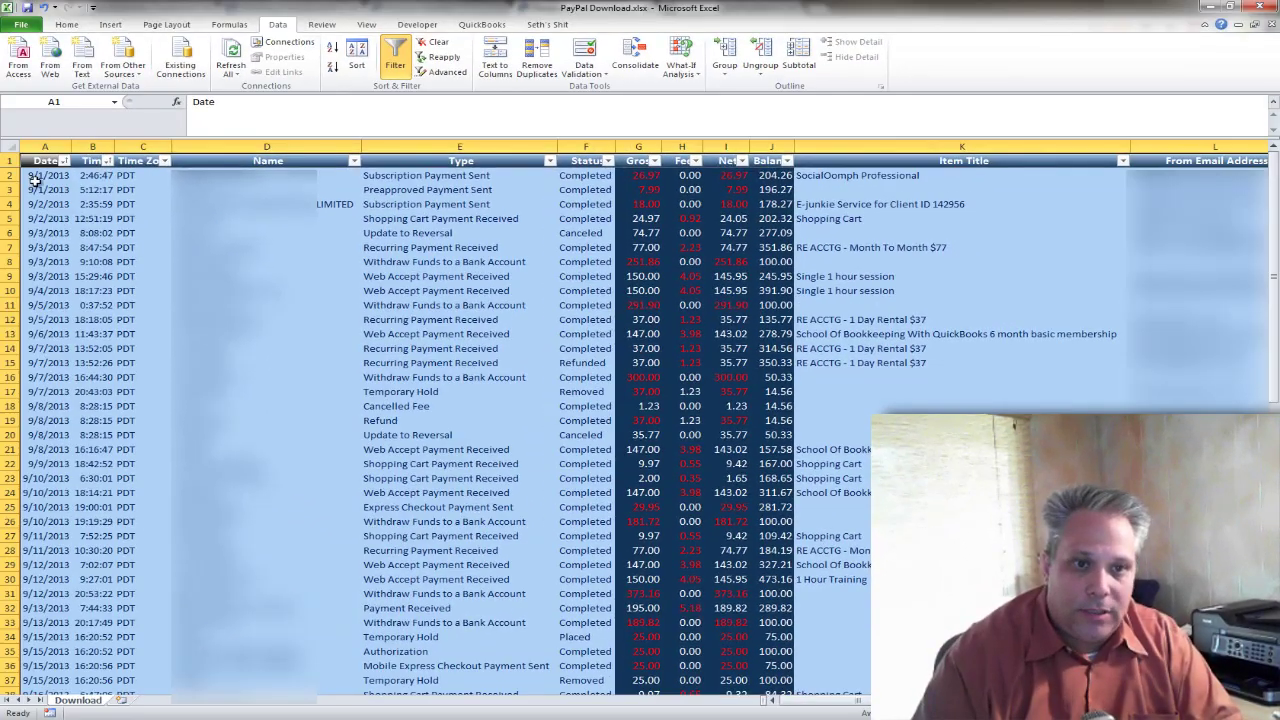
left_click(60, 180)
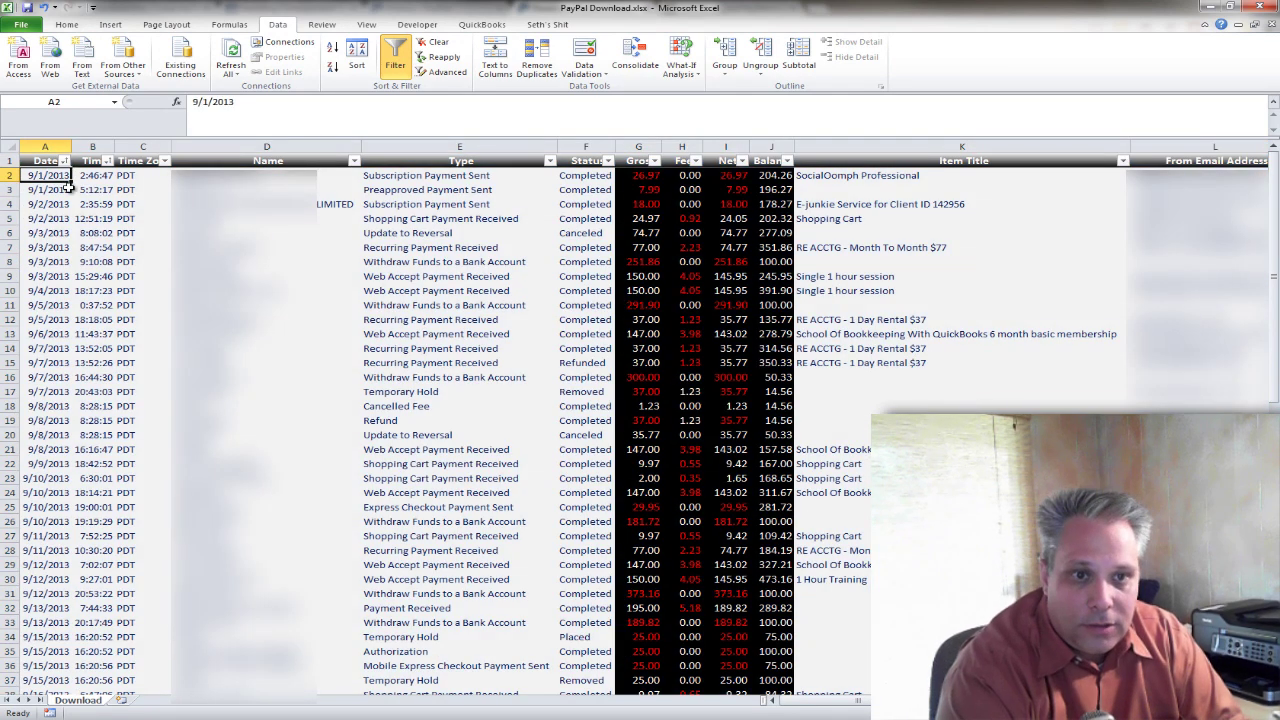
key("ctrl+shift+Down")
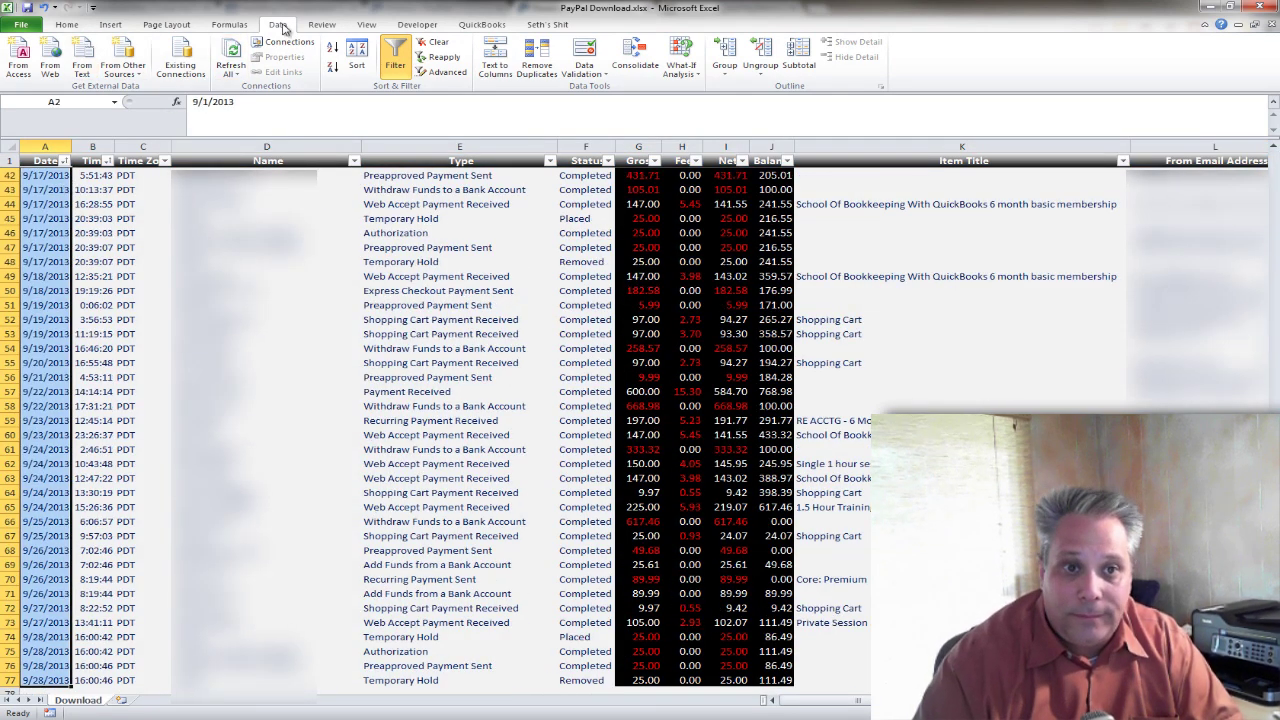
Format the selected dates with the 03/14/01 date style.
left_click(80, 26)
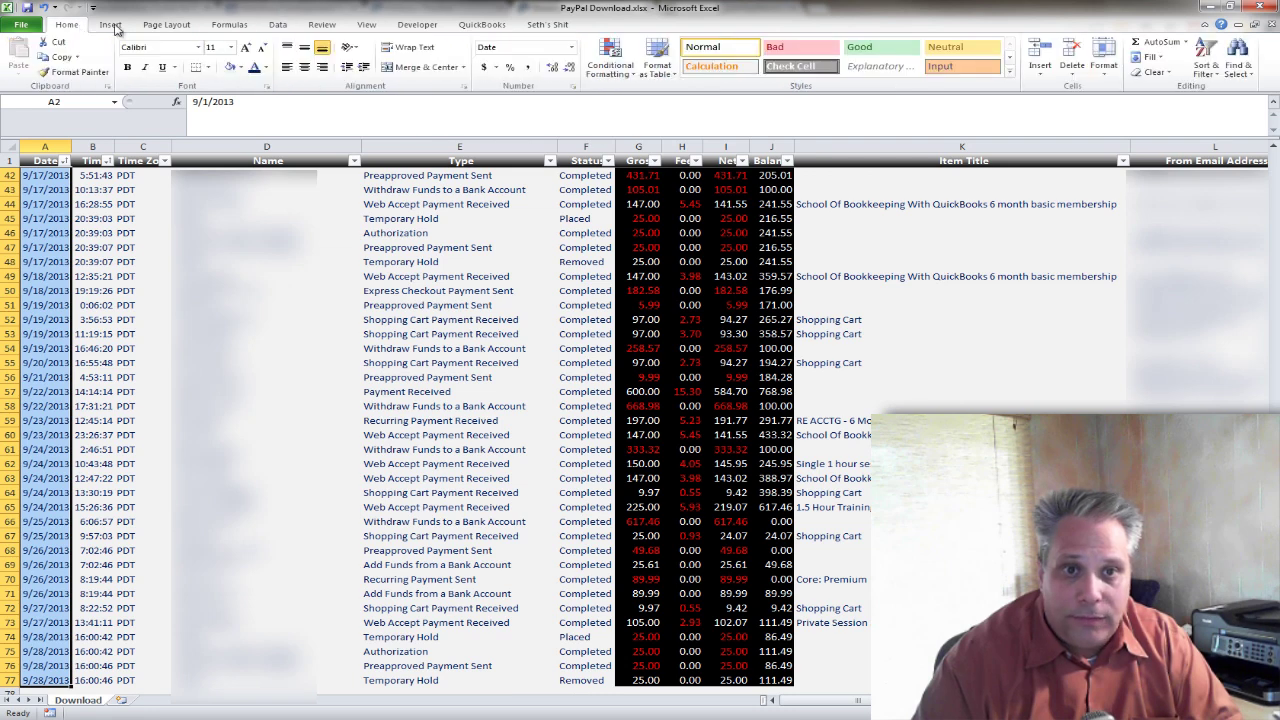
left_click(267, 88)
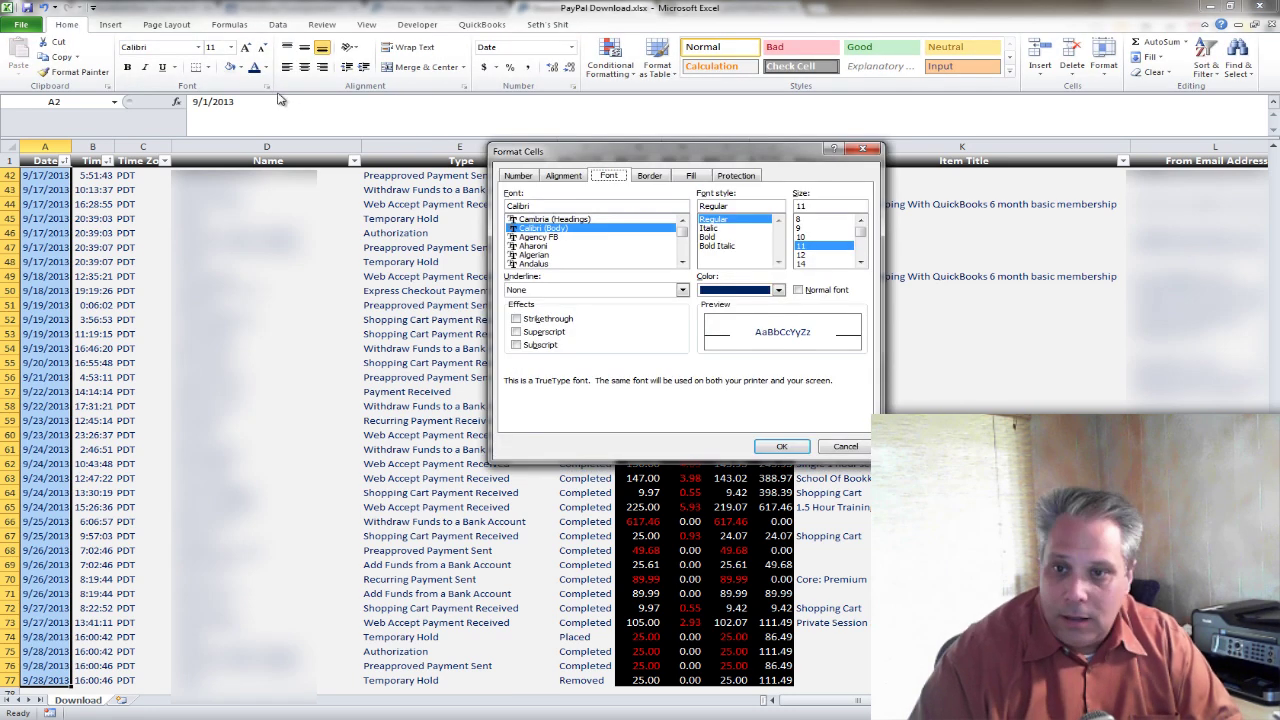
left_click(518, 175)
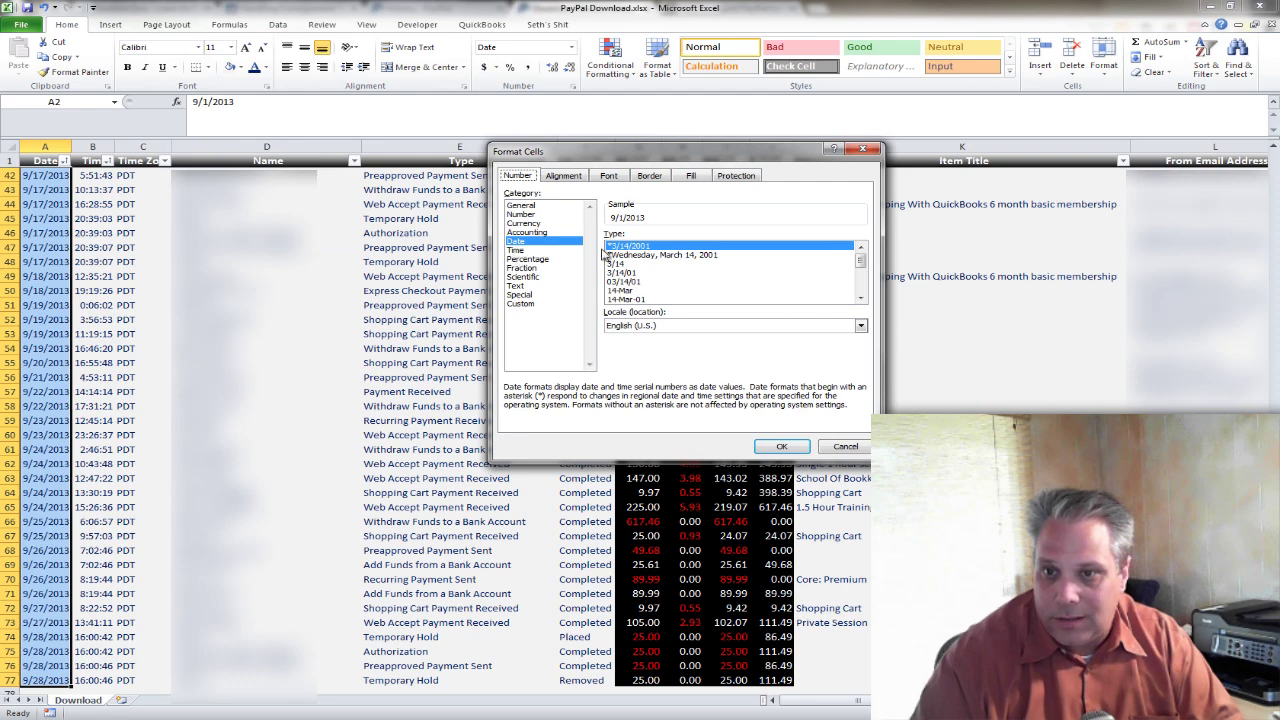
double_click(622, 282)
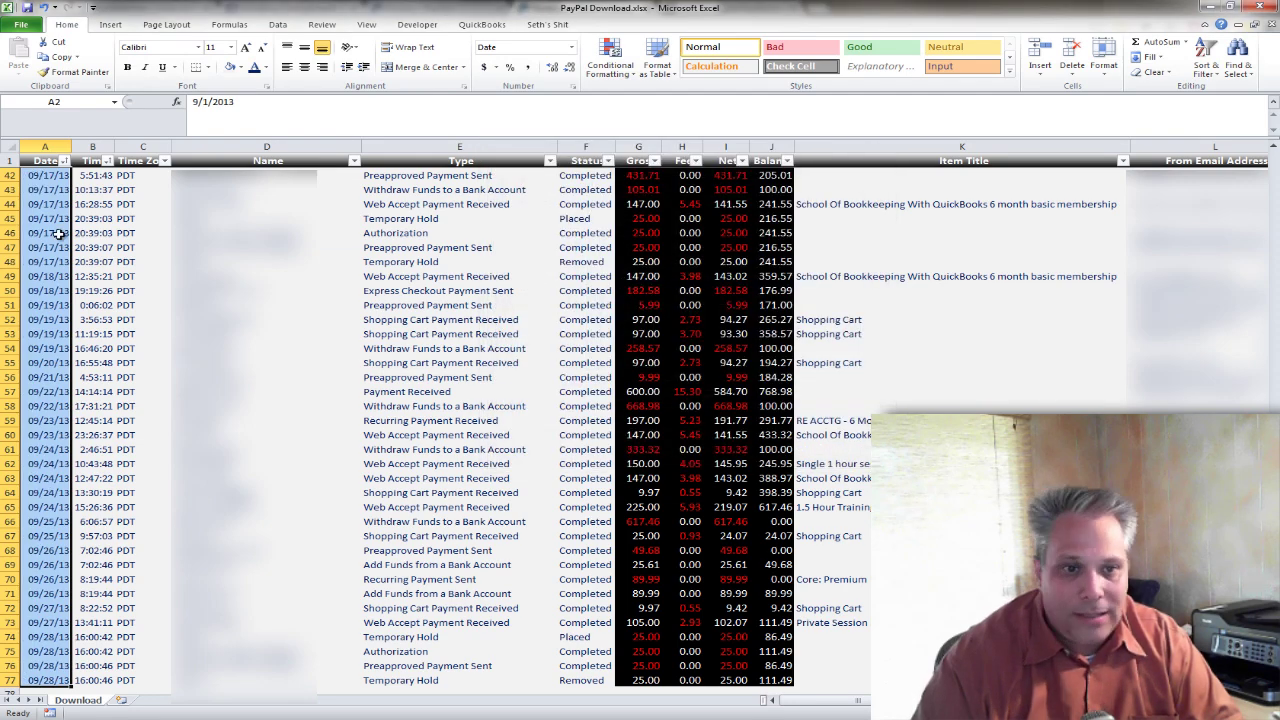
Check the new date format from the first to last row of the Date column.
left_click(50, 233)
scroll(36, 320, "up", 13)
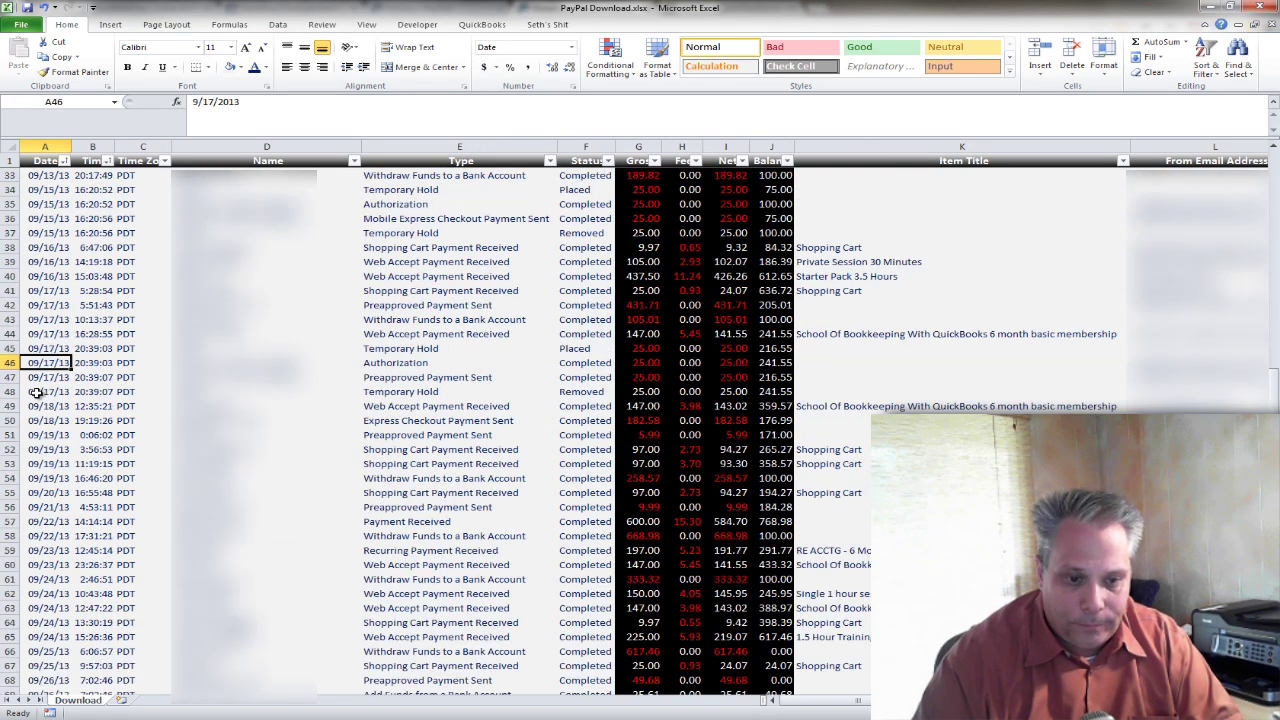
left_click(56, 174)
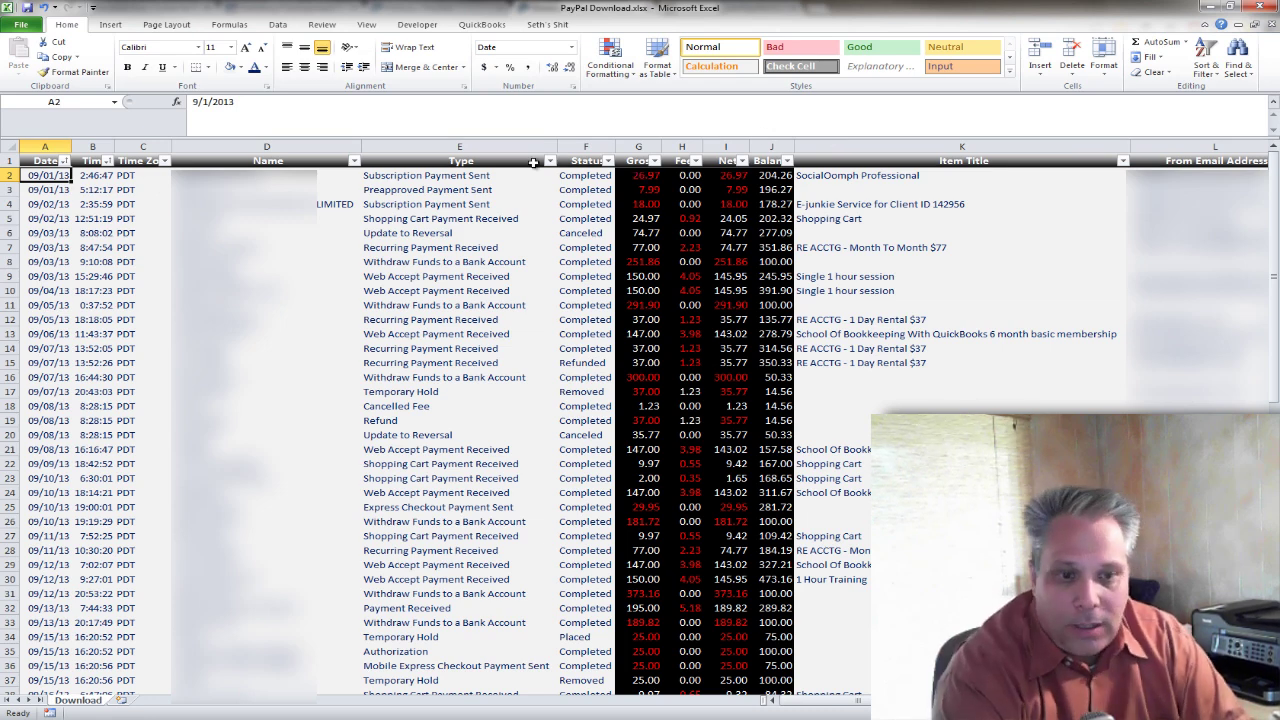
key("ctrl+Down")
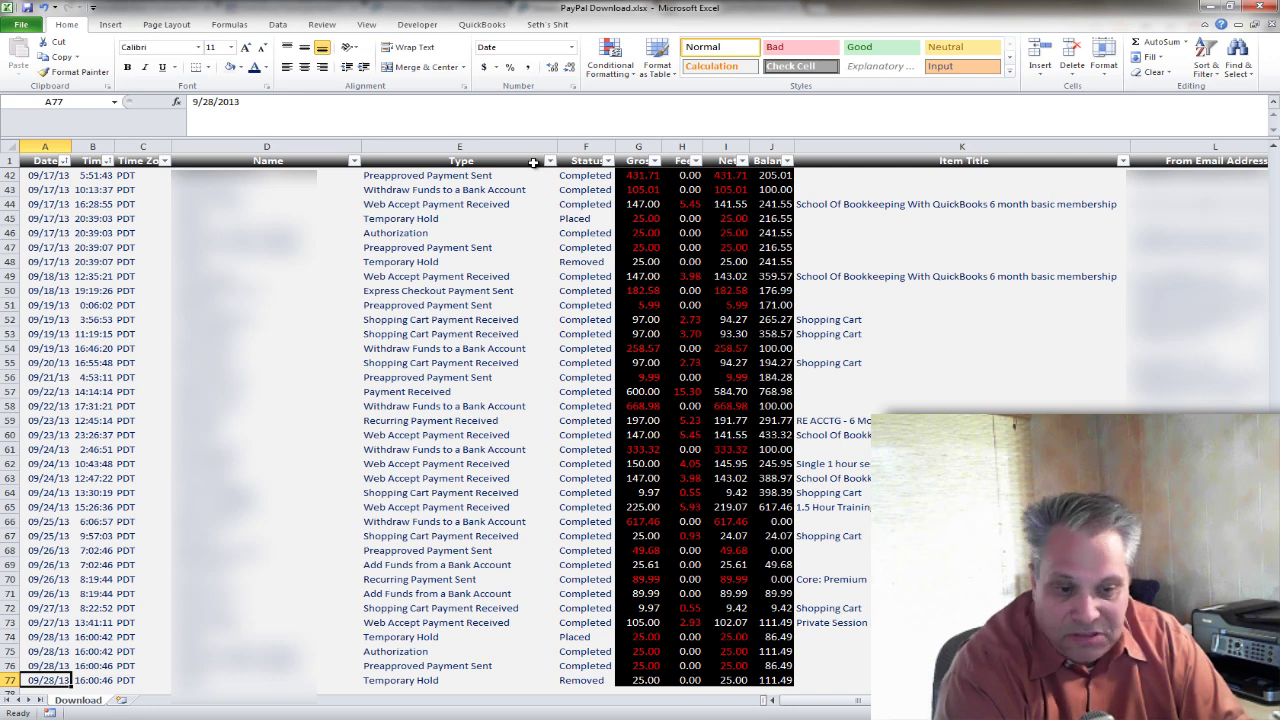
key("ctrl+Up")
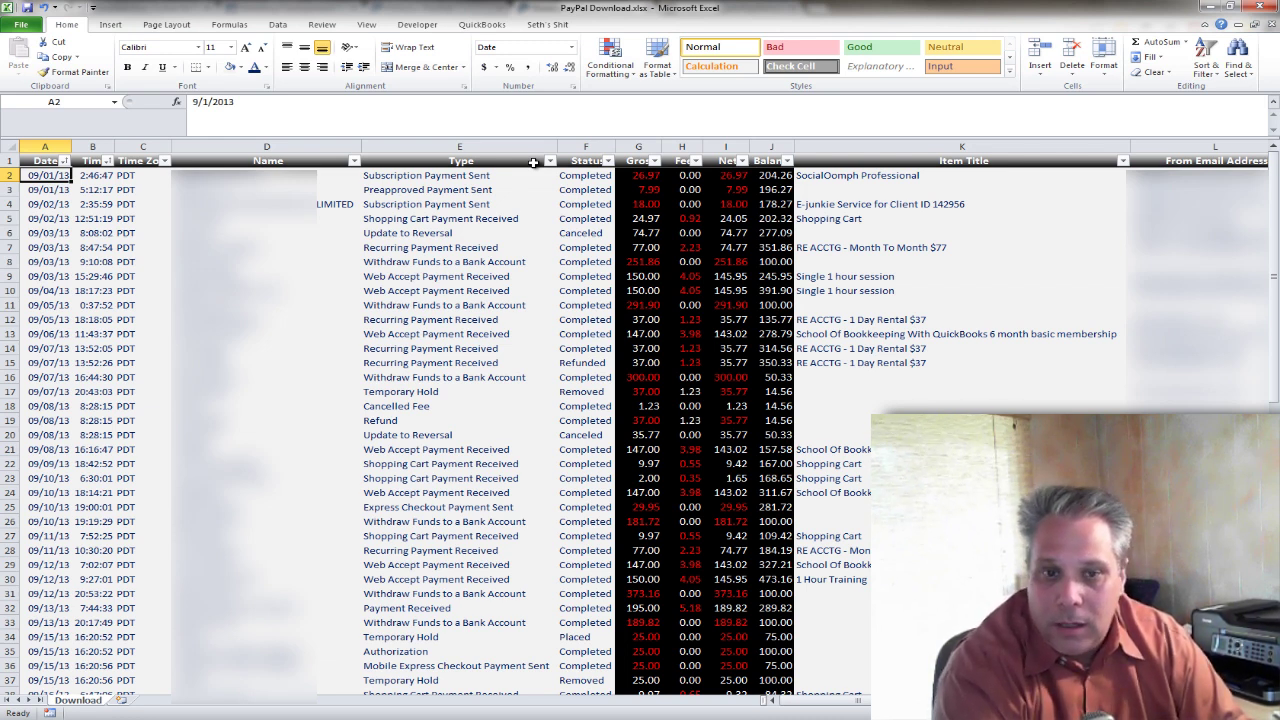
key("Right")
key("Right")
key("Right")
key("Right")
key("Right")
key("Right")
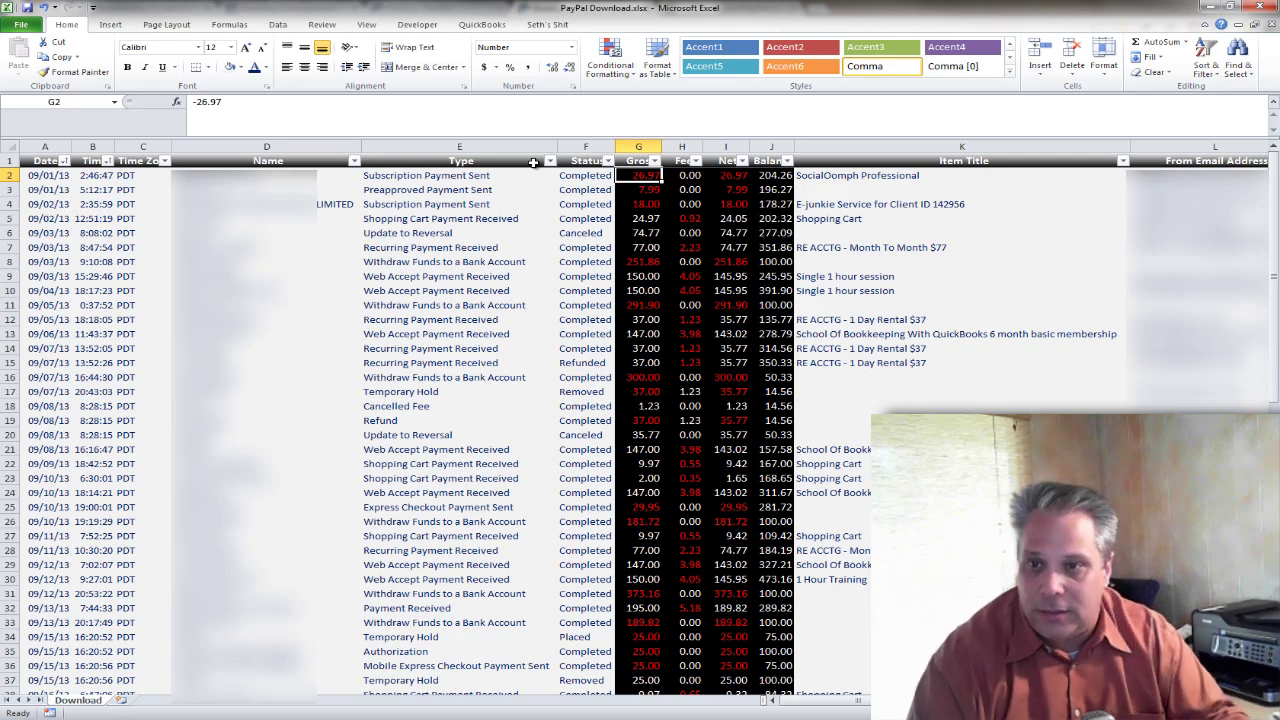
Sort all rows by Net smallest to largest and scroll through the sorted withdrawals and payments.
left_click(741, 161)
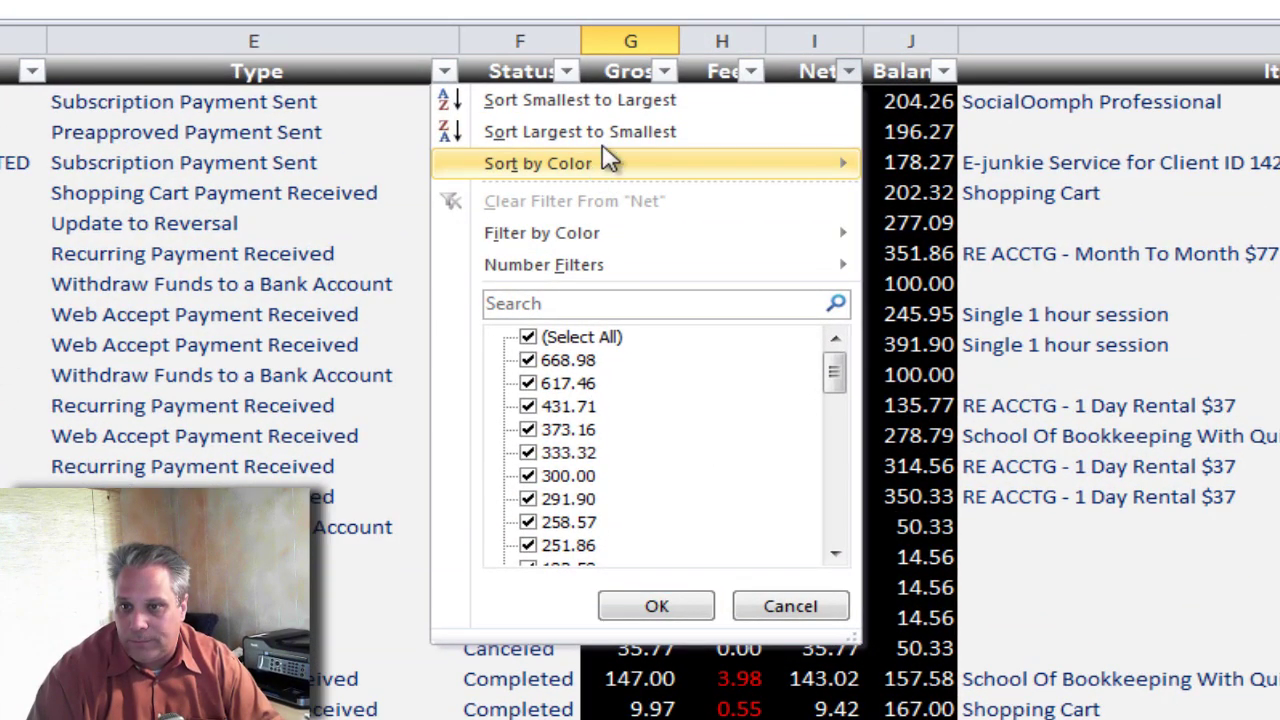
left_click(648, 129)
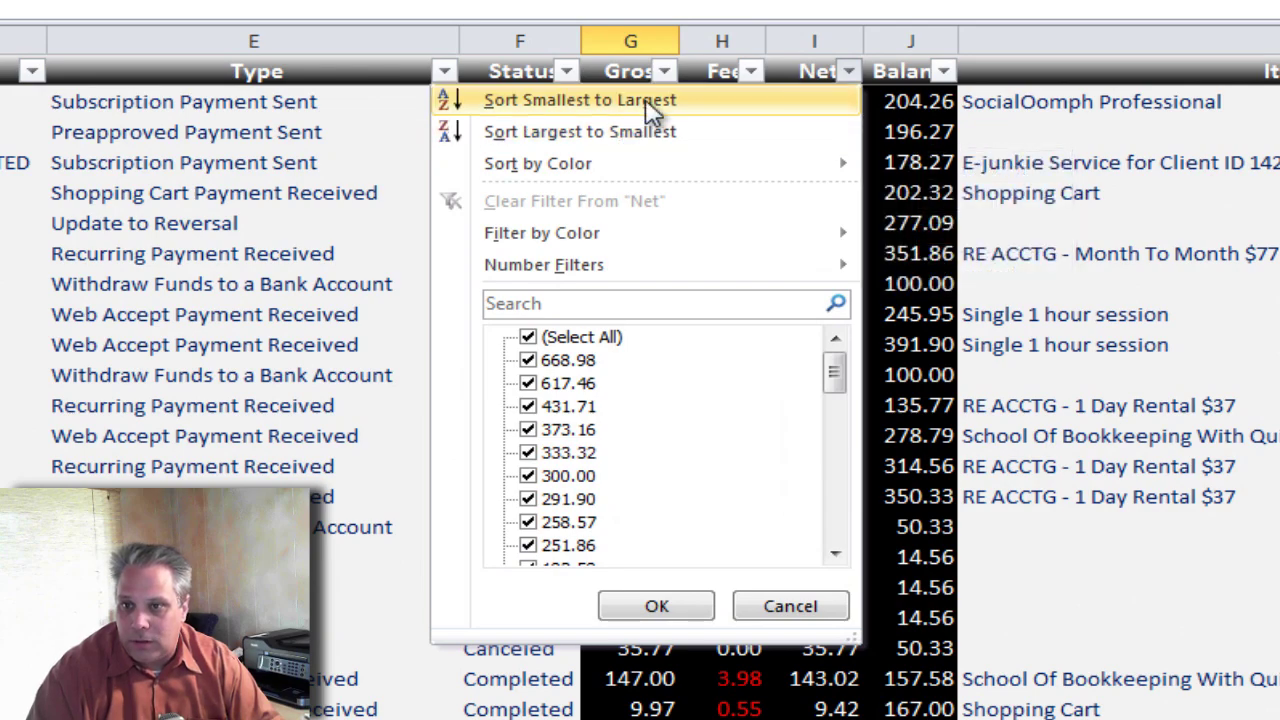
scroll(826, 586, "down", 7)
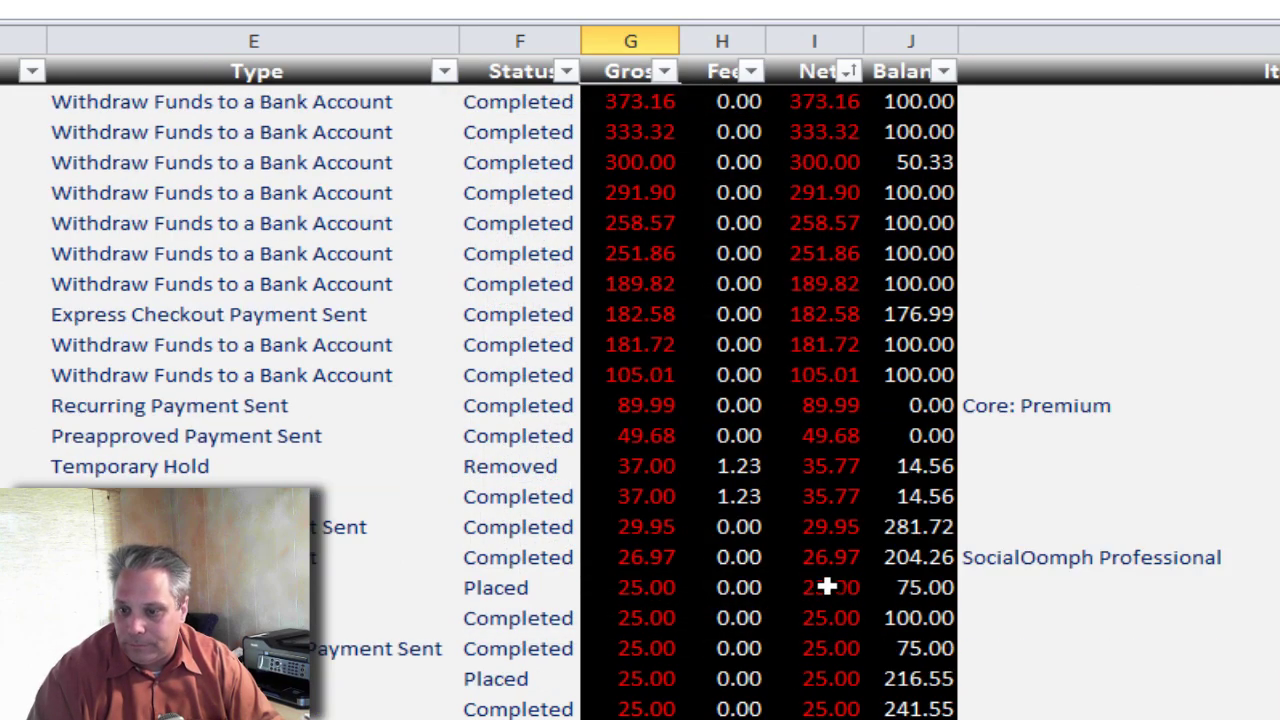
scroll(843, 611, "down", 8)
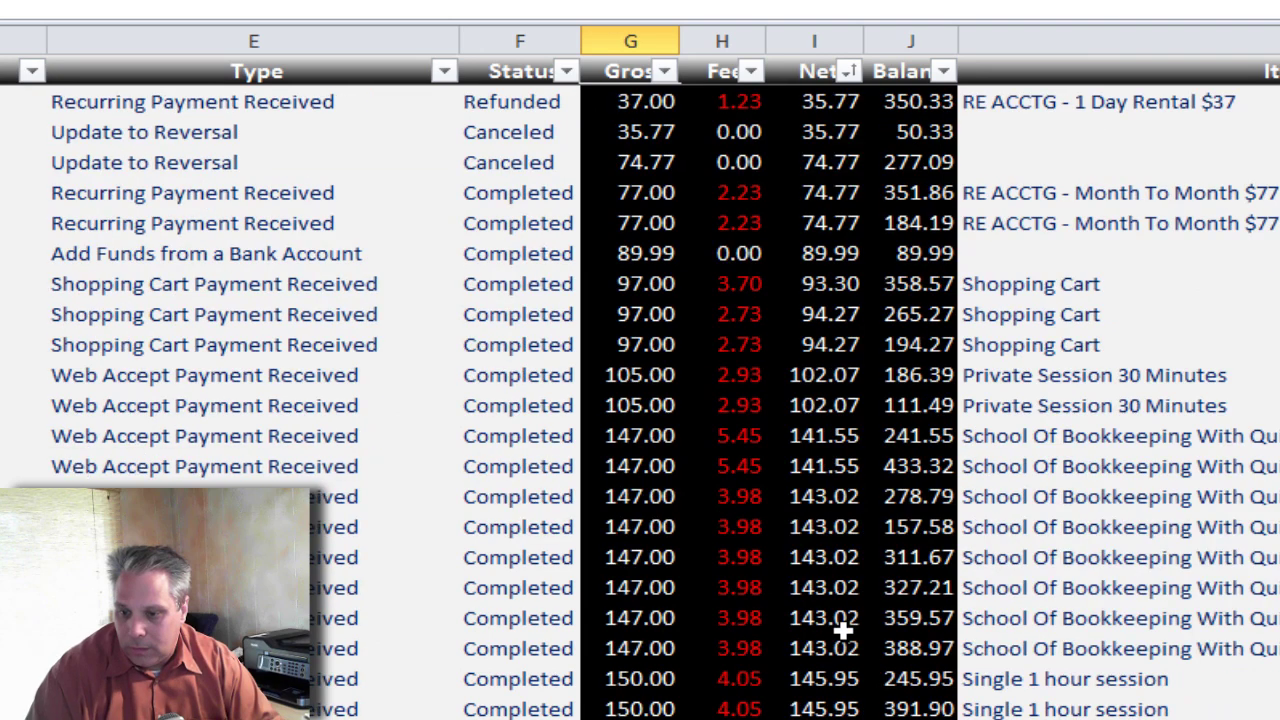
left_click(843, 611)
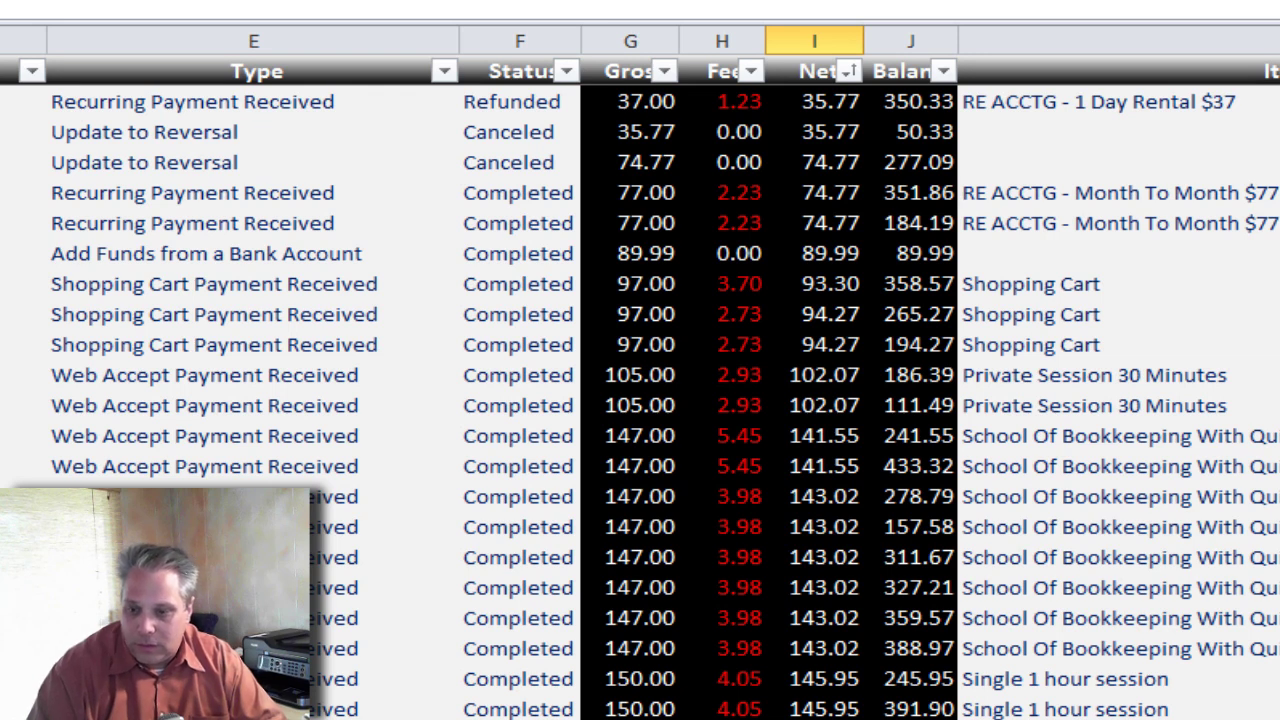
left_click(24, 611)
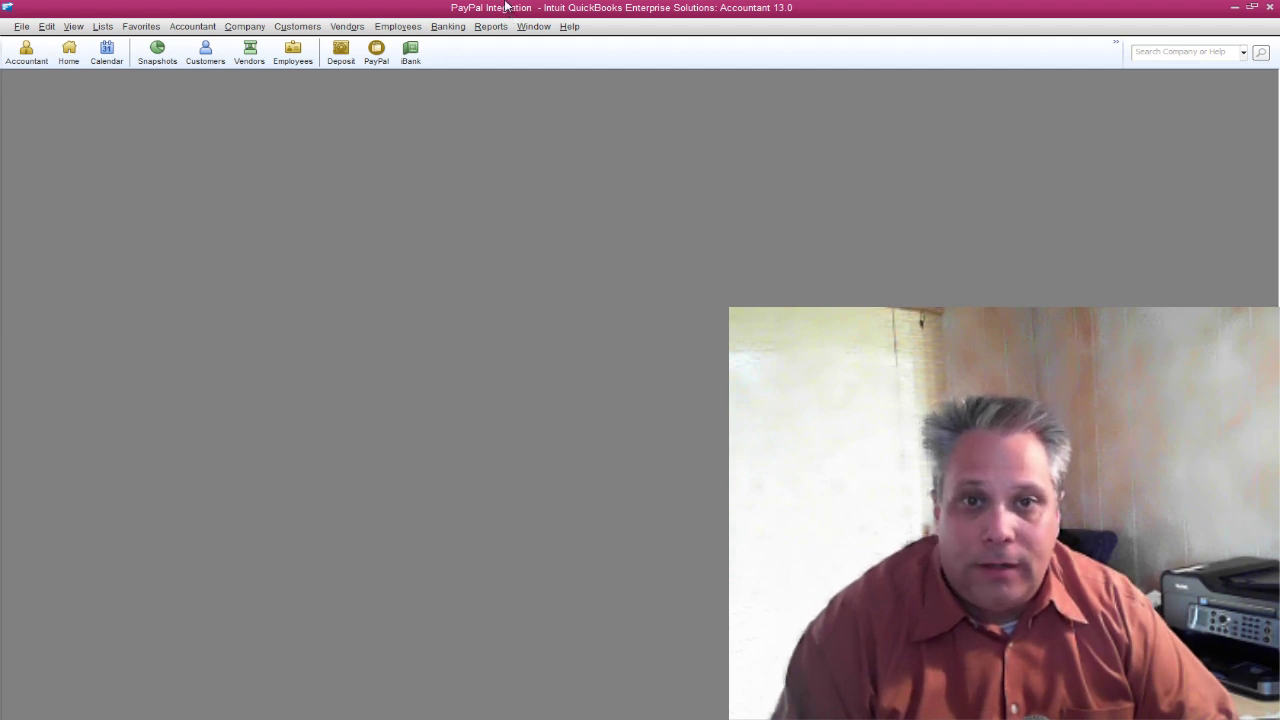
Open the PayPal register, Make Deposits and the iBank register, shifting iBank aside.
left_click(376, 52)
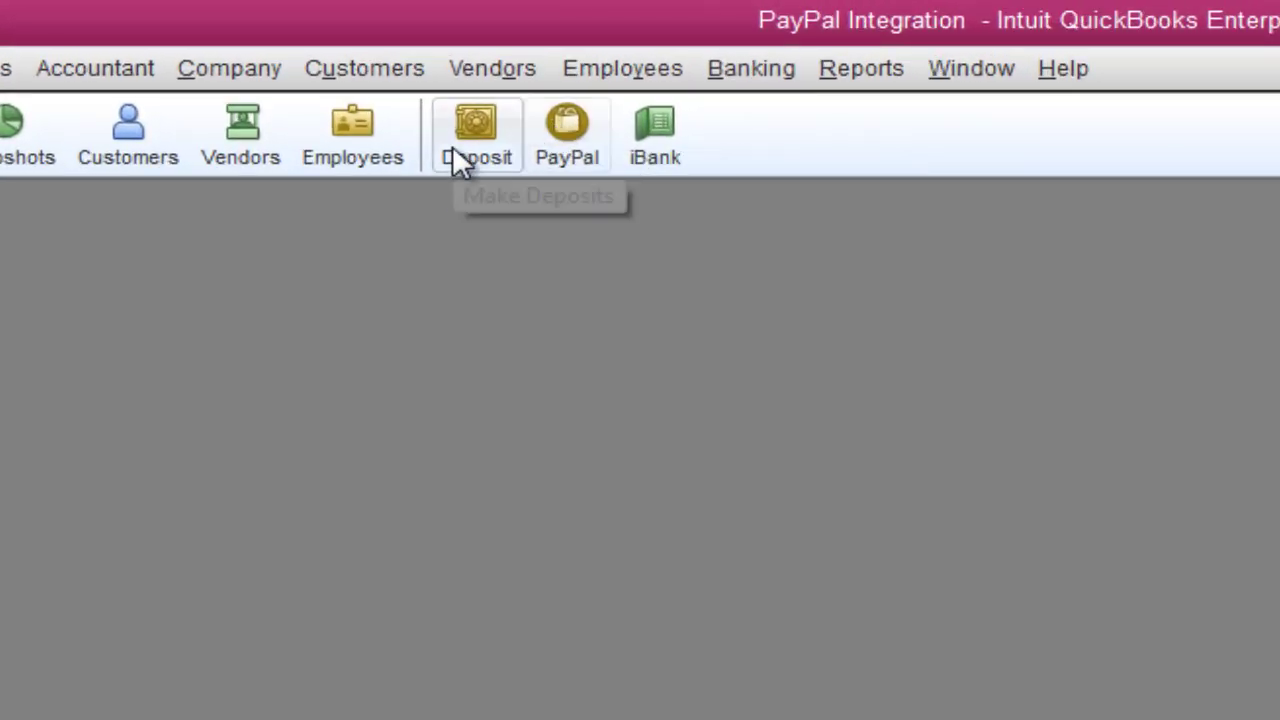
left_click(470, 140)
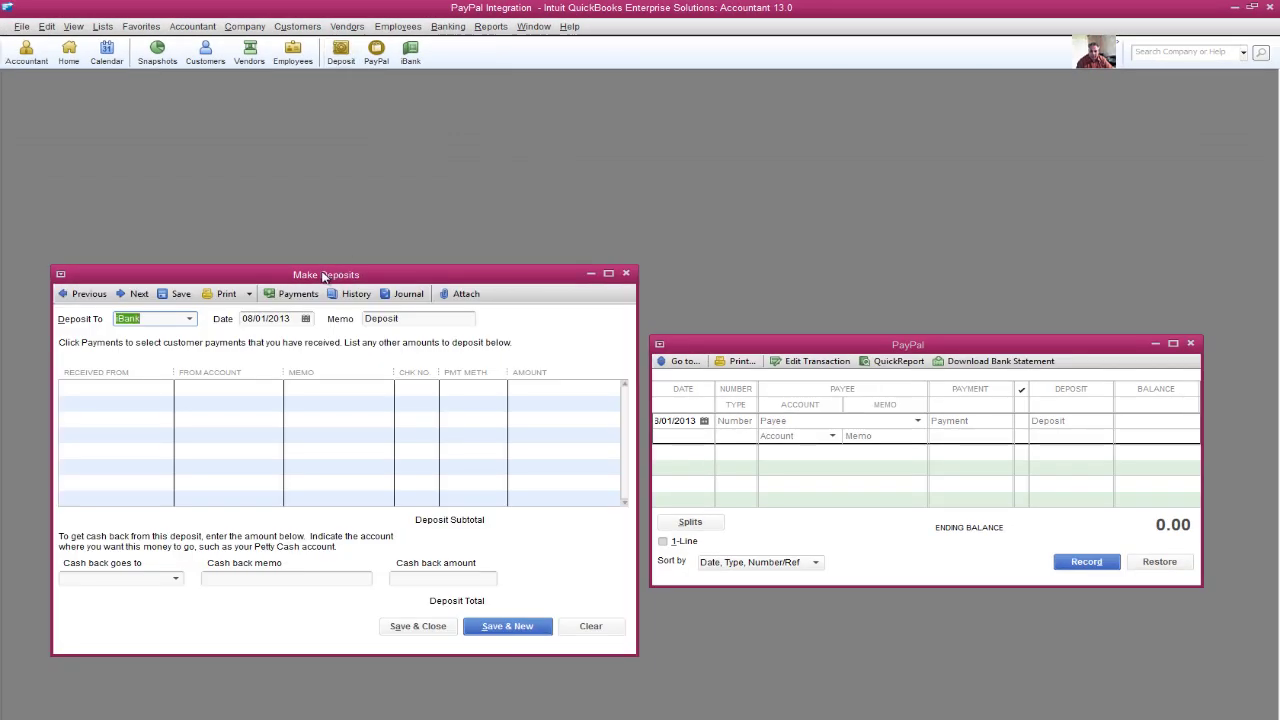
left_click(410, 53)
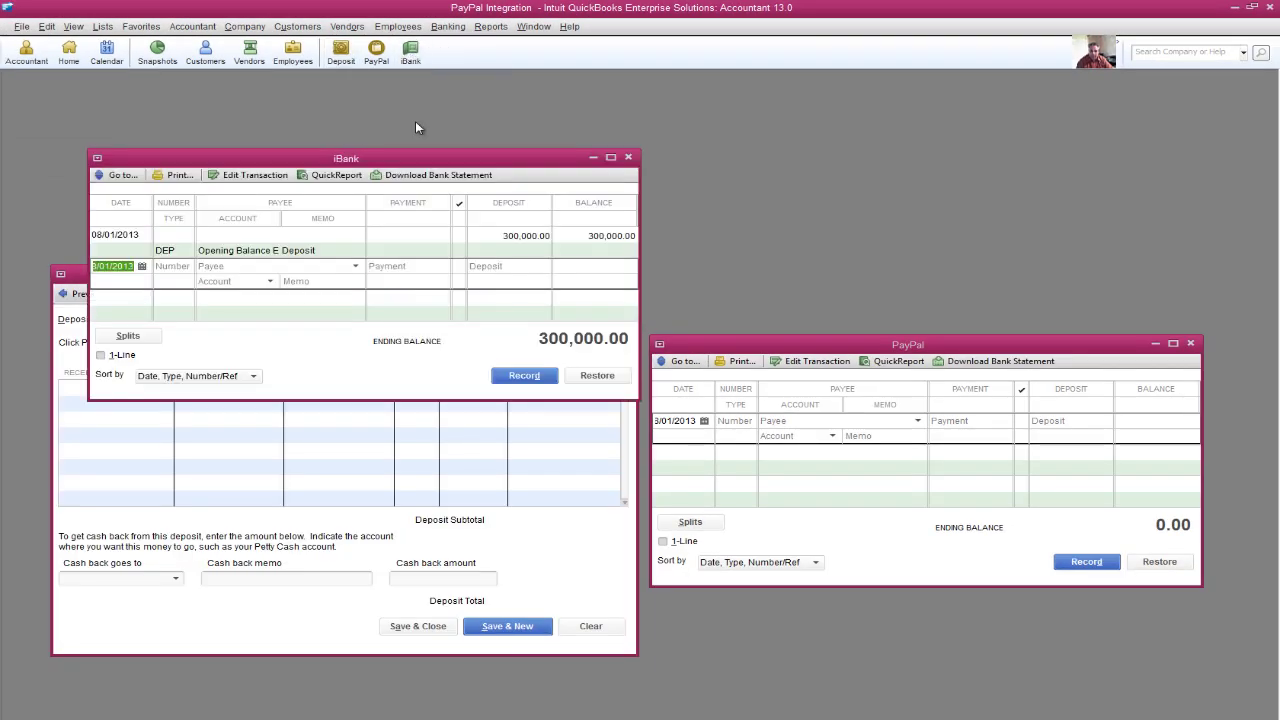
left_click_drag(417, 156, 375, 118)
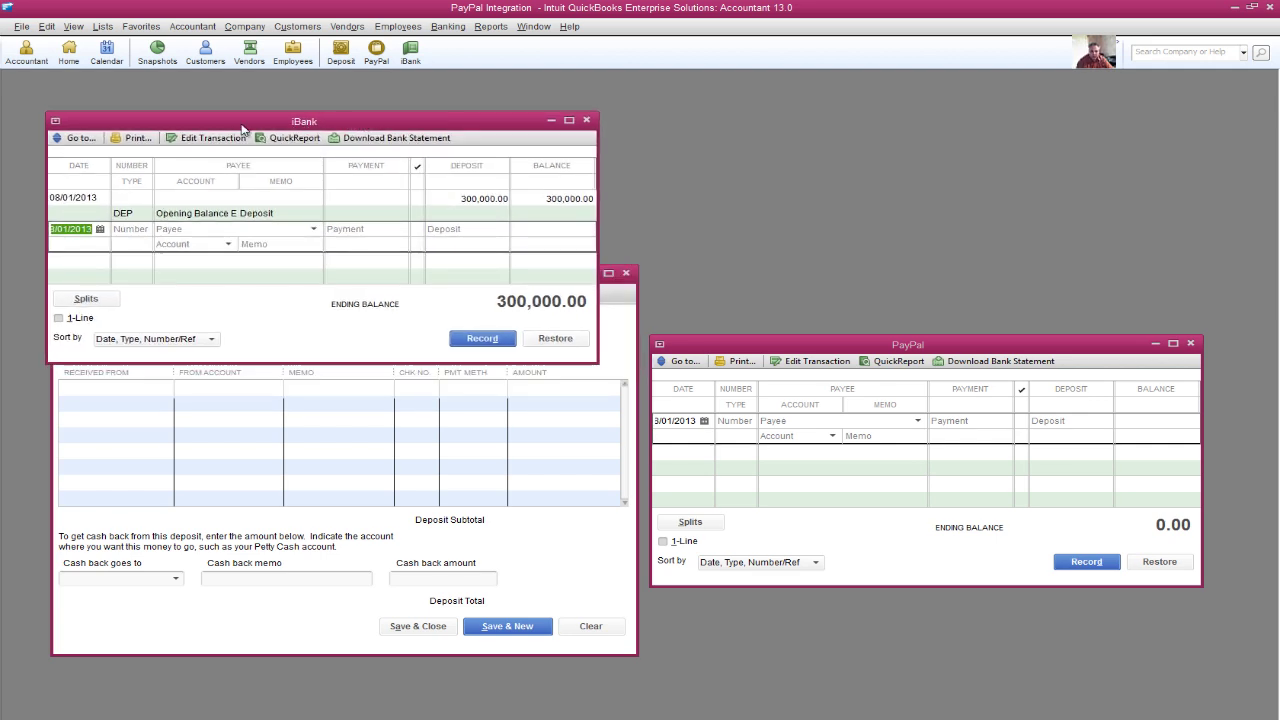
Open a blank Enter Sales Receipts form from the Customers menu.
left_click(291, 28)
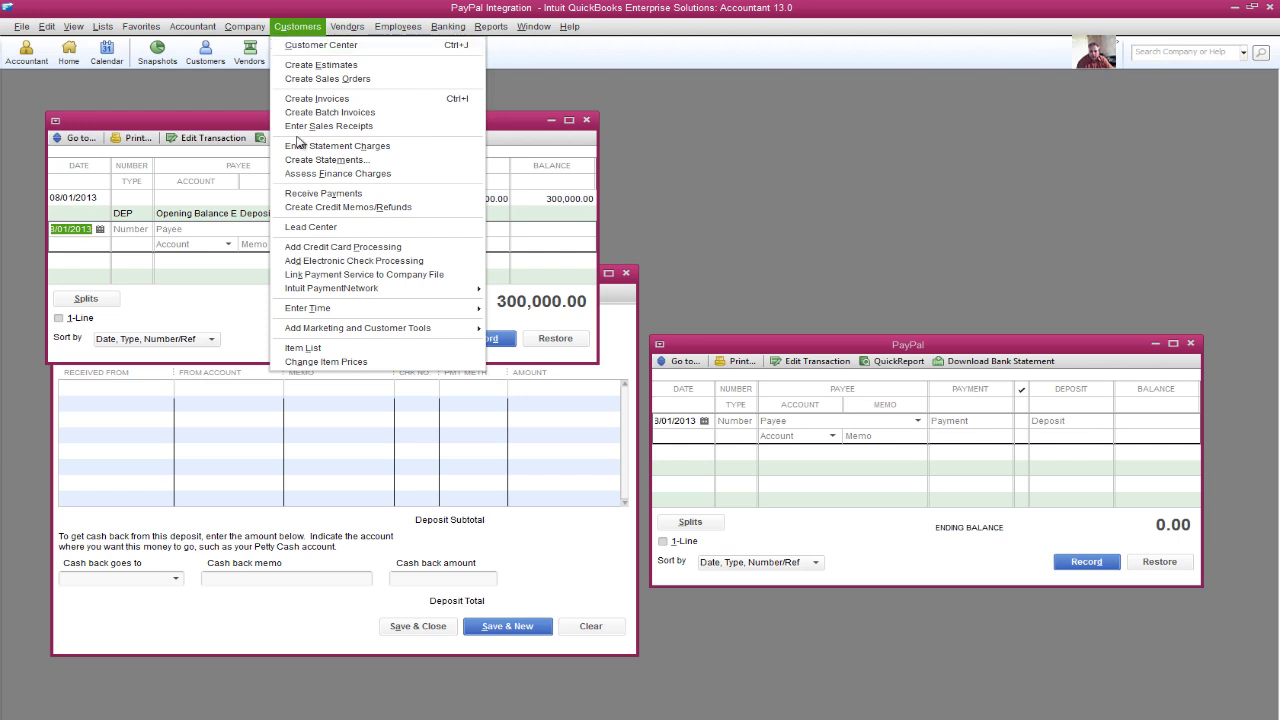
left_click(330, 128)
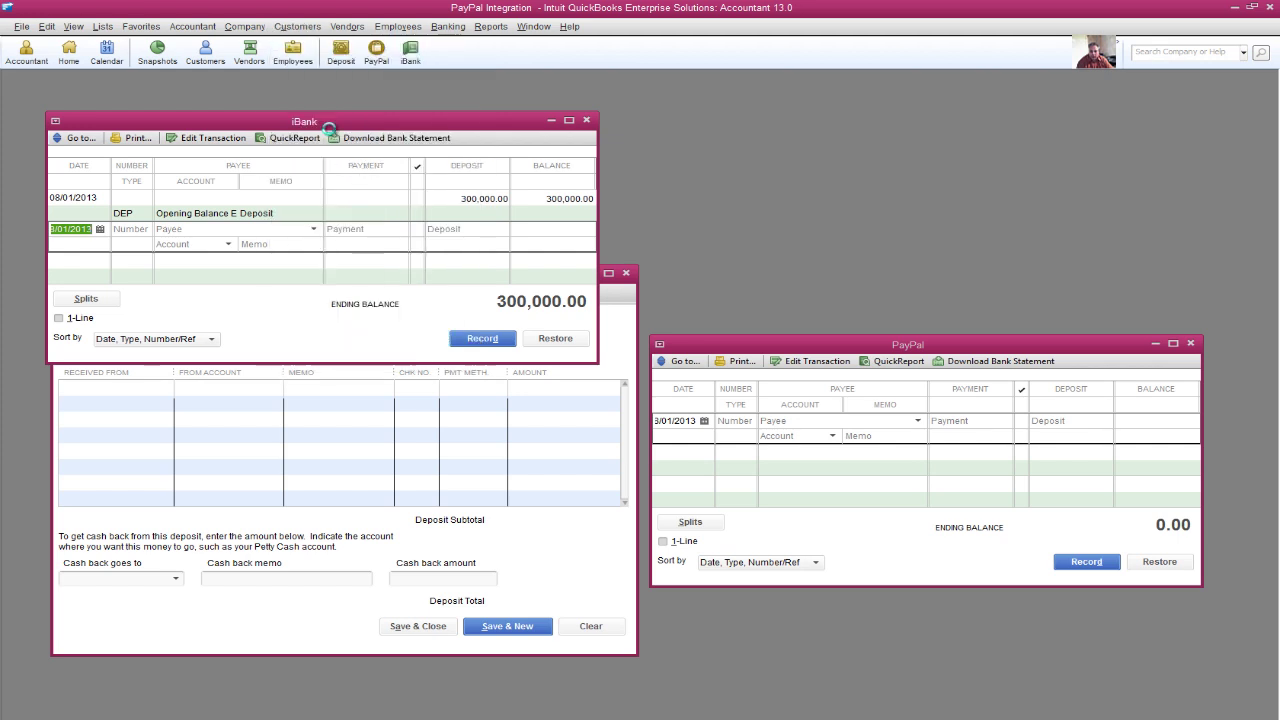
left_click(73, 27)
Add a Sales Receipt shortcut to the icon bar and maximize the sales receipt form.
left_click(96, 140)
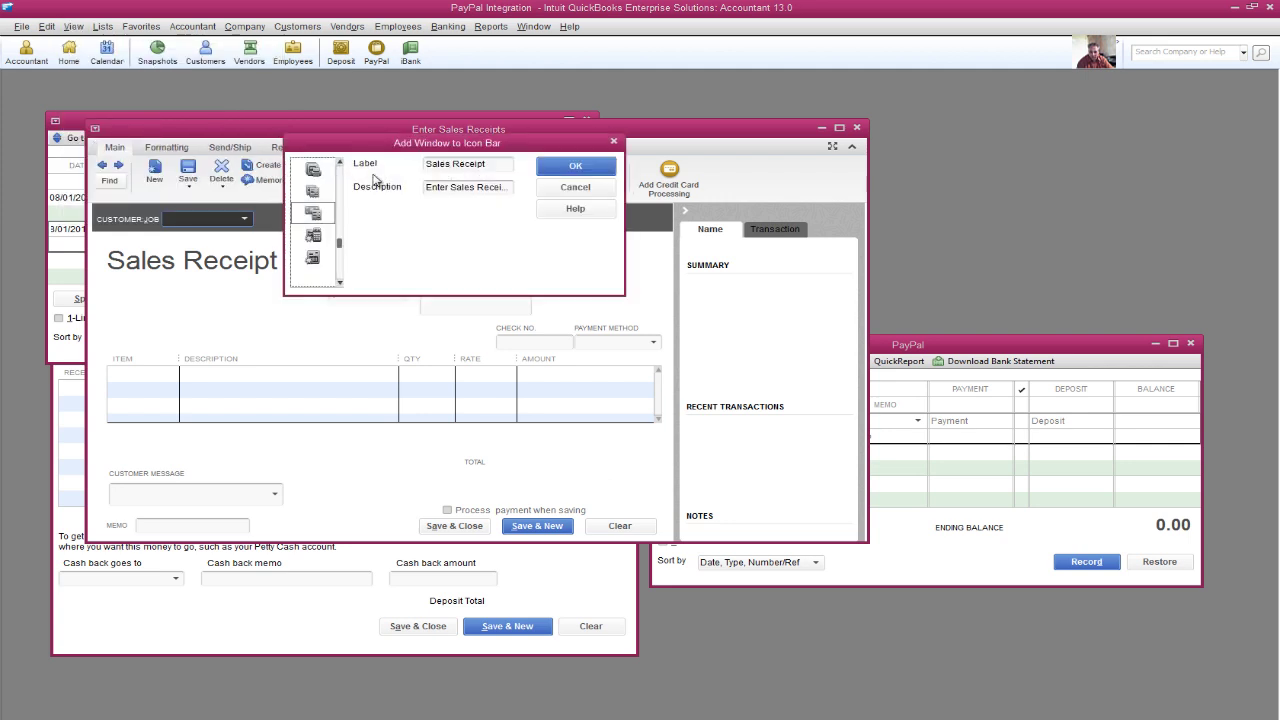
left_click(575, 166)
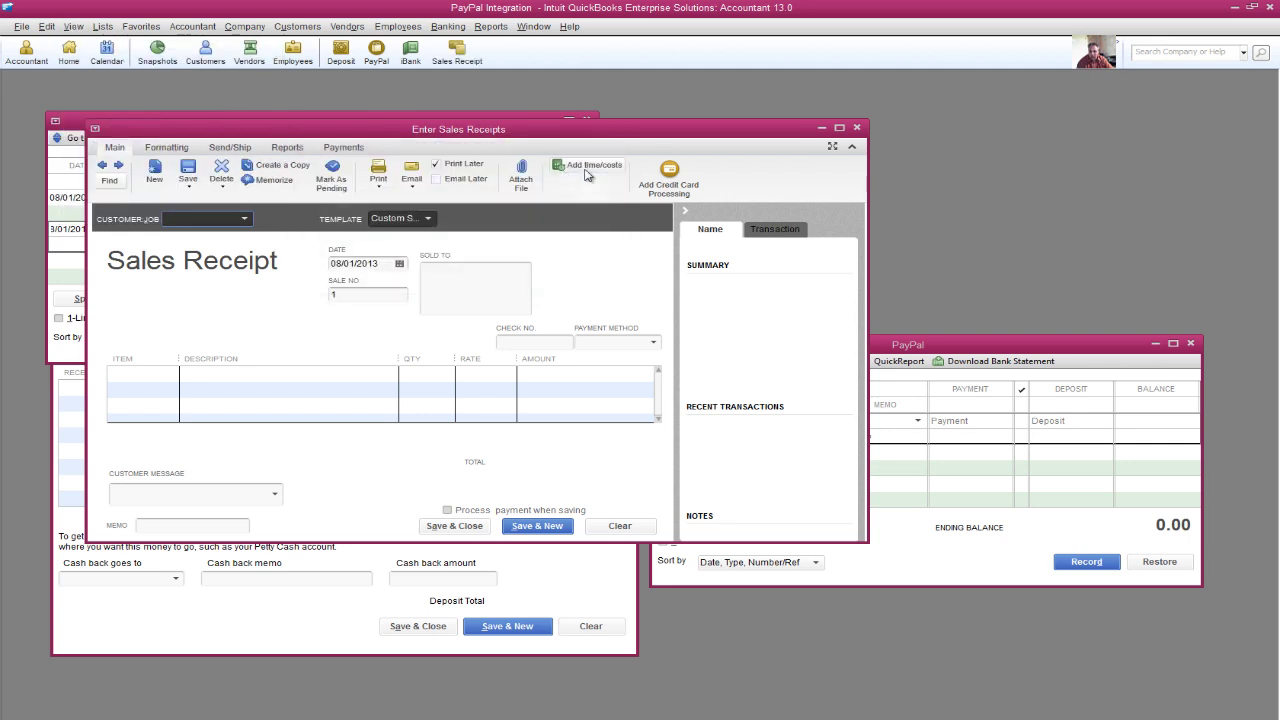
double_click(726, 132)
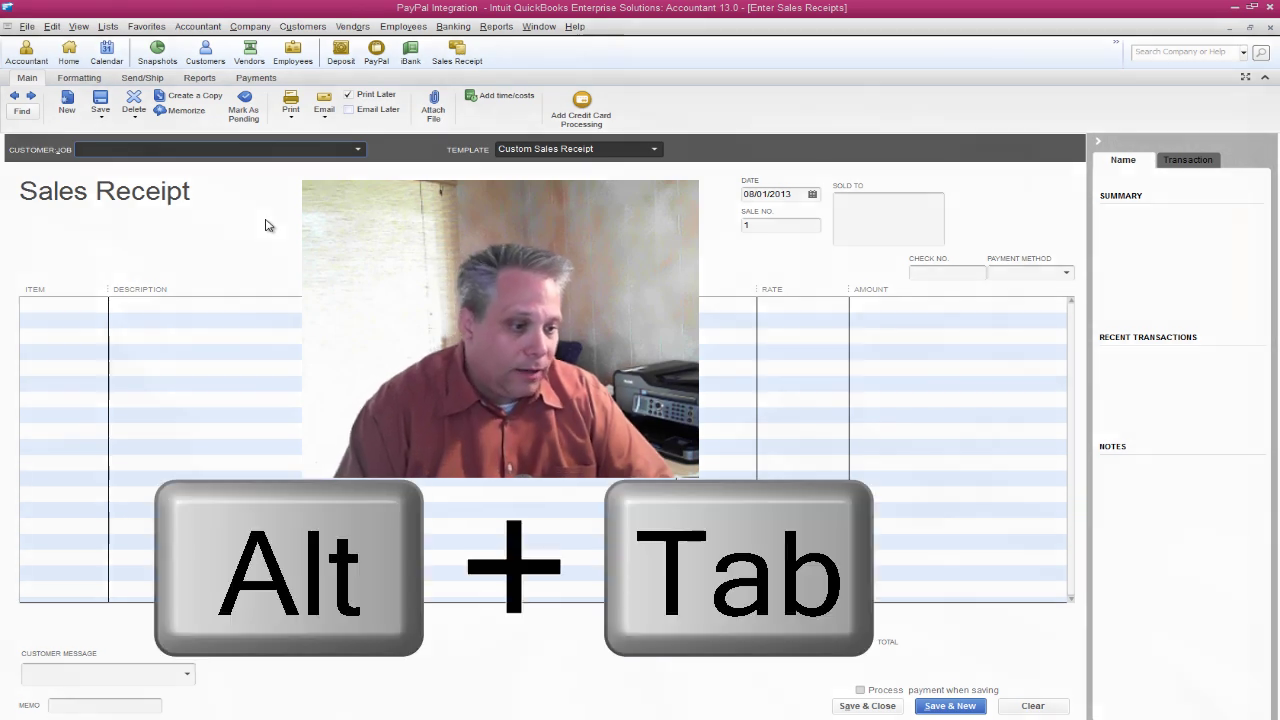
Switch between the sales receipt and the Excel PayPal download, ending with Excel in front.
key("alt+Tab")
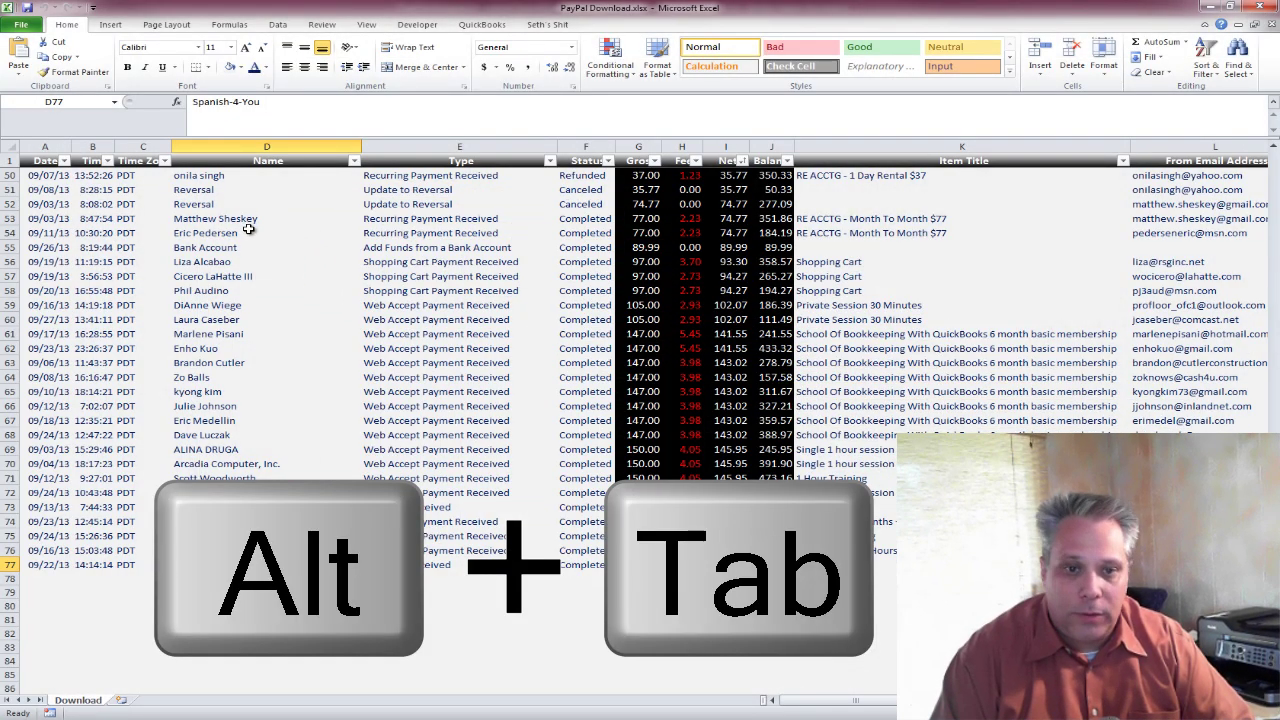
key("alt+Tab")
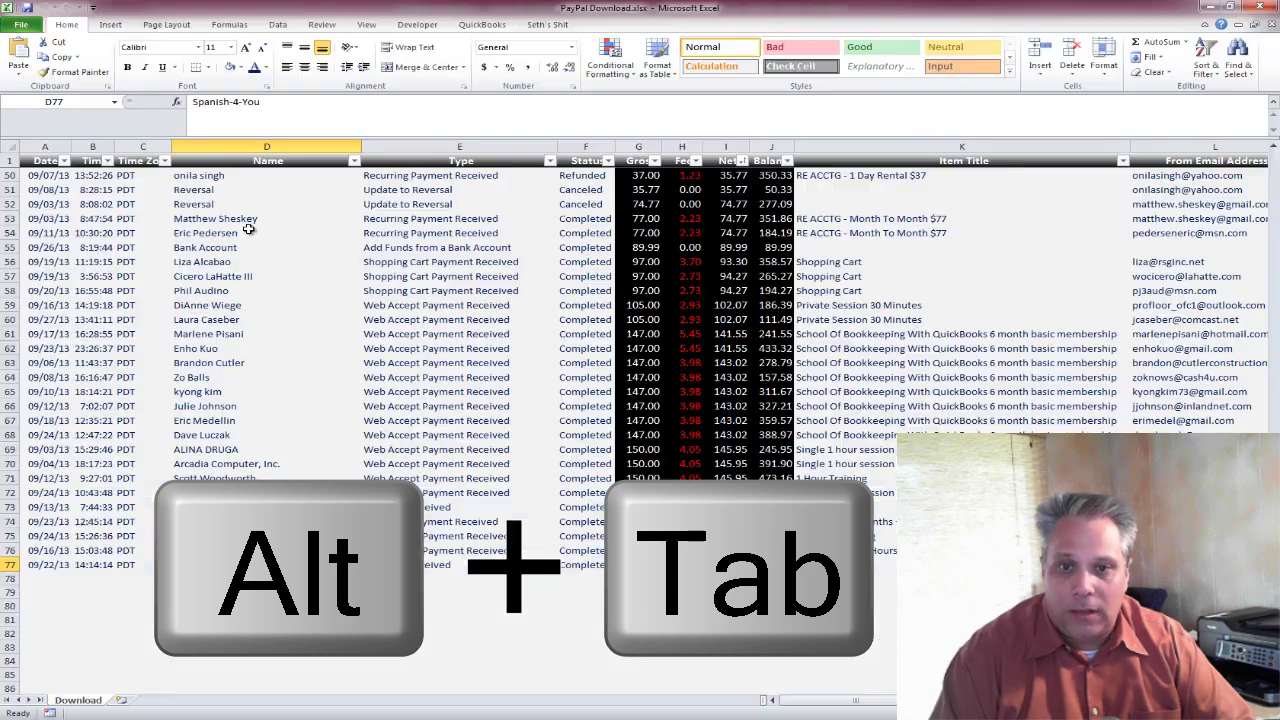
key("alt+Tab")
key("alt+Tab")
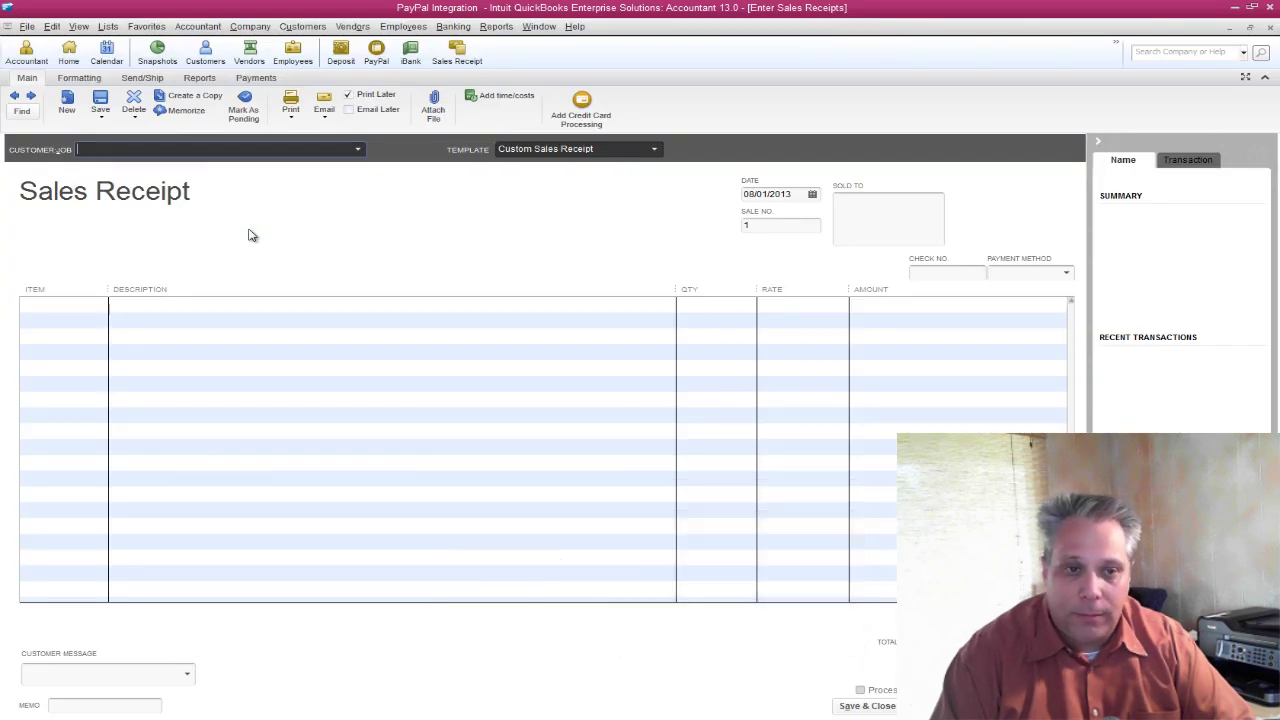
key("alt+Tab")
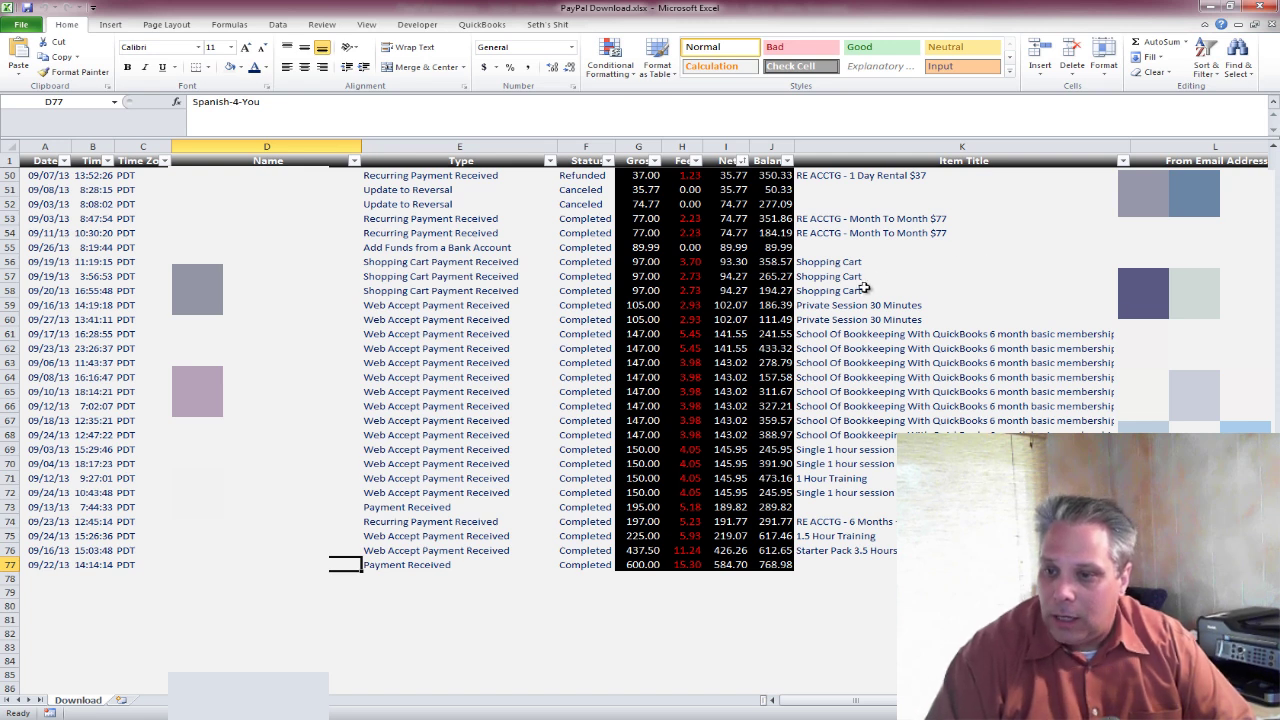
Copy the 147.00 membership buyer's name from Excel cell D61 for the QuickBooks receipt.
left_click(888, 336)
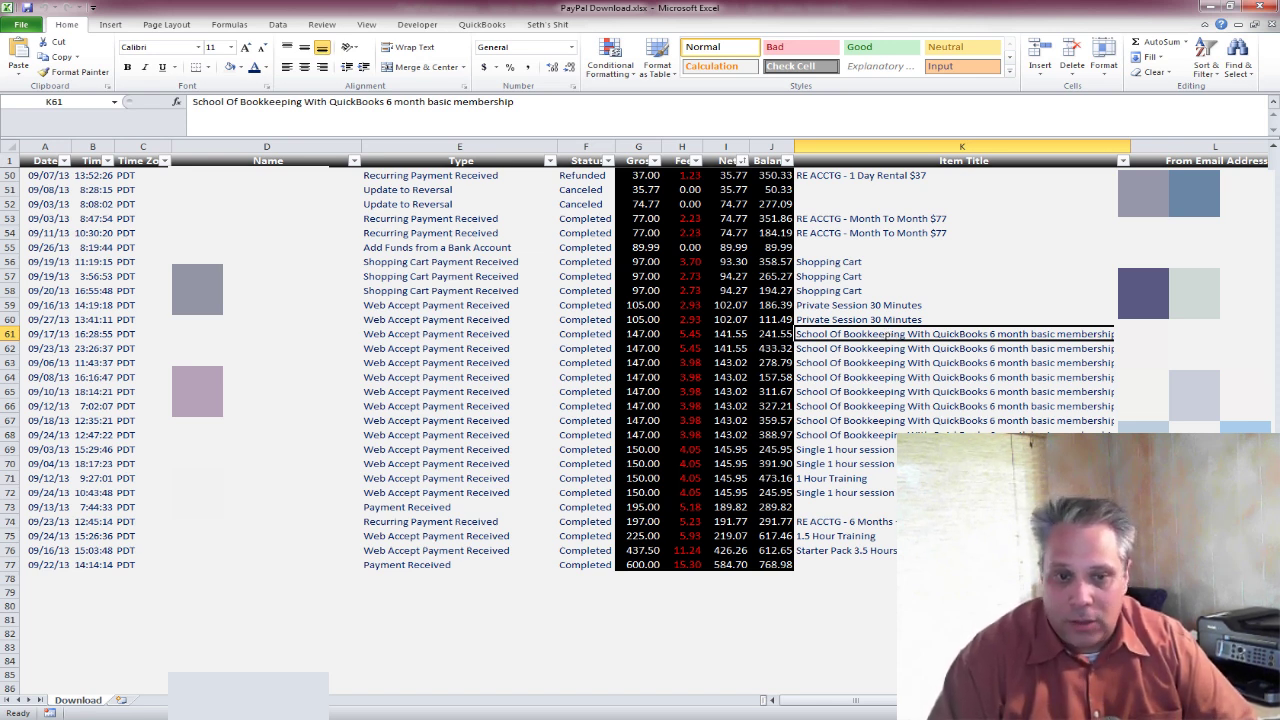
left_click(266, 334)
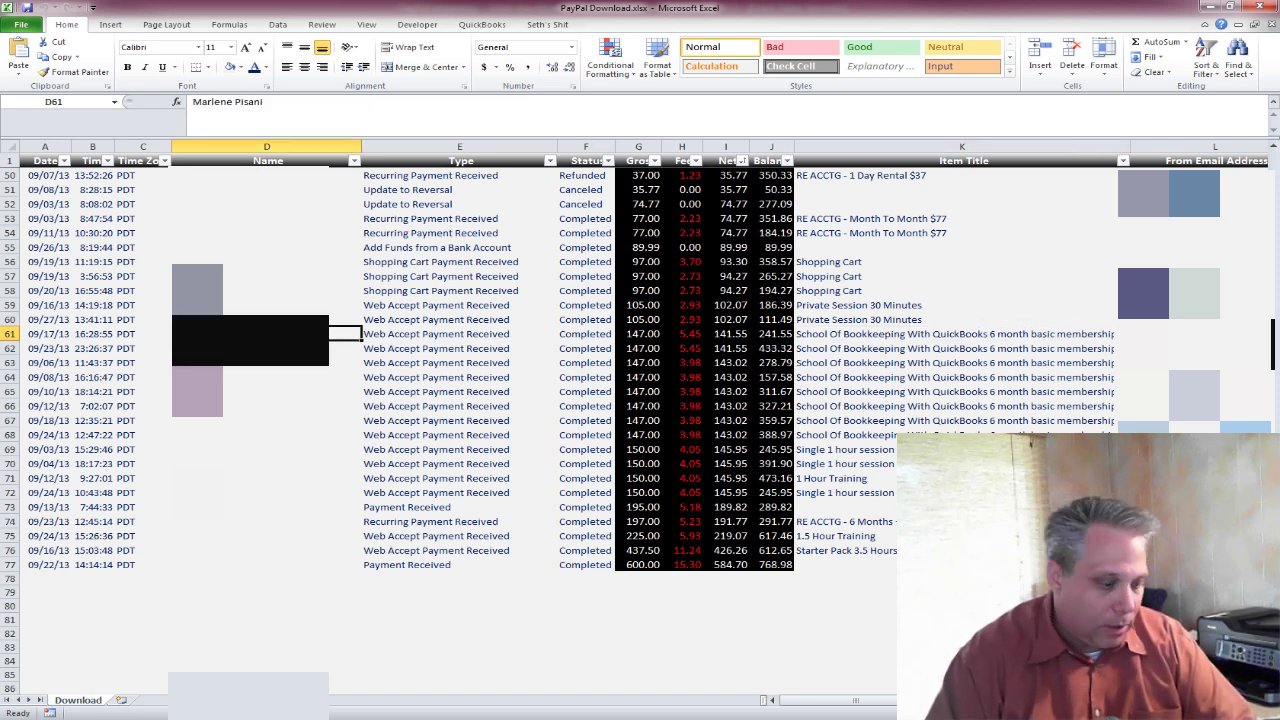
key("ctrl+c")
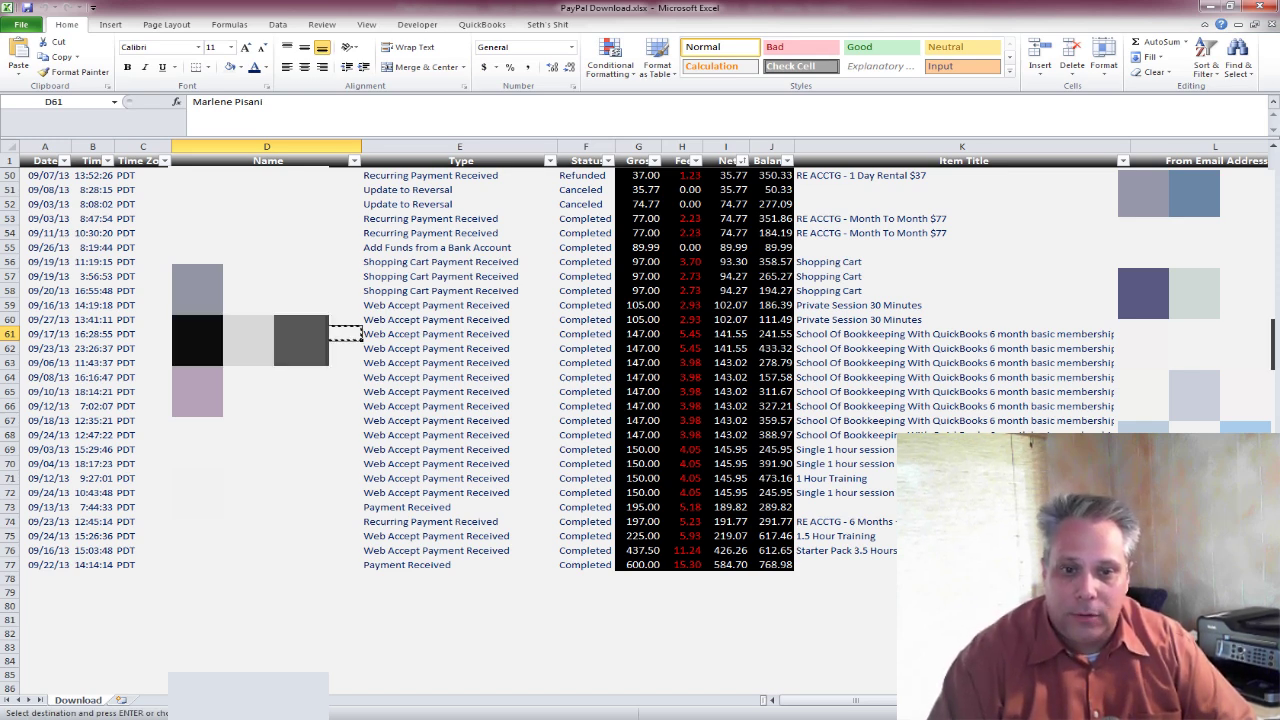
key("alt+Tab")
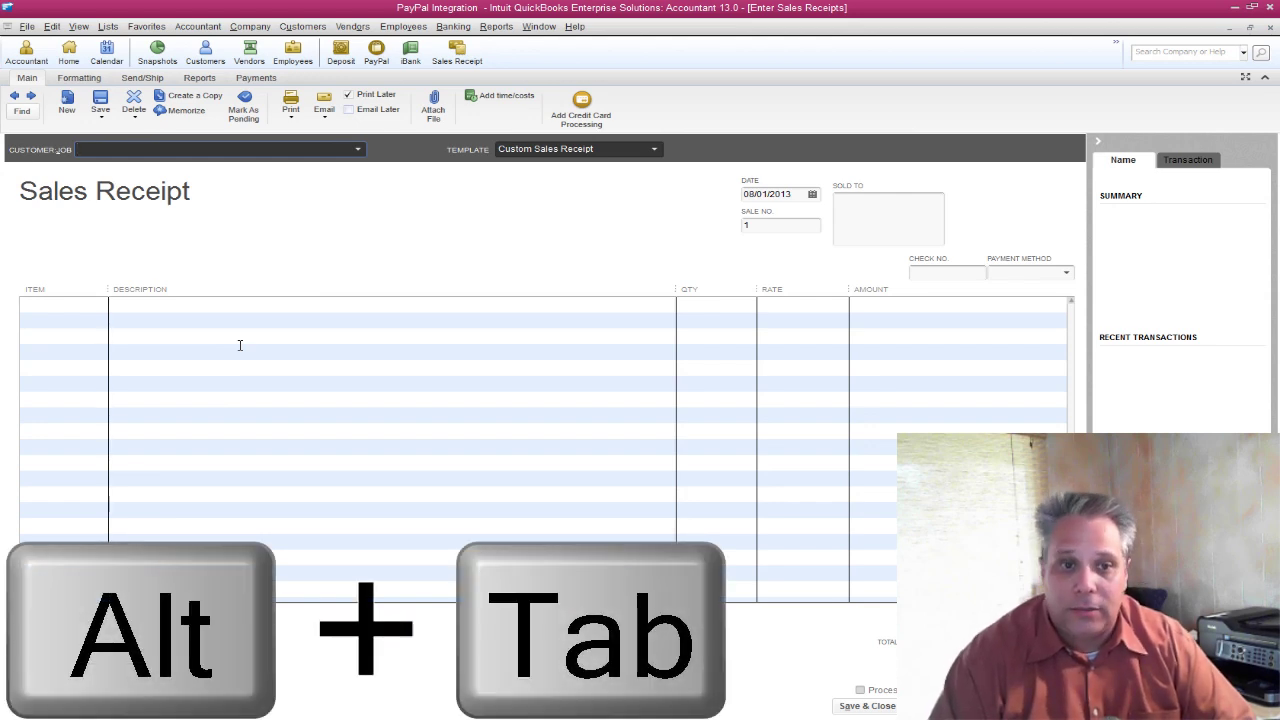
Enter the buyer's name in Customer:Job and set it up as a new customer.
type("Mar")
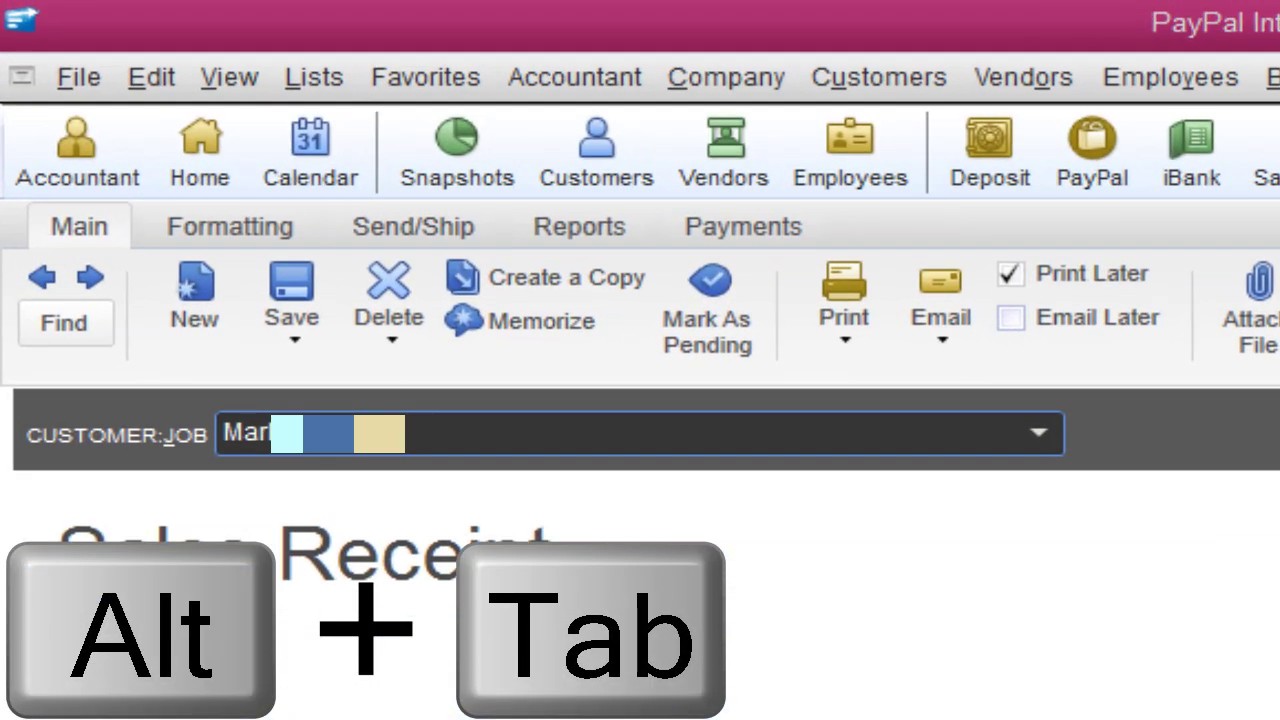
key("Tab")
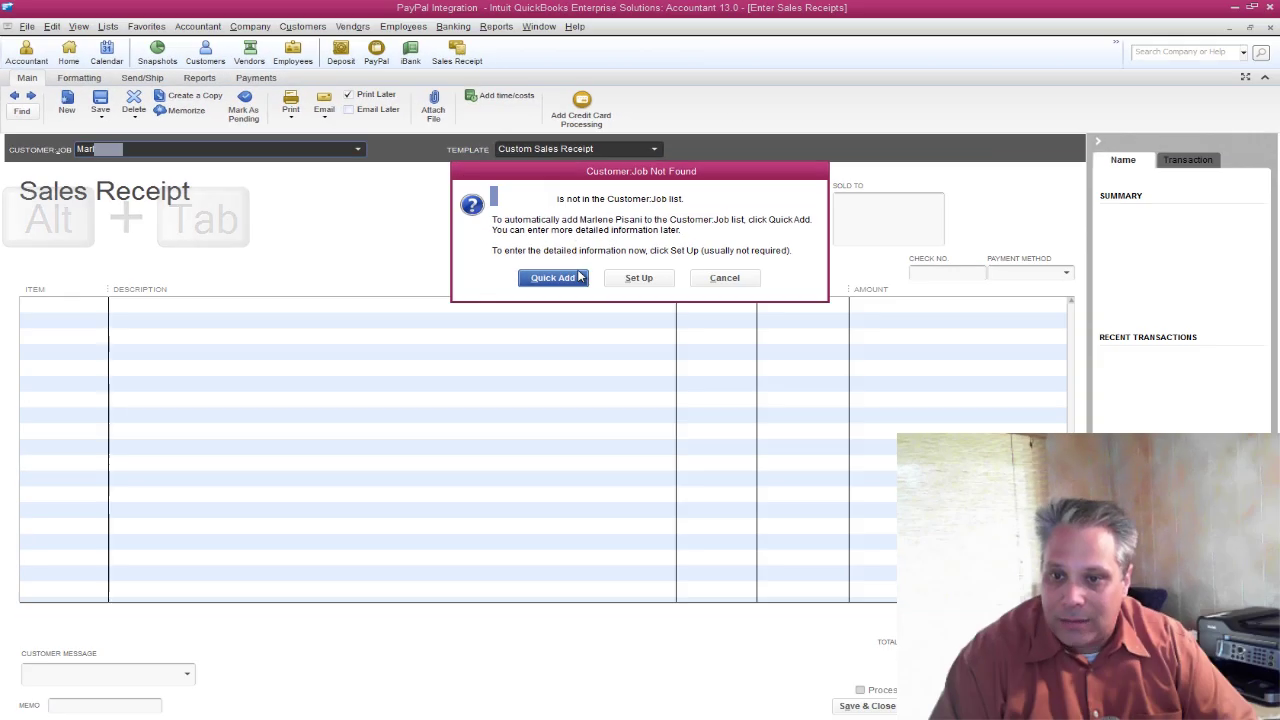
left_click(640, 278)
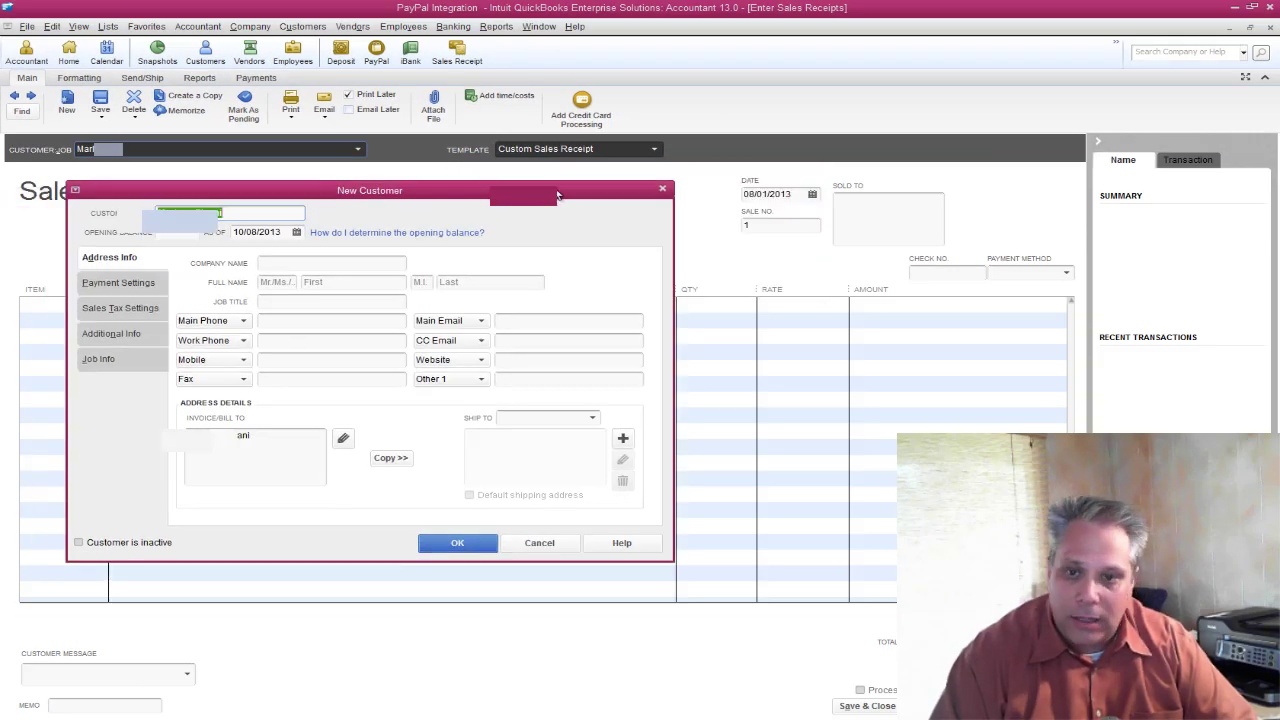
left_click_drag(630, 196, 673, 196)
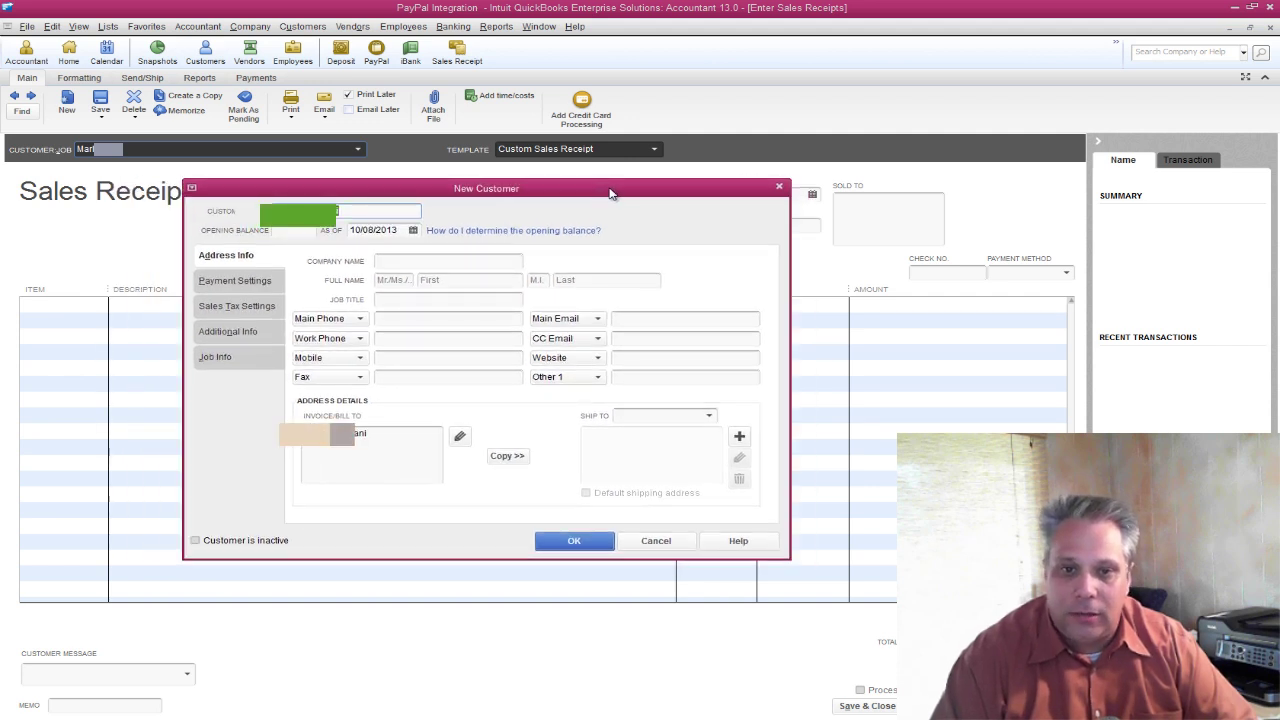
Copy the buyer's e-mail from Excel column L into Main Email and save the customer.
left_click(640, 318)
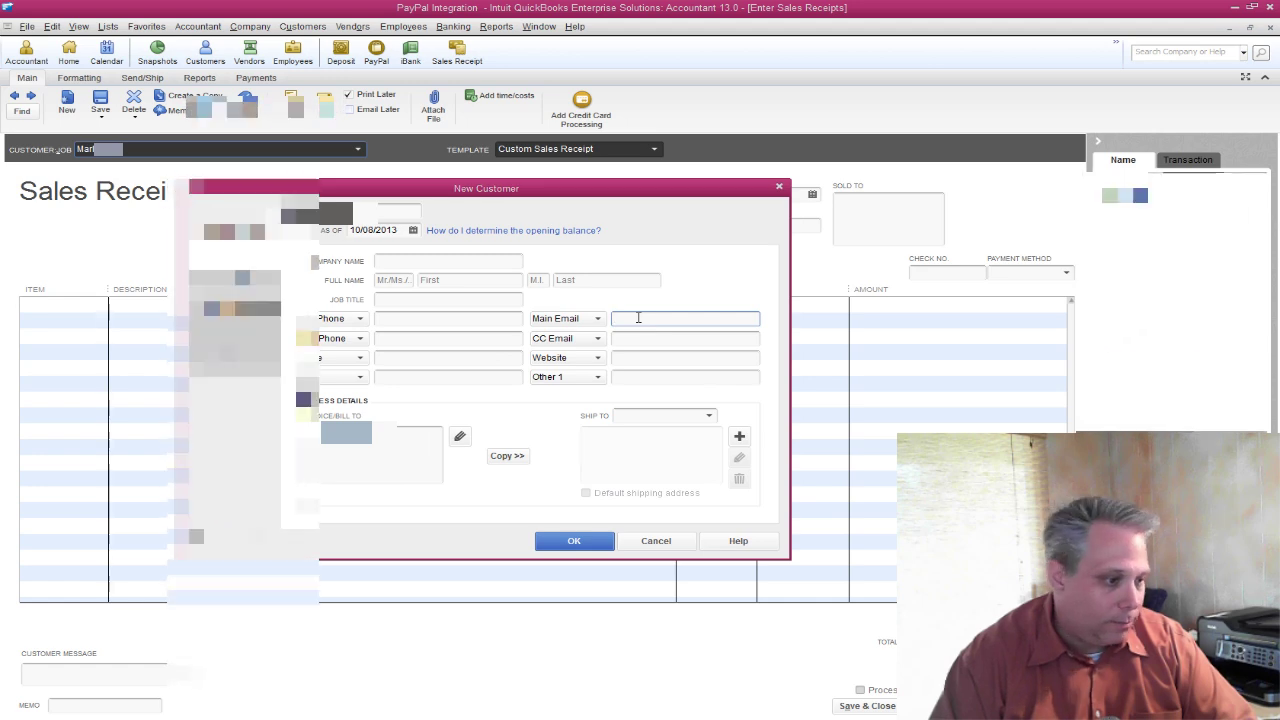
key("alt+Tab")
key("Right")
key("Right")
key("Right")
key("Right")
key("Right")
key("Right")
key("Right")
key("Right")
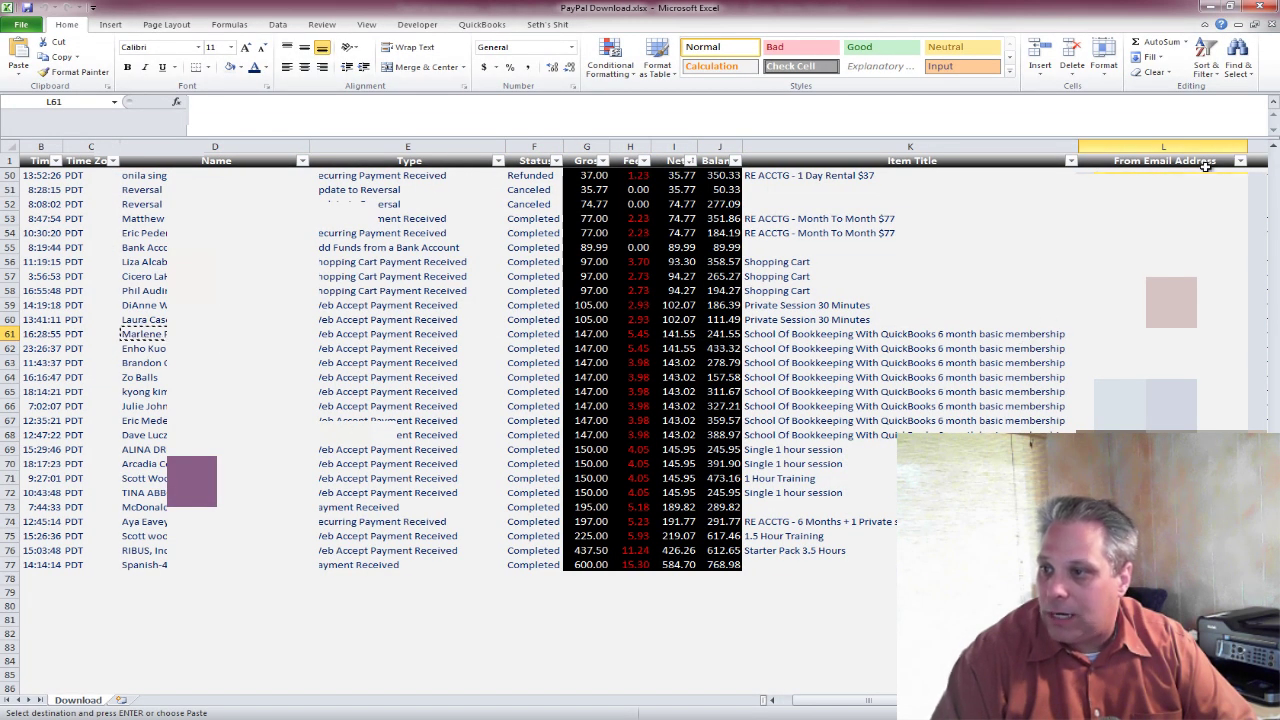
key("Escape")
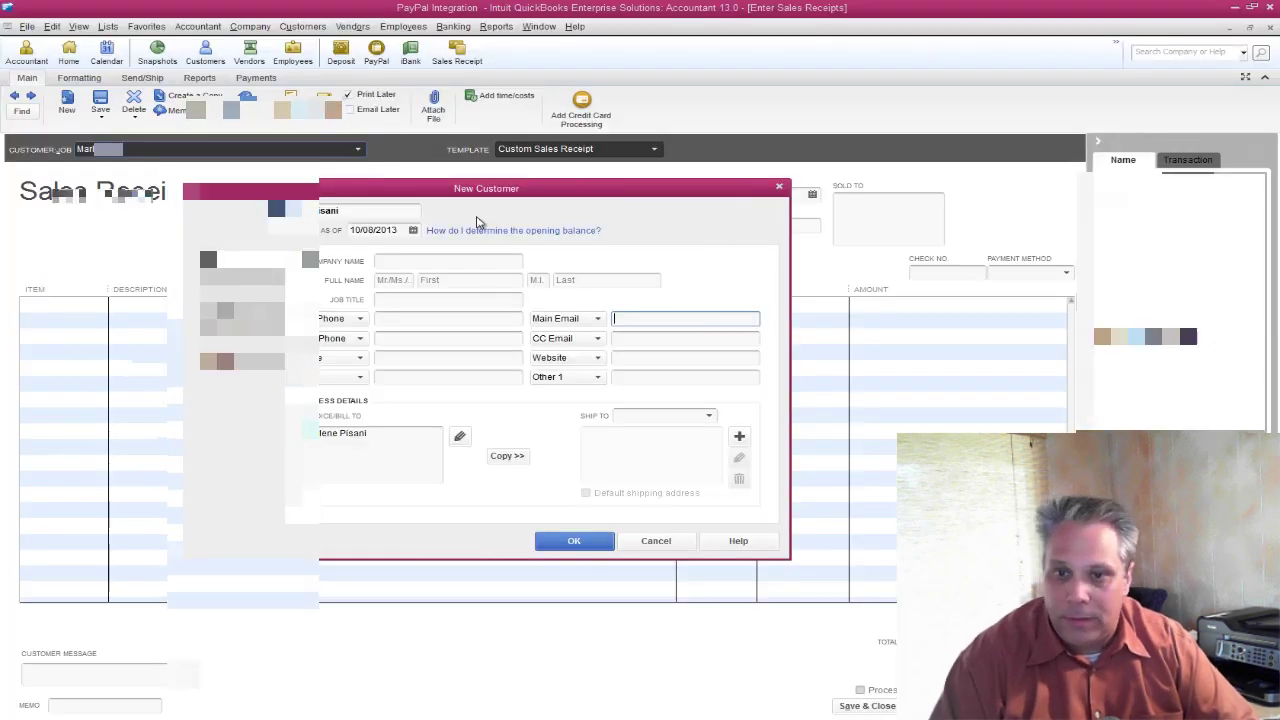
left_click(632, 318)
key("ctrl+v")
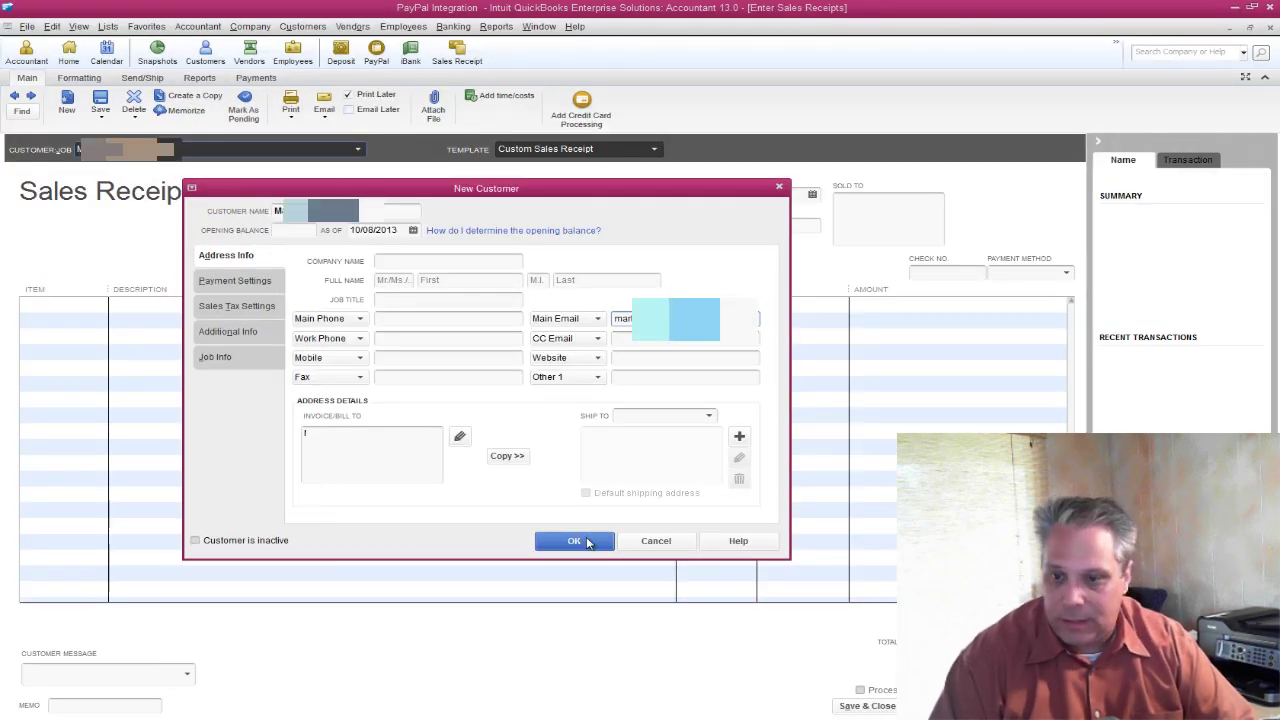
left_click(576, 540)
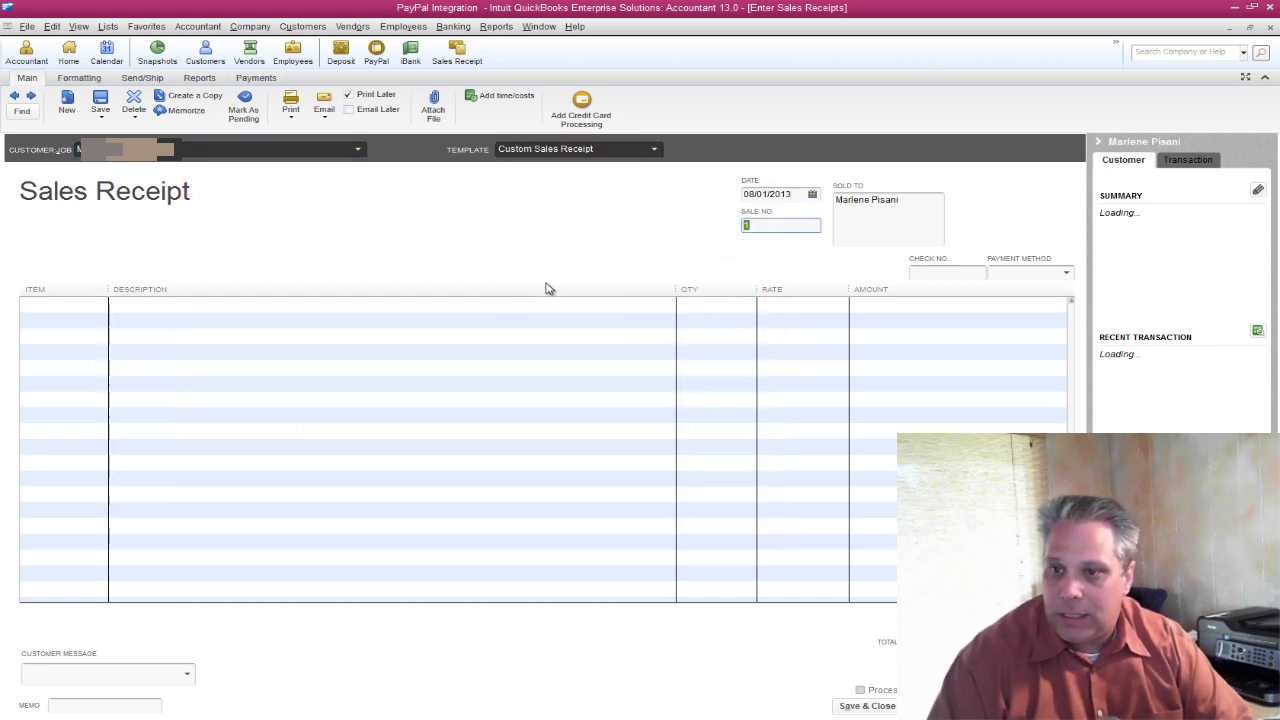
Paste the sale date 09/17/2013 from Excel cell A61 into the receipt's Date.
key("alt+Tab")
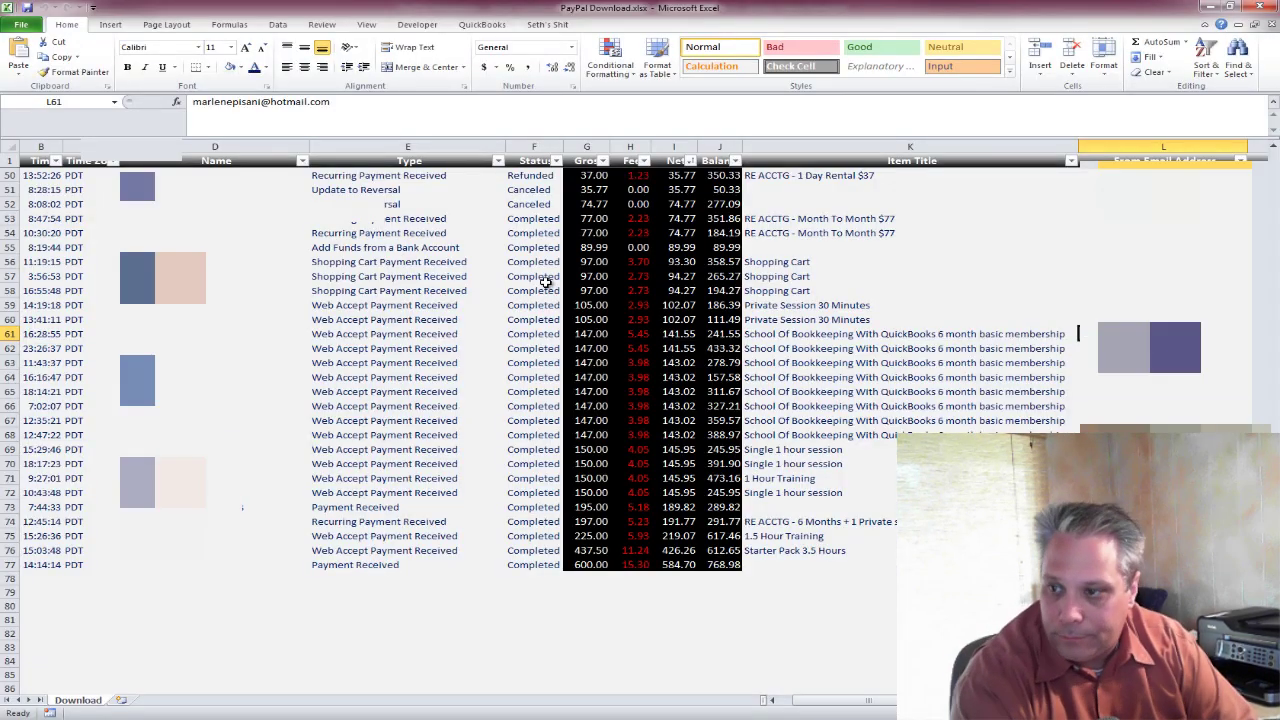
key("ctrl+Left")
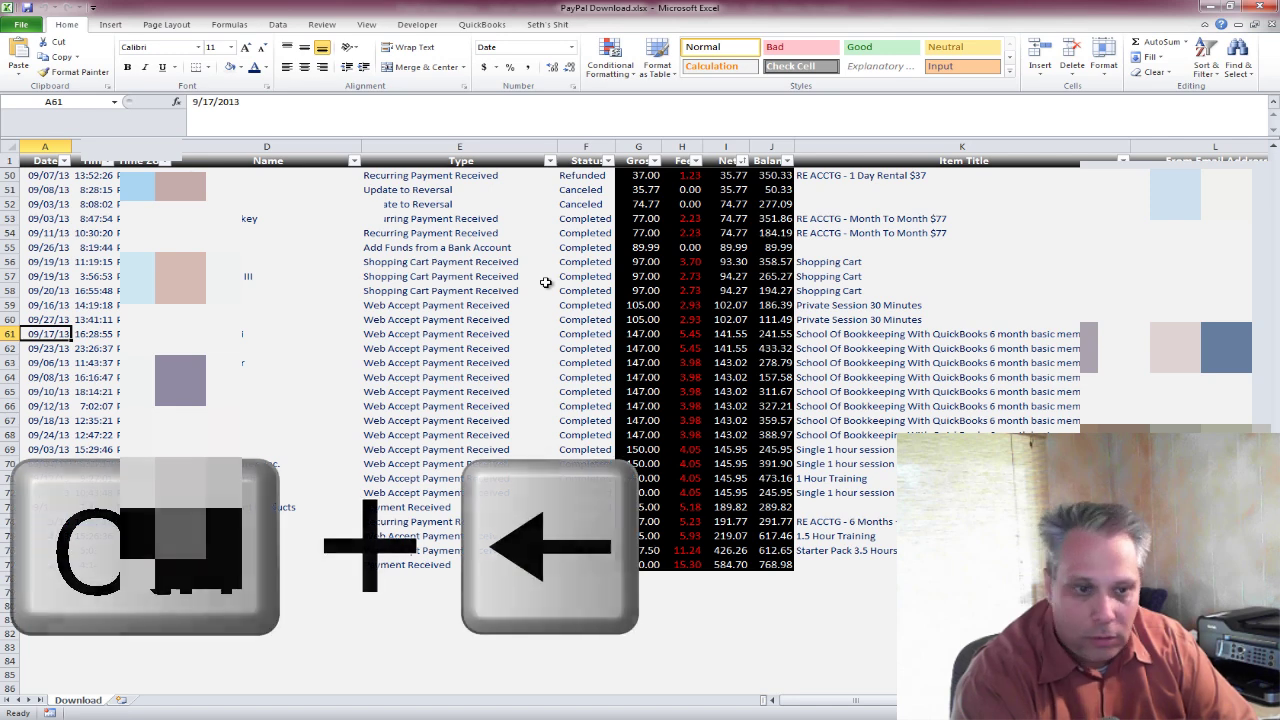
key("ctrl+c")
key("alt+Tab")
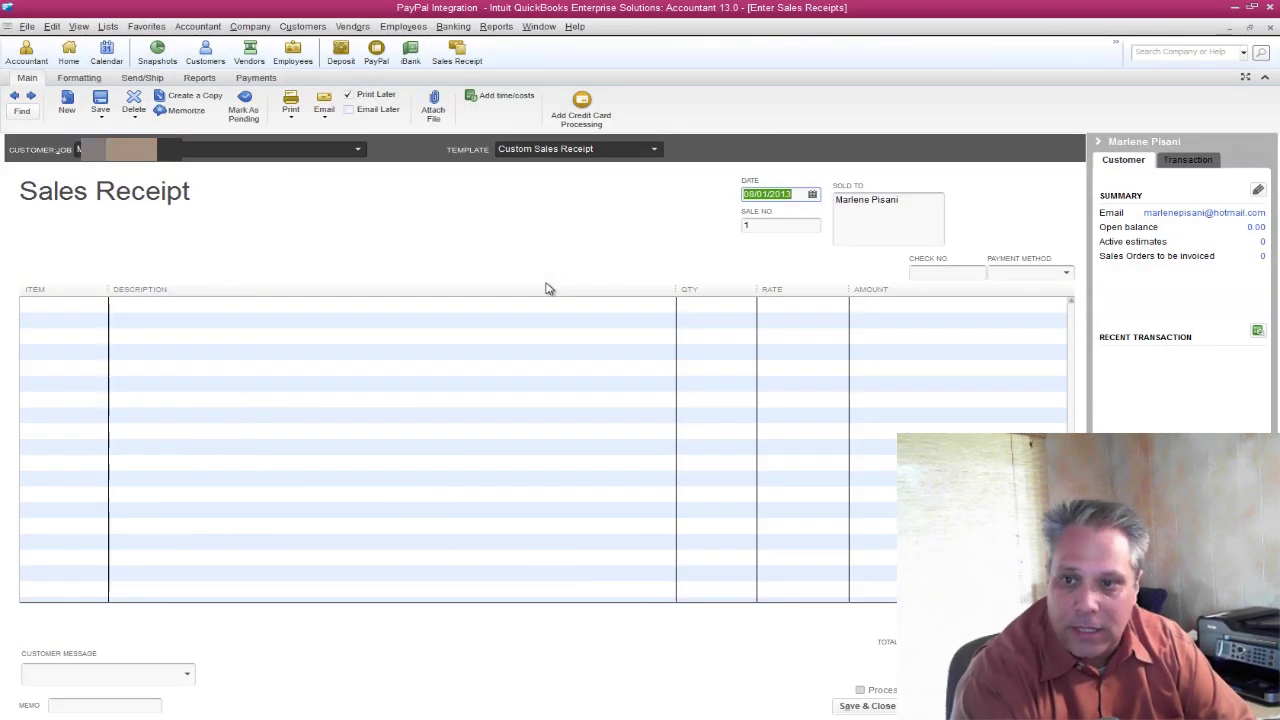
key("ctrl+v")
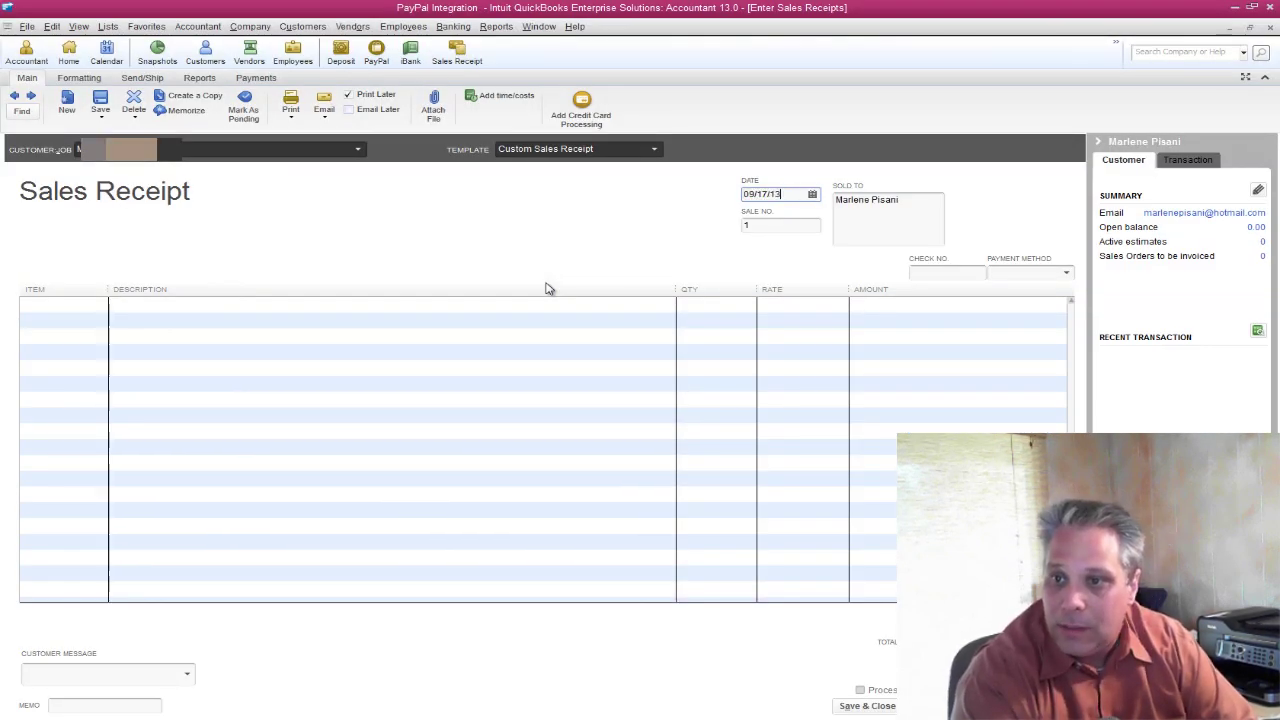
key("Tab")
key("Tab")
key("Tab")
key("Tab")
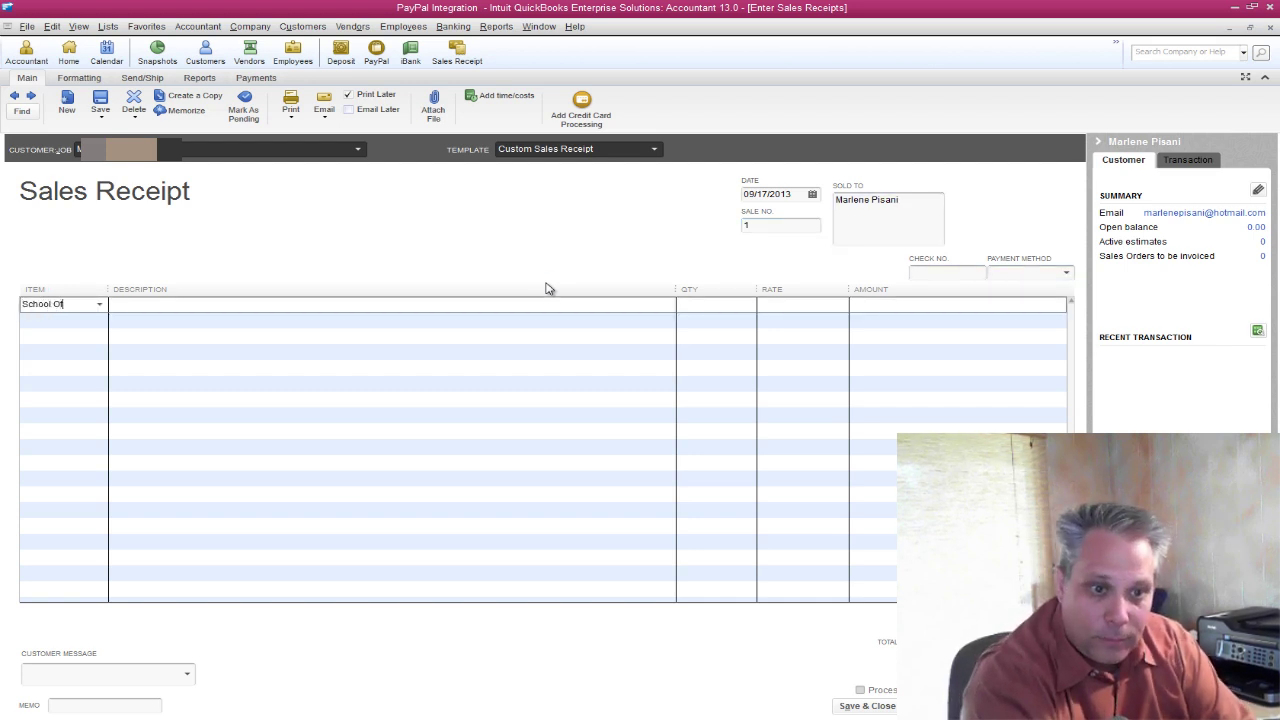
Create the School Of Bookkeeping service item, posting to Merchandise Sales, on the first line.
type("School Of Bookkeeping")
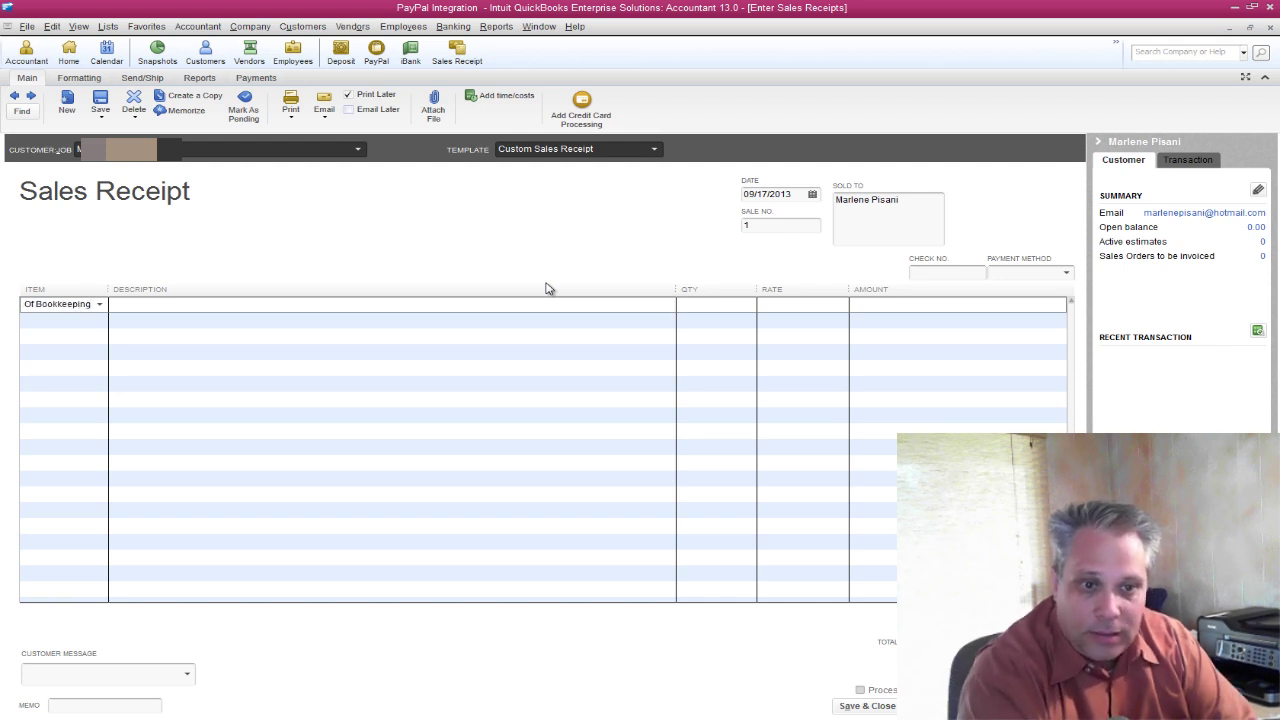
key("Tab")
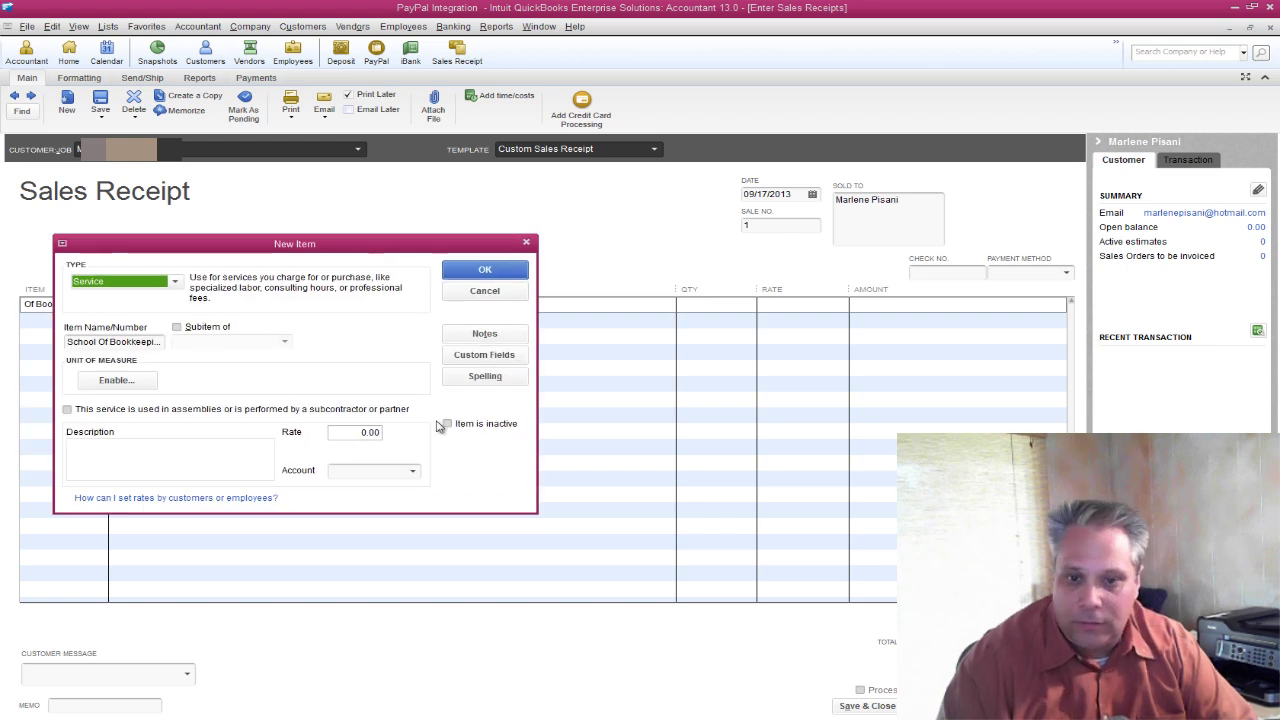
left_click(412, 471)
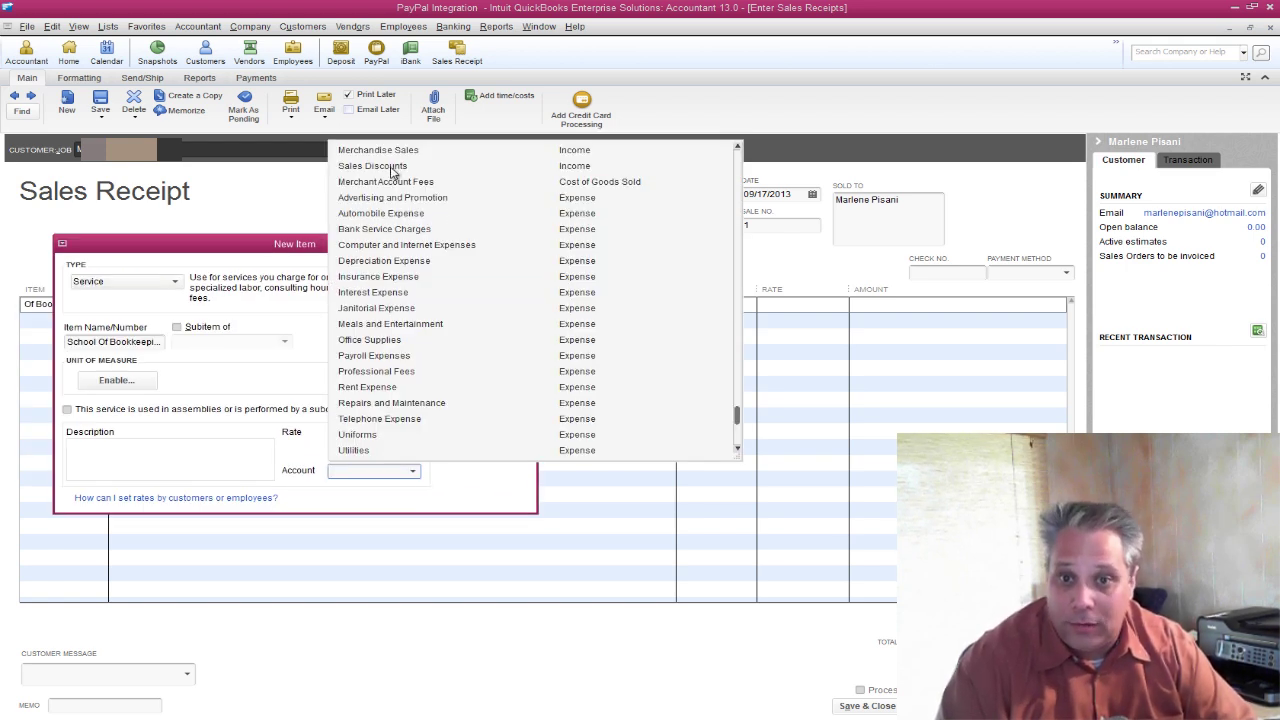
scroll(390, 168, "up", 3)
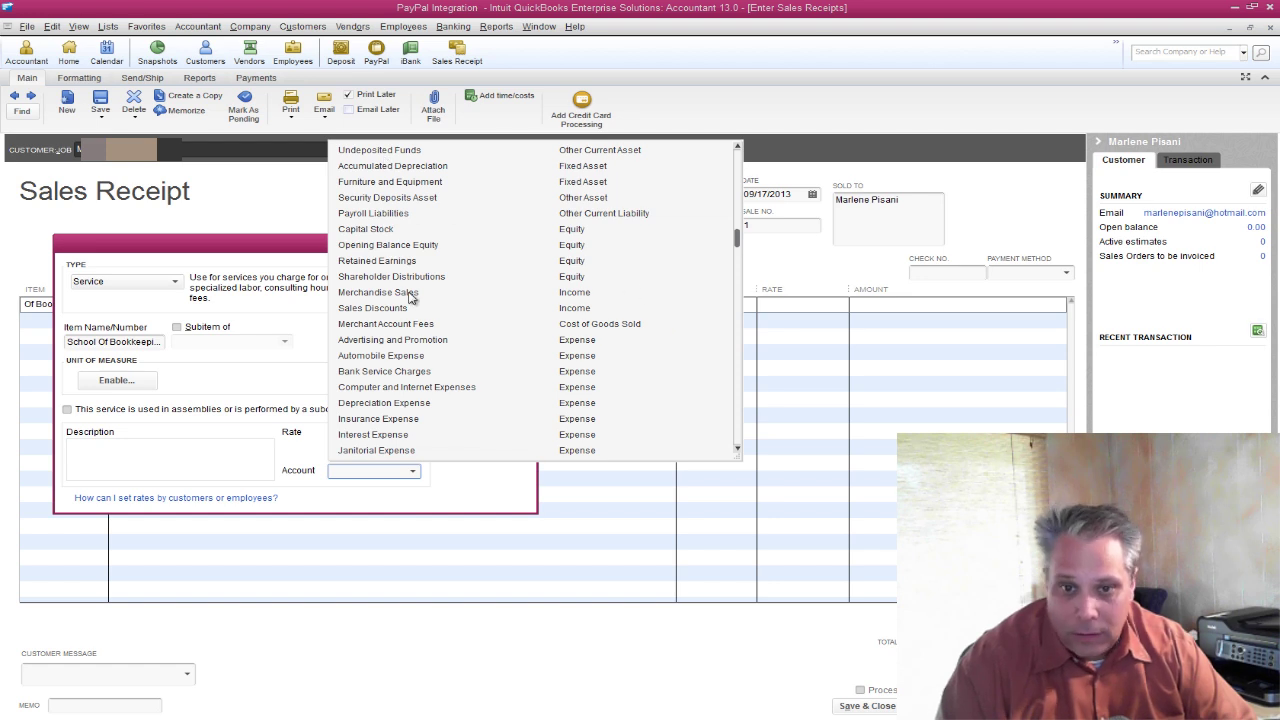
left_click(410, 292)
left_click(484, 273)
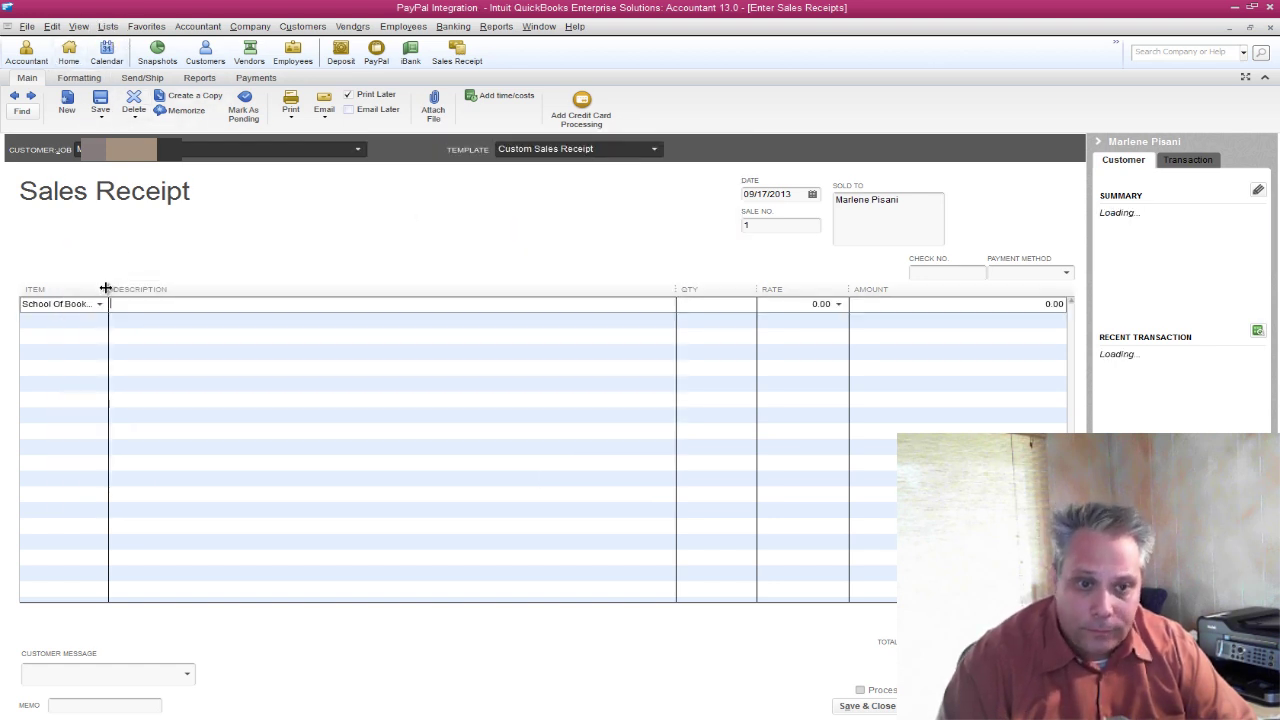
Set the School Of Bookkeeping line's rate to 147, clearing the mistaken quantity entry.
left_click_drag(108, 289, 167, 289)
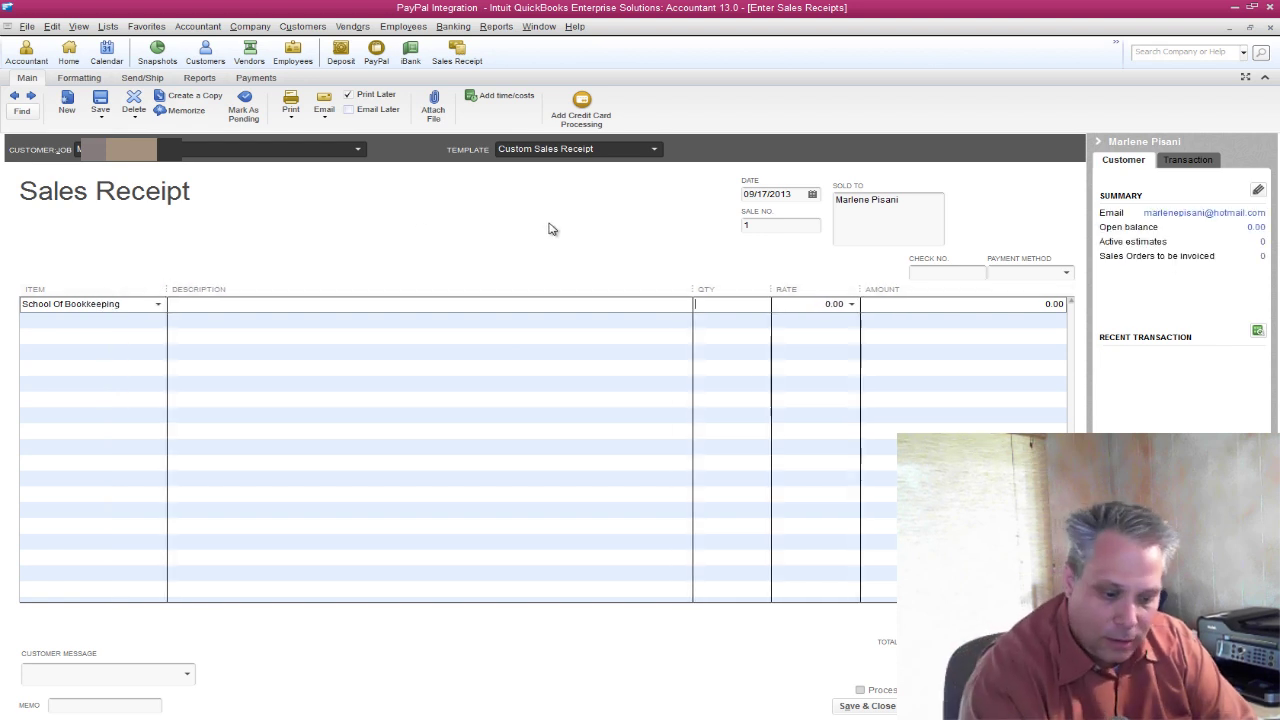
key("Tab")
key("Tab")
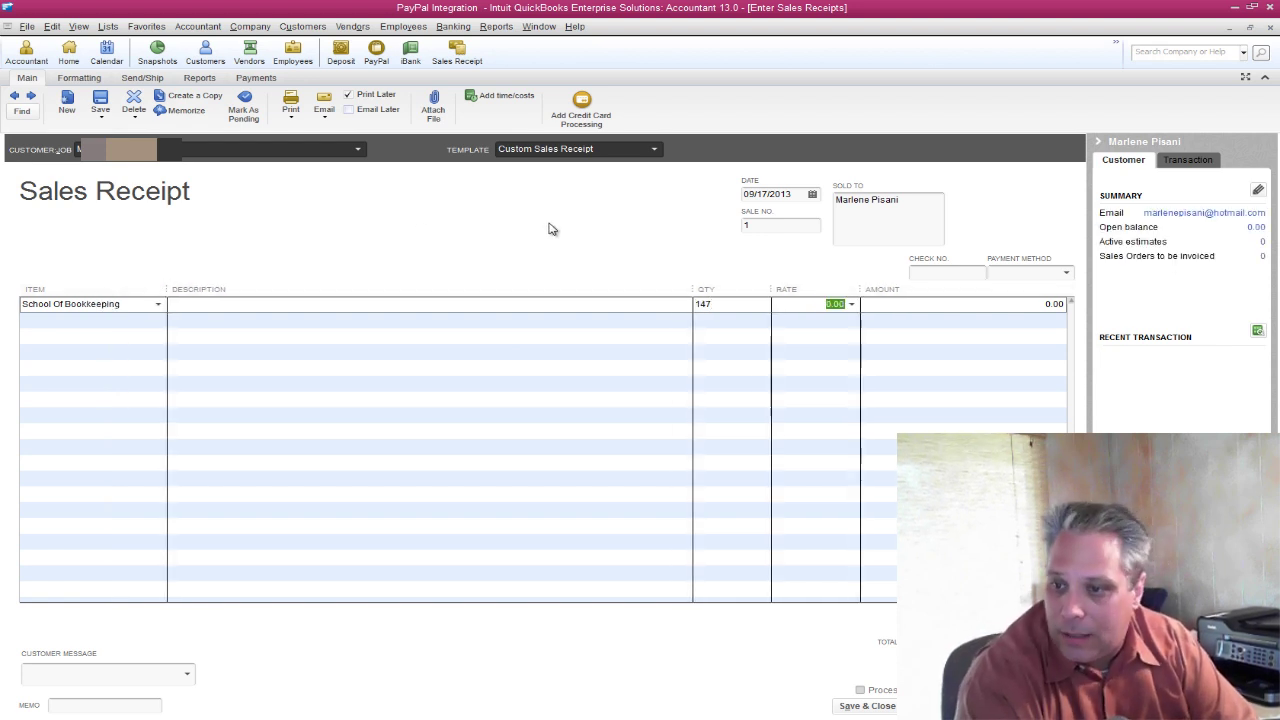
key("Tab")
key("shift+Tab")
key("shift+Tab")
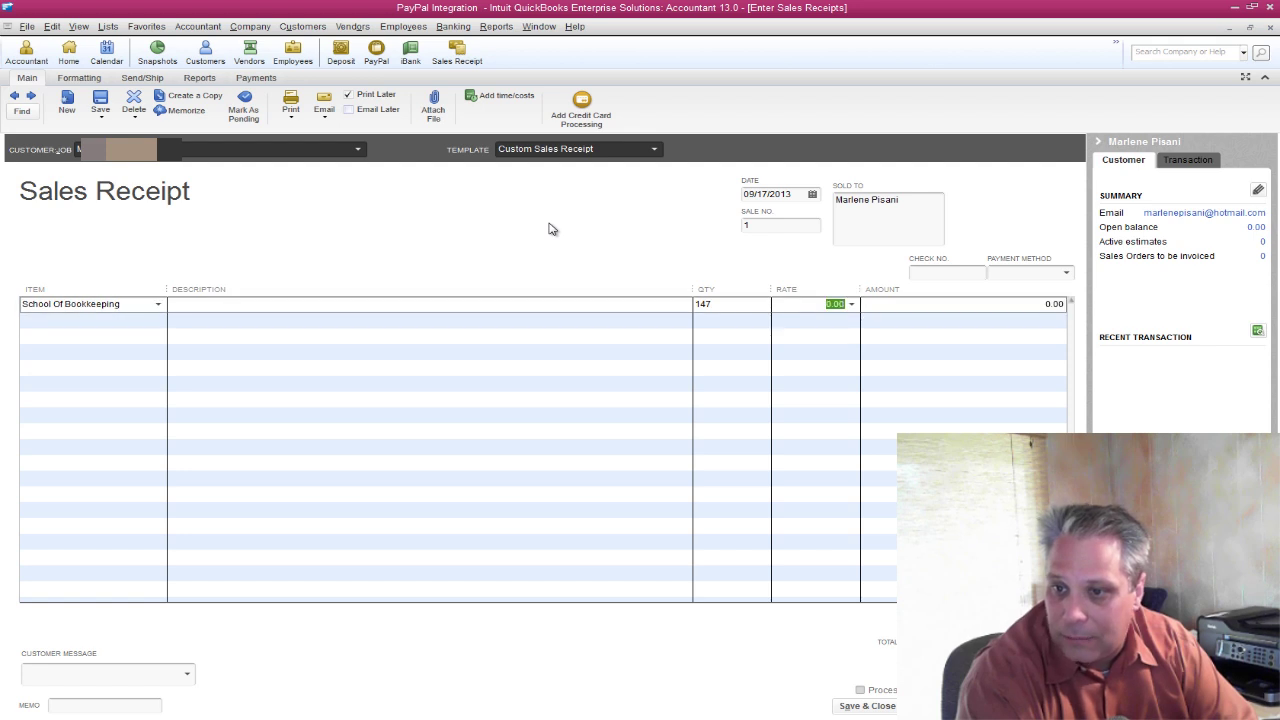
key("shift+Tab")
key("Delete")
key("Tab")
type("147")
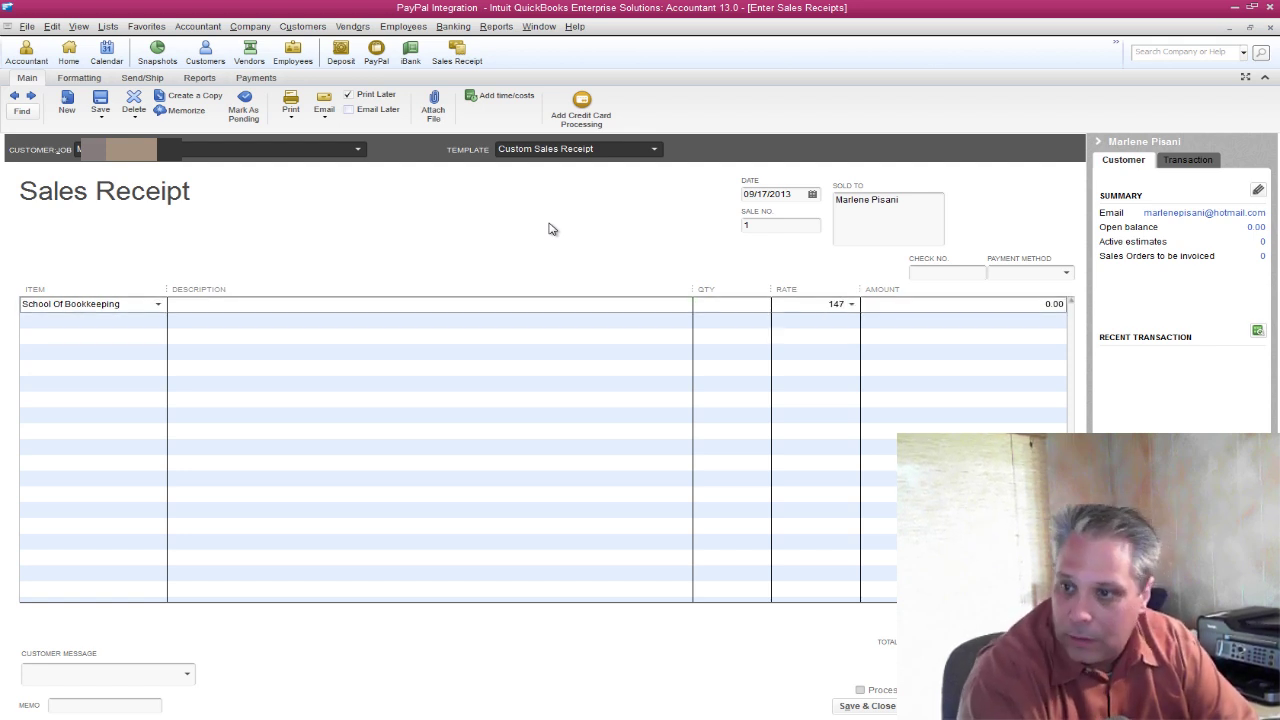
key("Tab")
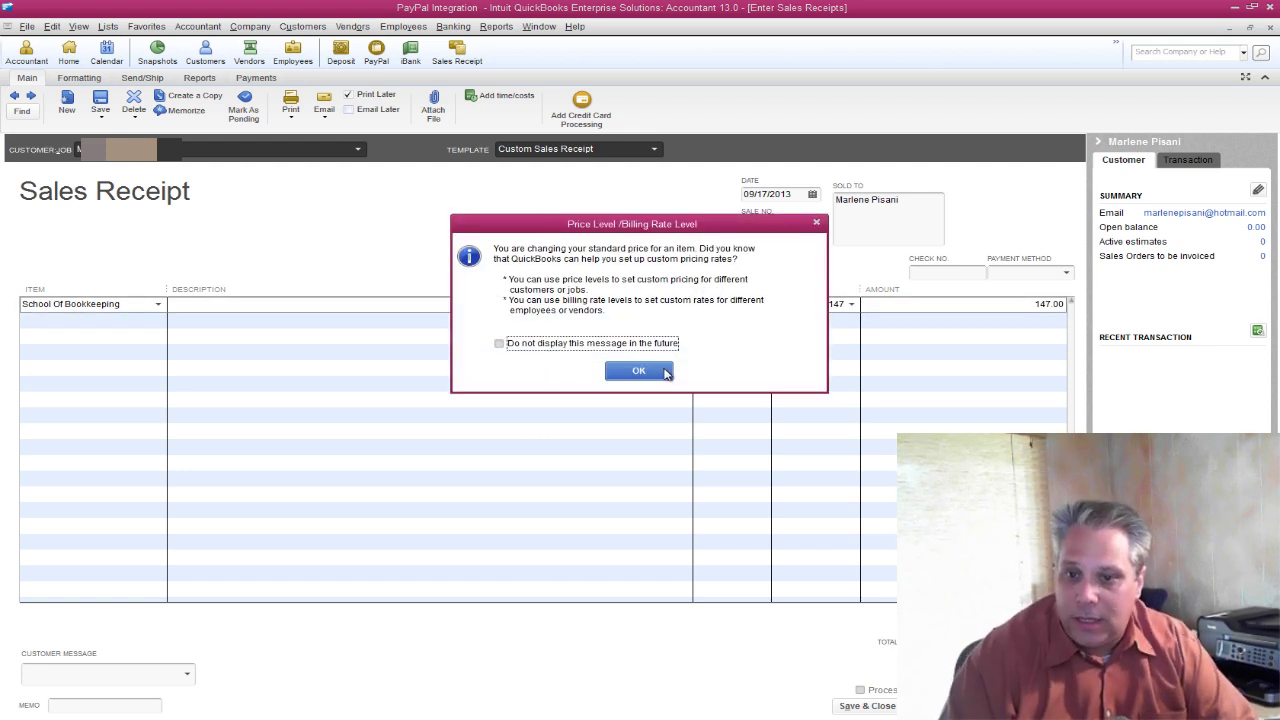
Turn off the price level notice and save and close the sales receipt.
left_click(533, 346)
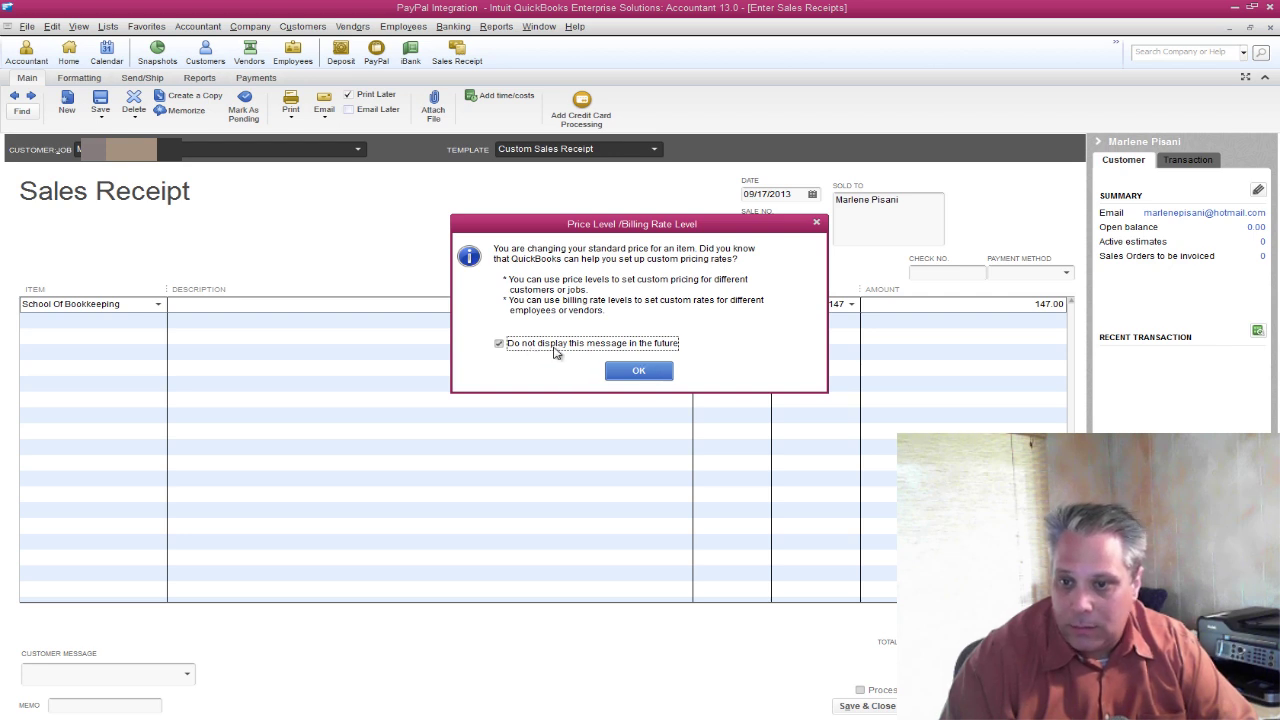
left_click(640, 370)
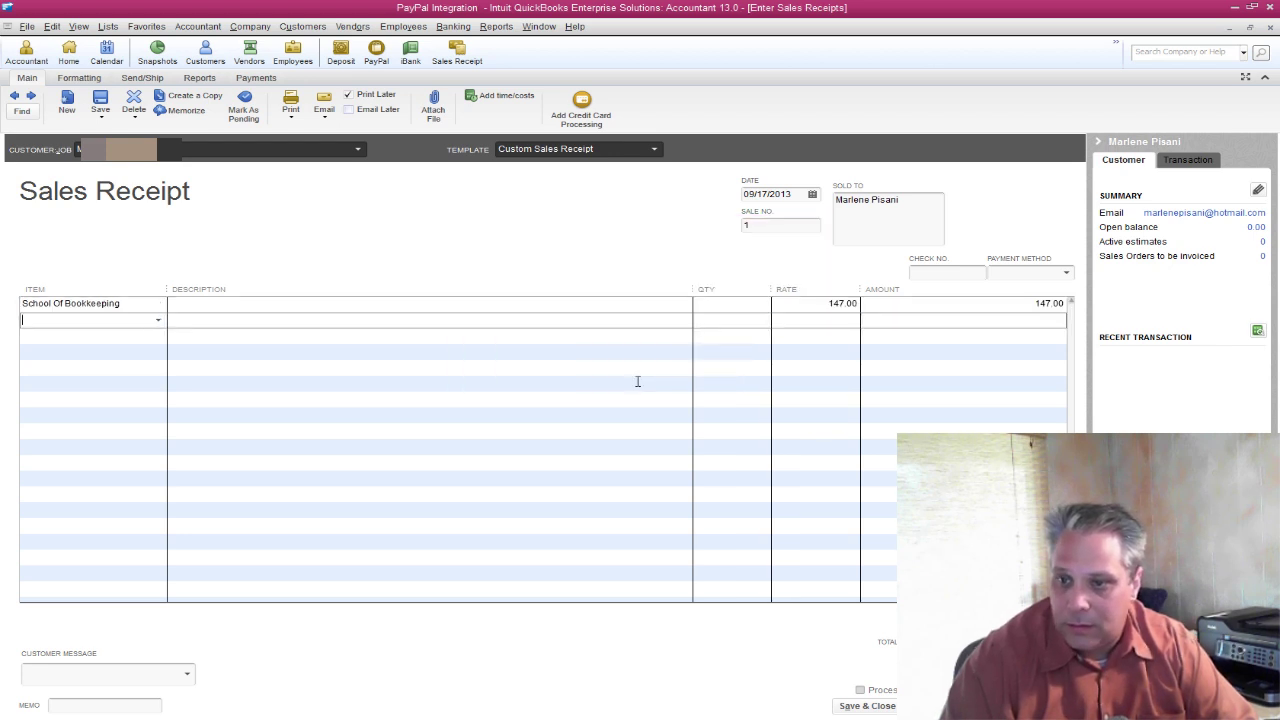
left_click(865, 706)
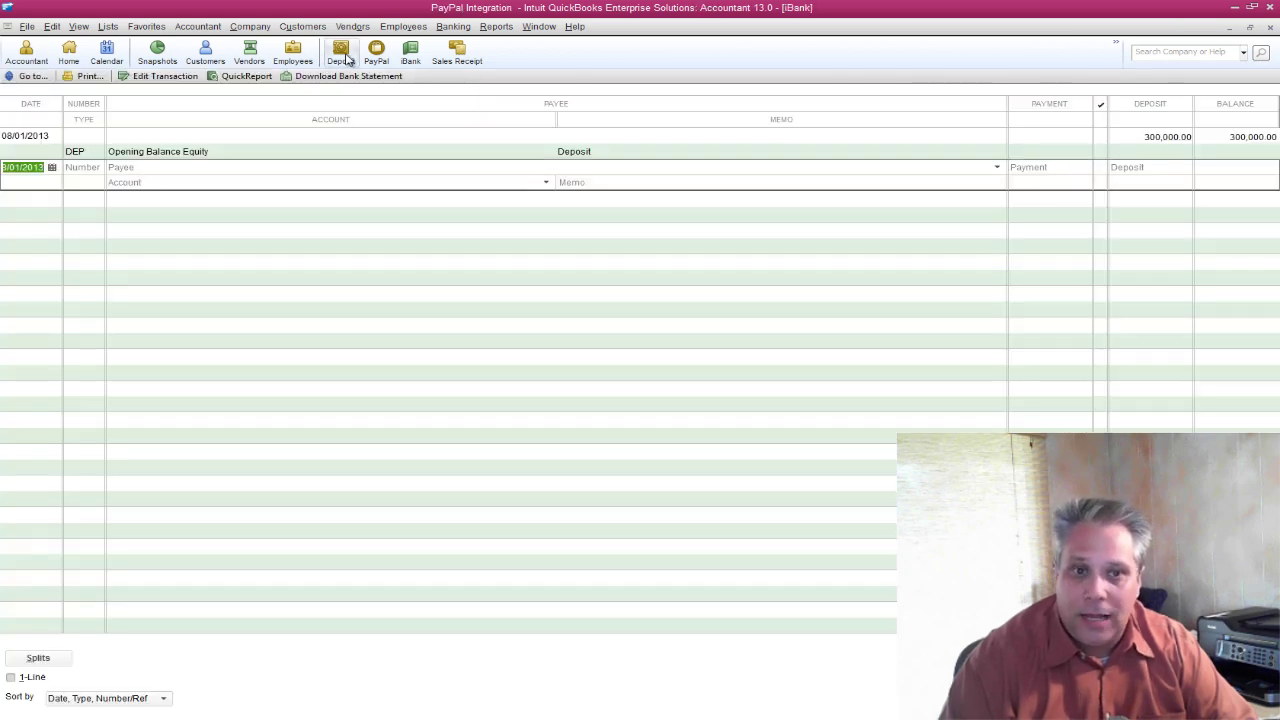
Start a deposit into the PayPal account dated 09/17/2013.
left_click(1250, 27)
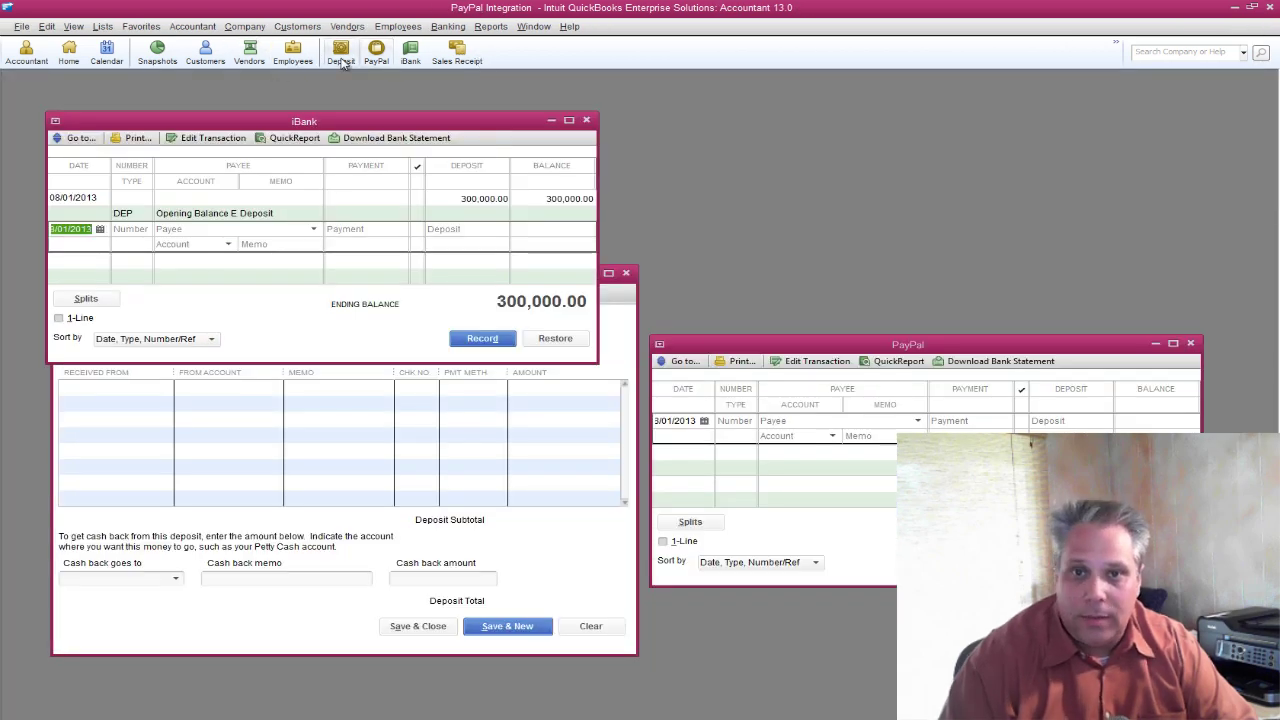
left_click(341, 58)
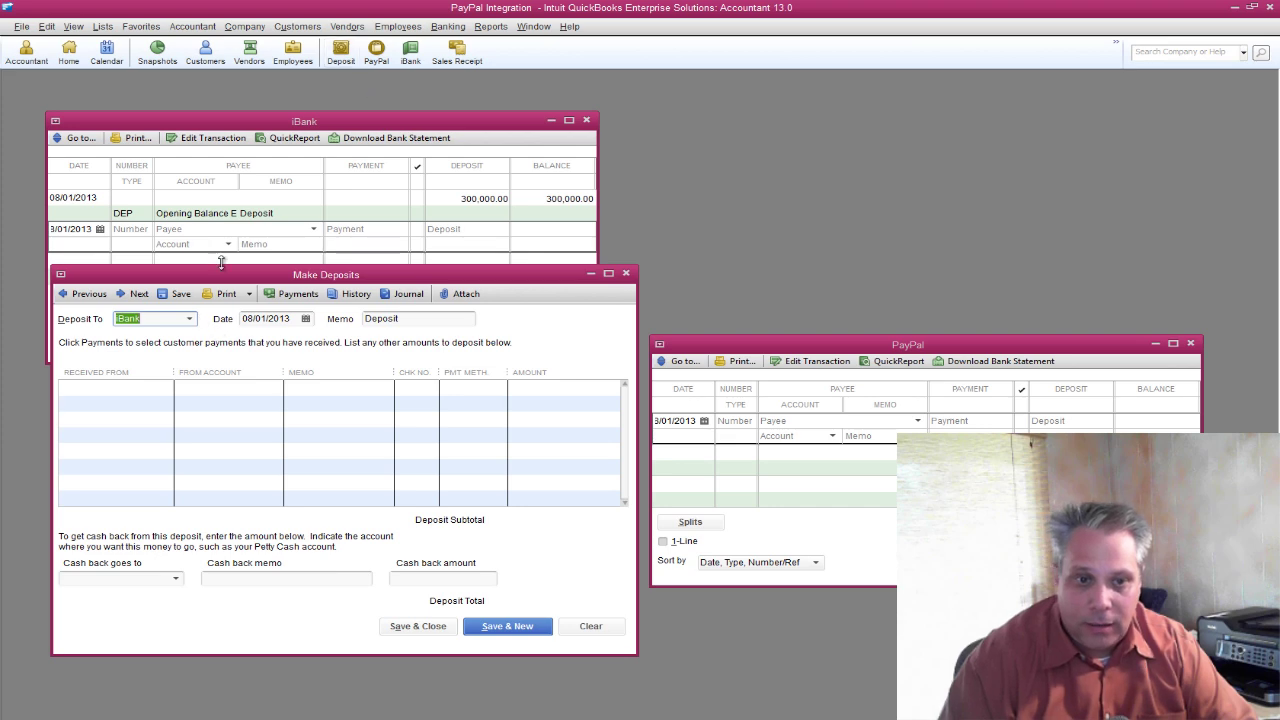
left_click_drag(221, 278, 657, 128)
type("PayPal")
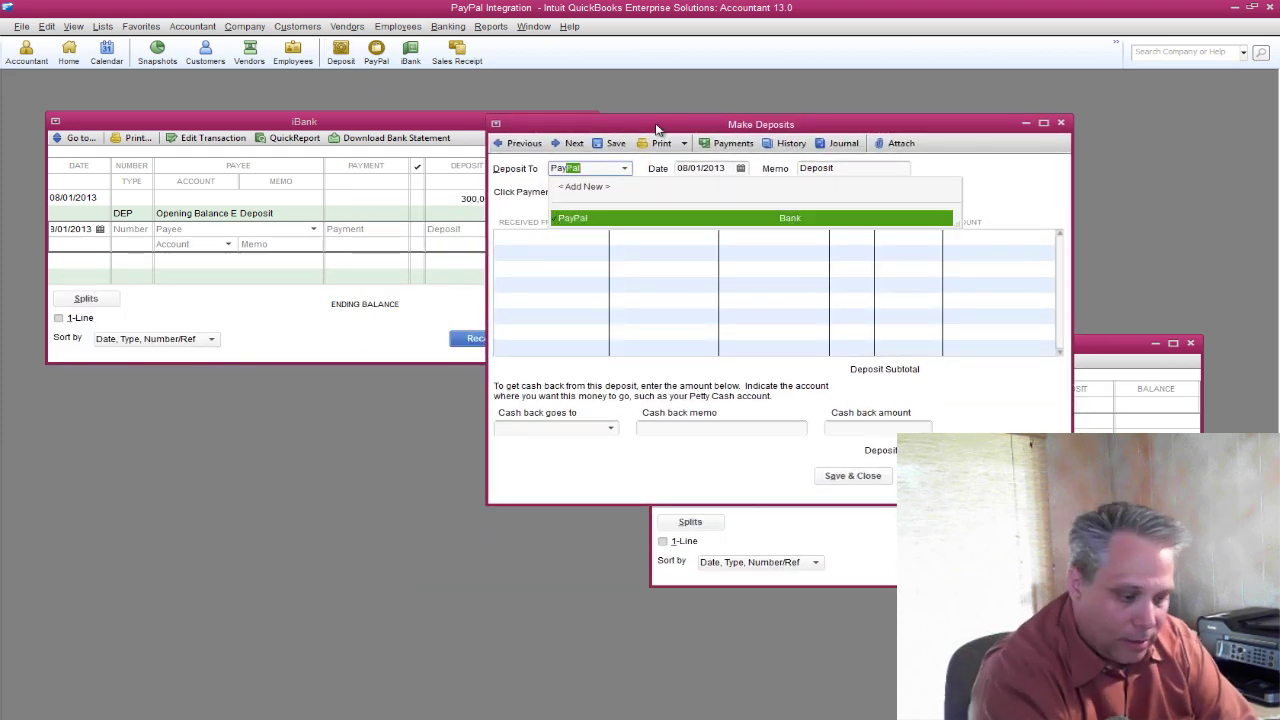
key("Tab")
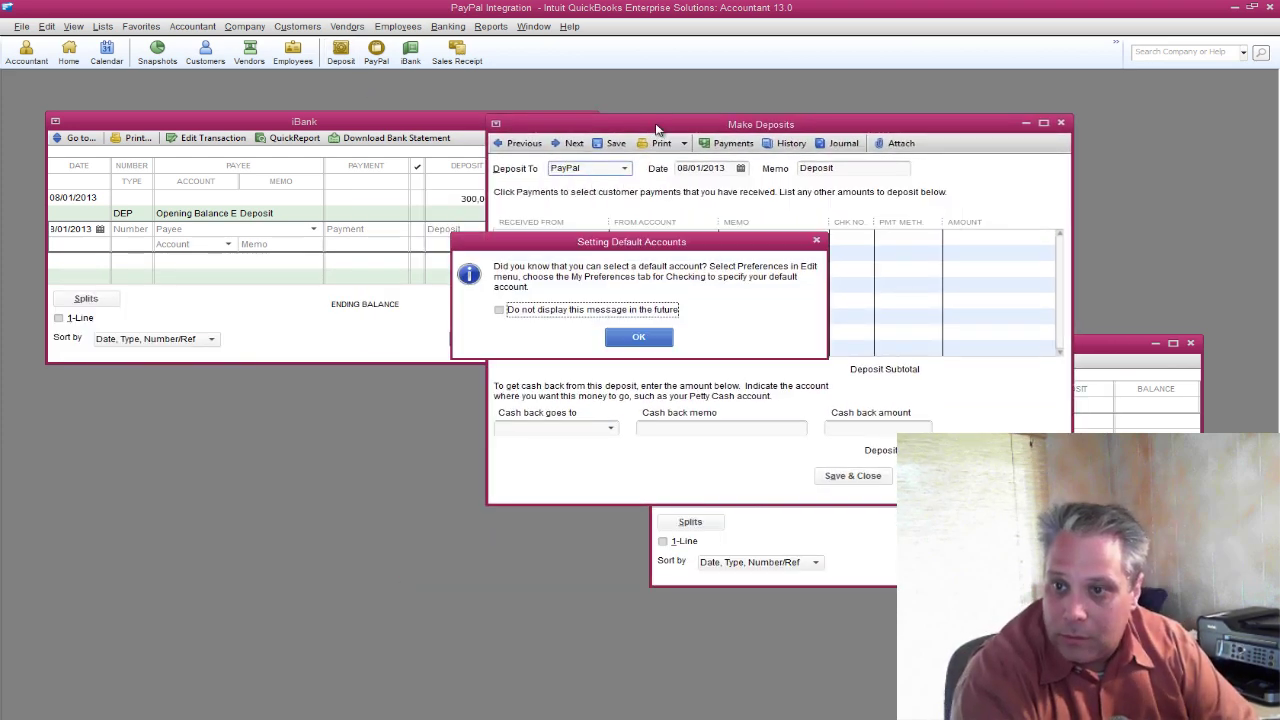
key("Return")
key("alt+Tab")
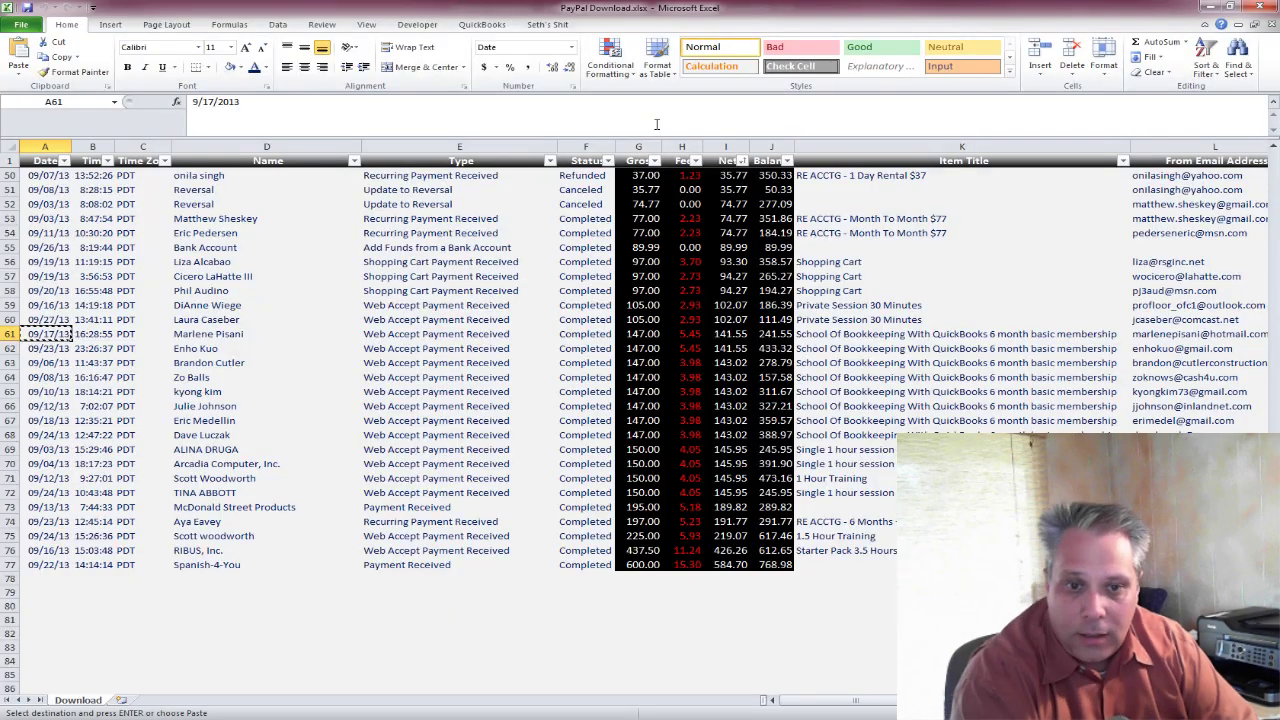
key("alt+Tab")
key("t")
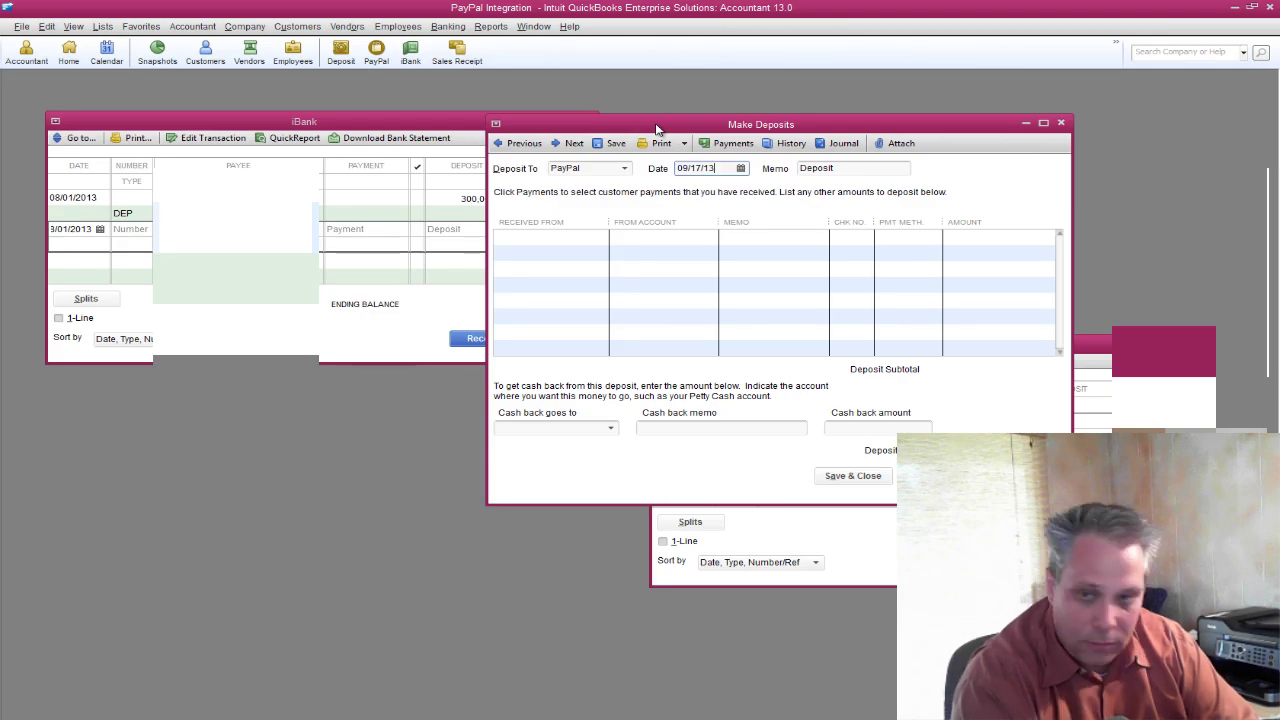
key("Tab")
key("Tab")
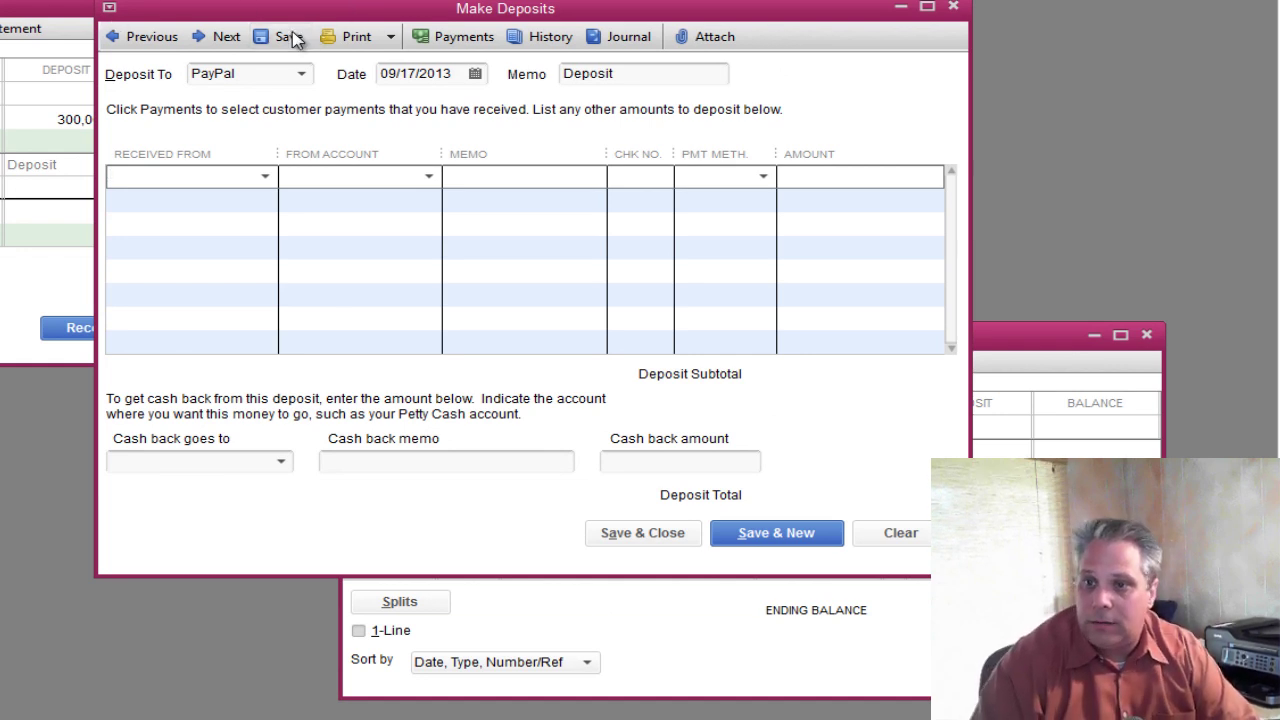
Add the 147.00 sales receipt from Undeposited Funds to the deposit.
left_click(452, 40)
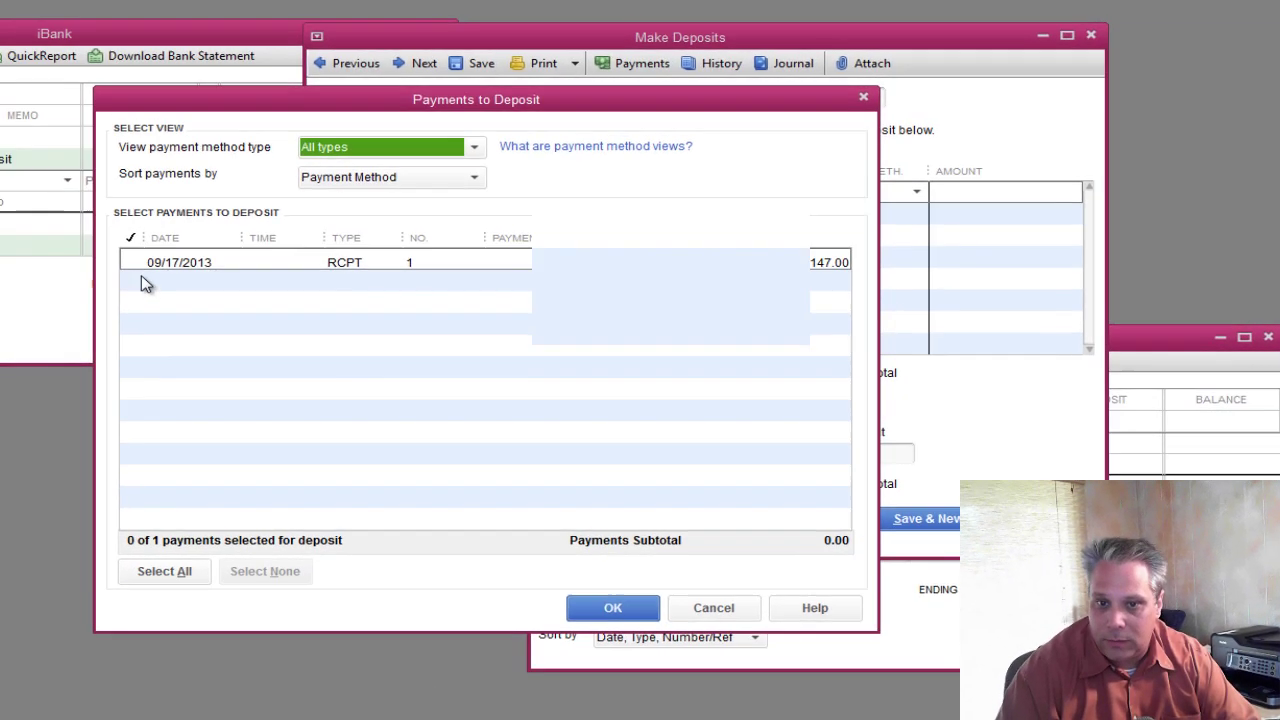
left_click(141, 275)
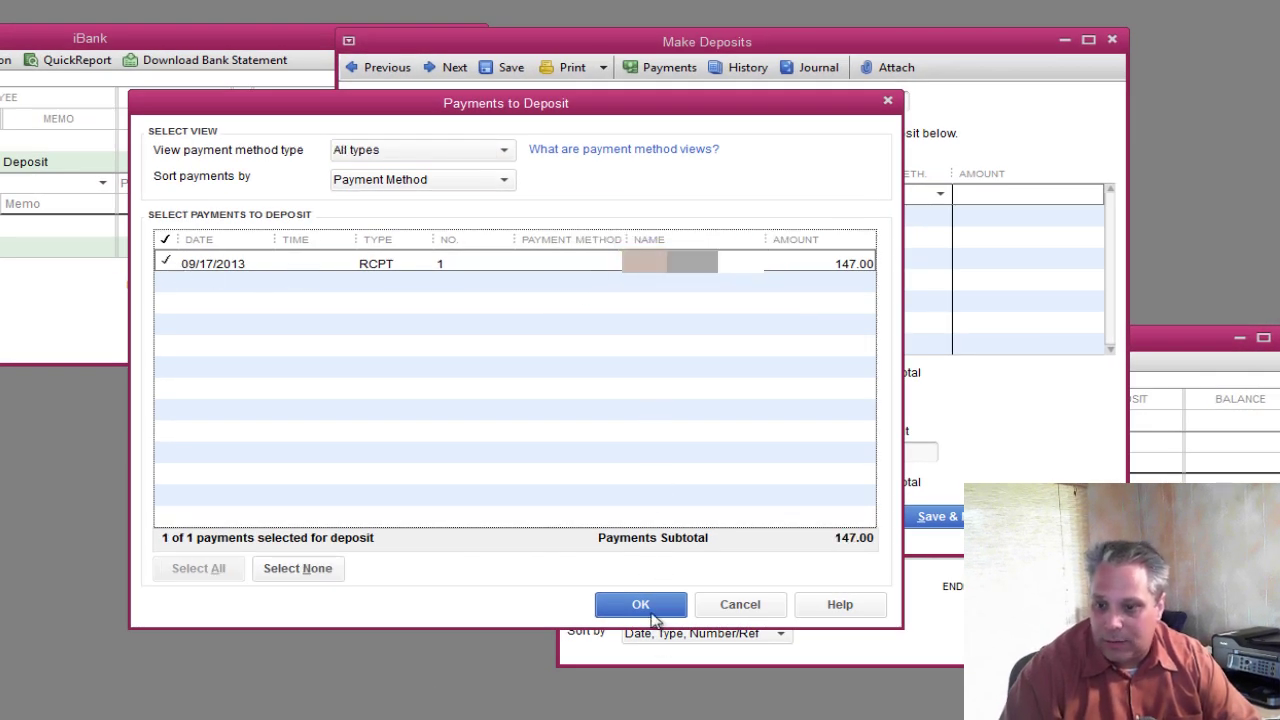
left_click(648, 610)
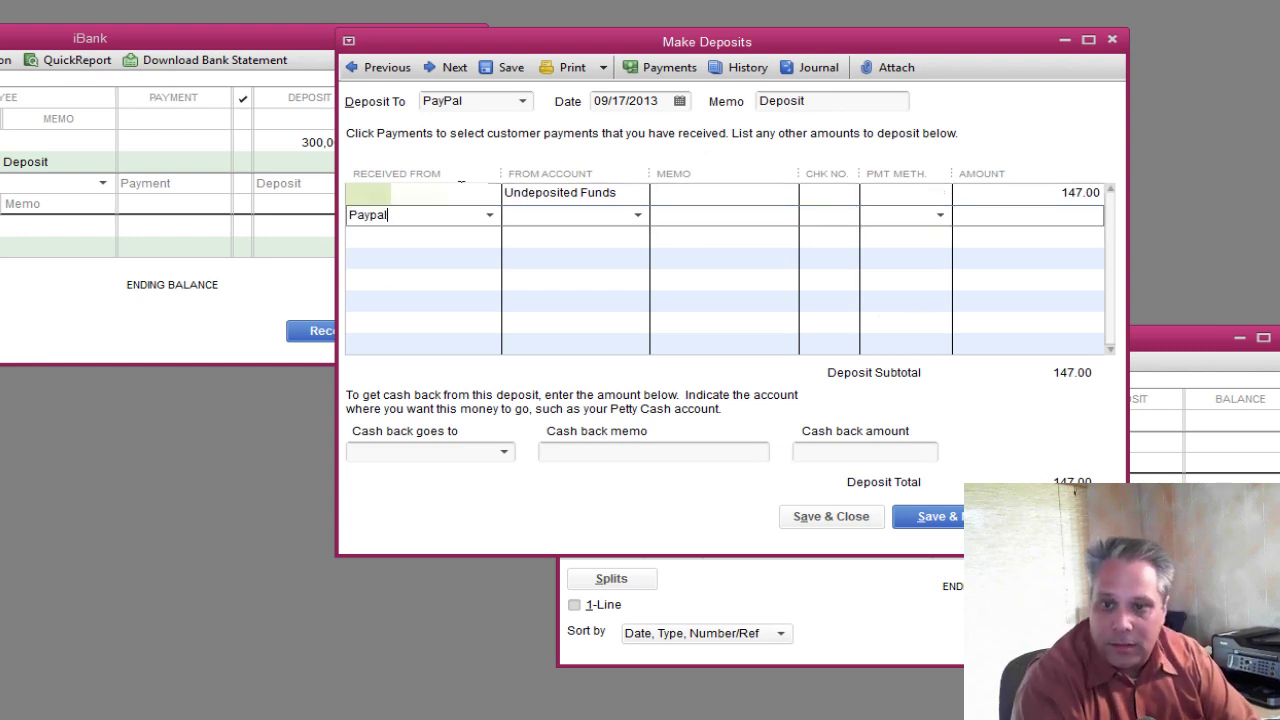
Add Paypal as a new name on the second line, entering Credit Card Processing Fees as account.
key("Tab")
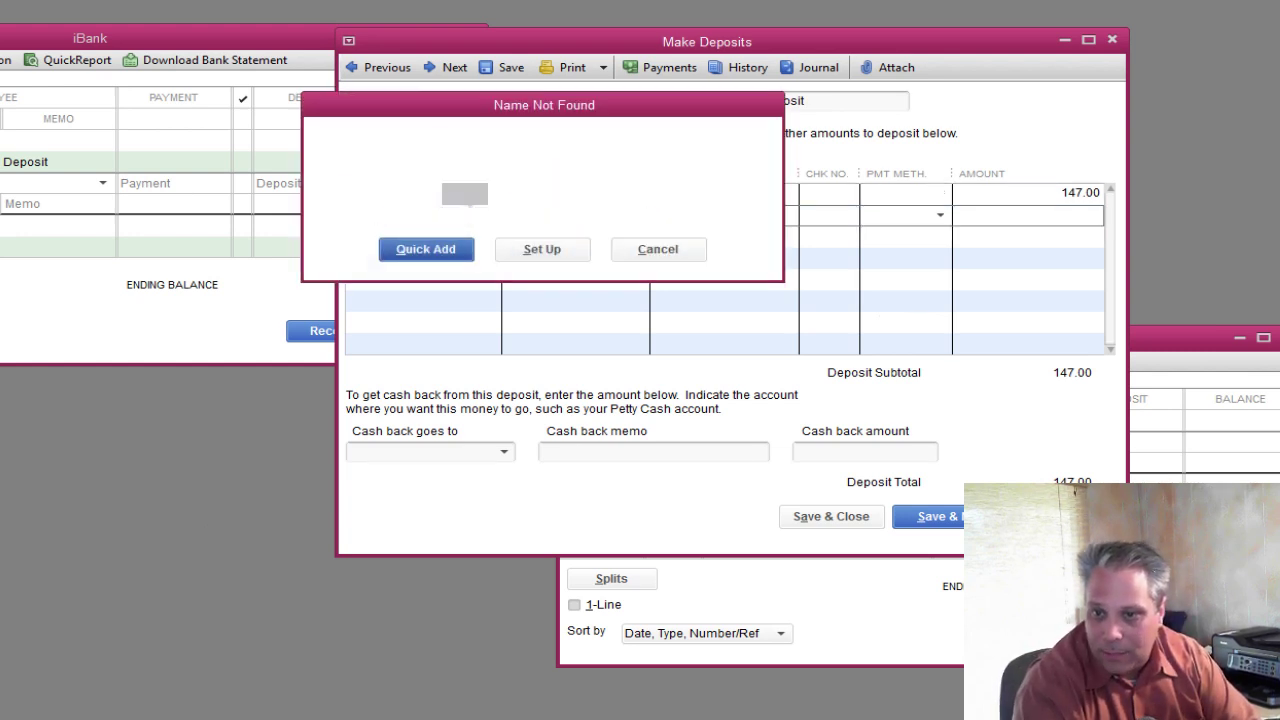
key("Return")
key("Down")
key("Down")
key("Down")
key("Return")
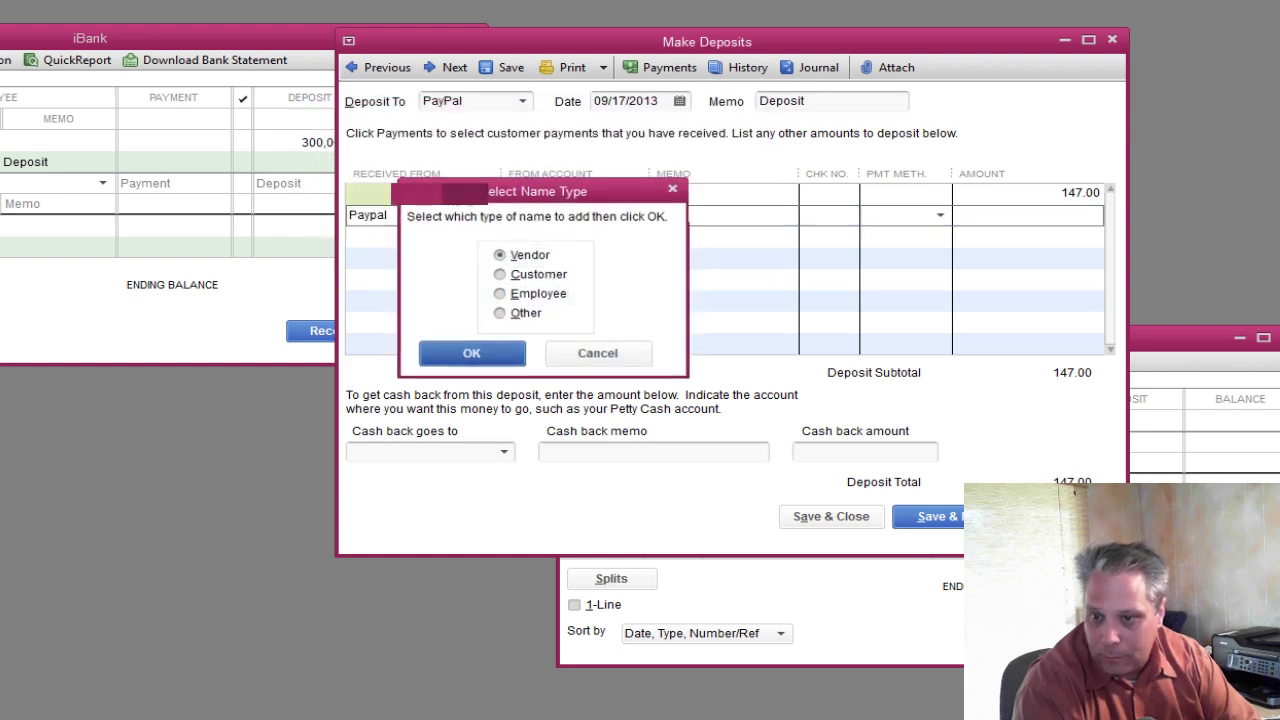
type("Credit Card Pro")
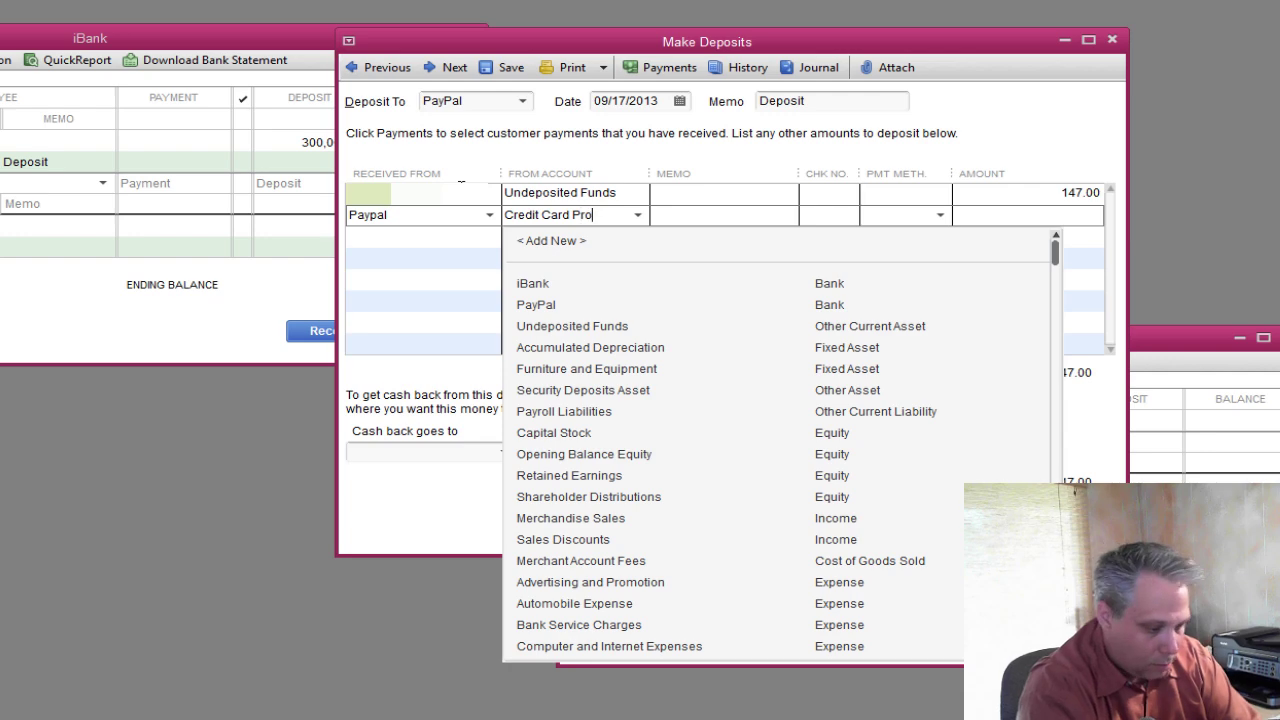
type("cessing Fees")
Set up Credit Card Processing Fees as a new Cost of Goods Sold account on the Paypal line.
key("Tab")
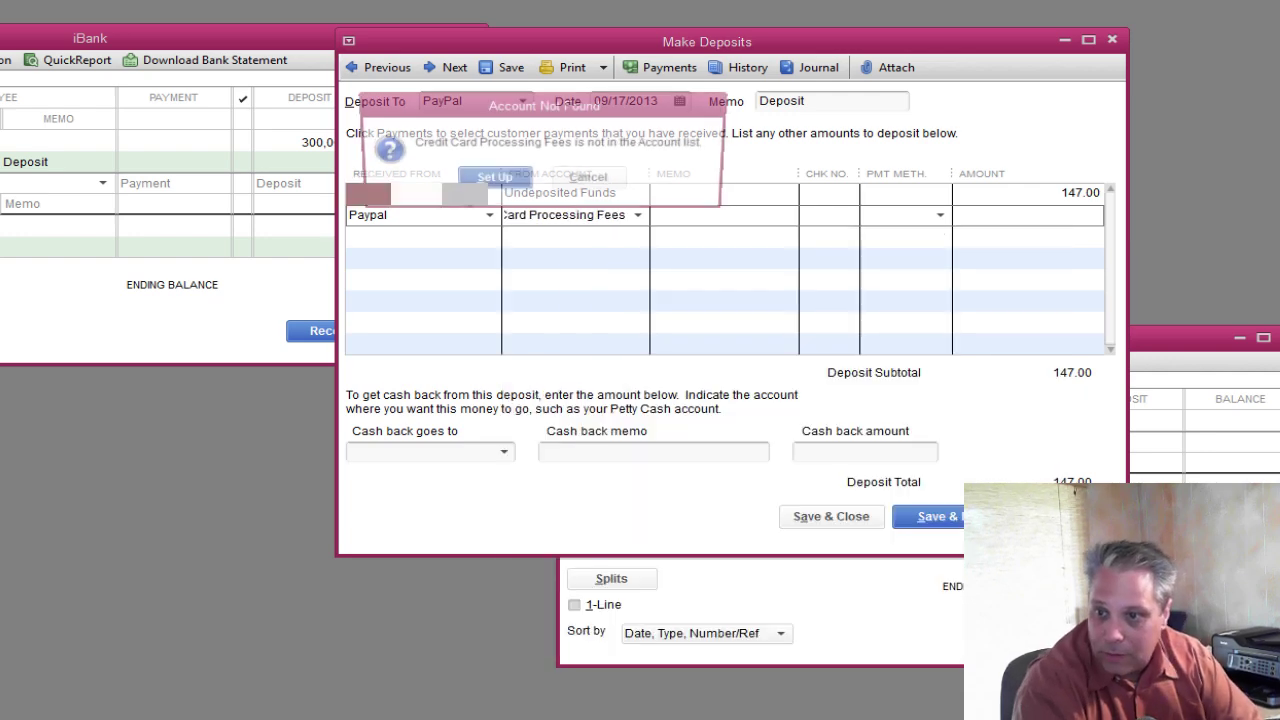
key("Return")
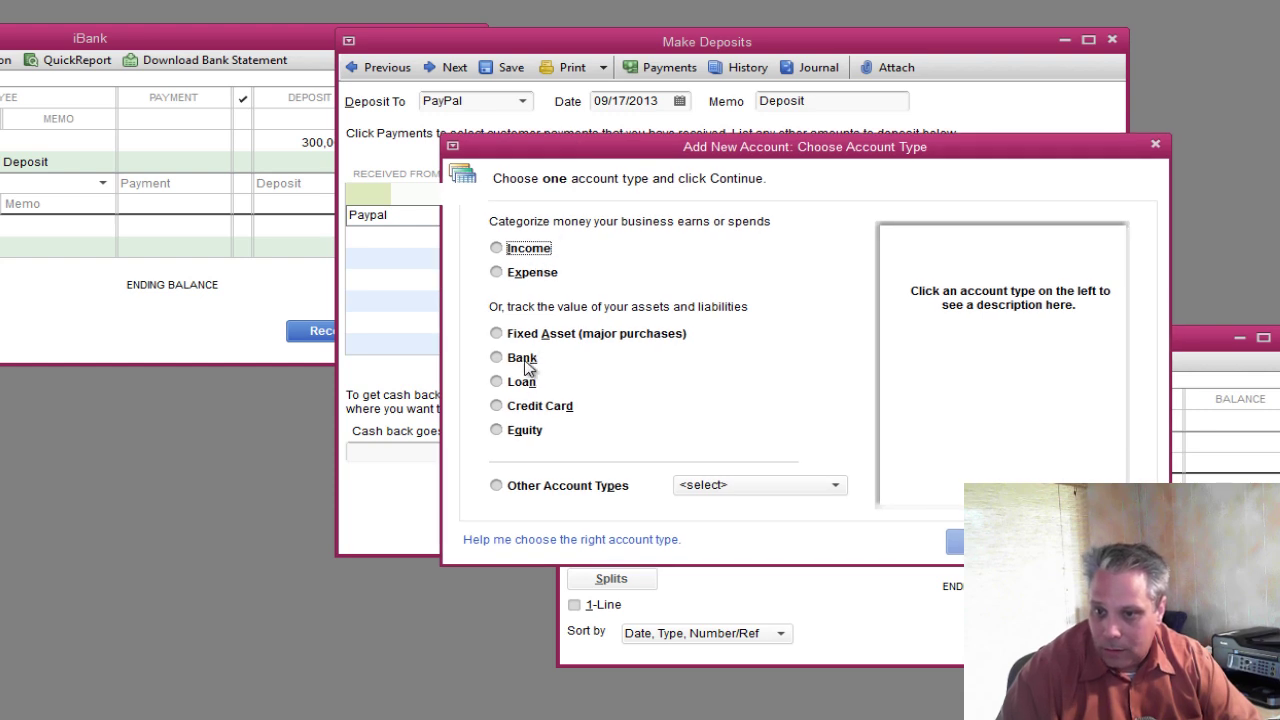
left_click(717, 487)
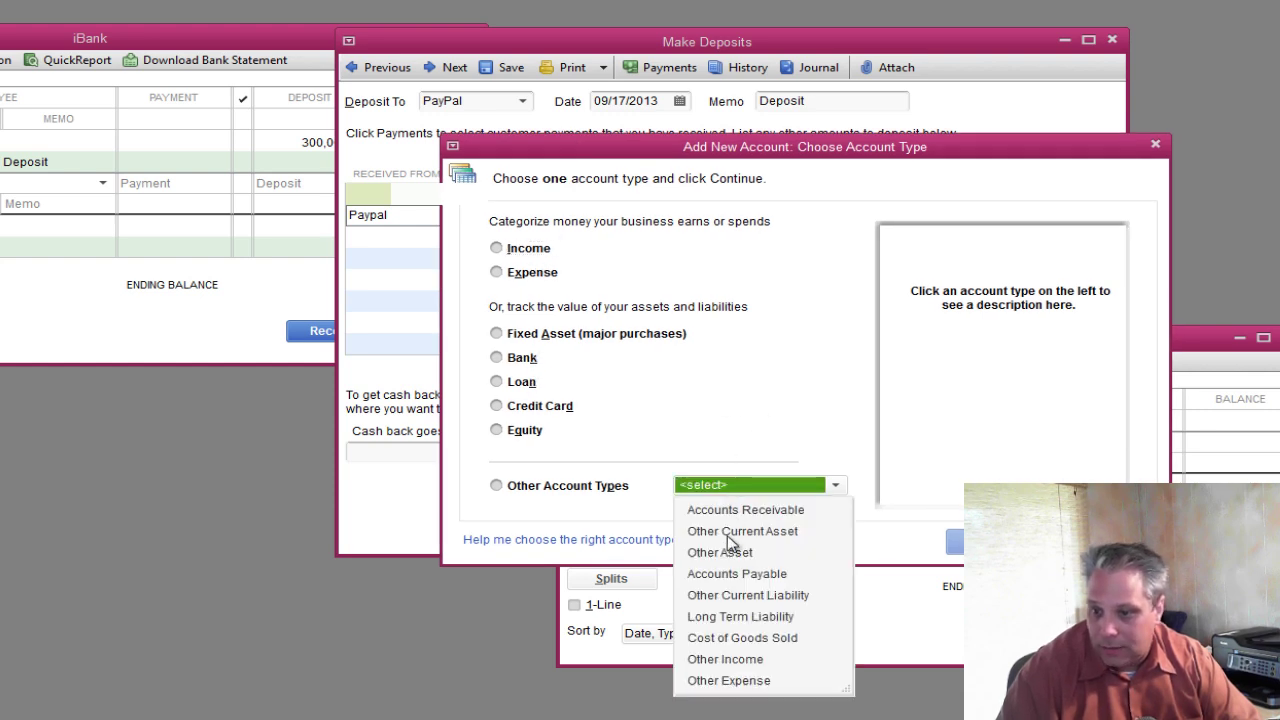
left_click(722, 641)
key("Return")
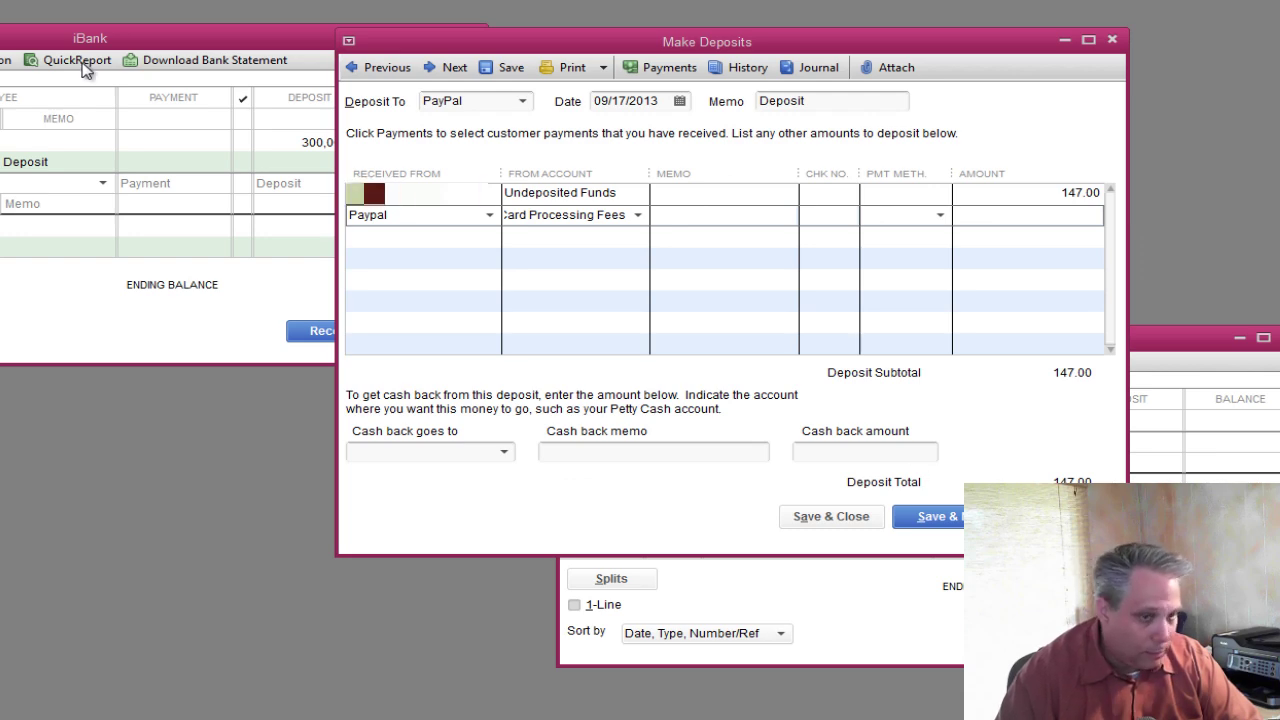
left_click(745, 630)
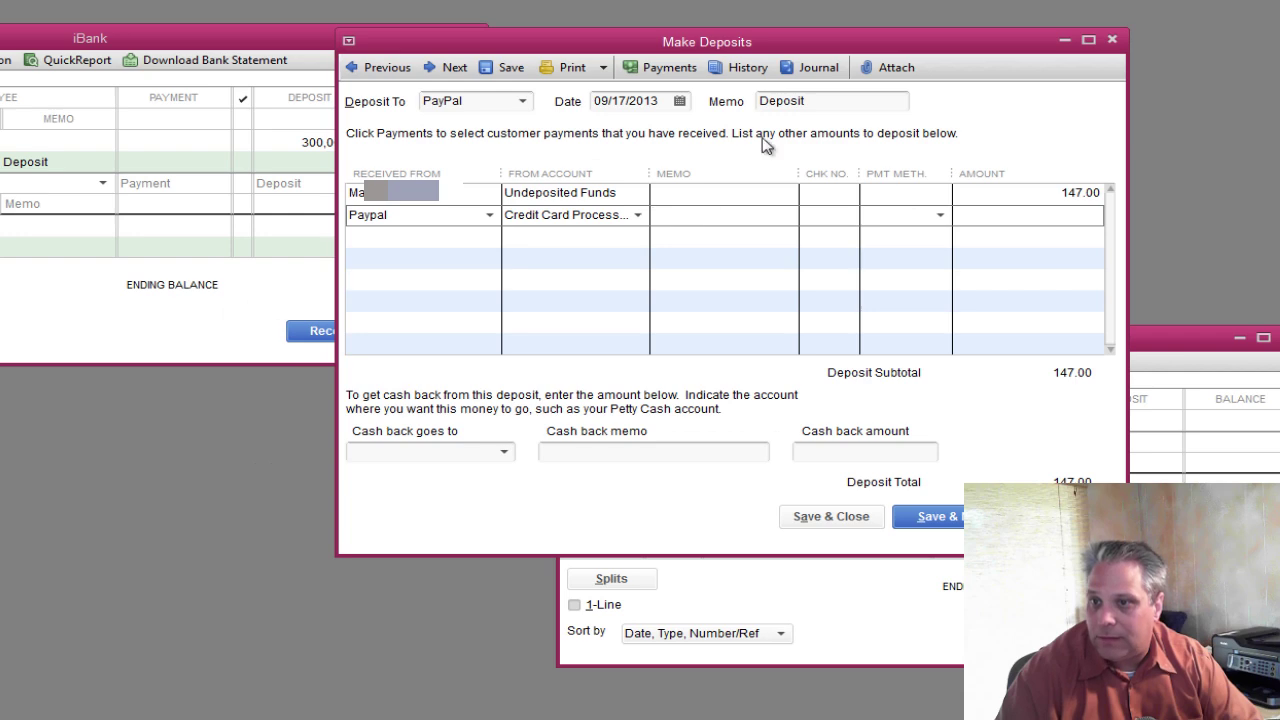
left_click_drag(828, 41, 655, 70)
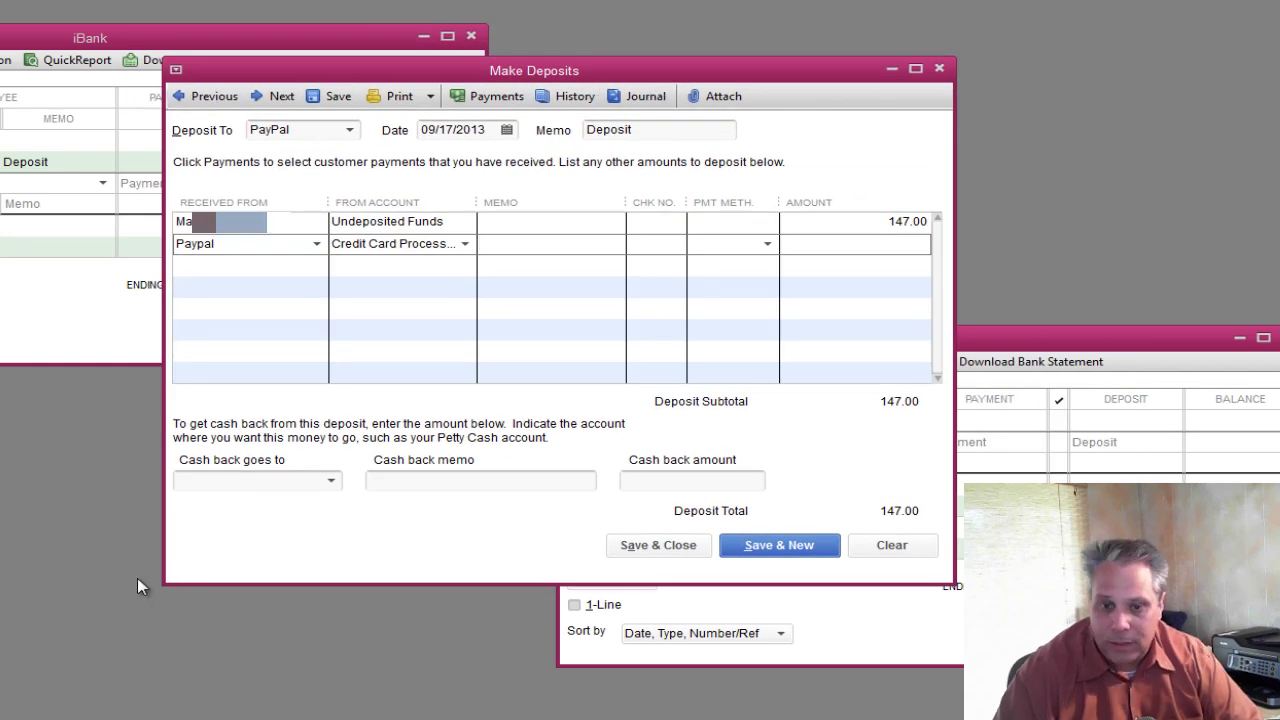
left_click_drag(163, 583, 54, 659)
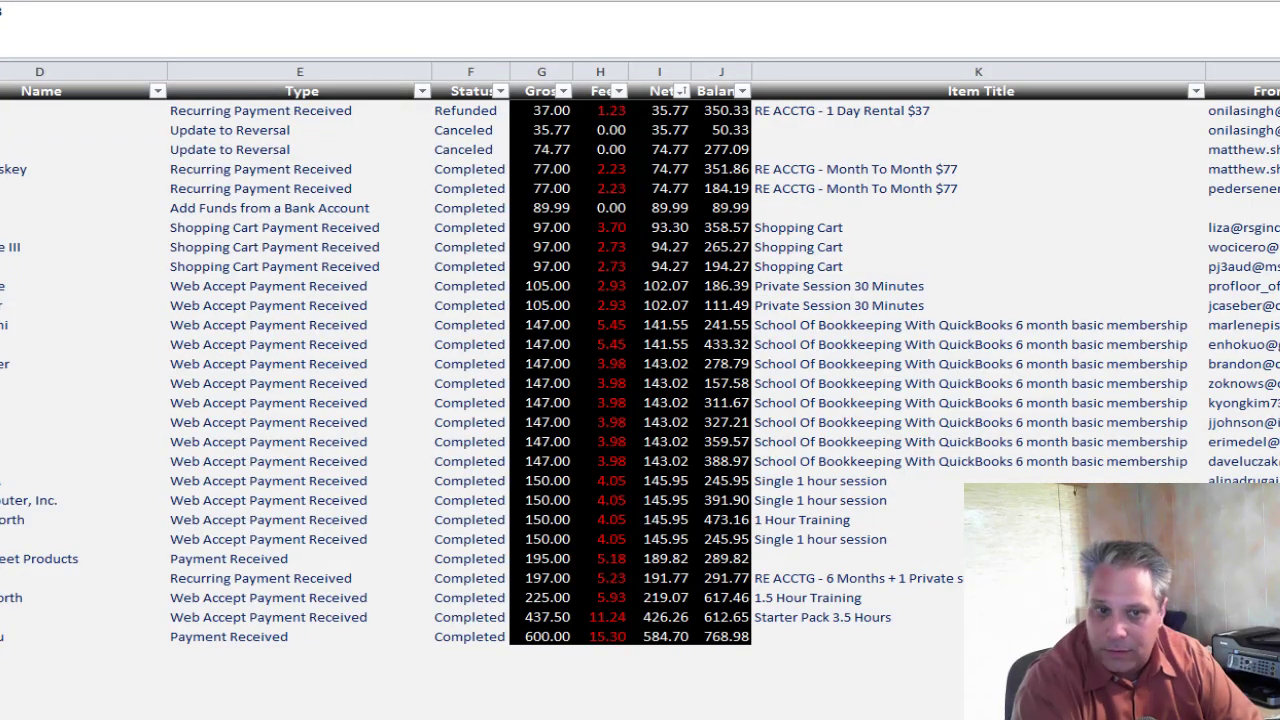
Enter the 5.45 PayPal fee from Excel as -5.45 on the Paypal deposit line.
left_click(84, 324)
left_click(470, 325)
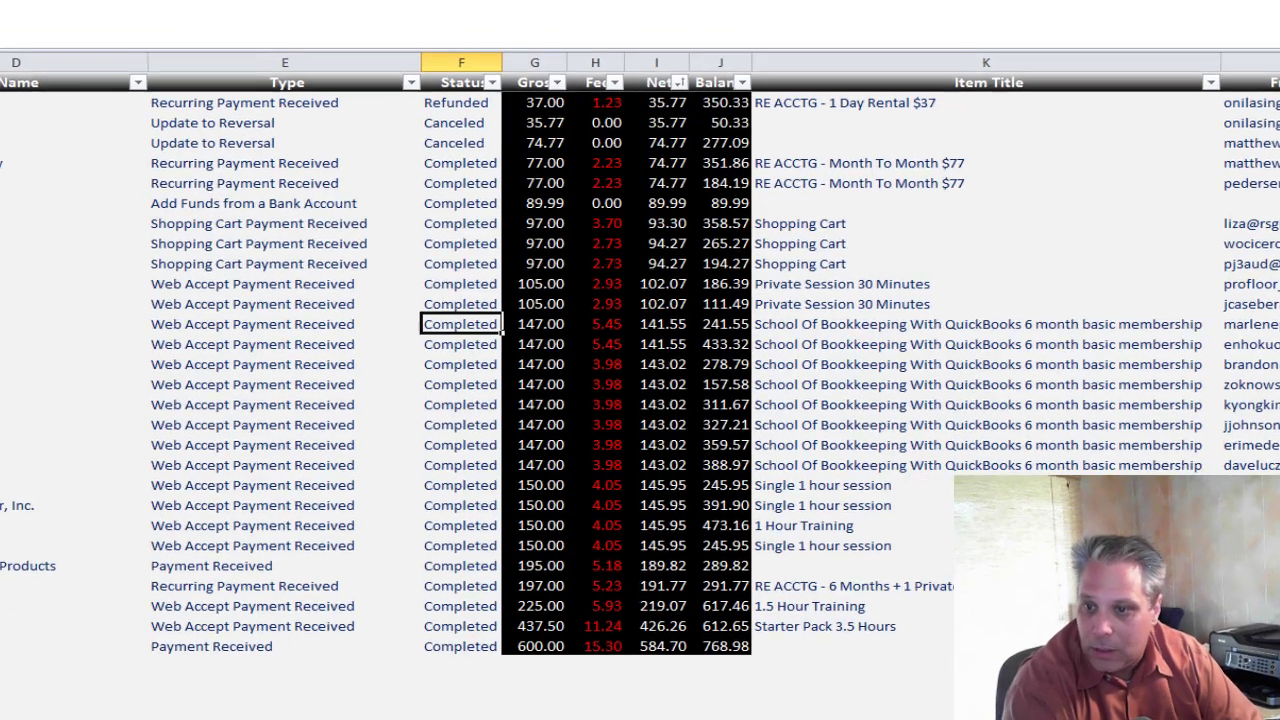
left_click(600, 325)
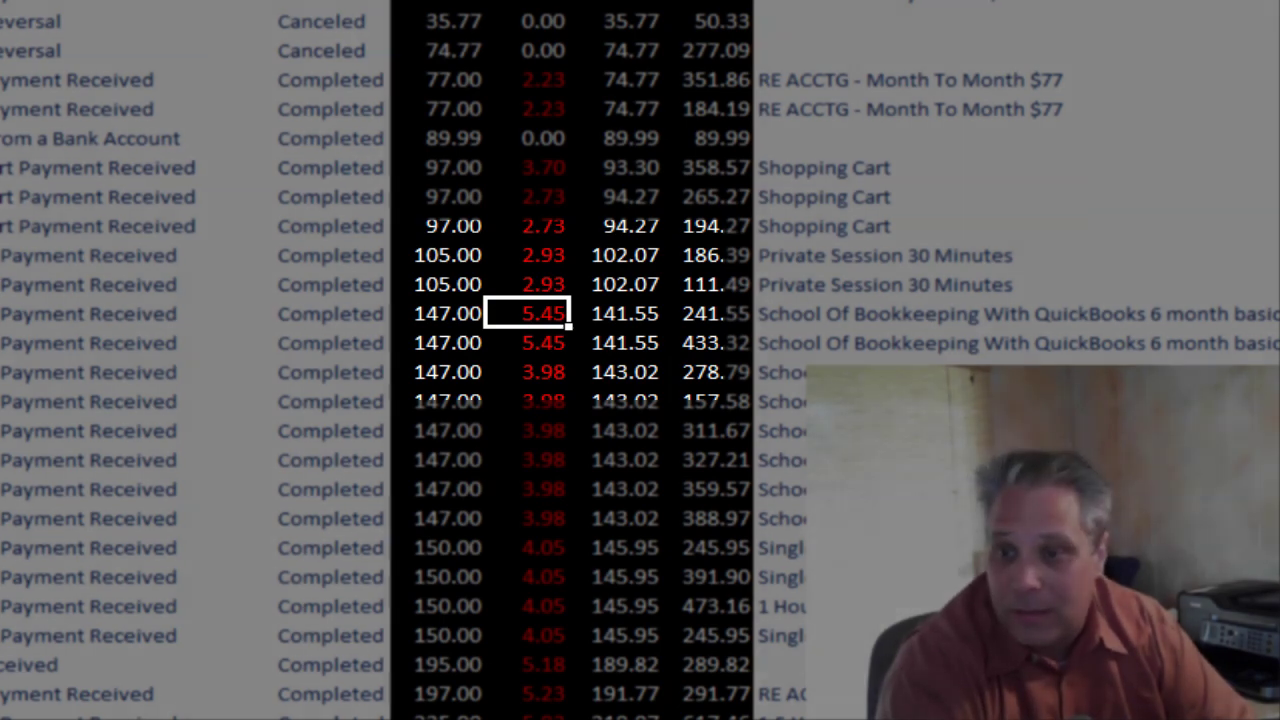
key("ctrl+c")
key("alt+Tab")
type("-")
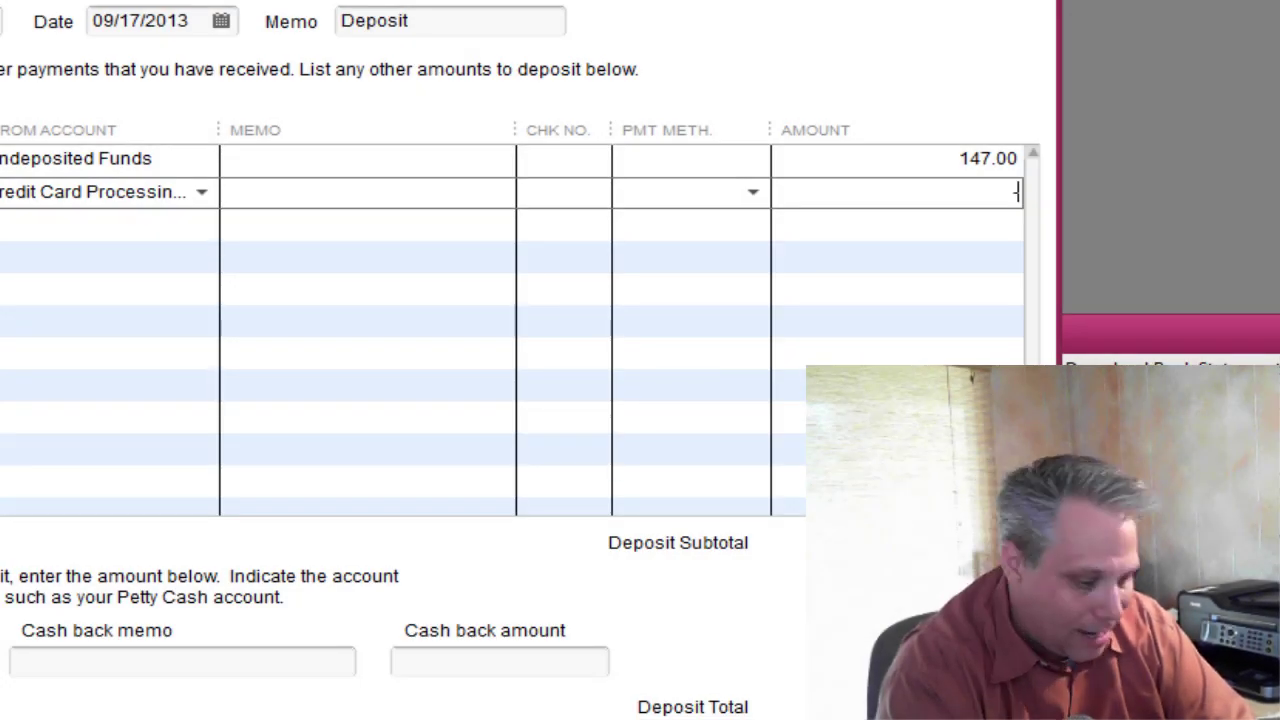
key("ctrl+v")
key("Tab")
key("shift+Tab")
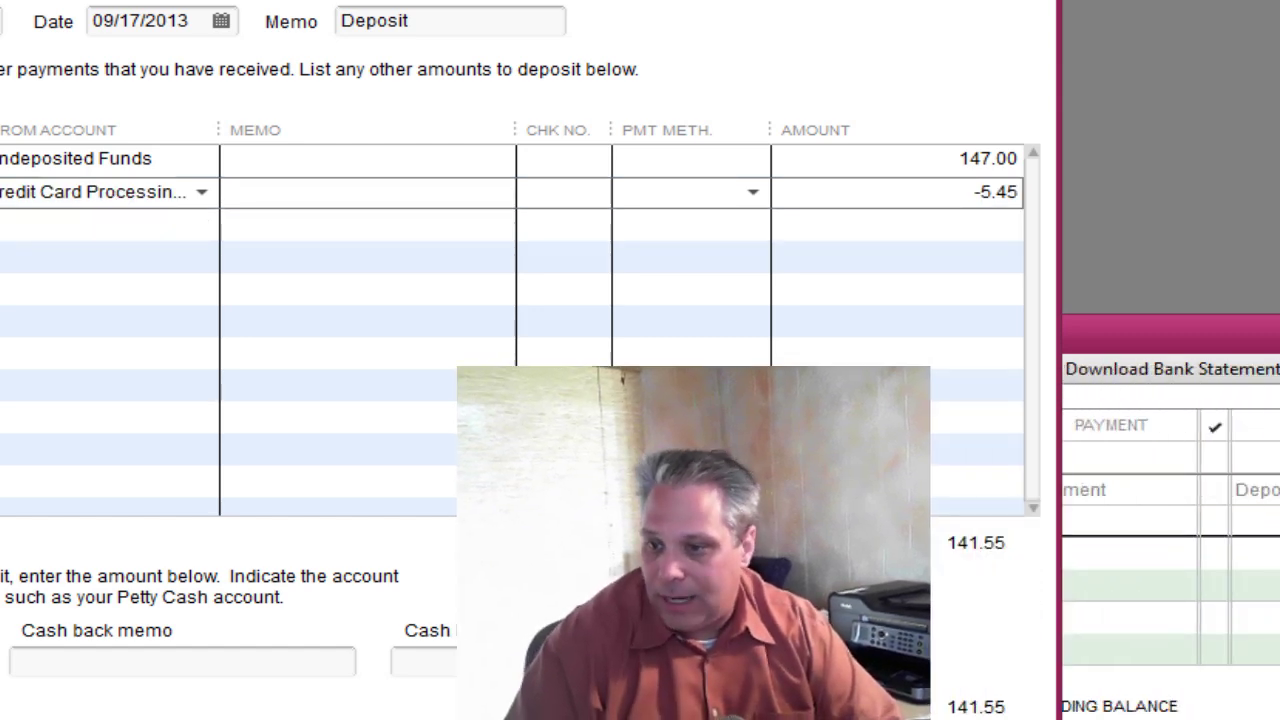
Check the 141.55 net against Excel, save the deposit, then return to the export.
key("alt+Tab")
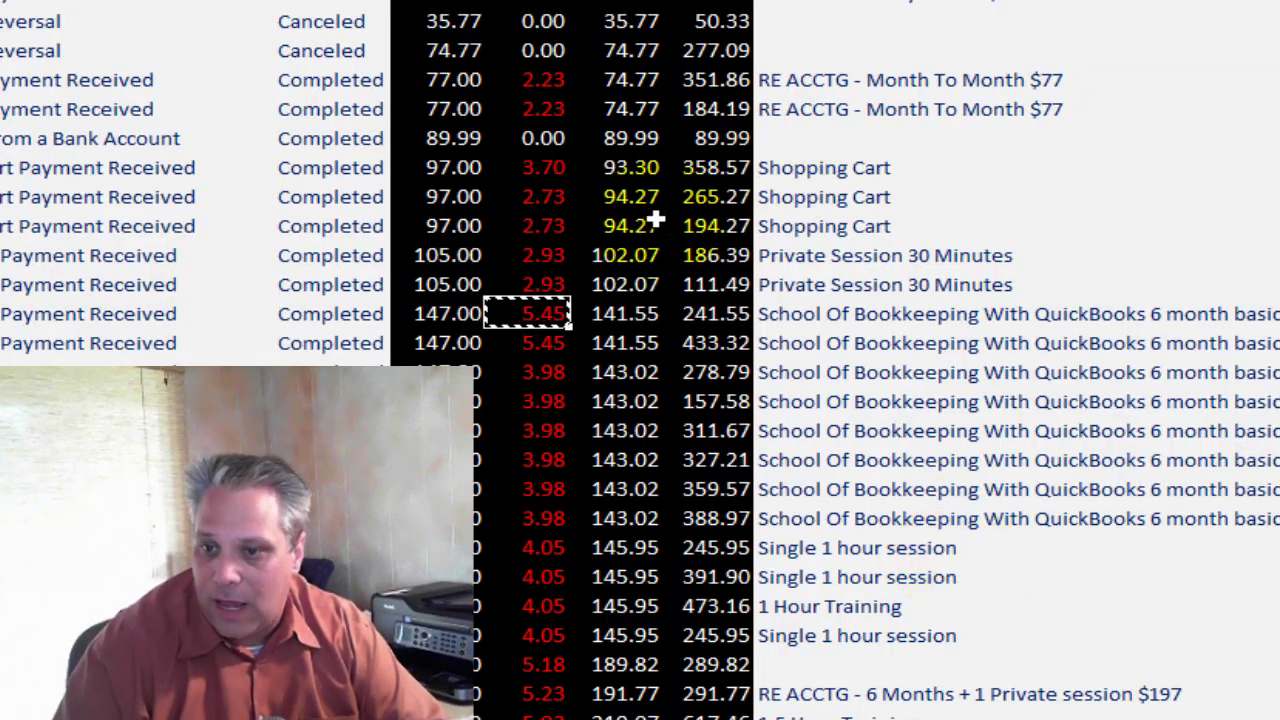
left_click(625, 313)
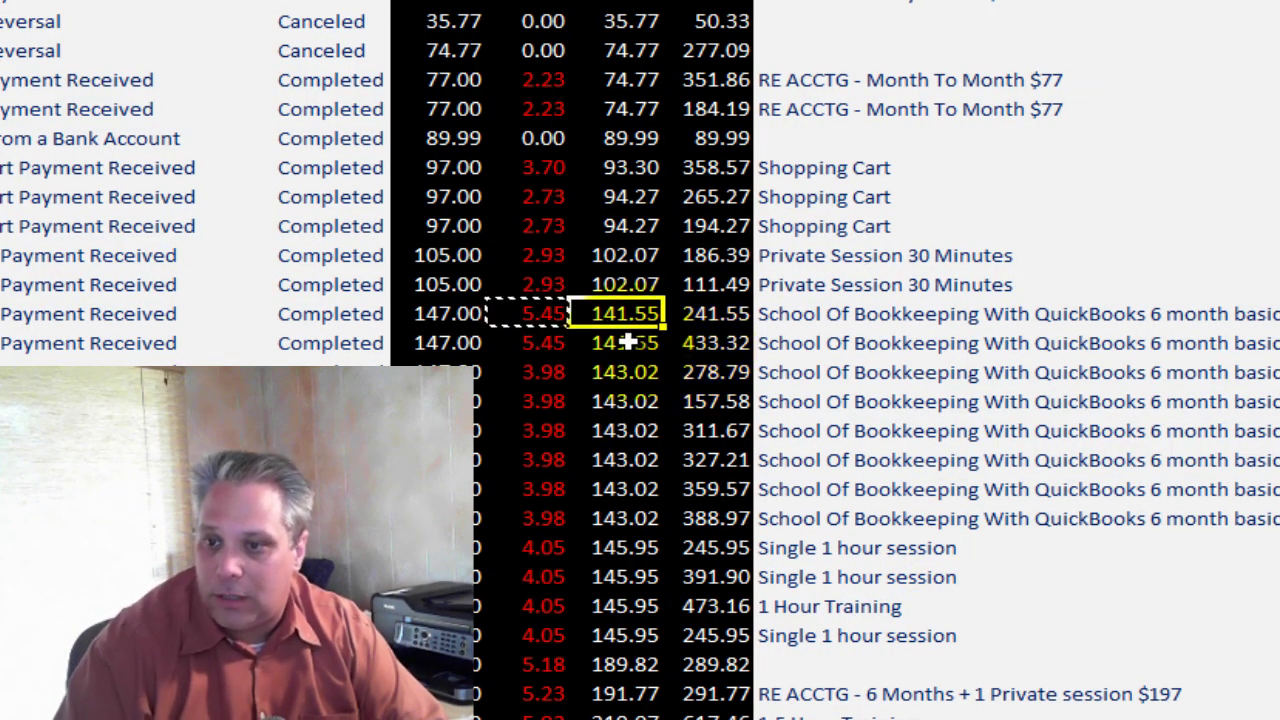
key("alt+Tab")
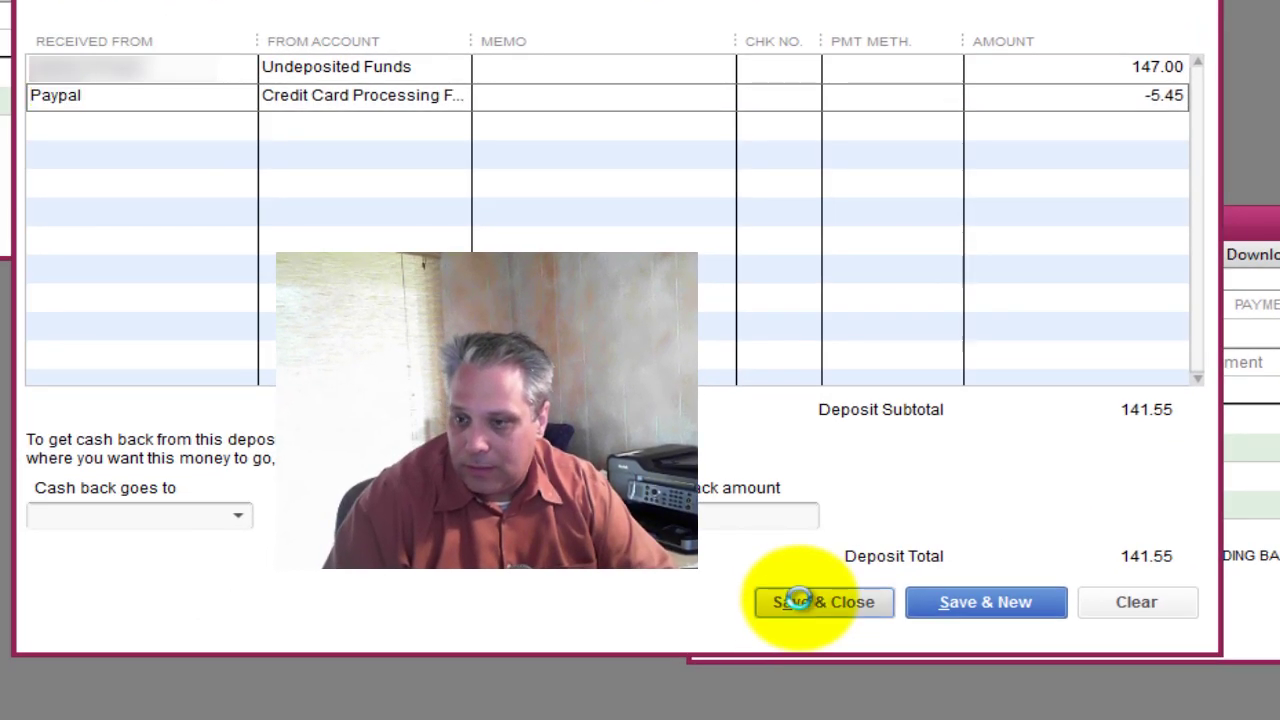
left_click(808, 603)
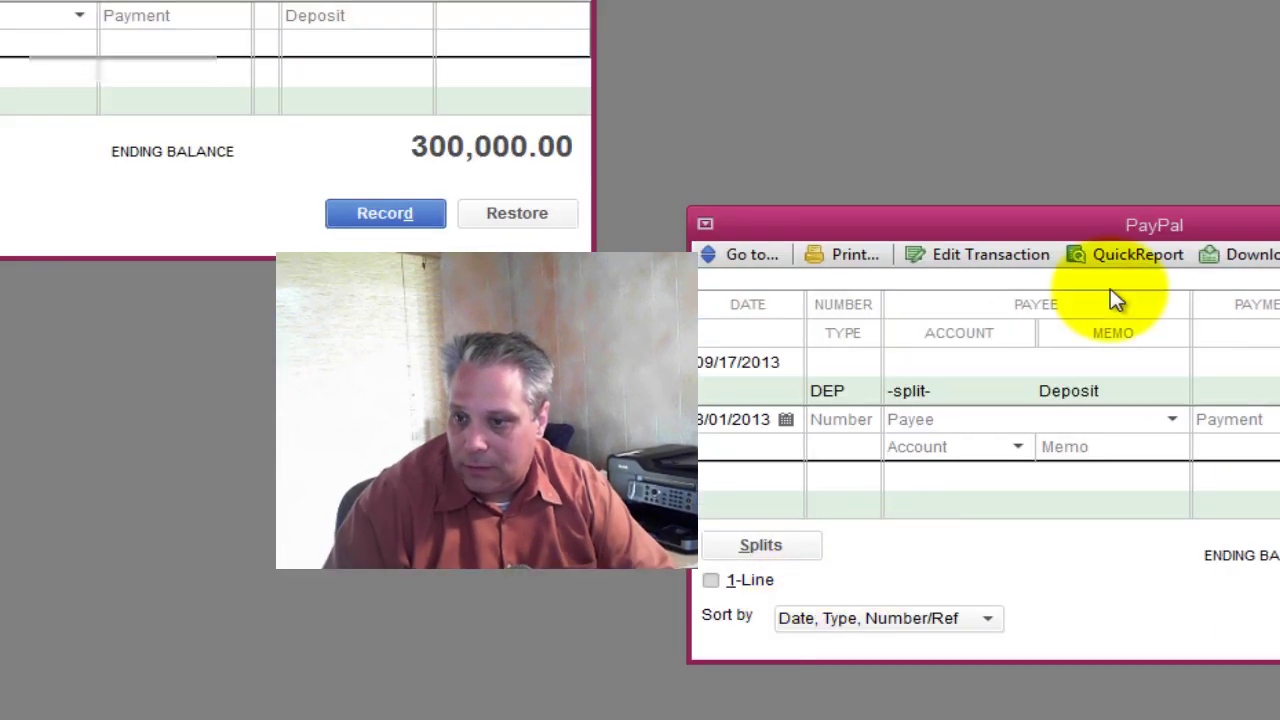
left_click_drag(1158, 224, 1238, 46)
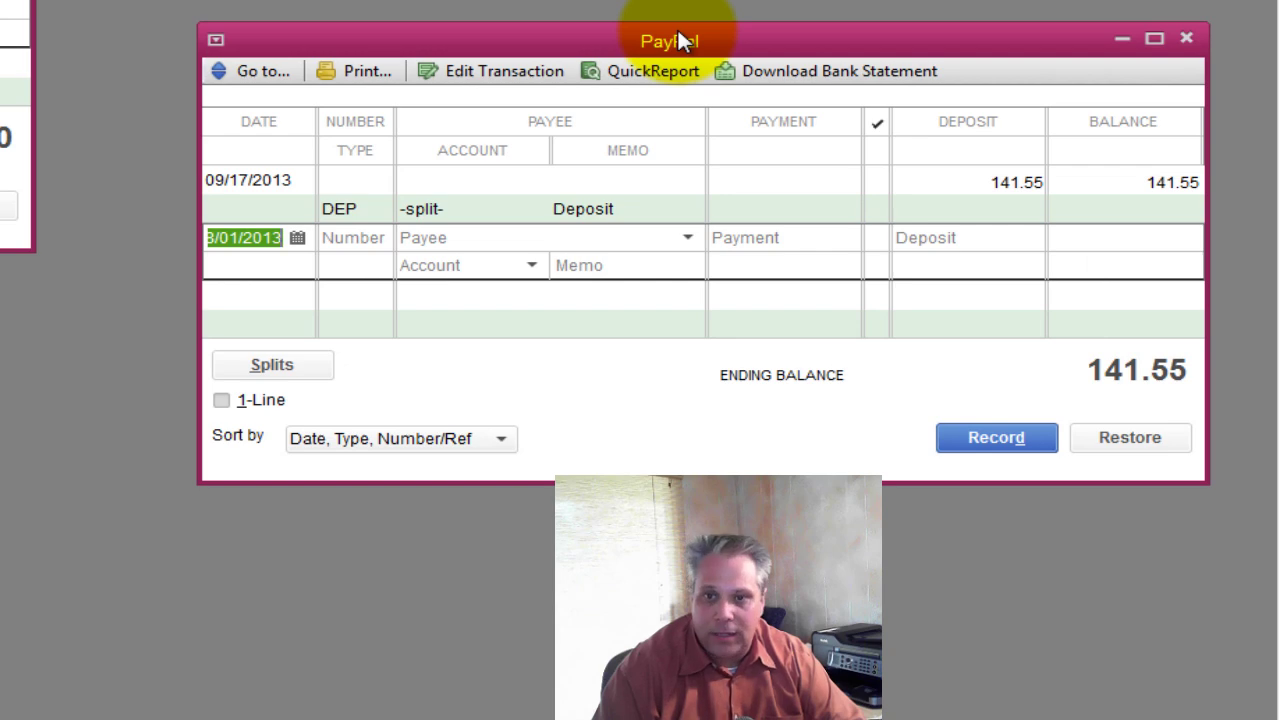
key("alt+Tab")
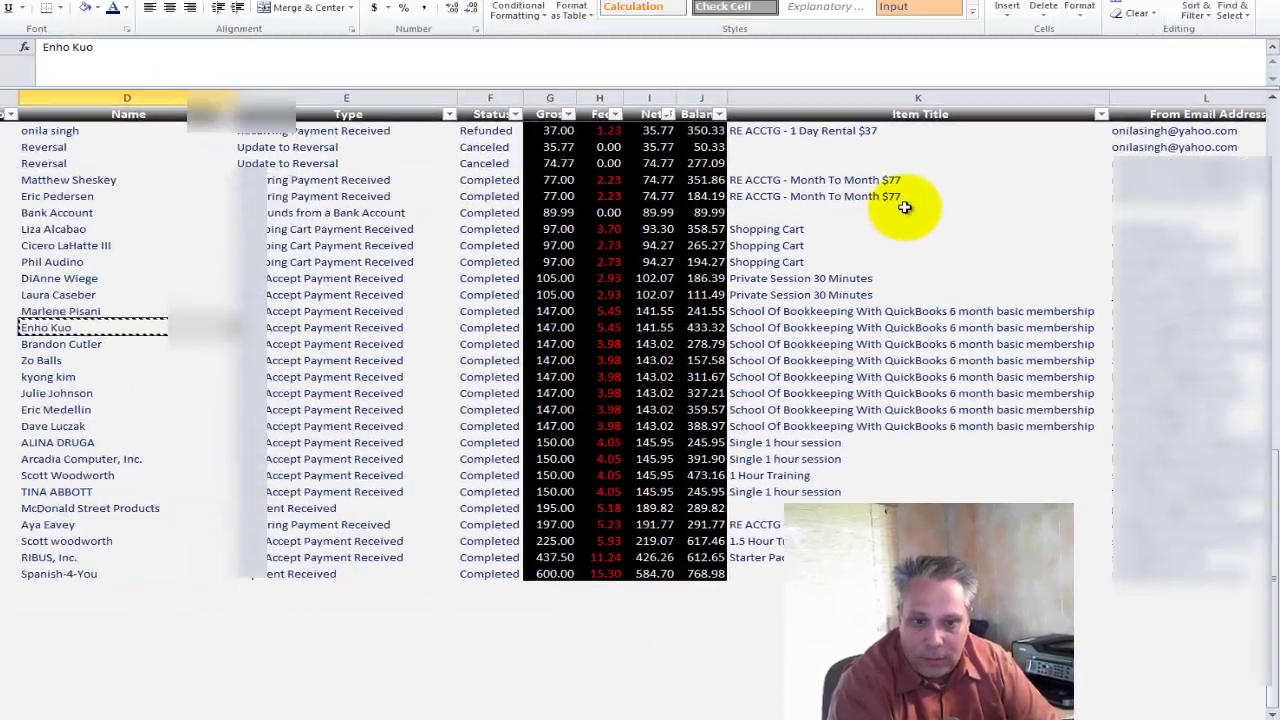
Mark row 61 with the green Good style and copy the row 62 customer name from D62.
key("shift+Right")
key("shift+Right")
key("shift+Right")
key("shift+Right")
key("shift+Right")
key("shift+Right")
key("shift+Right")
key("shift+Right")
key("shift+Right")
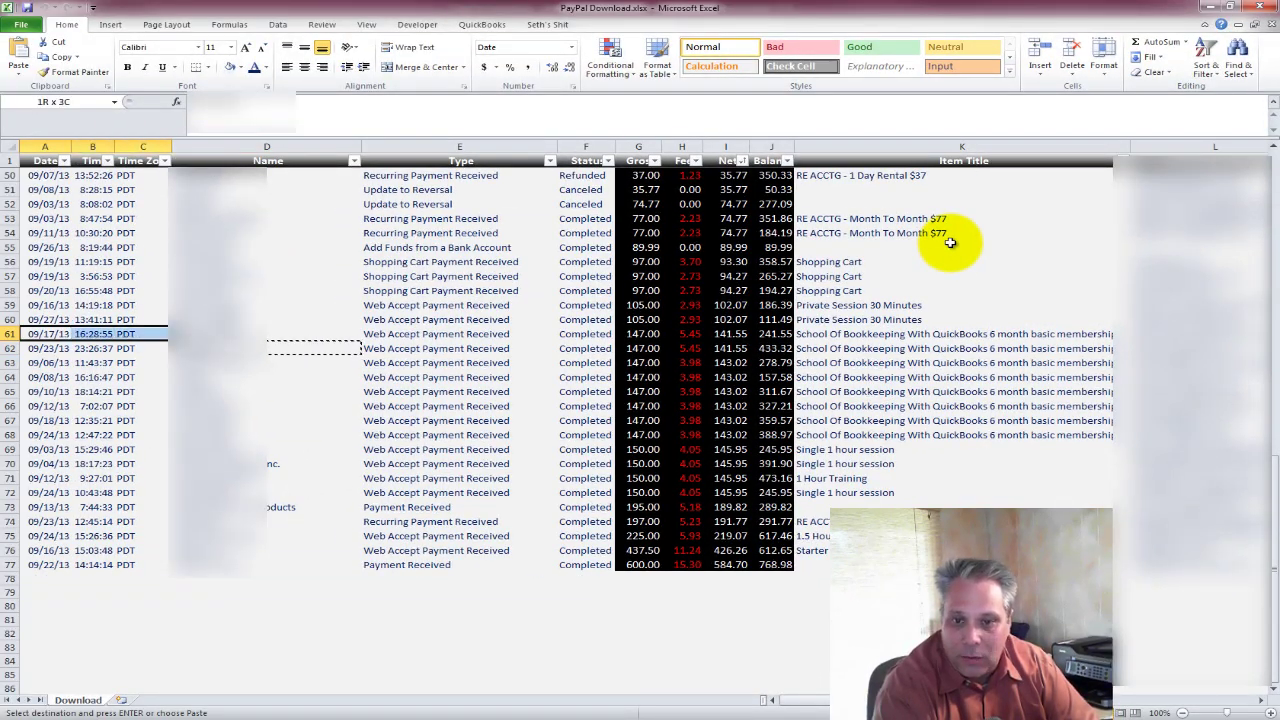
key("shift+Right")
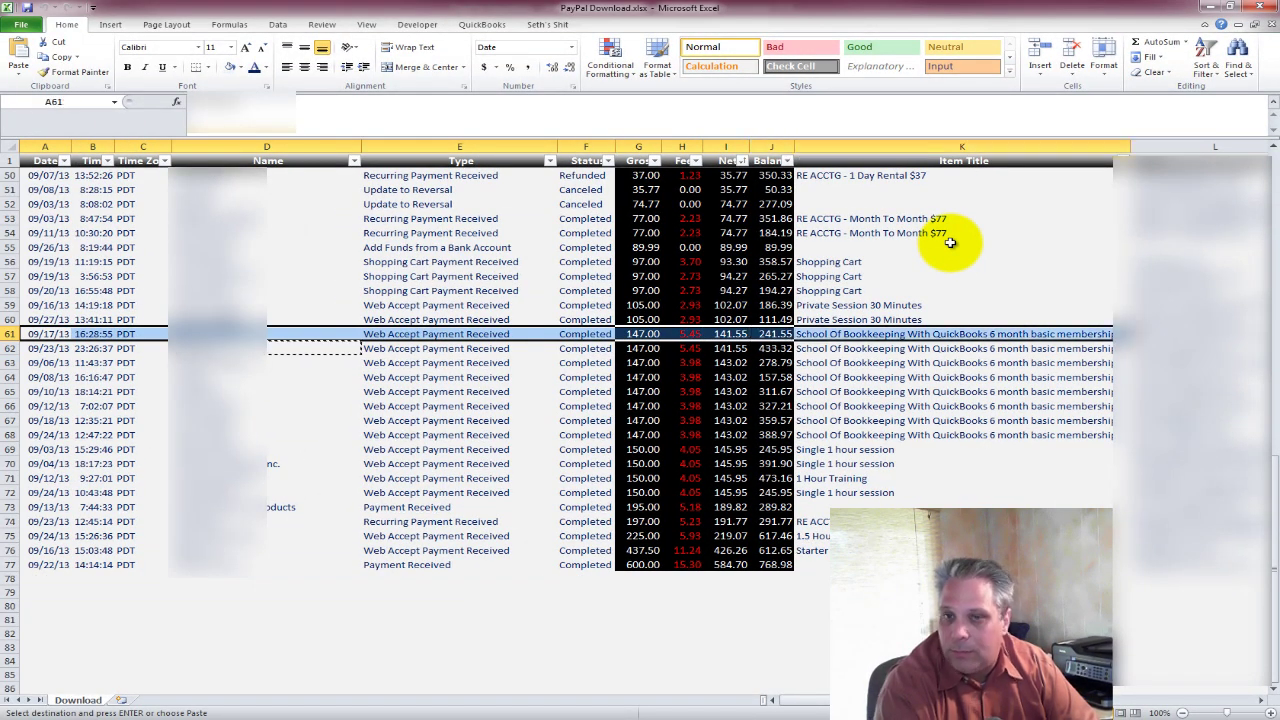
left_click(880, 46)
left_click(212, 348)
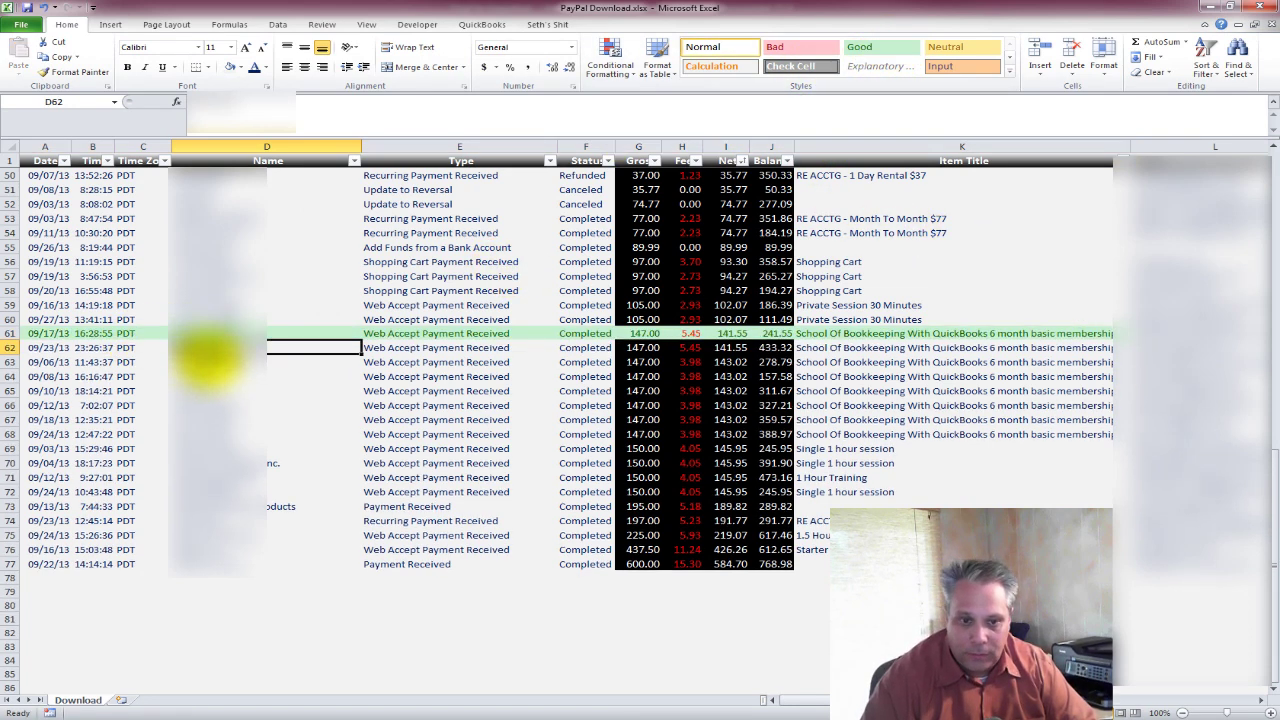
key("ctrl+c")
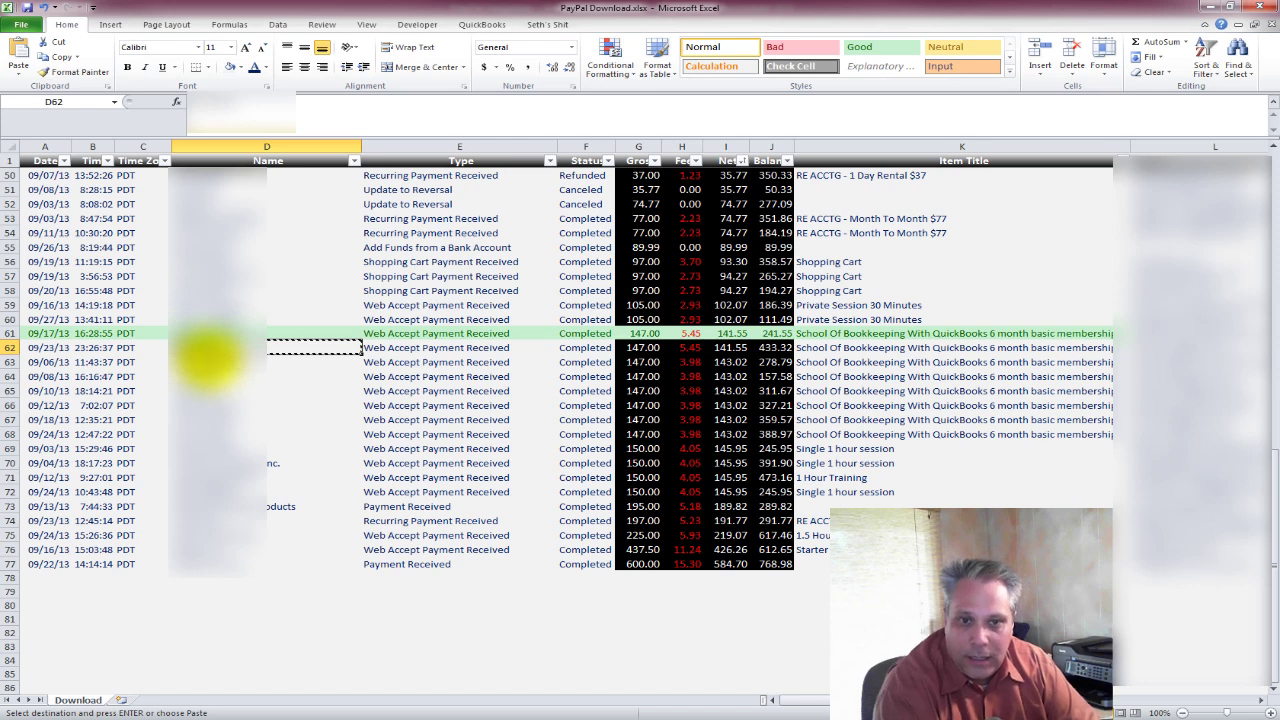
key("alt+Tab")
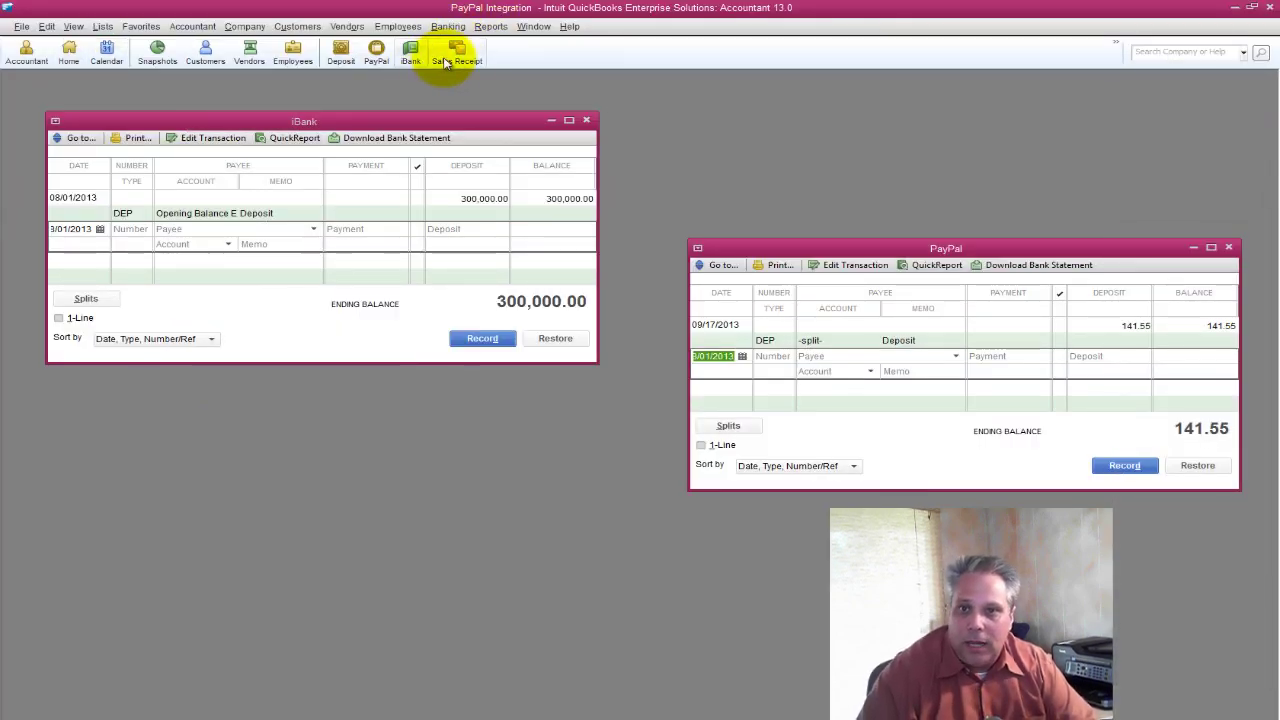
Open a new sales receipt with Alt+U, S, paste the row 62 customer, and set them up as new.
left_click(455, 58)
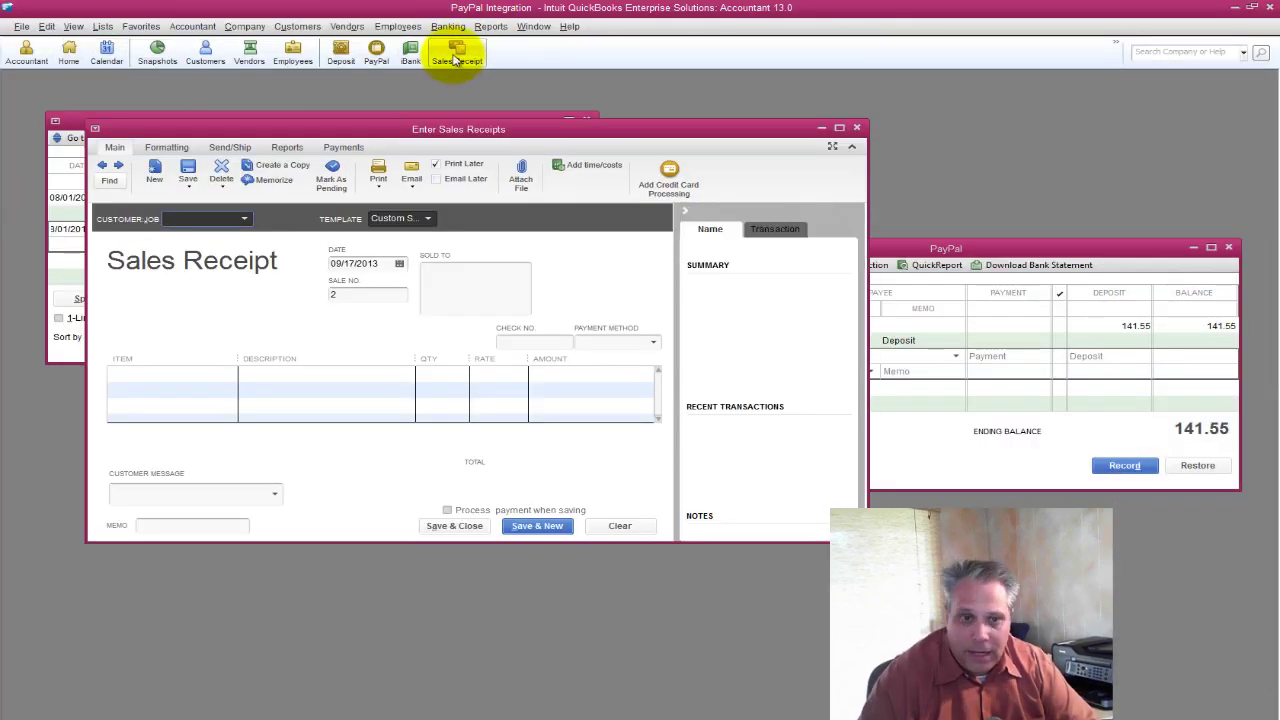
key("Escape")
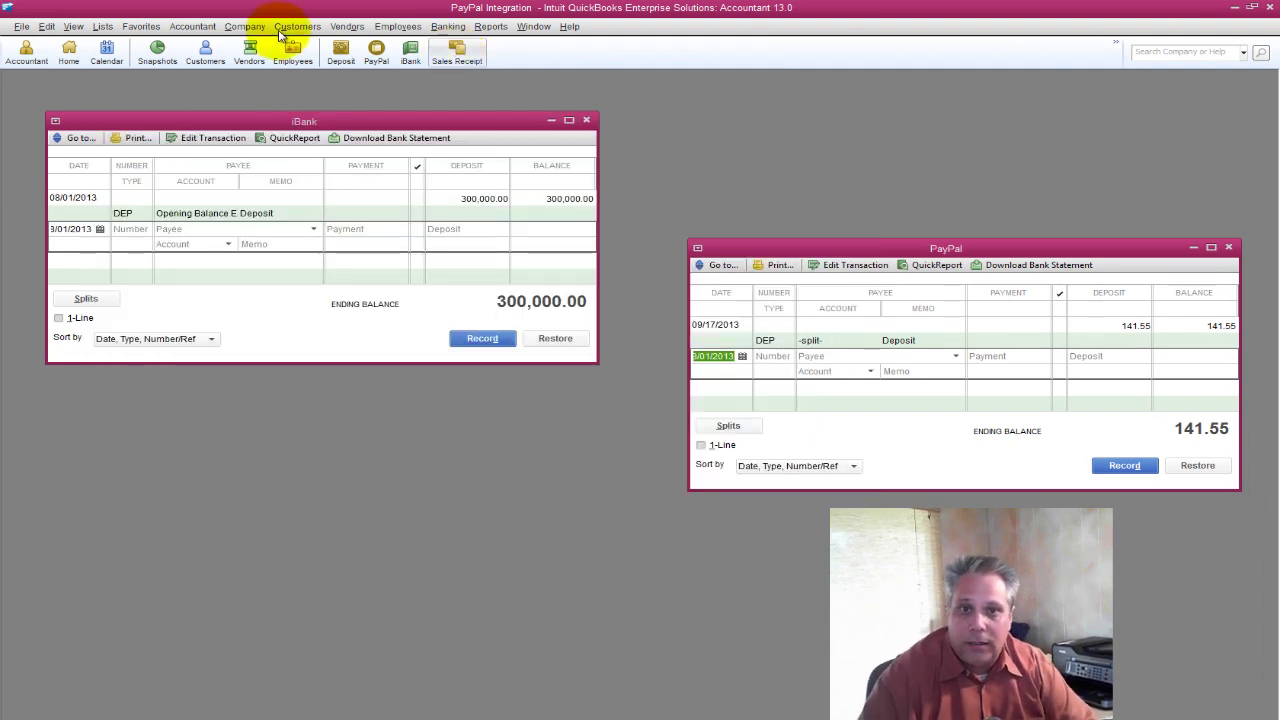
left_click(297, 27)
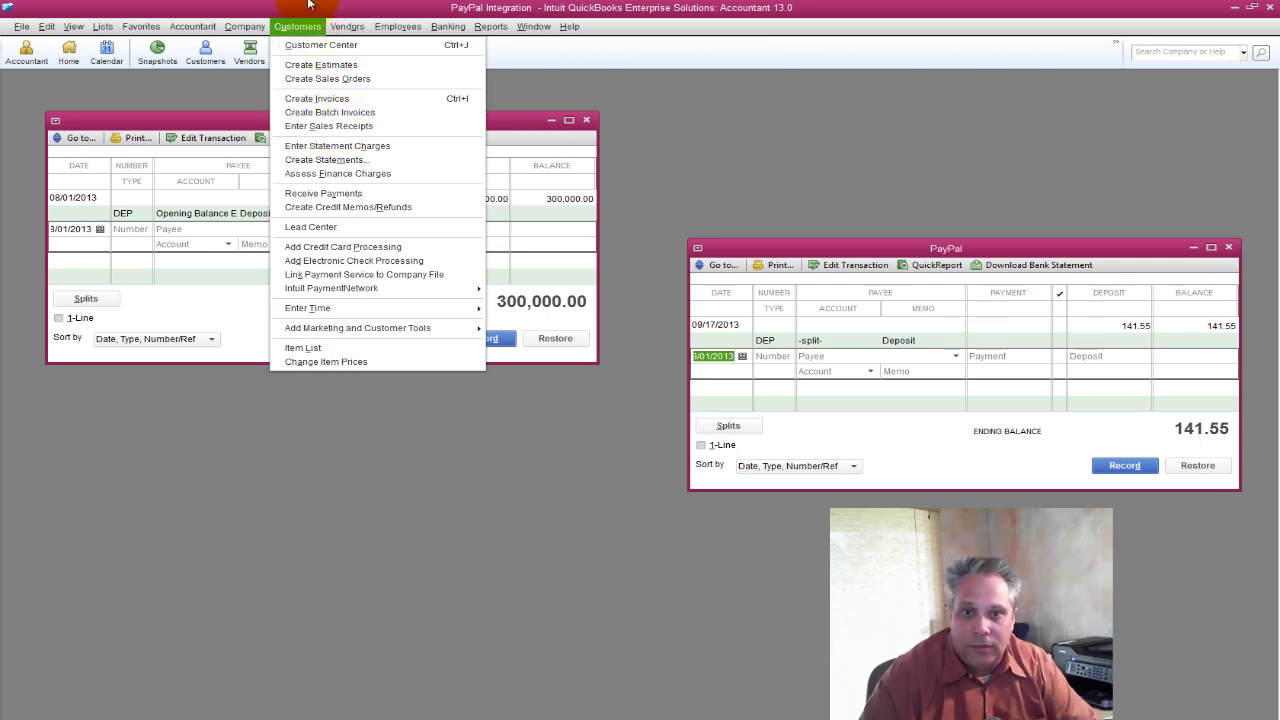
key("alt+u")
key("s")
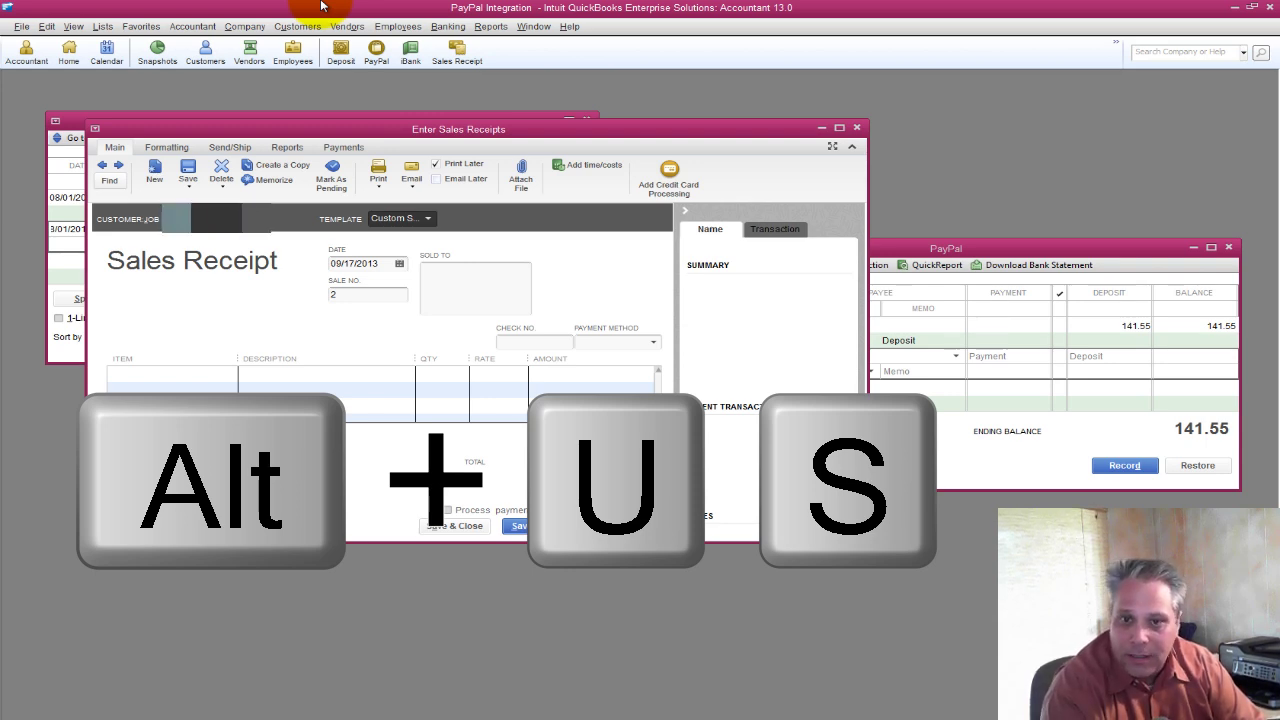
key("Tab")
key("s")
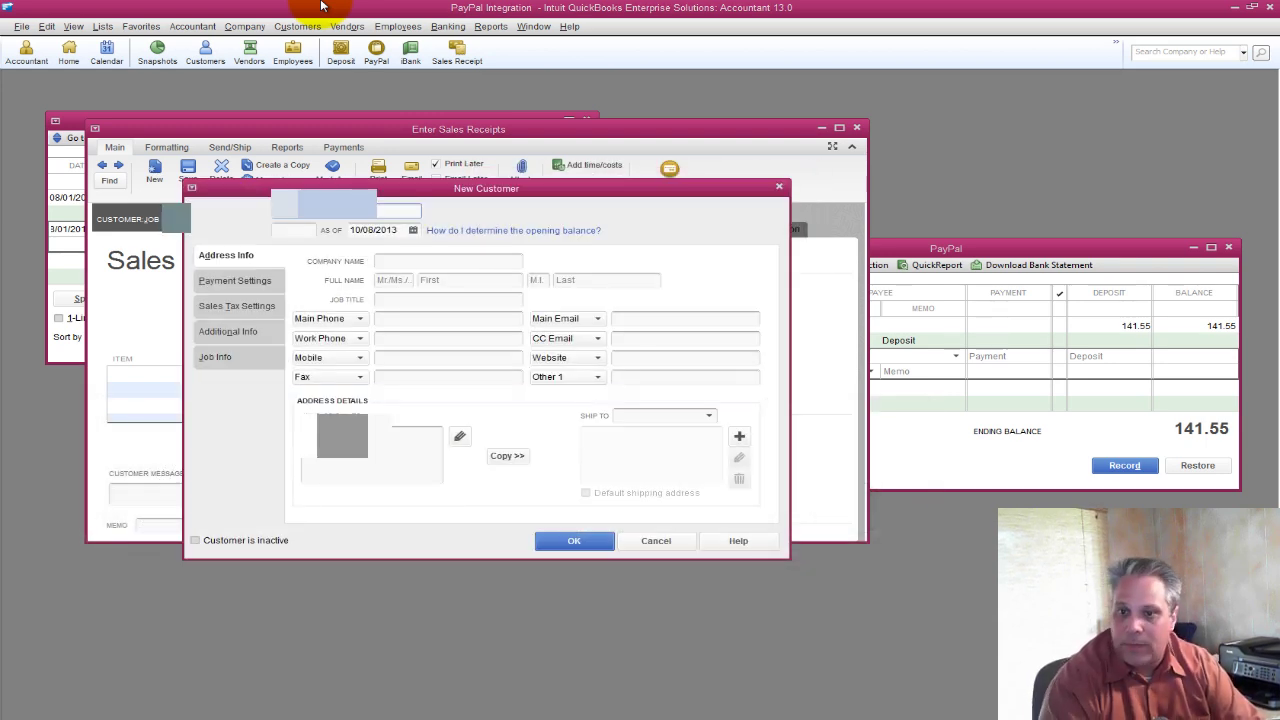
key("alt+Tab")
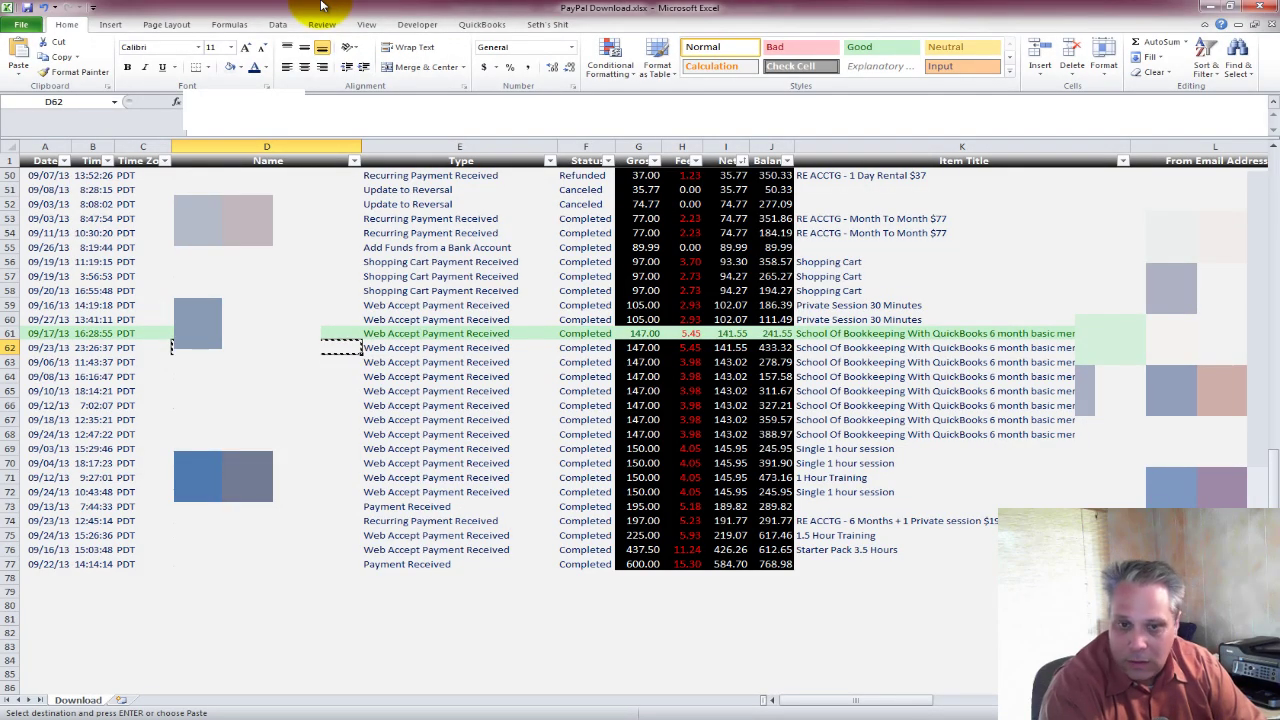
Copy the row 62 buyer's e-mail text from cell L62 via the formula bar.
key("Right")
key("Right")
key("Right")
key("Right")
key("Right")
key("Right")
key("Right")
key("Right")
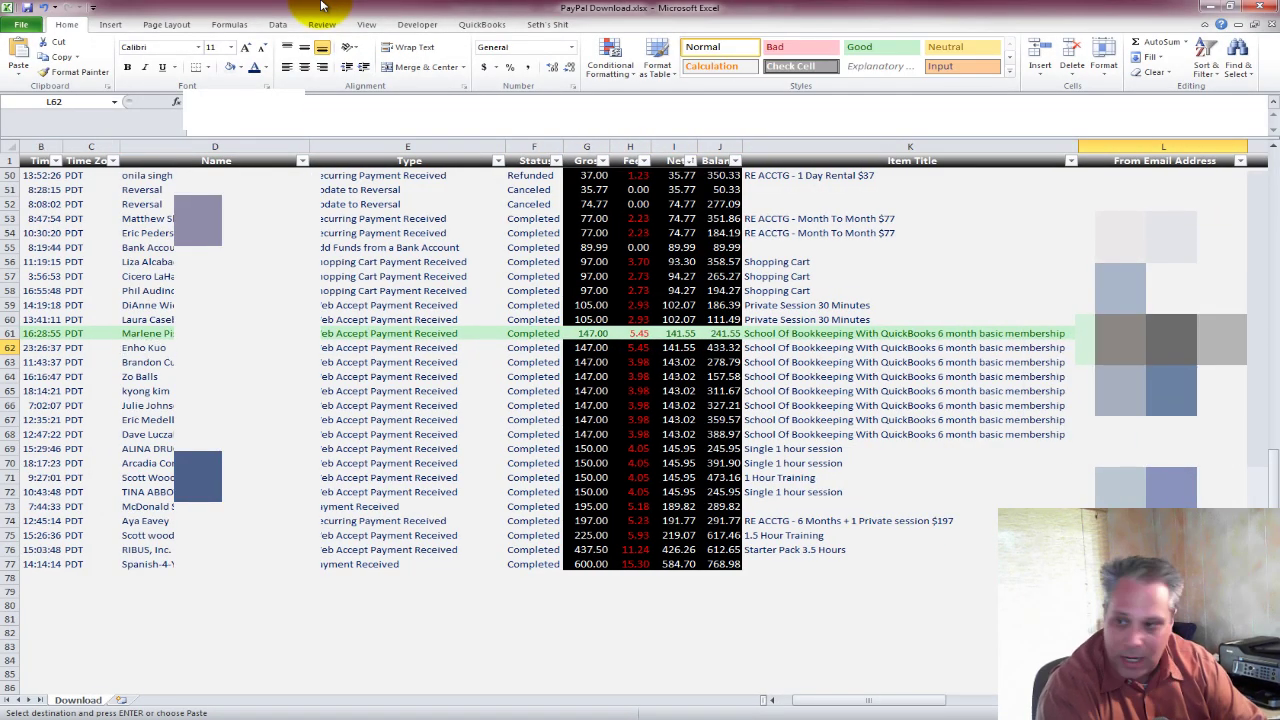
key("F2")
key("Escape")
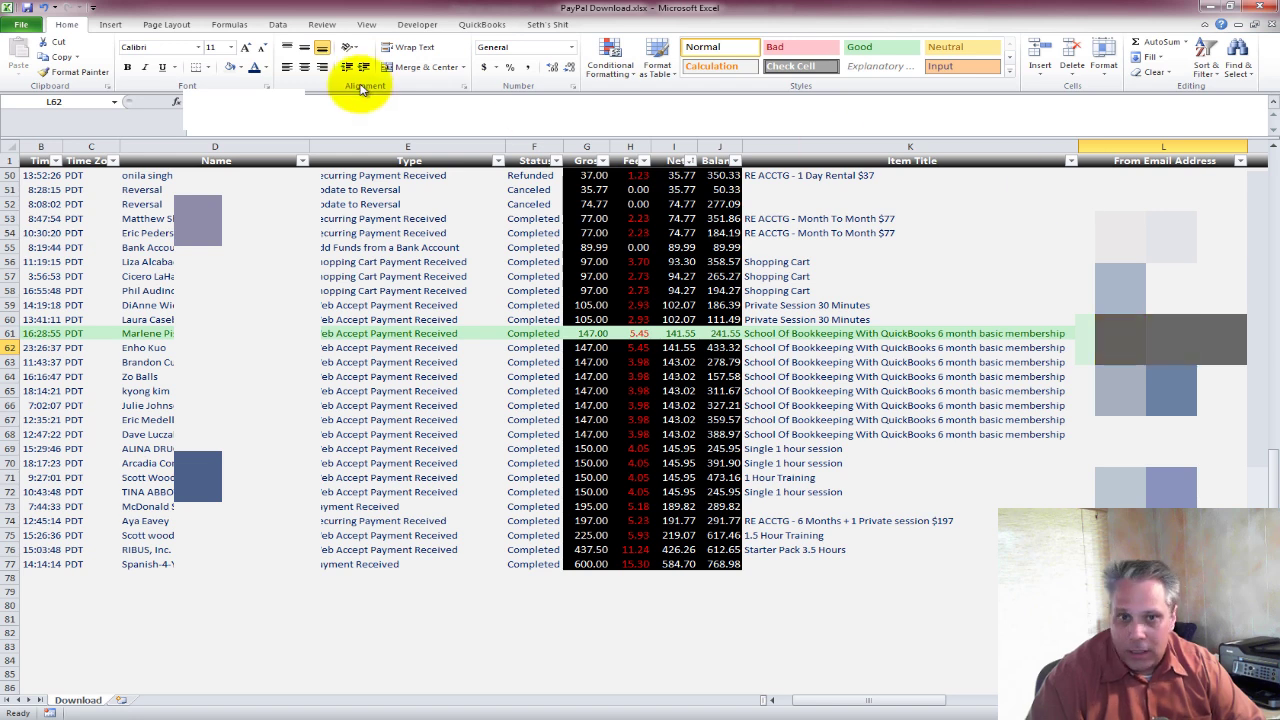
left_click(258, 106)
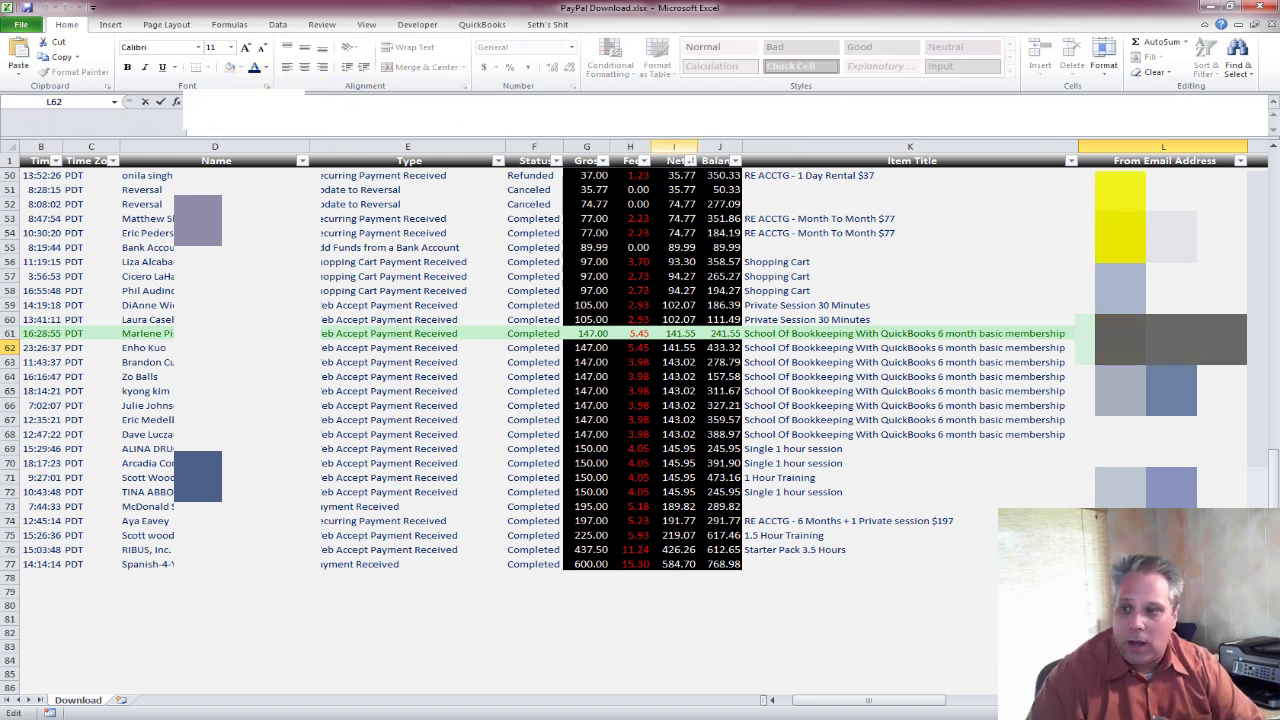
key("Return")
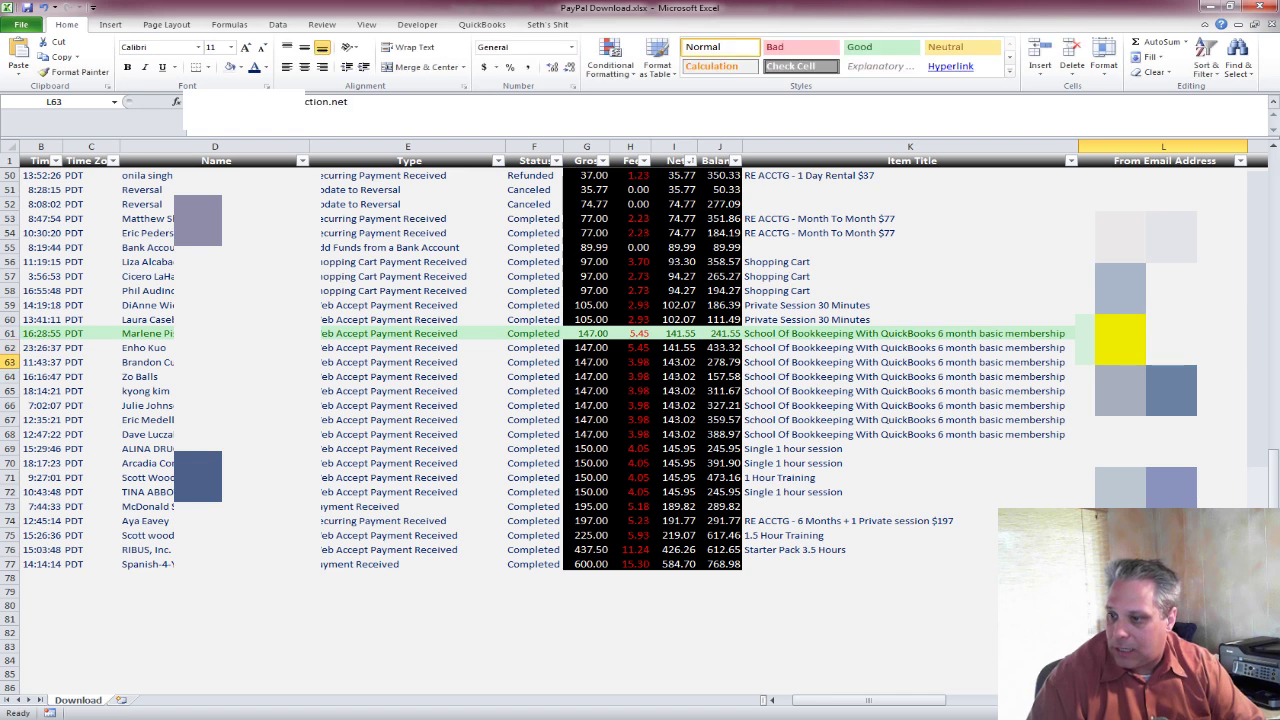
key("Up")
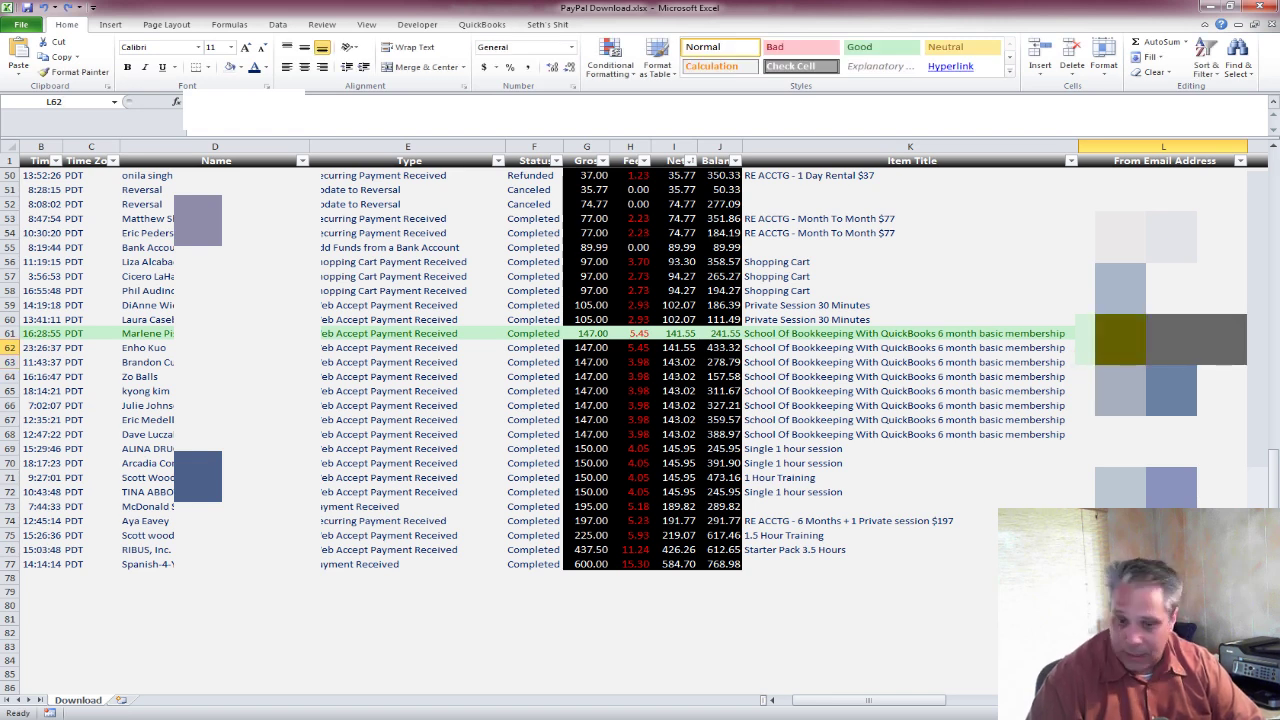
key("ctrl+c")
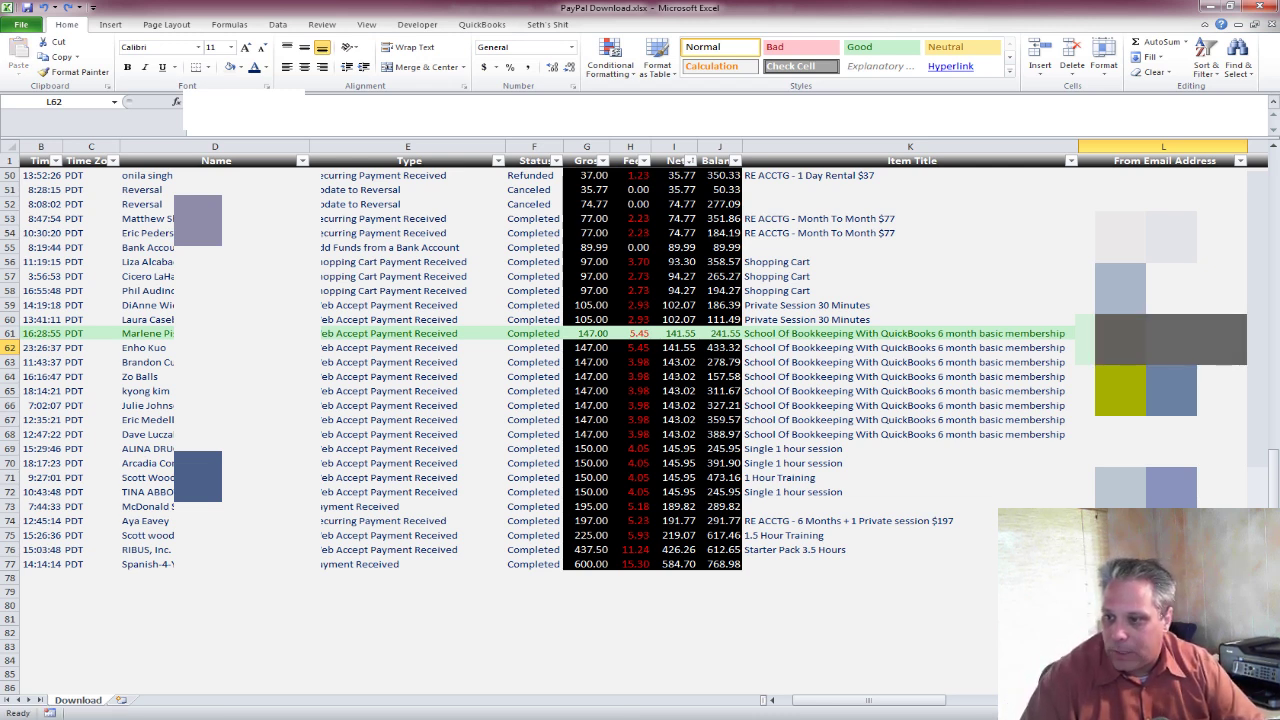
key("Escape")
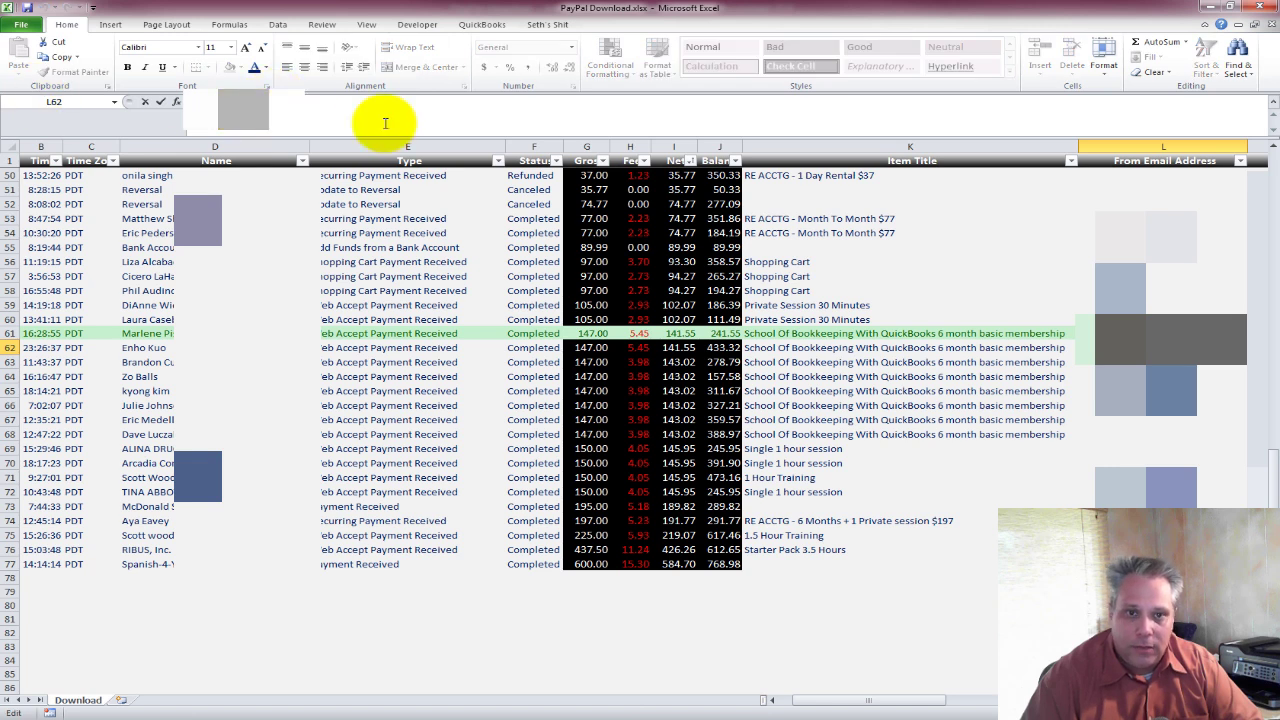
left_click(313, 107)
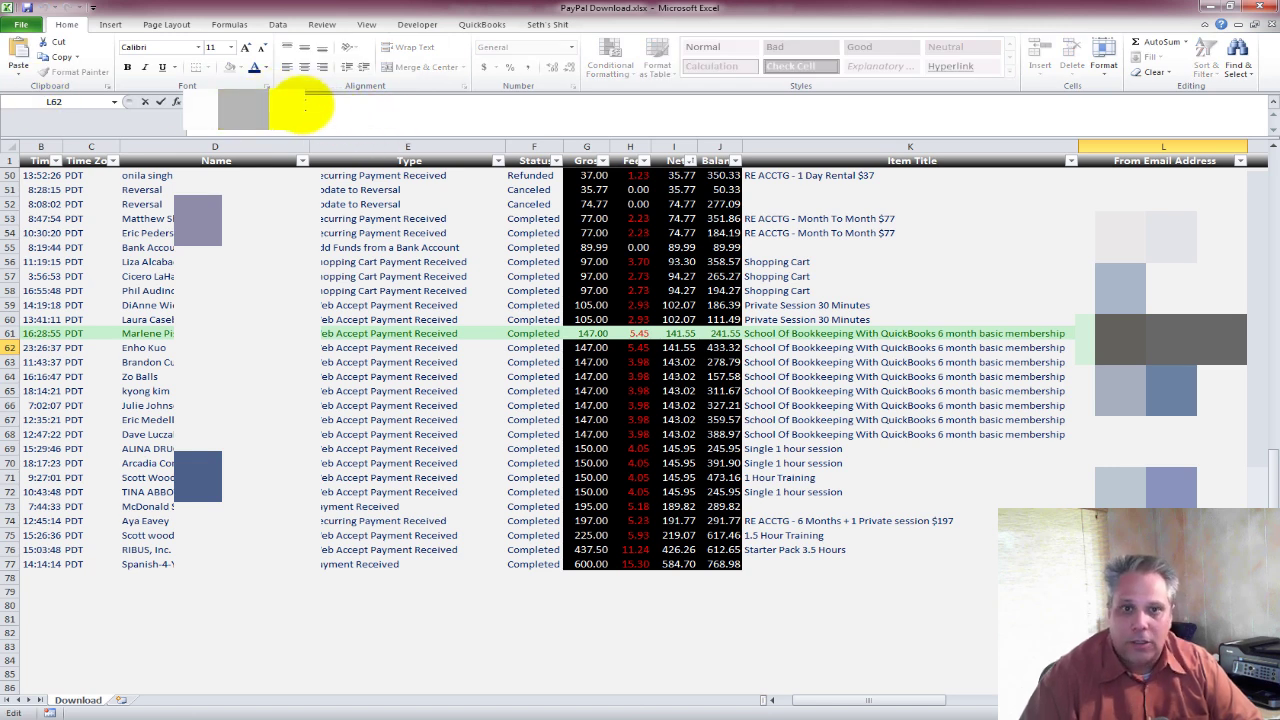
key("Escape")
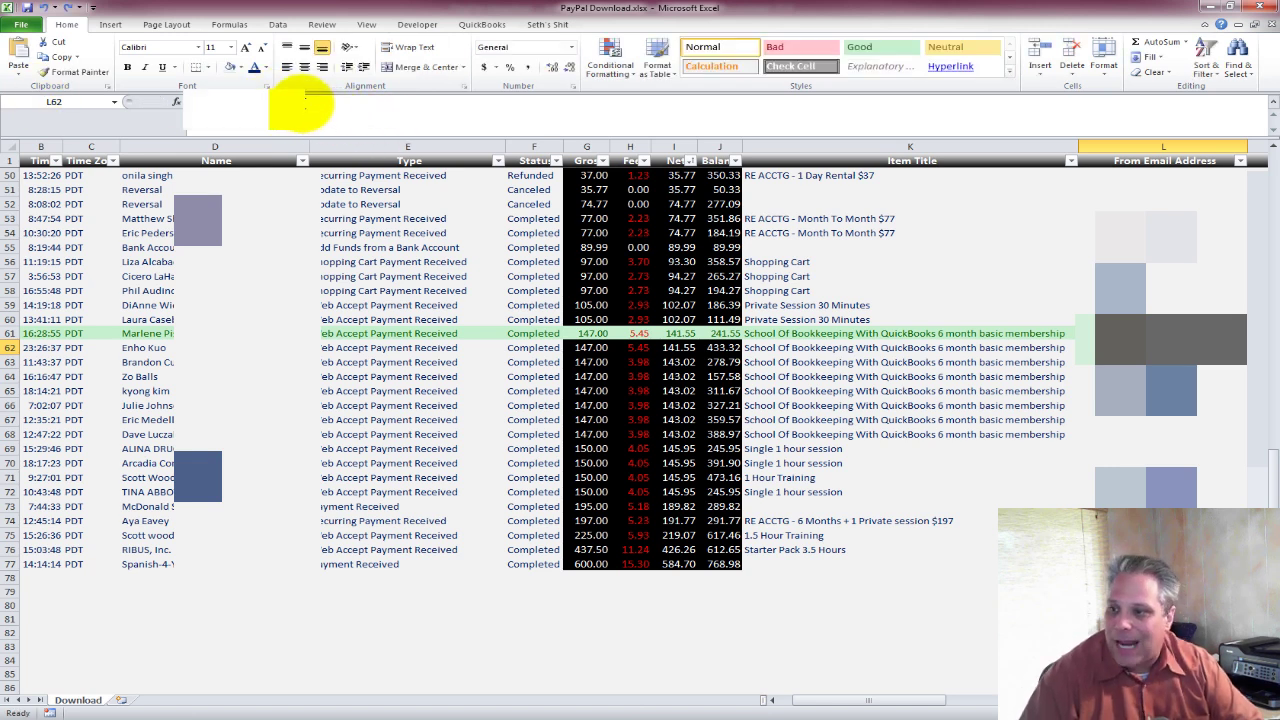
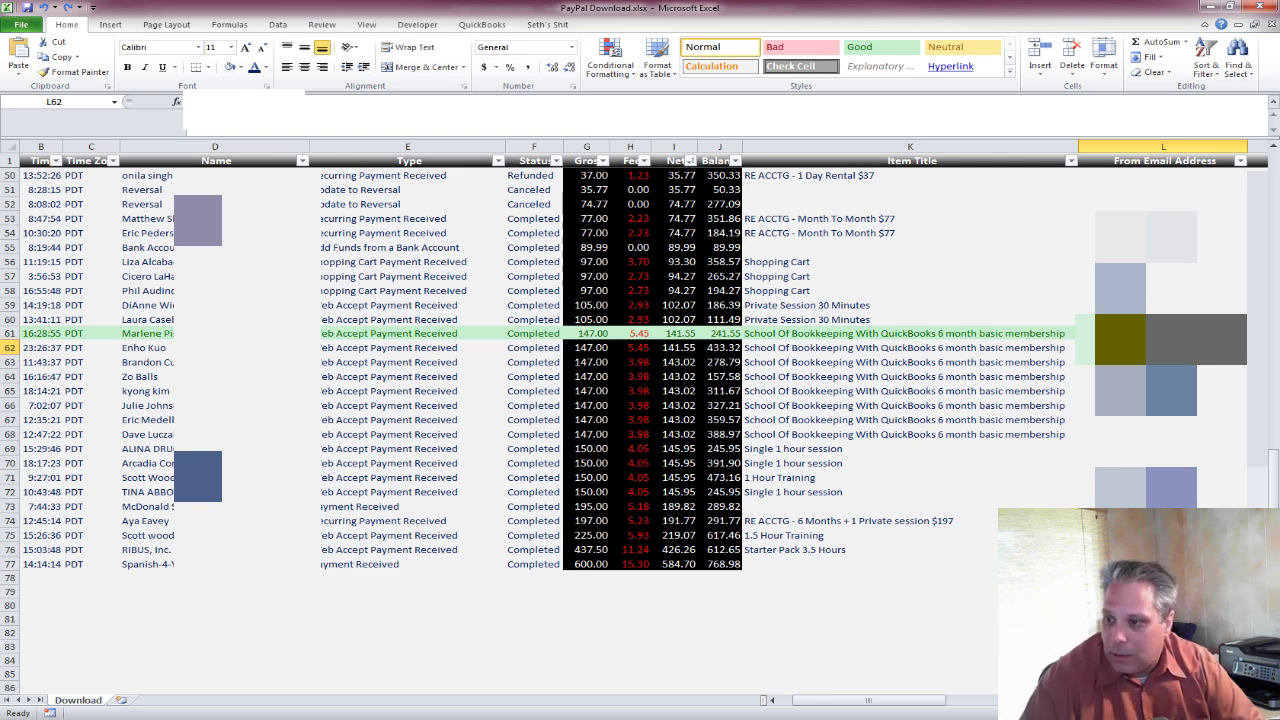
Recheck the row 62 buyer's e-mail cell in the Excel sheet, leaving it unchanged.
left_click(309, 100)
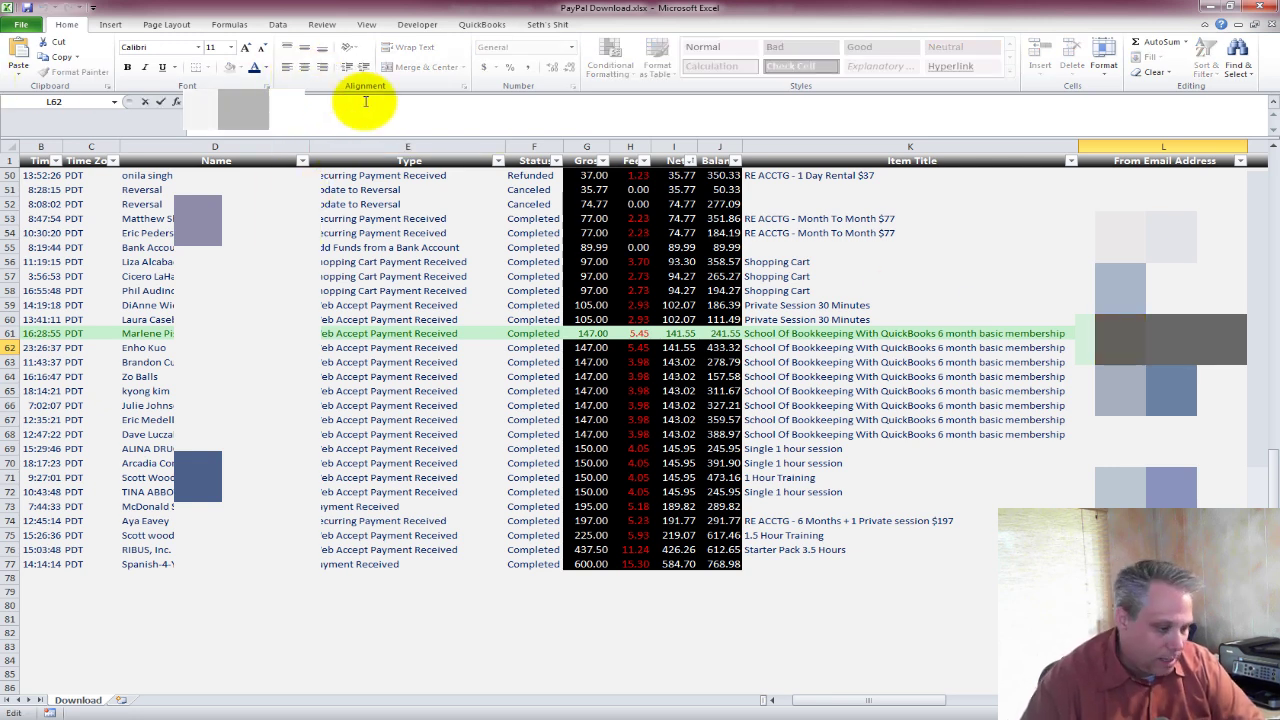
key("Escape")
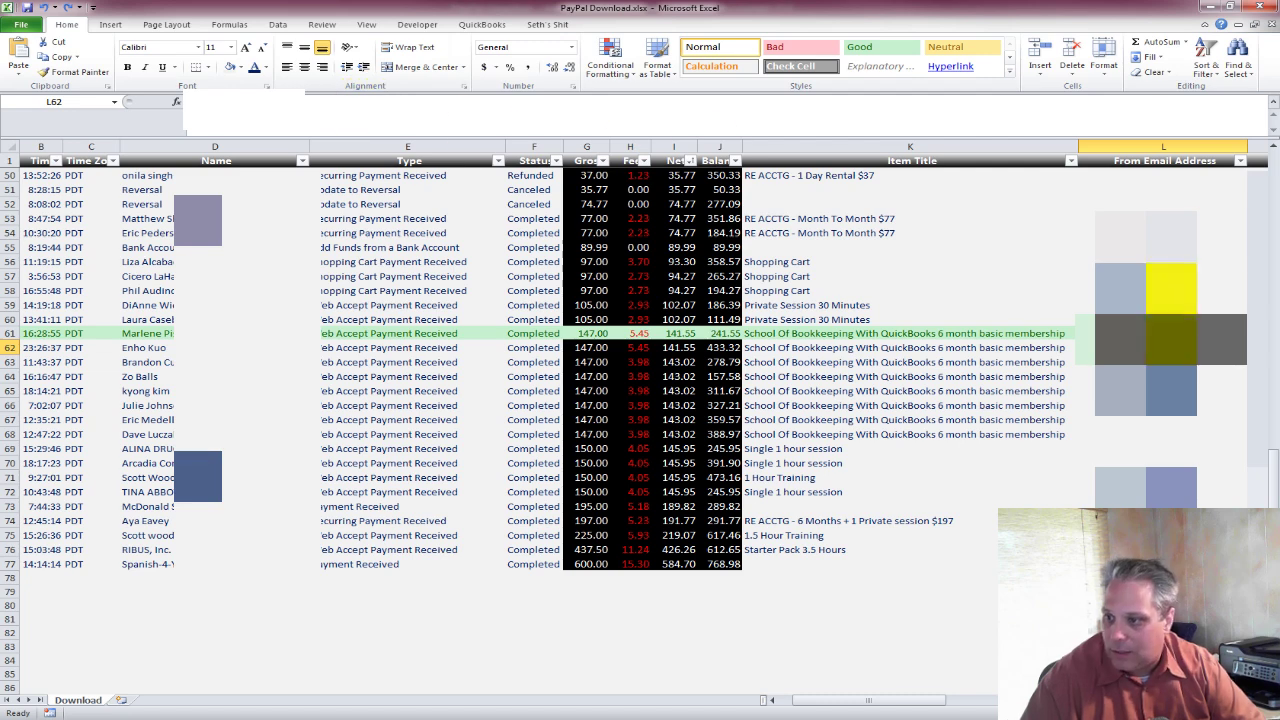
left_click(1030, 362)
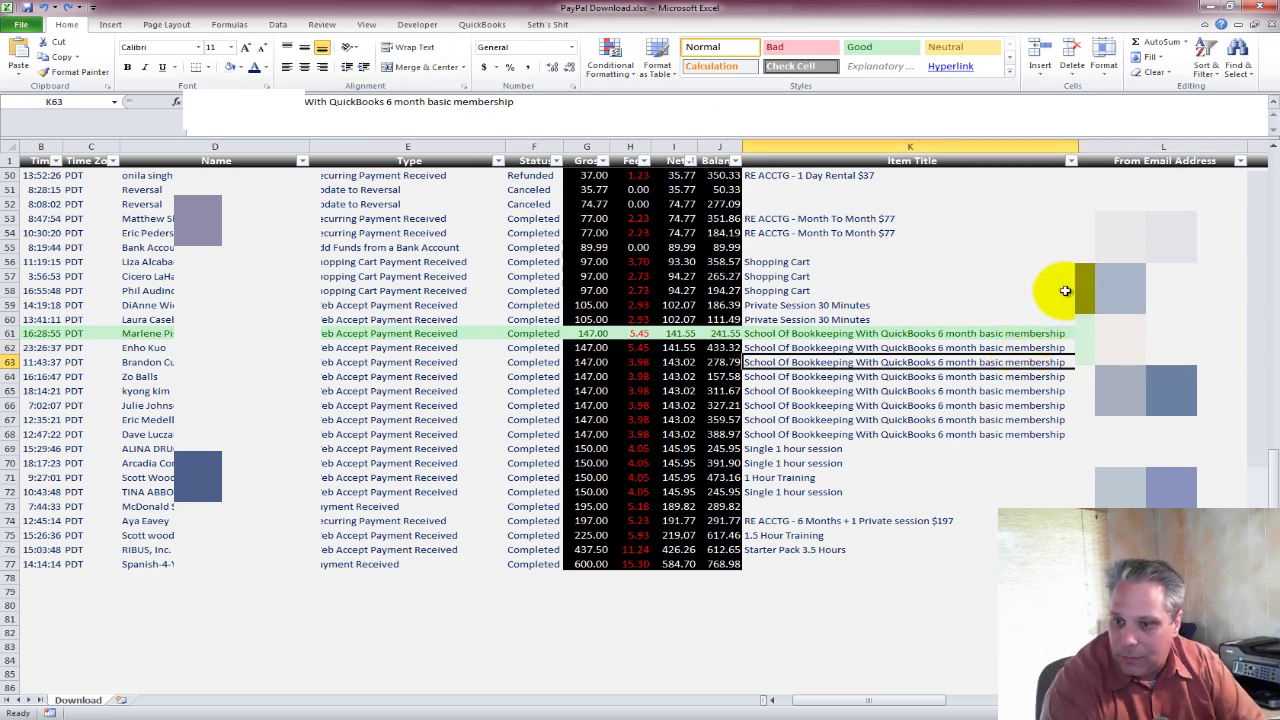
key("Up")
key("Home")
key("Right")
key("Right")
key("Right")
key("Right")
key("Right")
key("Right")
key("Right")
key("Right")
key("Right")
key("Right")
key("Right")
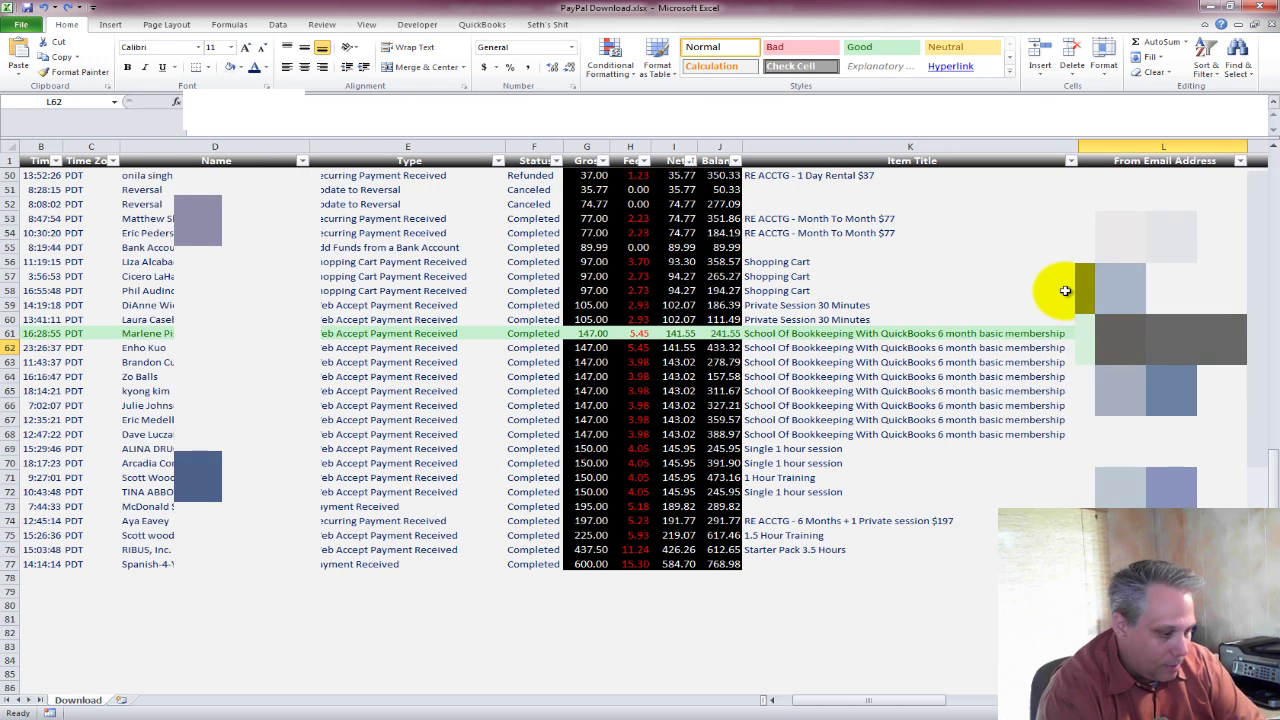
key("F2")
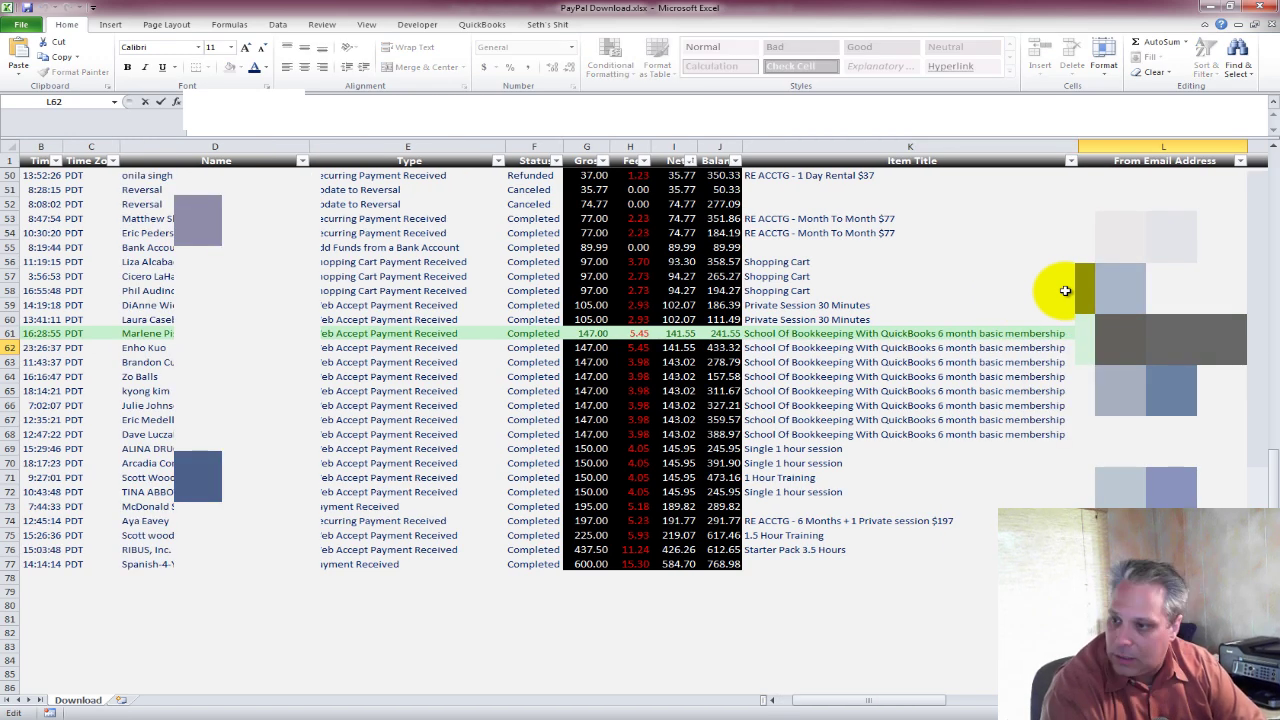
key("Return")
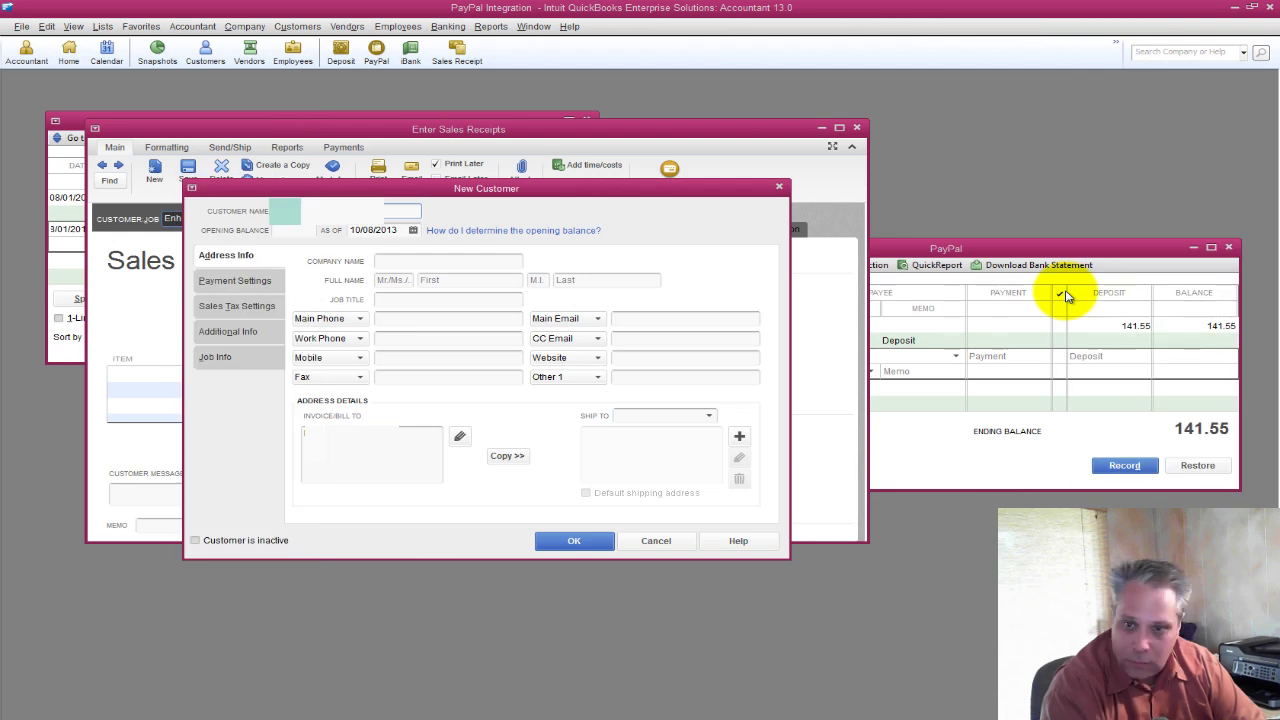
Enter the copied e-mail as the new customer's Main Email and save the customer.
key("Tab")
key("Tab")
key("Tab")
key("Tab")
key("Tab")
key("Tab")
key("Tab")
key("Tab")
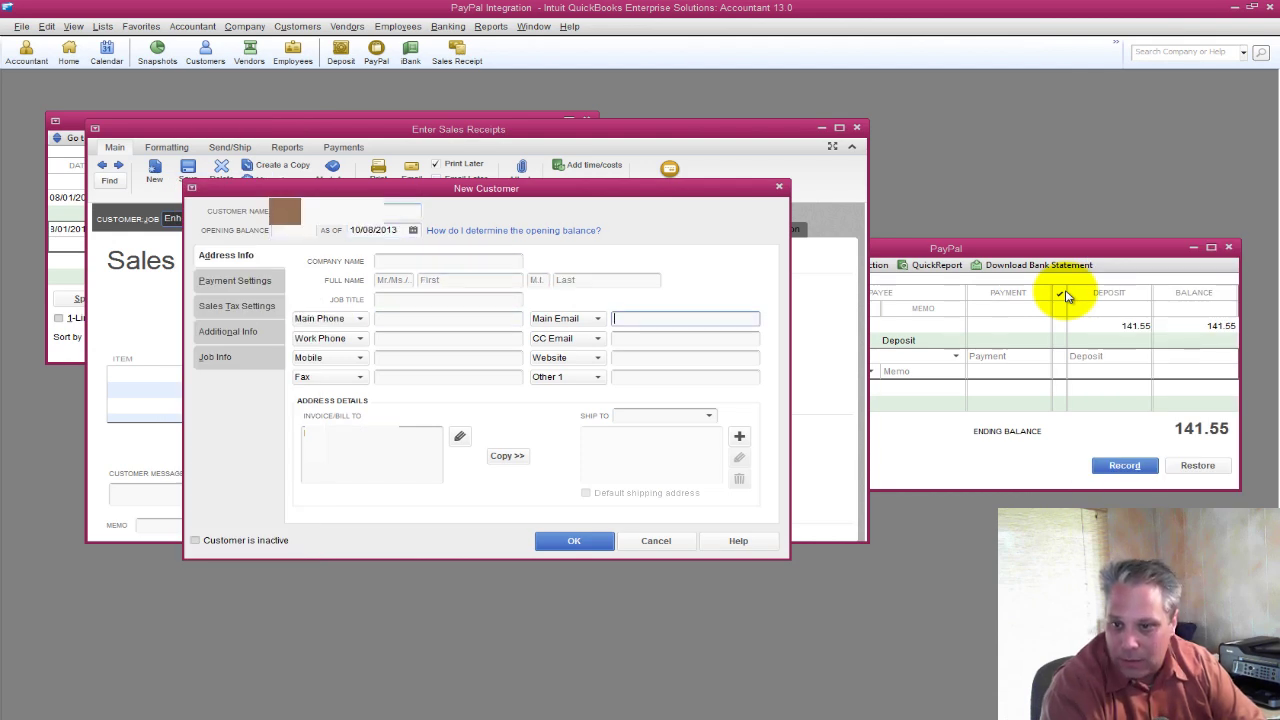
key("ctrl+v")
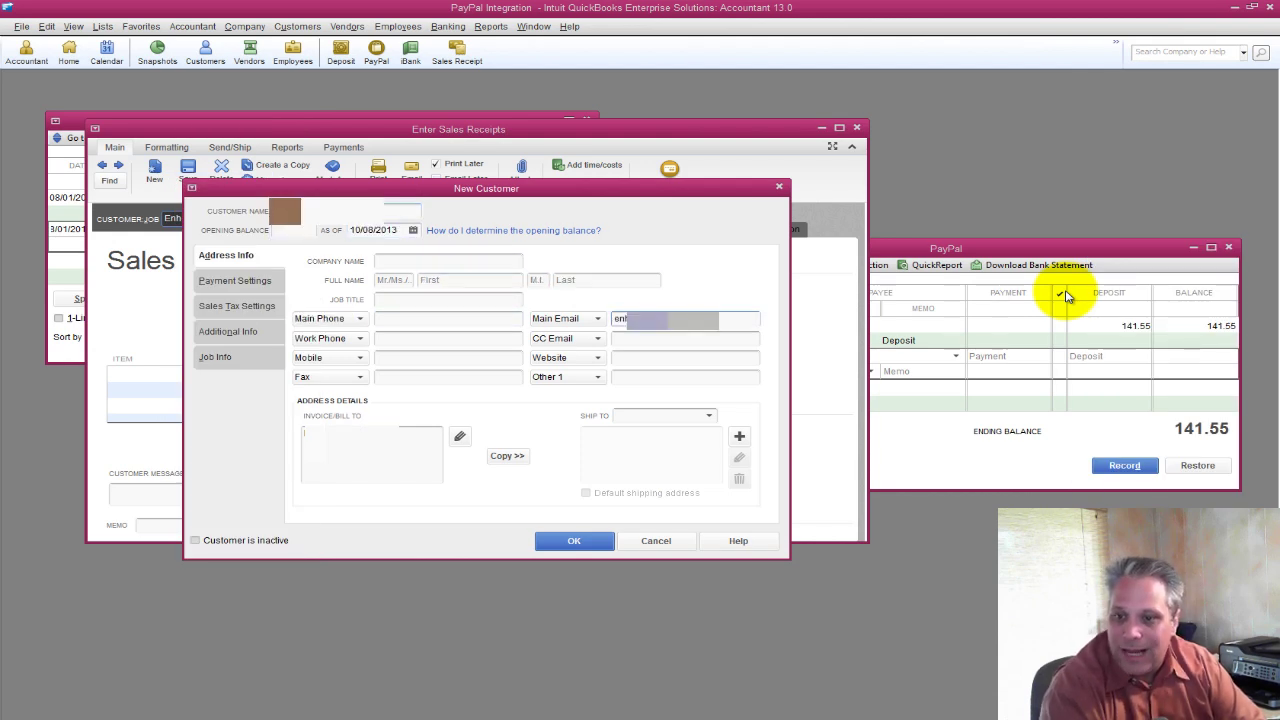
key("Tab")
key("Return")
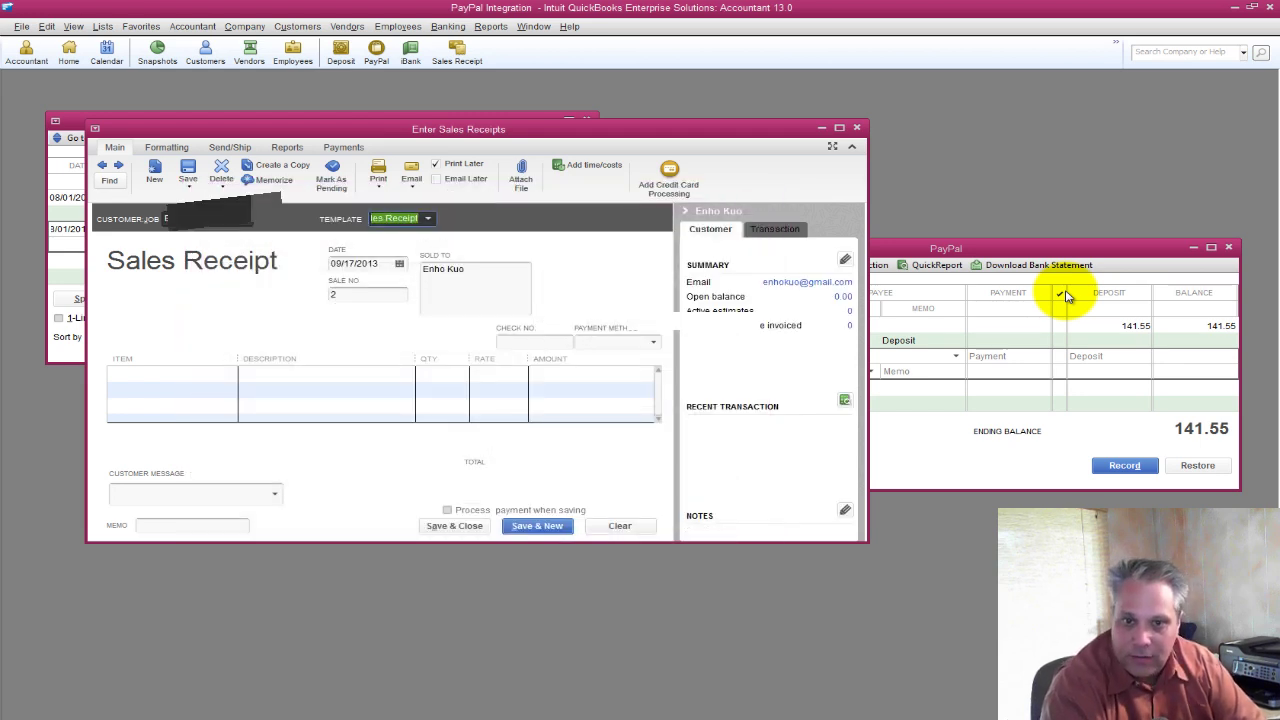
Date the sales receipt 09/23/2013 using the row 62 sale date from Excel.
key("alt+Tab")
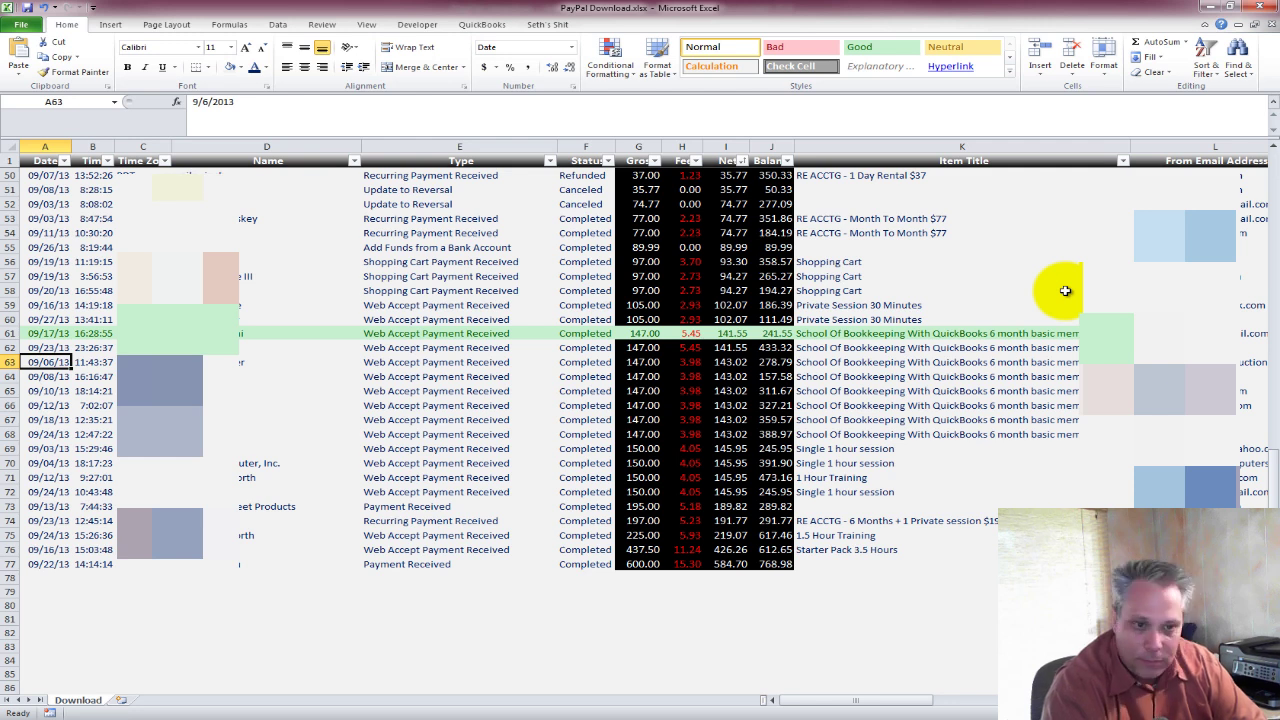
key("ctrl+c")
key("alt+Tab")
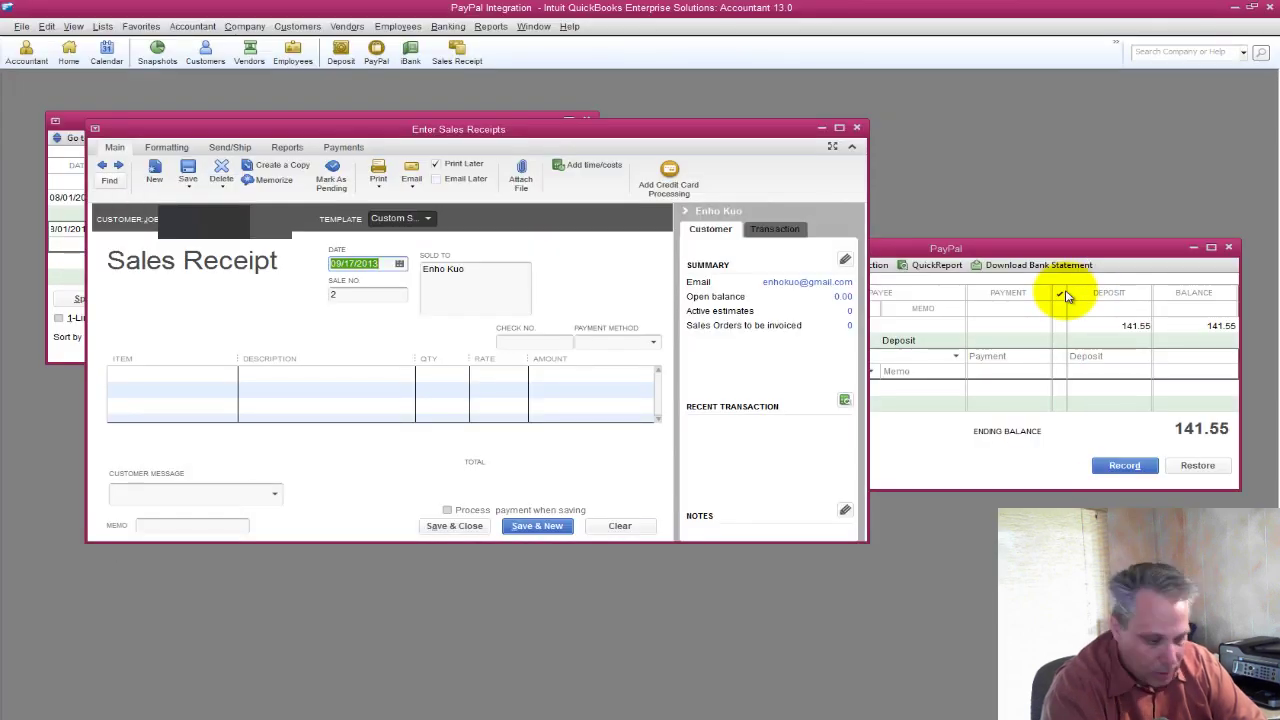
key("ctrl+v")
key("alt+Tab")
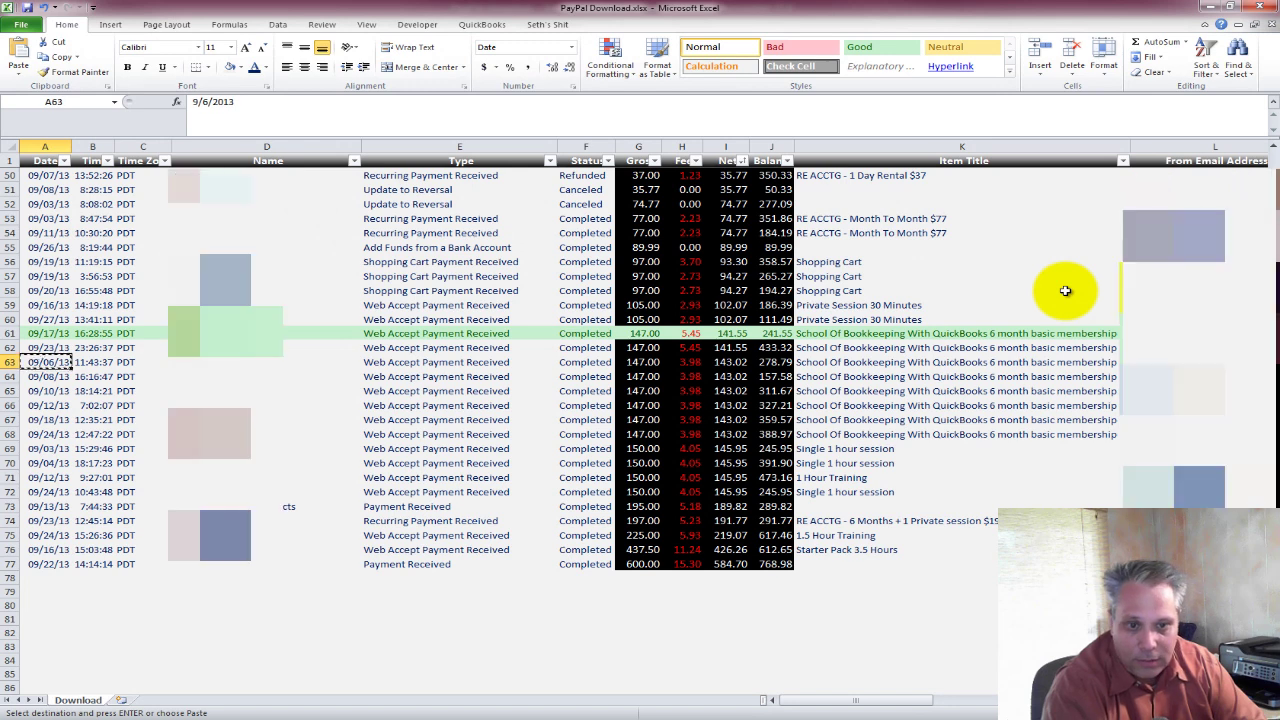
key("Up")
key("ctrl+c")
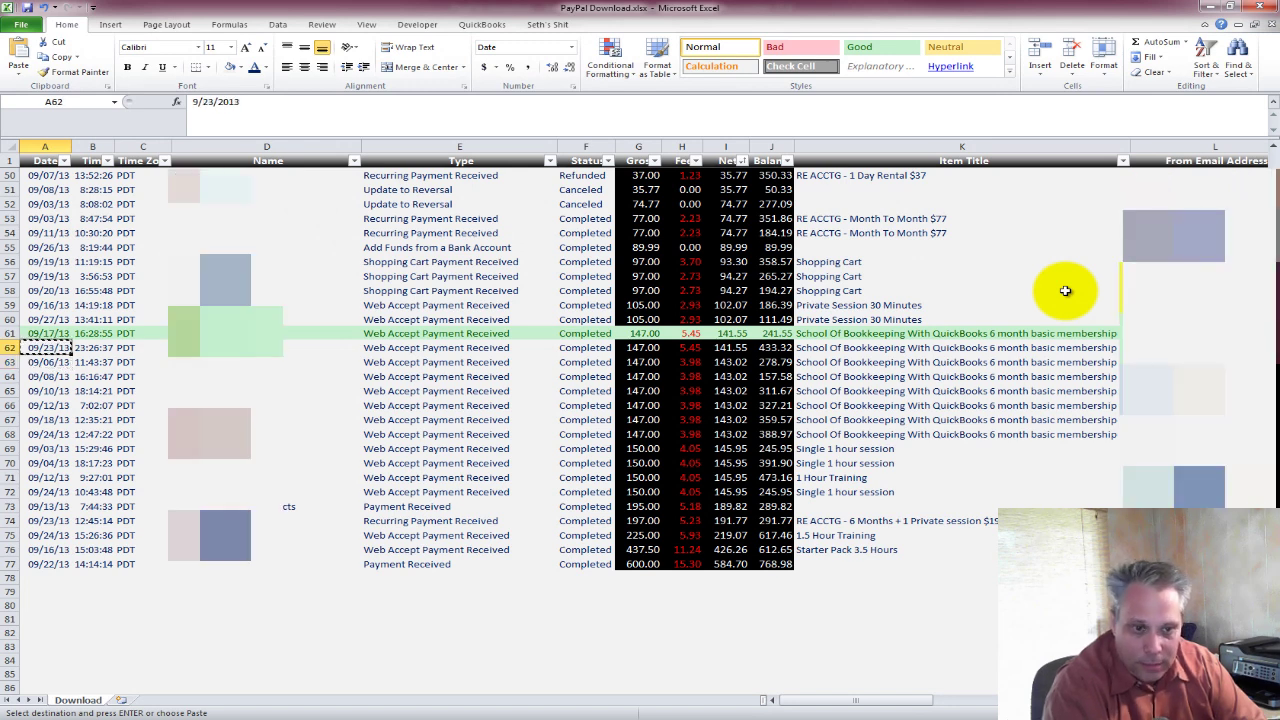
key("alt+Tab")
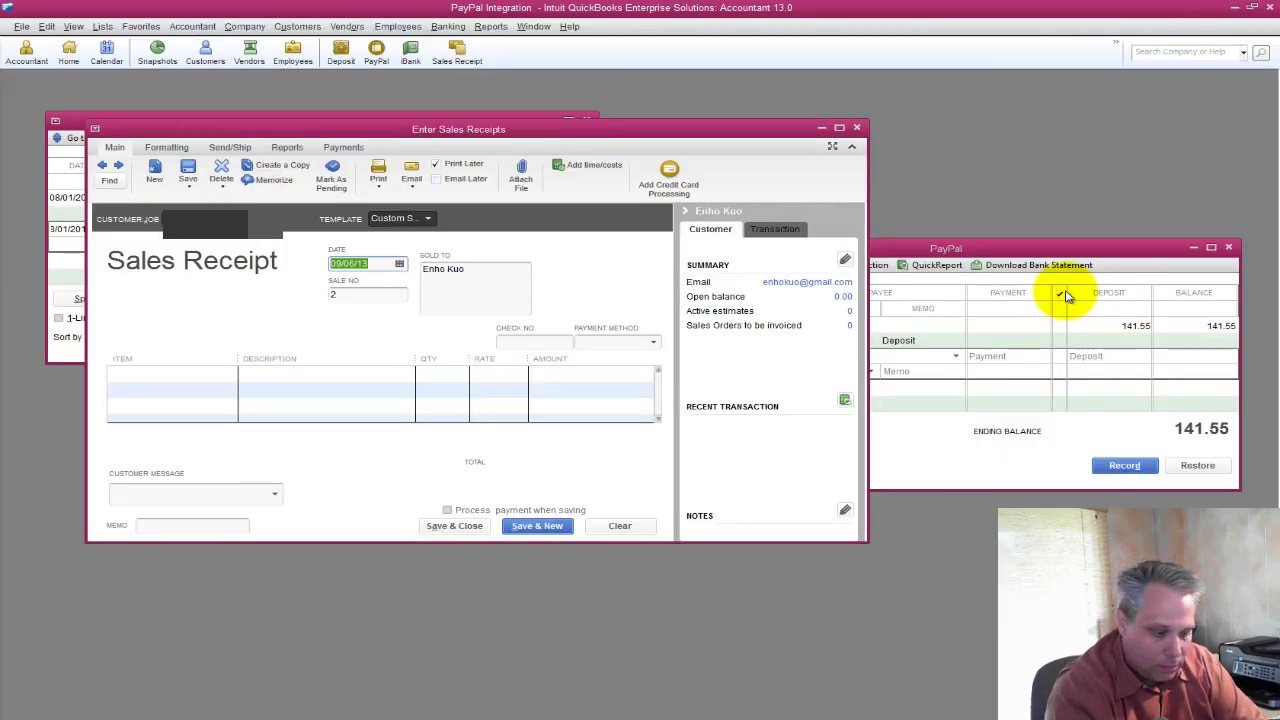
key("Tab")
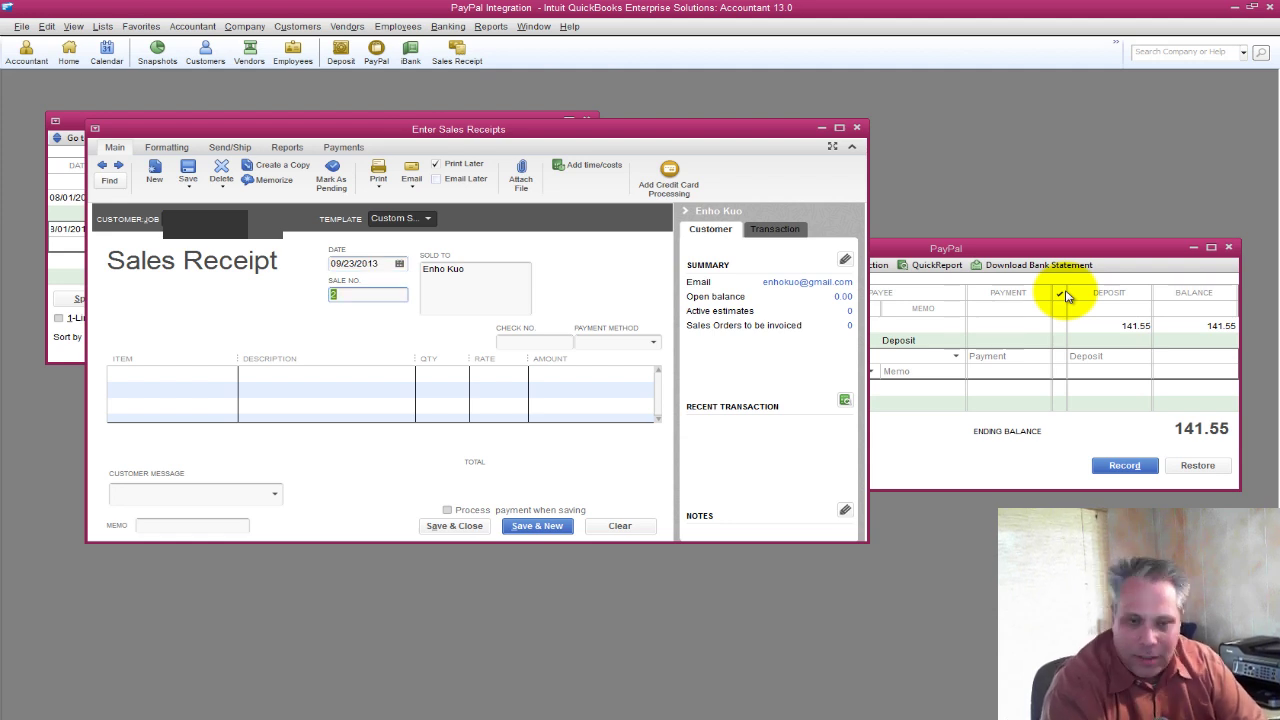
key("alt+w")
key("c")
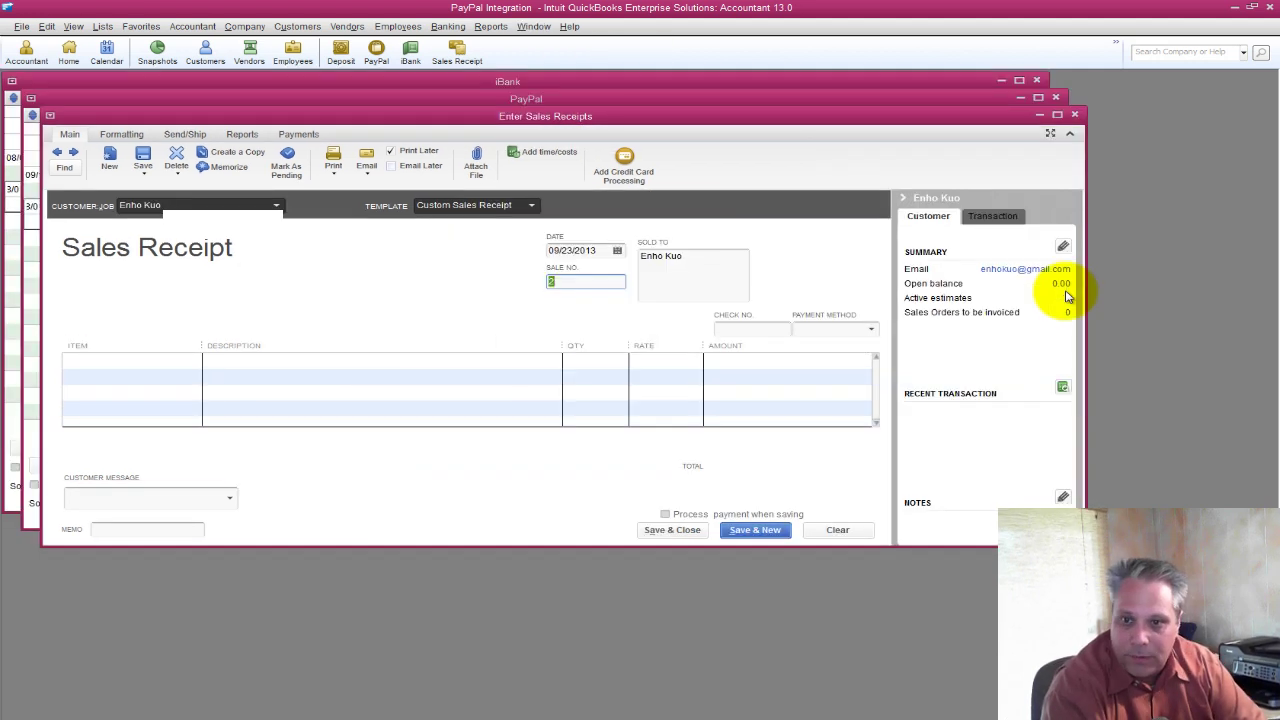
Add School Of Bookkeeping as the receipt item at 147.00.
key("Tab")
key("Tab")
key("Tab")
key("Tab")
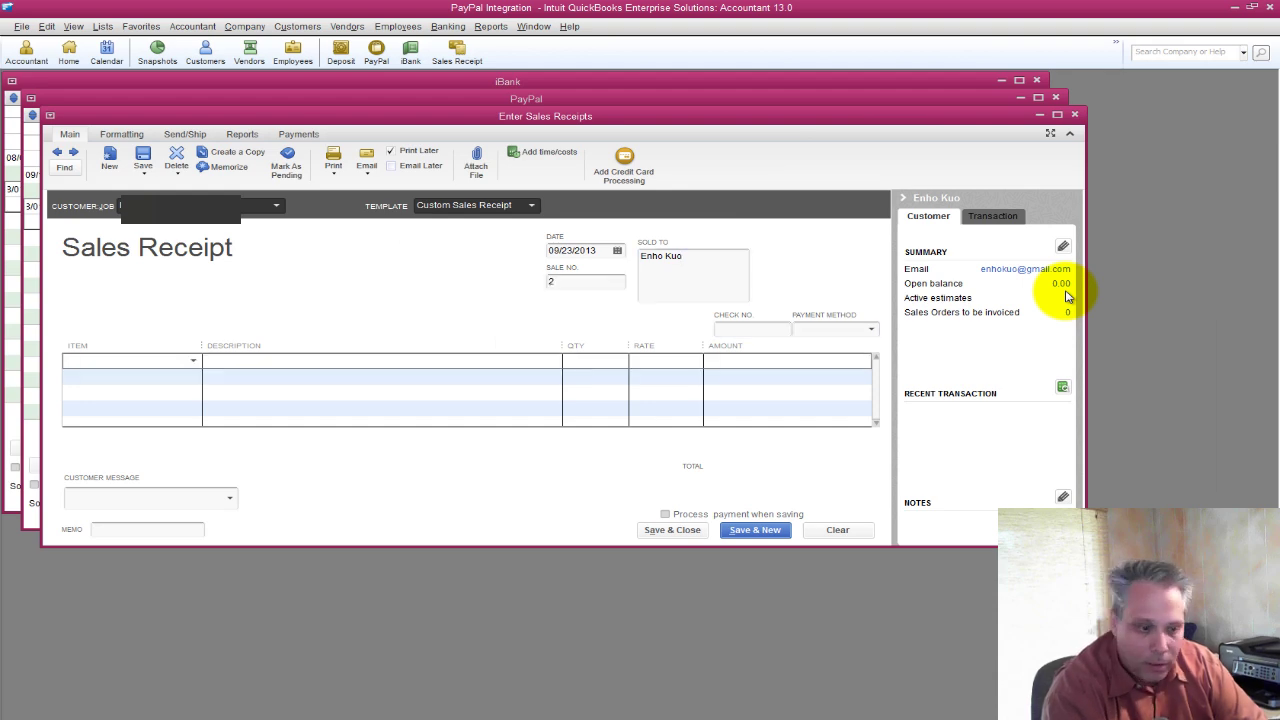
type("School Of Bookkeeping")
key("Tab")
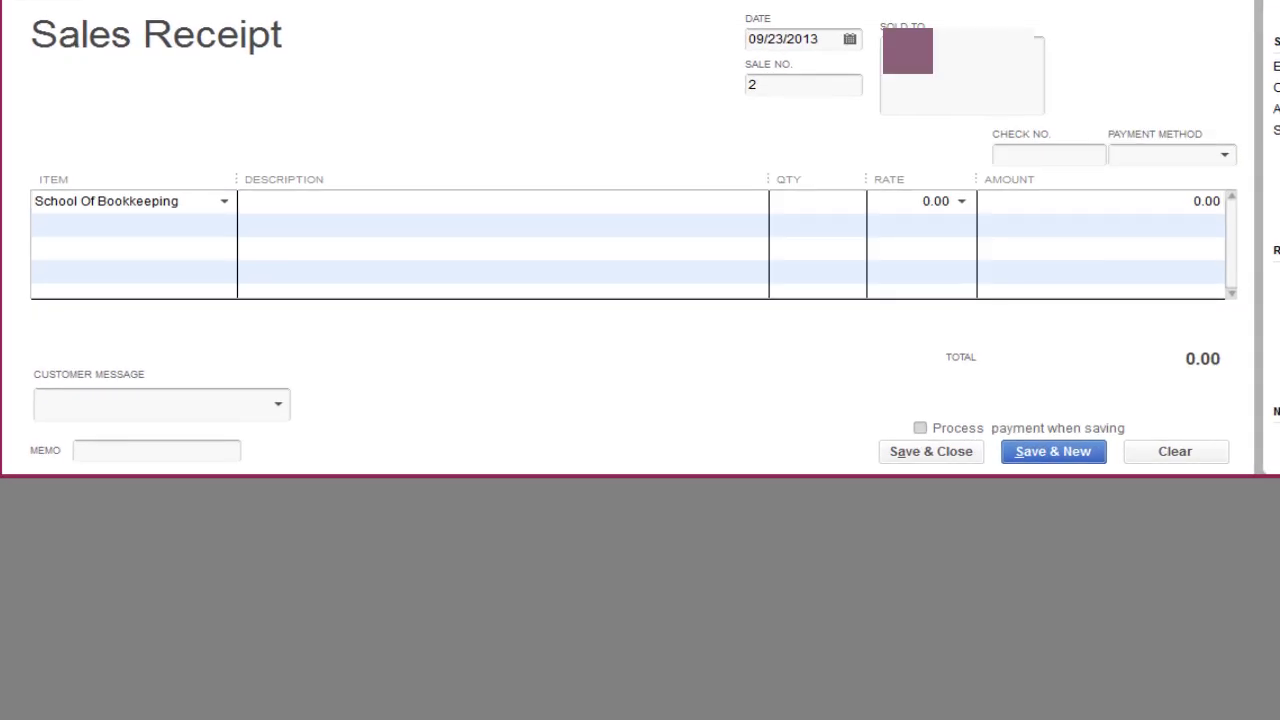
key("Tab")
key("Tab")
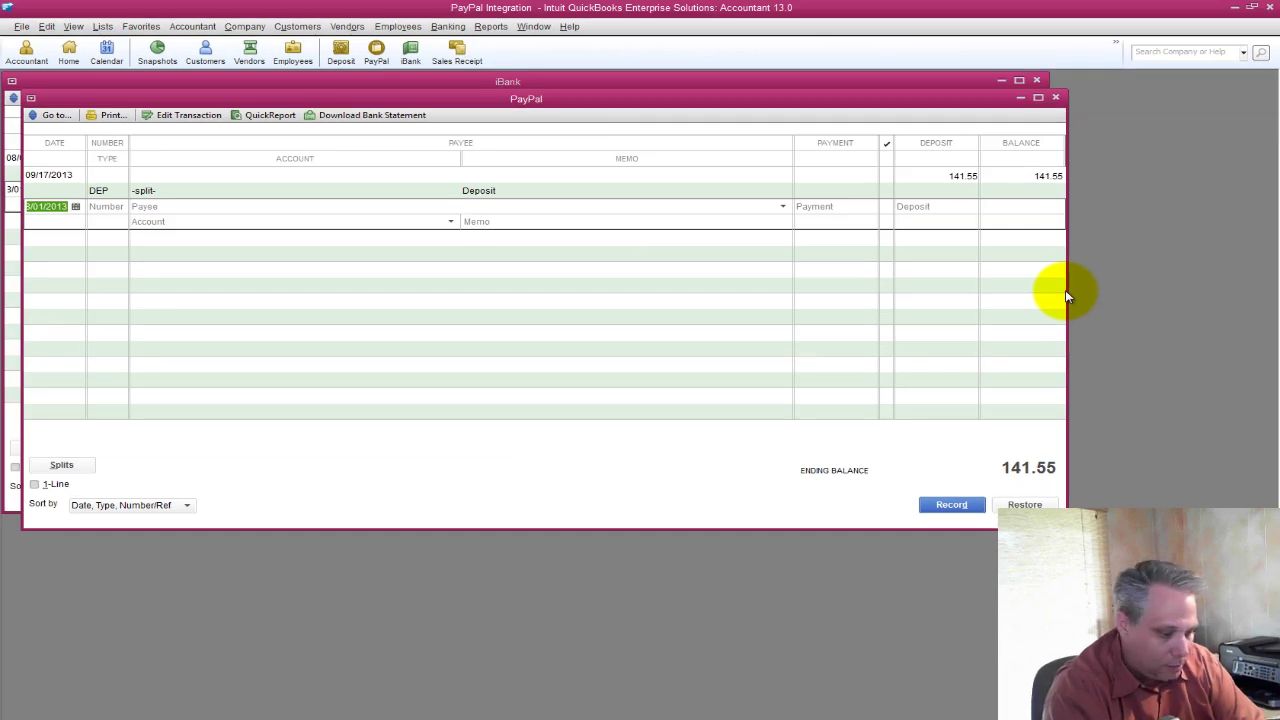
key("alt+b")
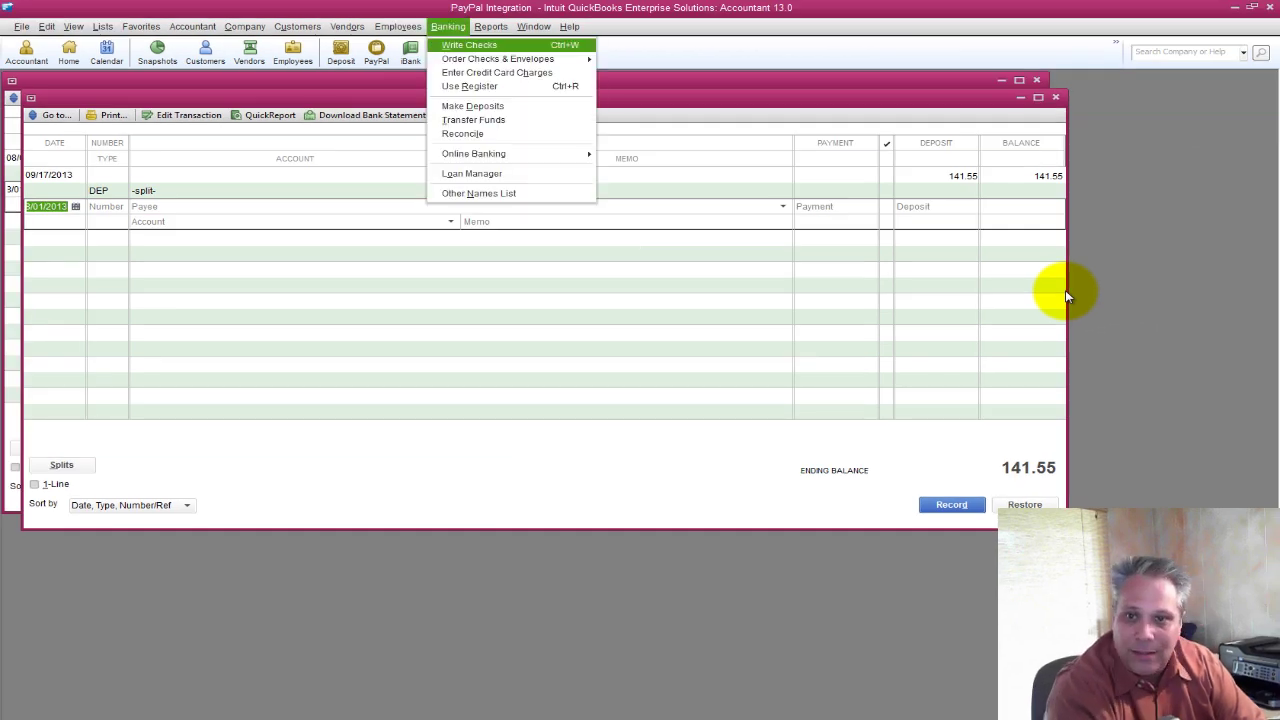
Start a deposit of the 147.00 receipt, dated 09/23/2013.
key("d")
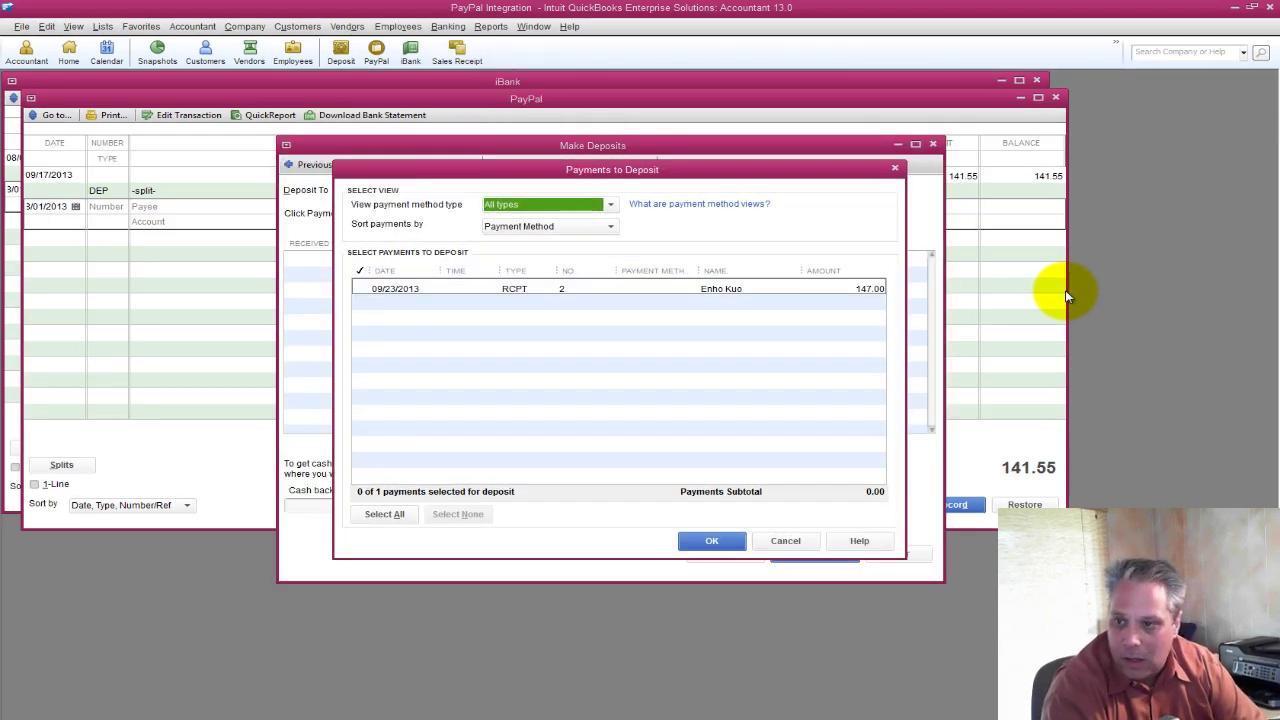
key("alt+a")
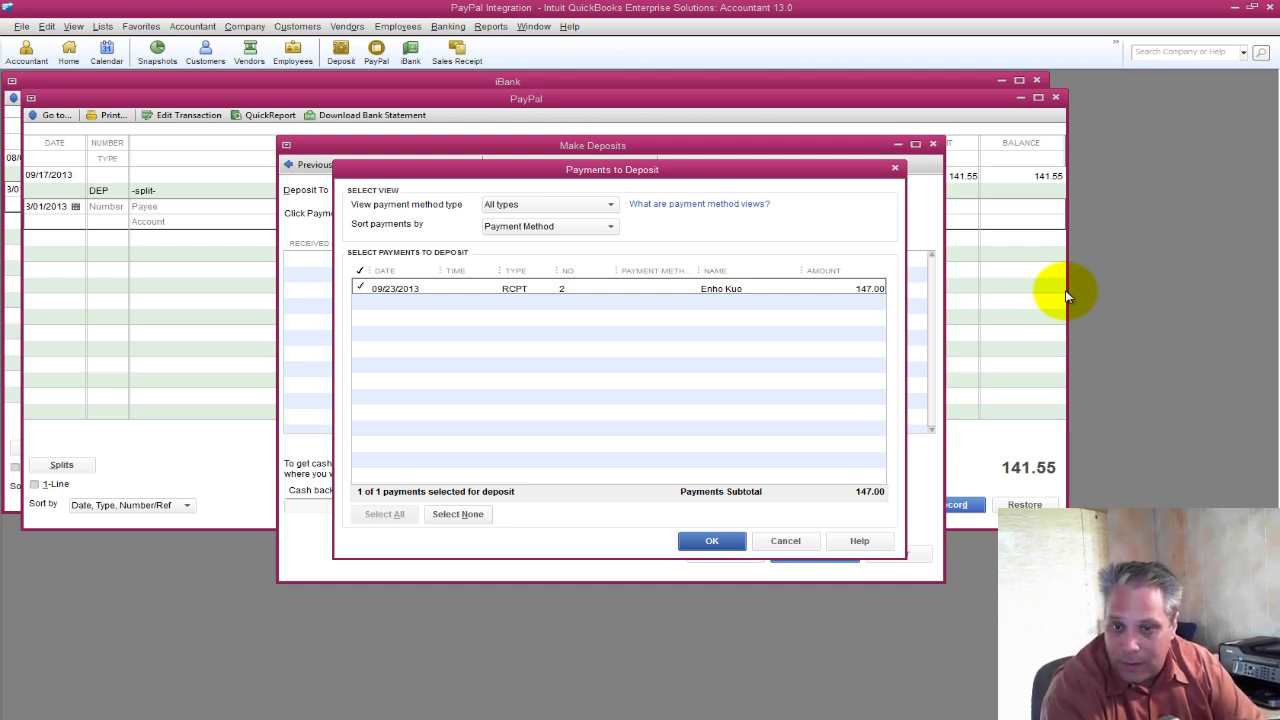
key("Return")
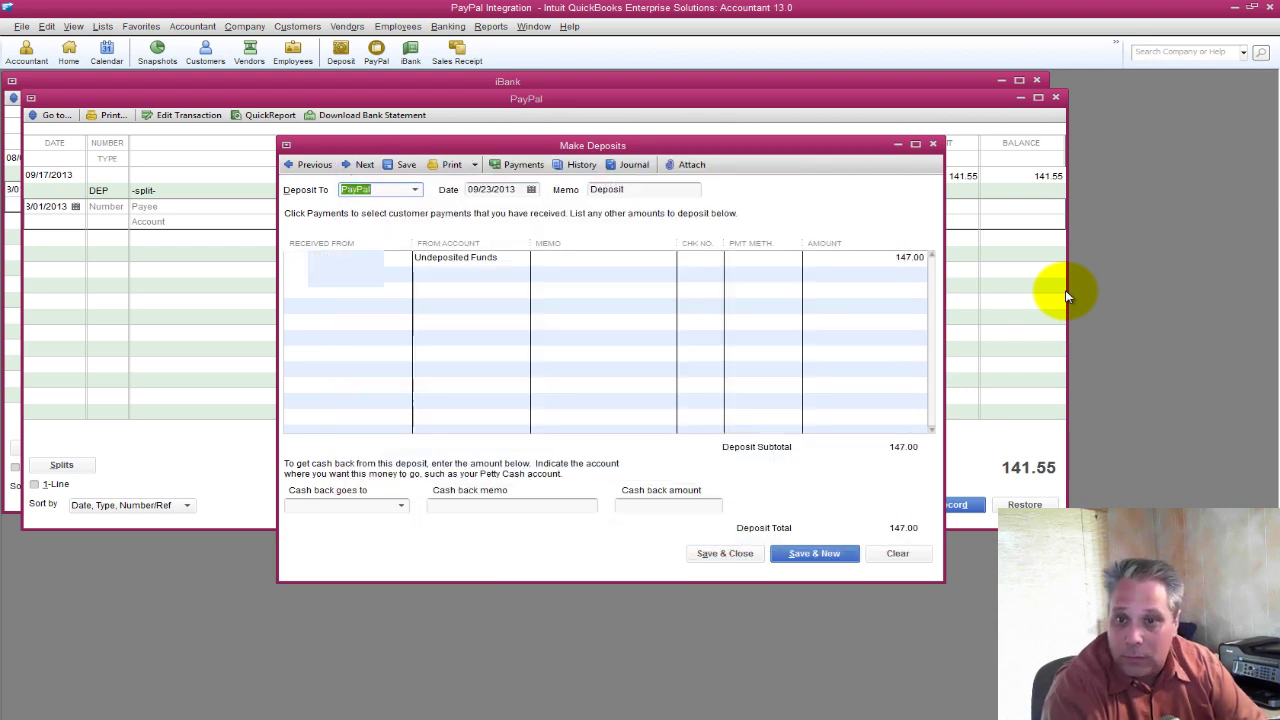
key("Tab")
key("alt+Tab")
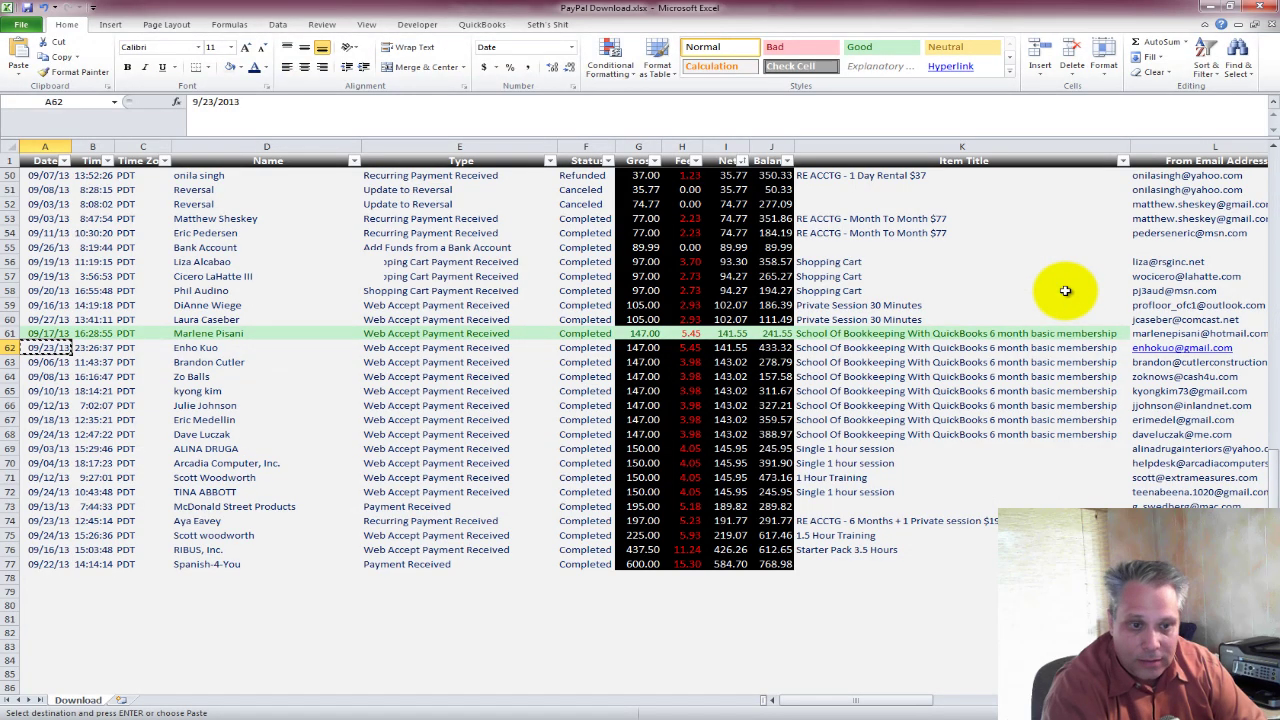
key("alt+Tab")
key("ctrl+v")
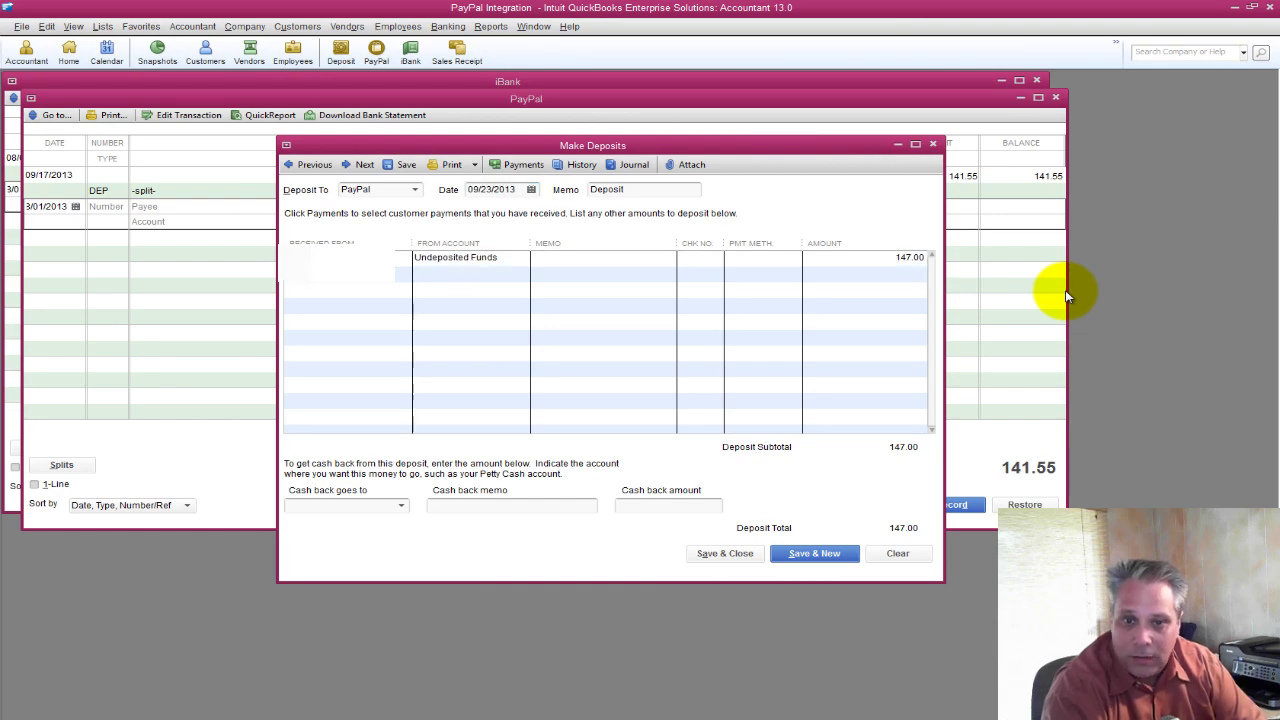
key("Tab")
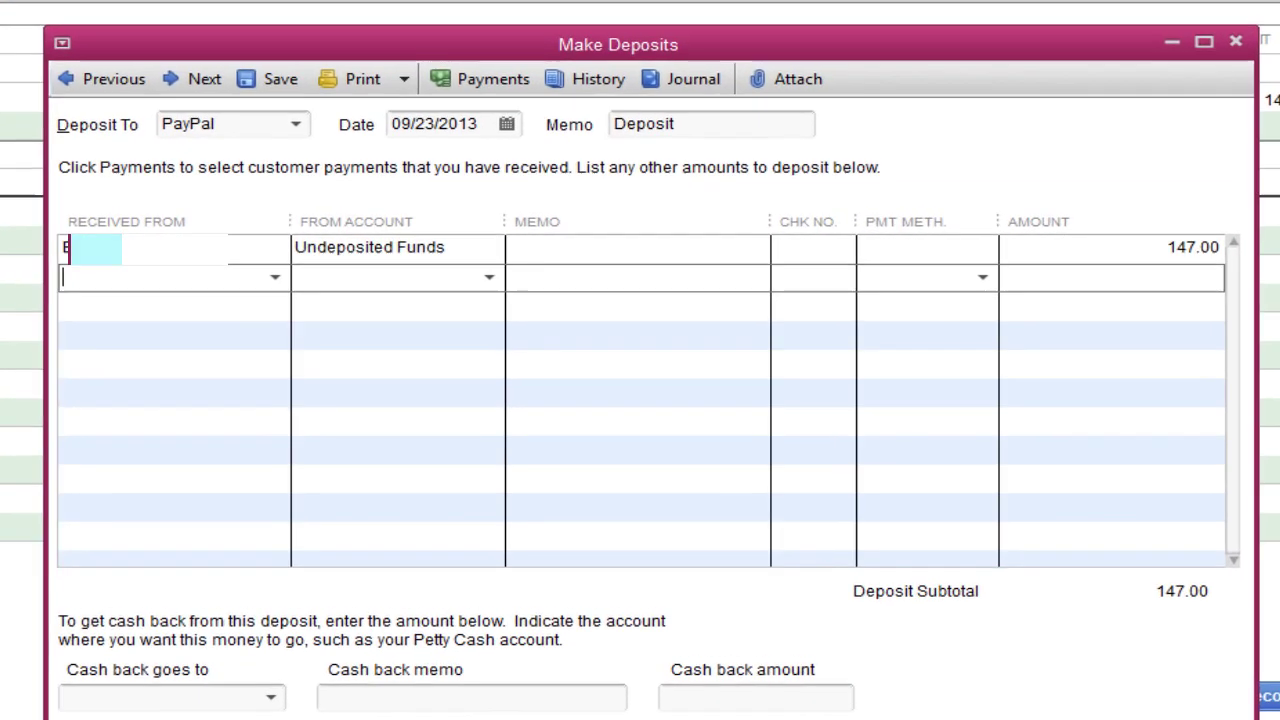
Add a Paypal line to Credit Card Processing Fees for -5.45 and save the 141.55 deposit.
type("Paypal")
key("Tab")
type("Cr")
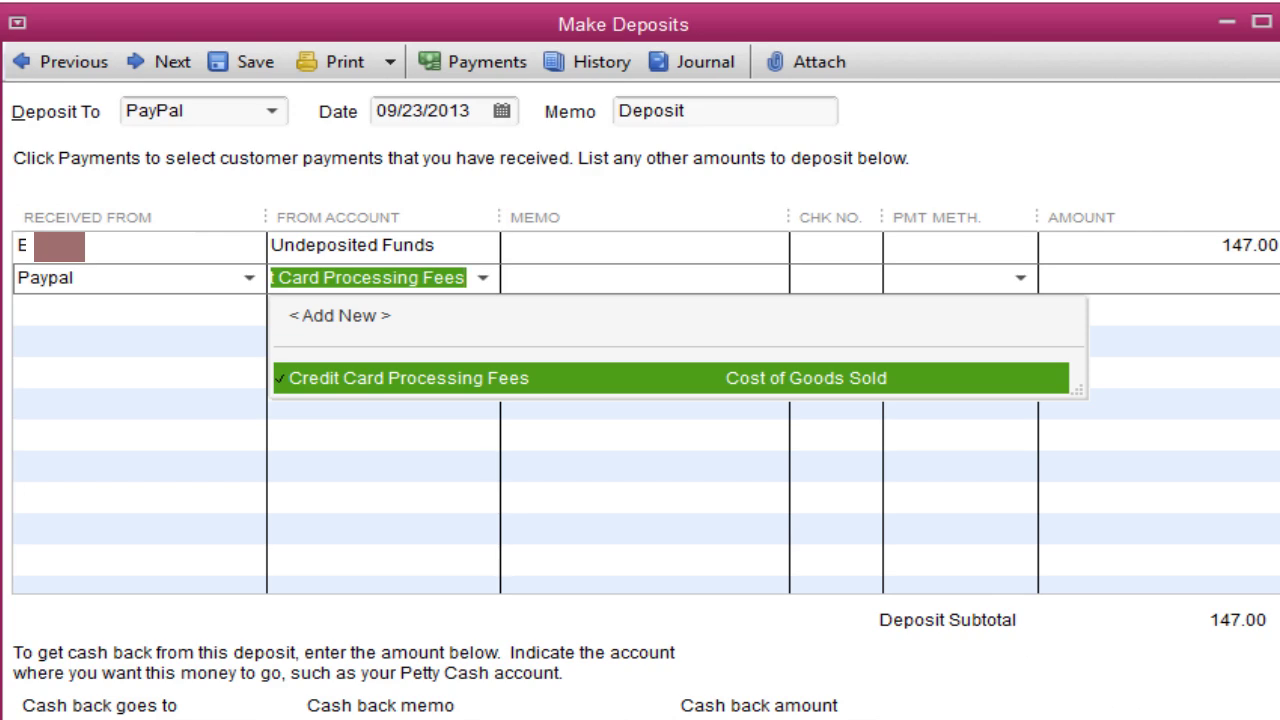
key("Tab")
key("Tab")
key("Tab")
key("Tab")
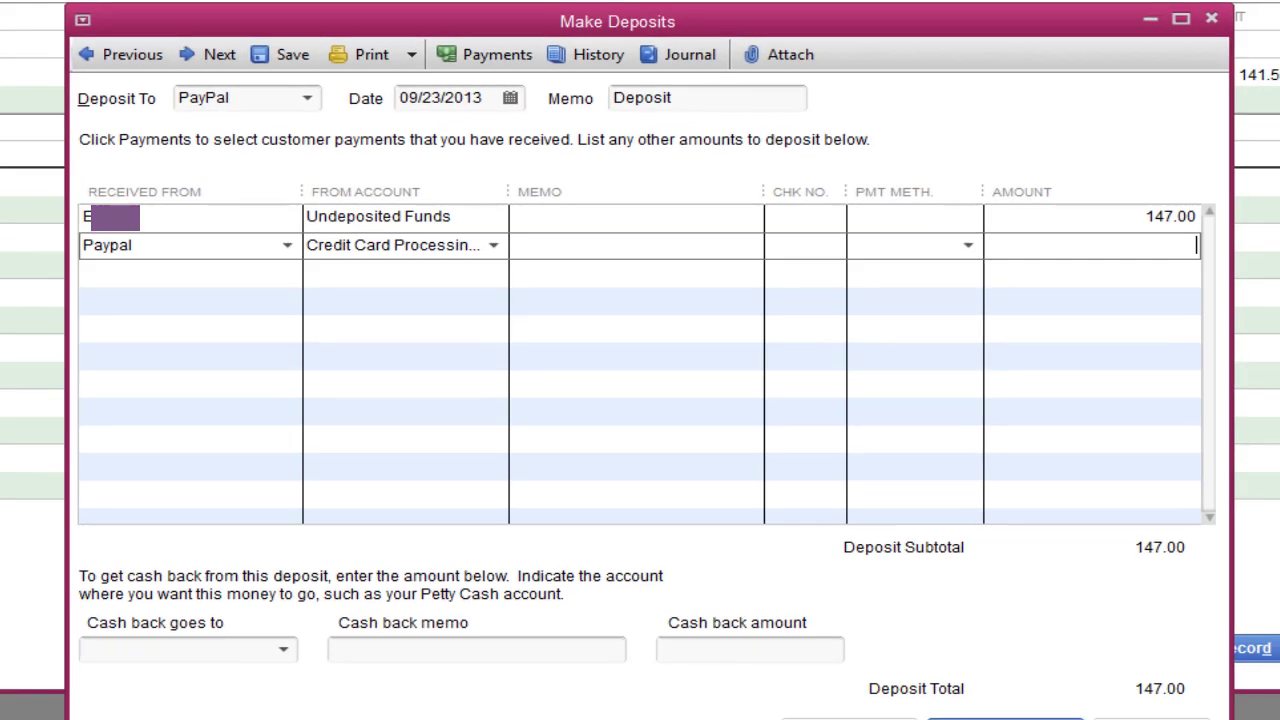
type("-")
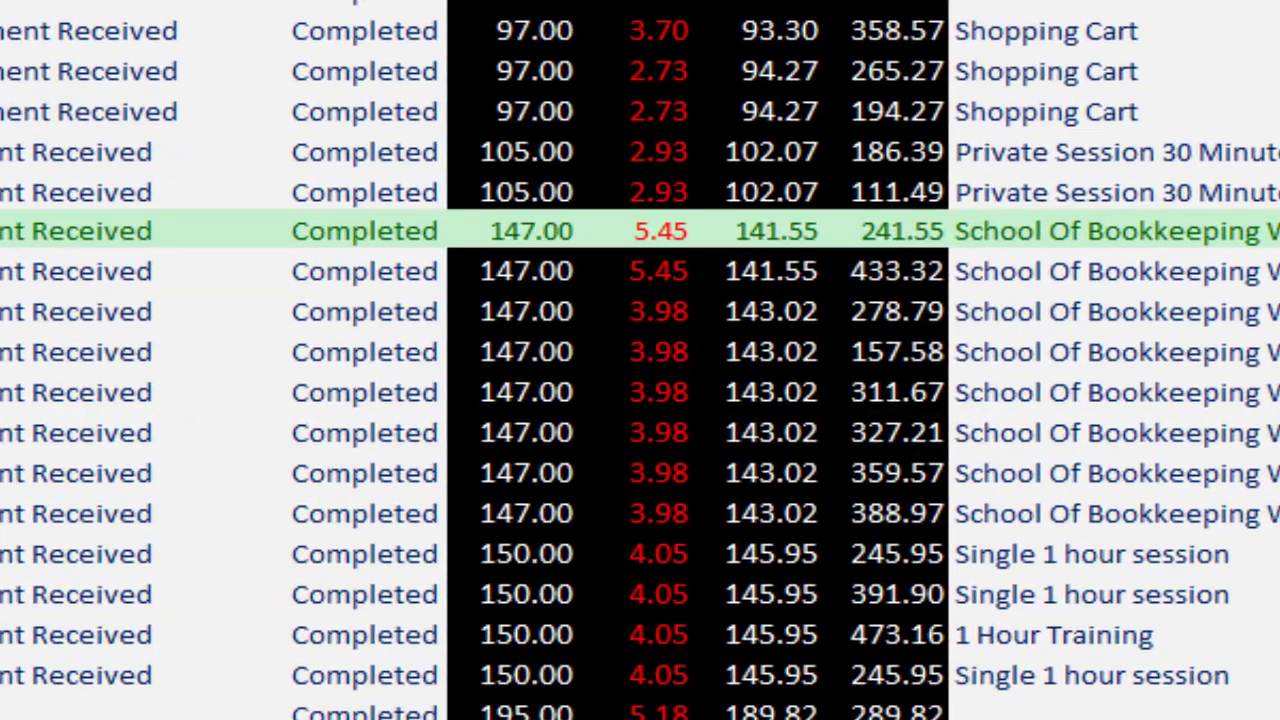
left_click(366, 271)
left_click(660, 271)
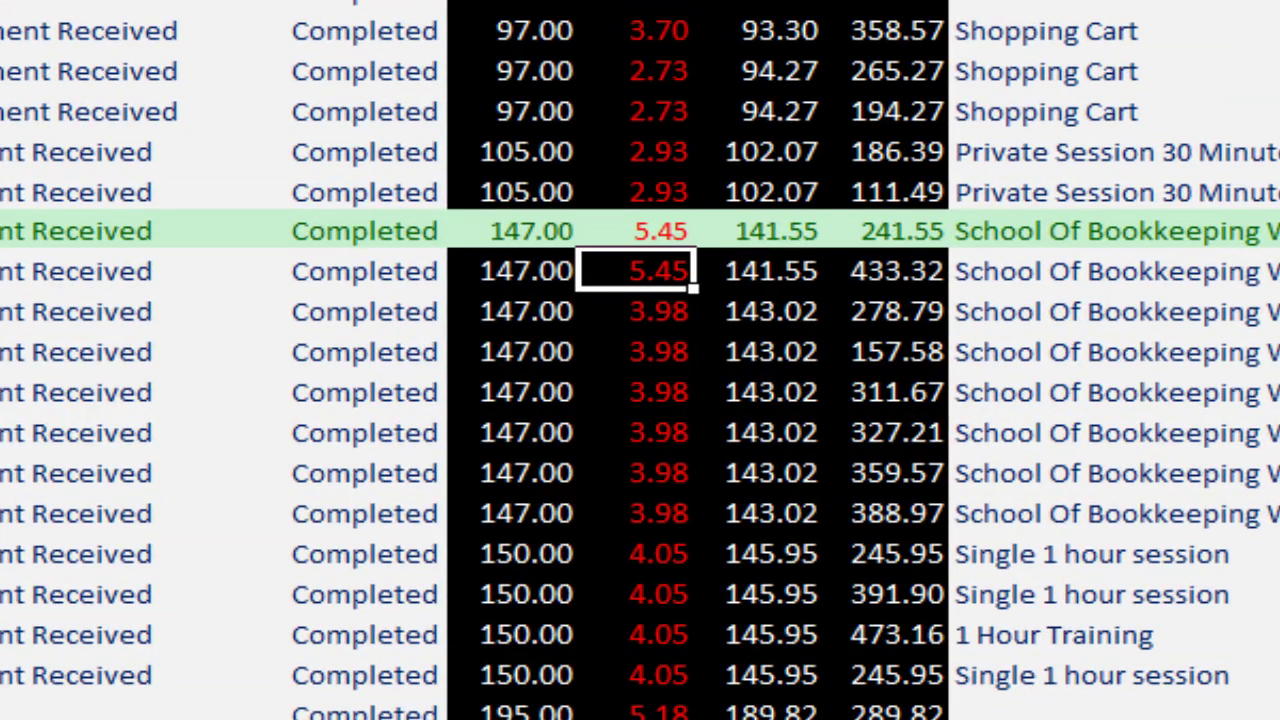
key("ctrl+c")
key("ctrl+v")
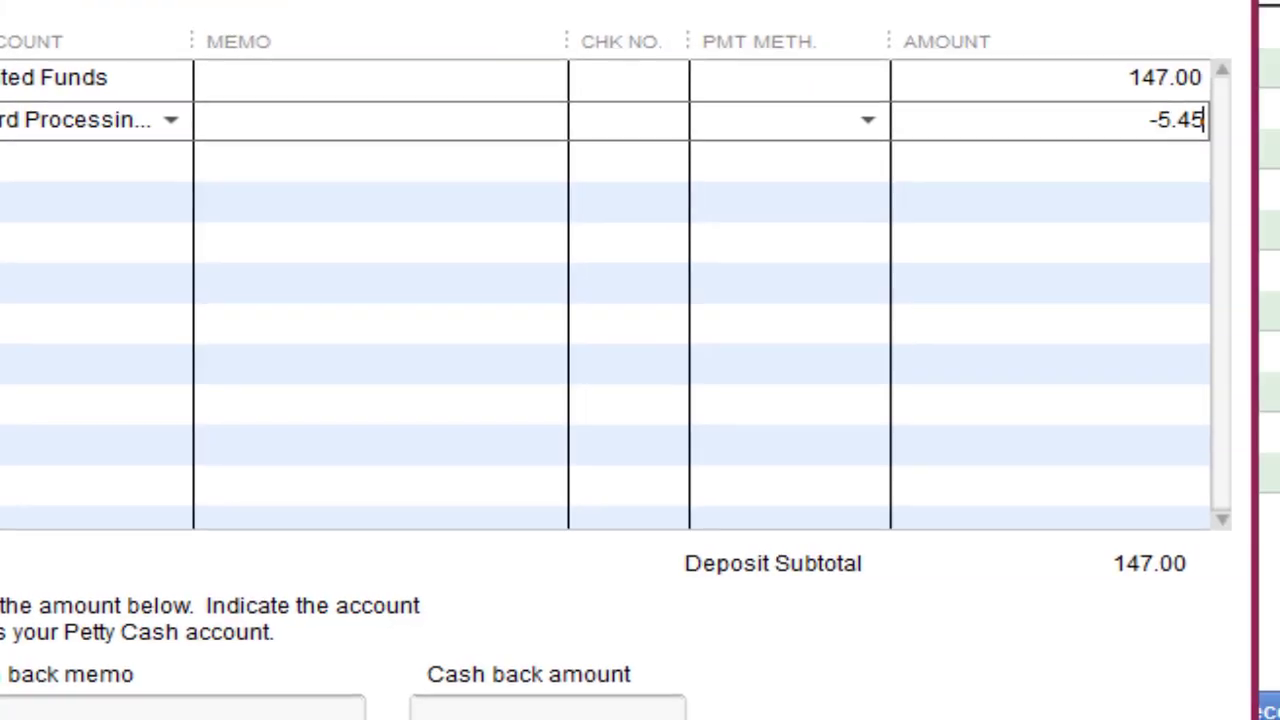
key("Tab")
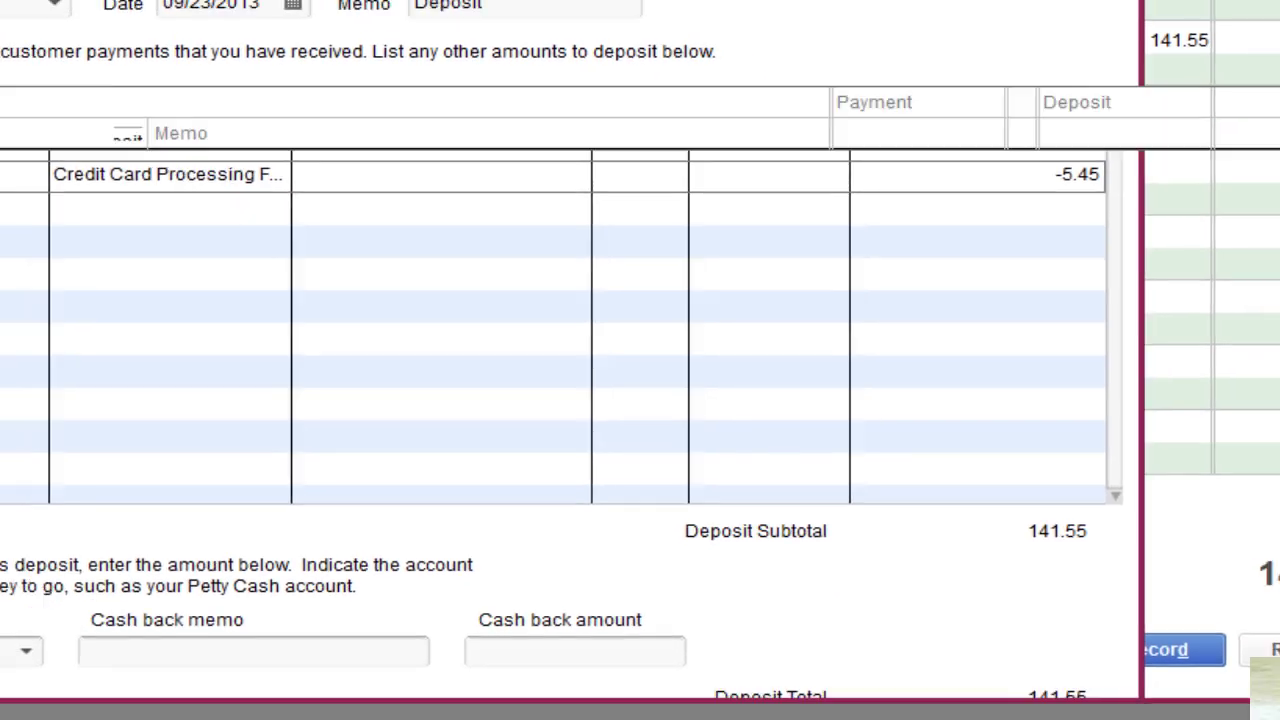
key("Return")
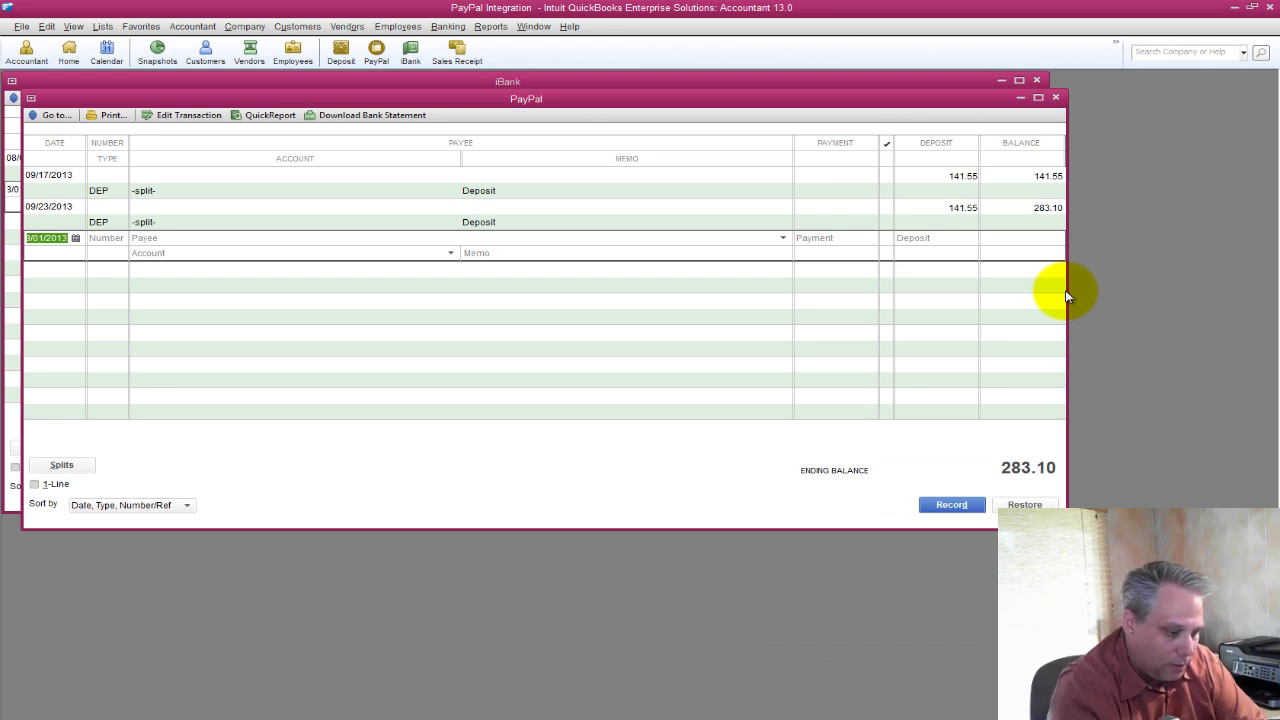
key("alt+u")
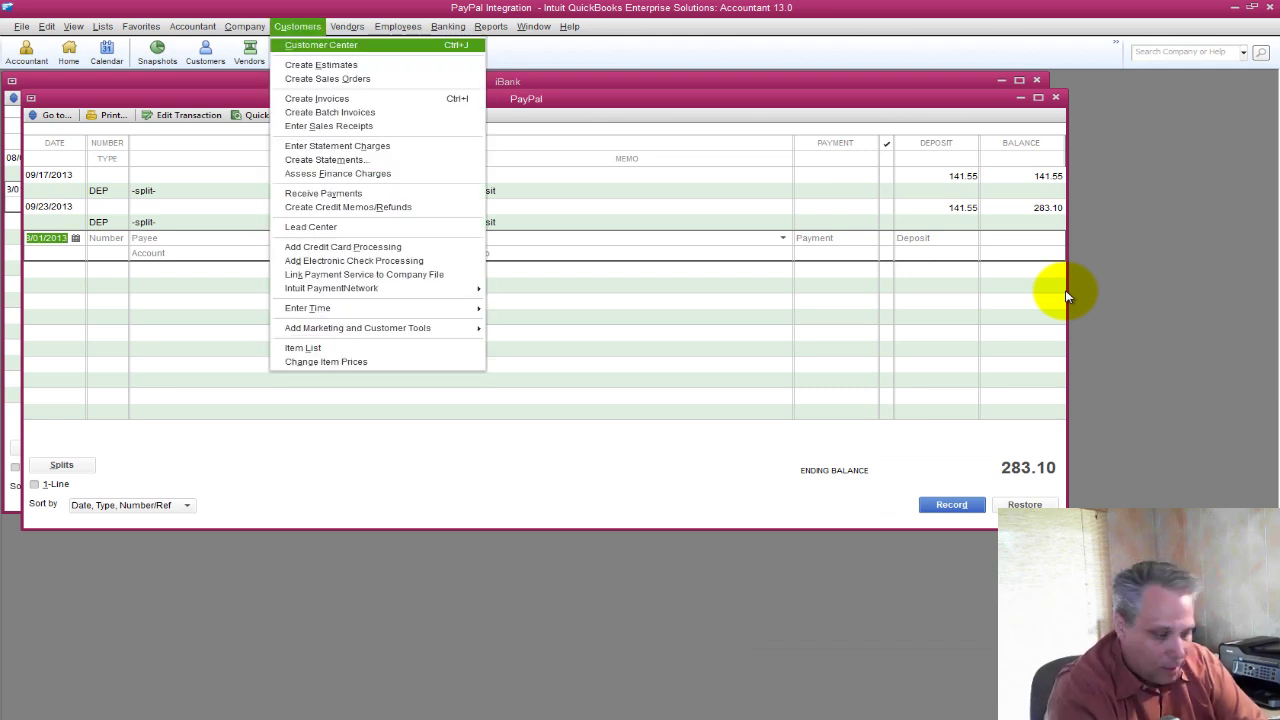
Open a new sales receipt and mark Excel row 62 with the green Good style.
key("Escape")
key("alt+u")
key("d")
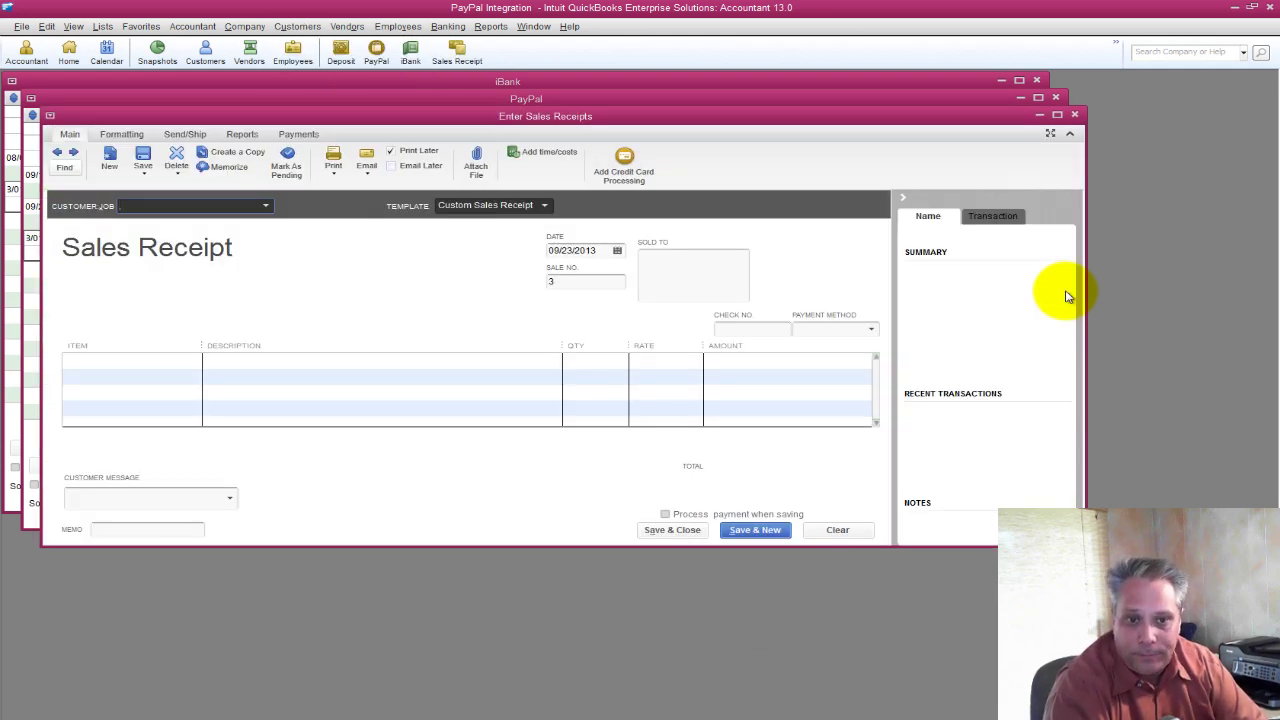
key("alt+Tab")
key("Home")
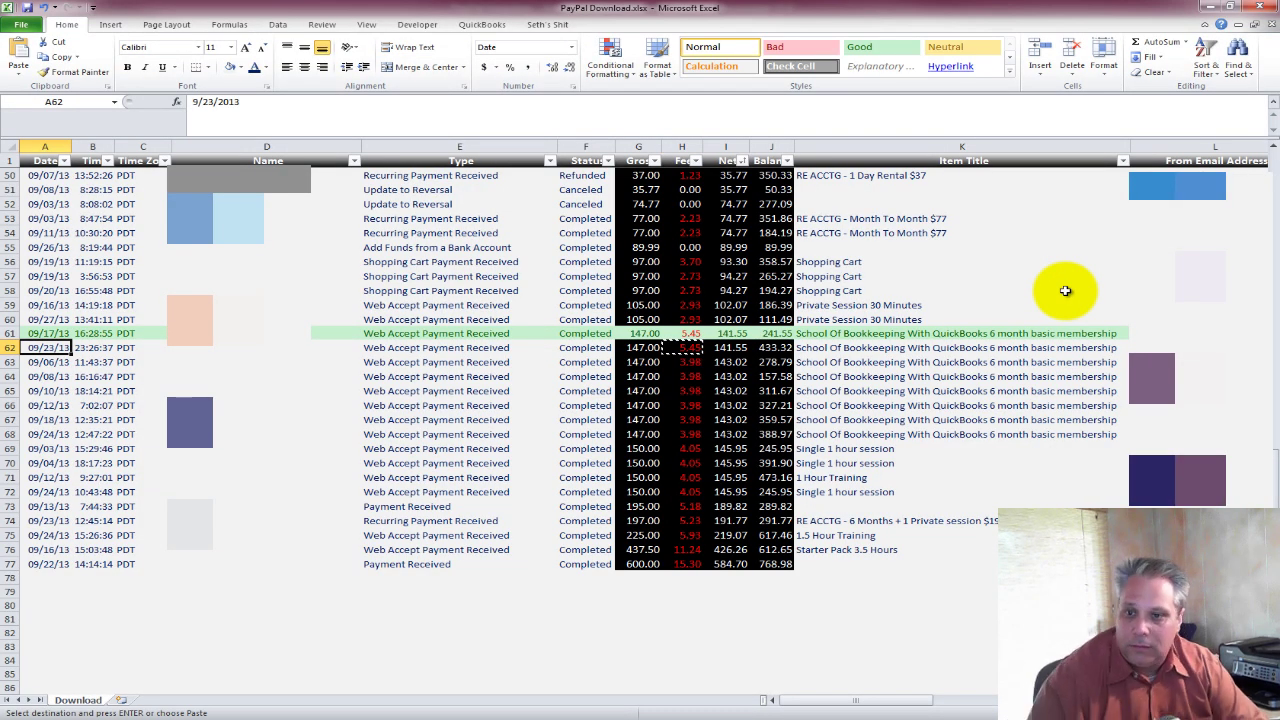
key("shift+space")
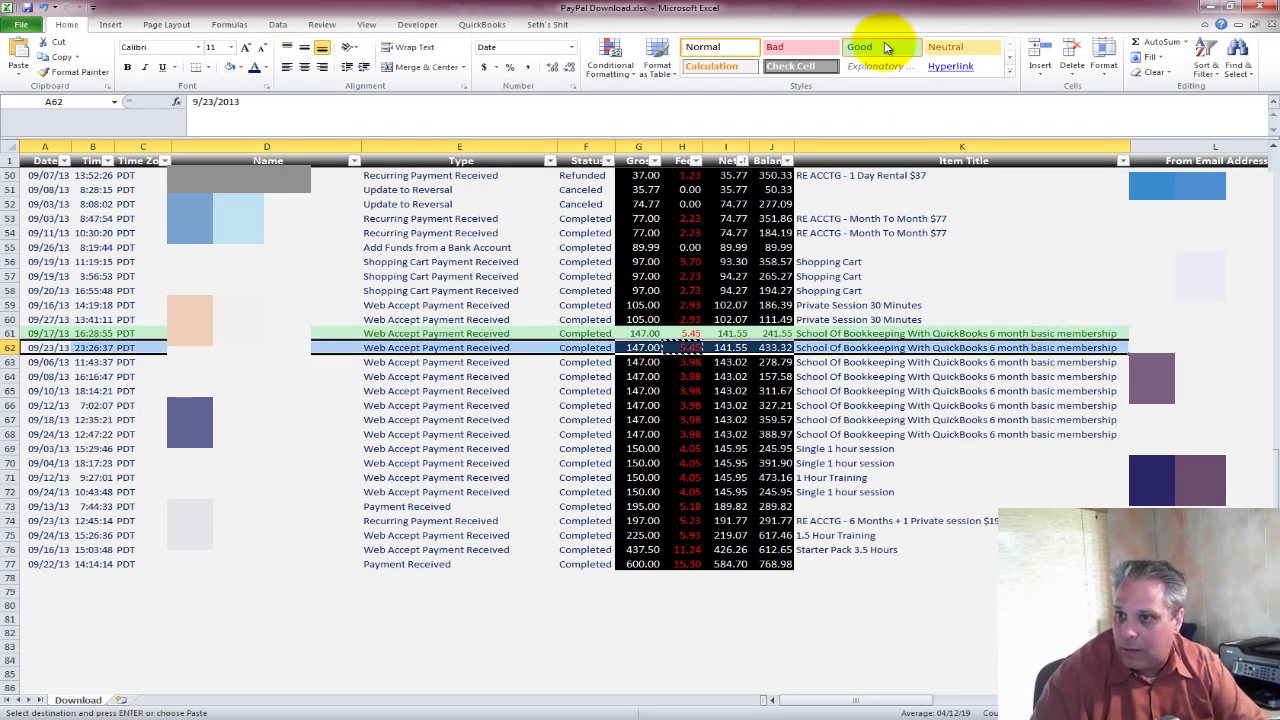
left_click(885, 48)
Set up the row 63 buyer from D63 as a new customer on the receipt.
left_click(238, 364)
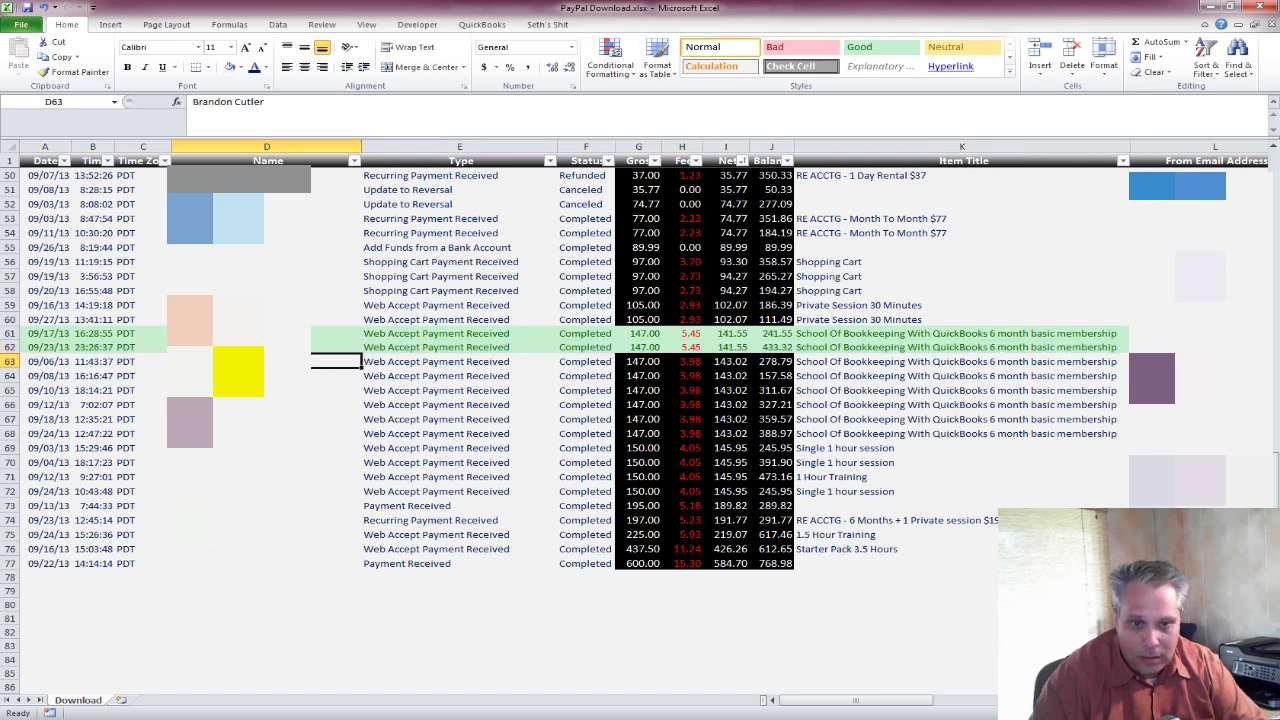
key("ctrl+c")
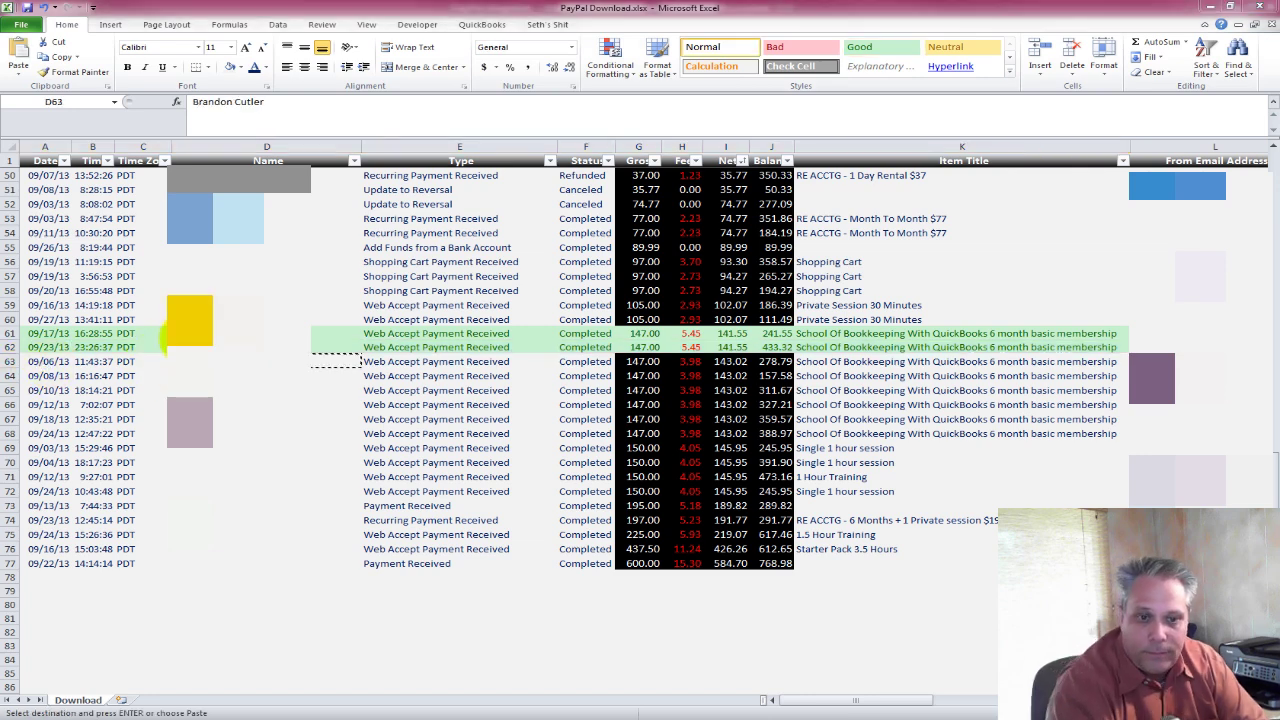
key("alt+Tab")
key("ctrl+v")
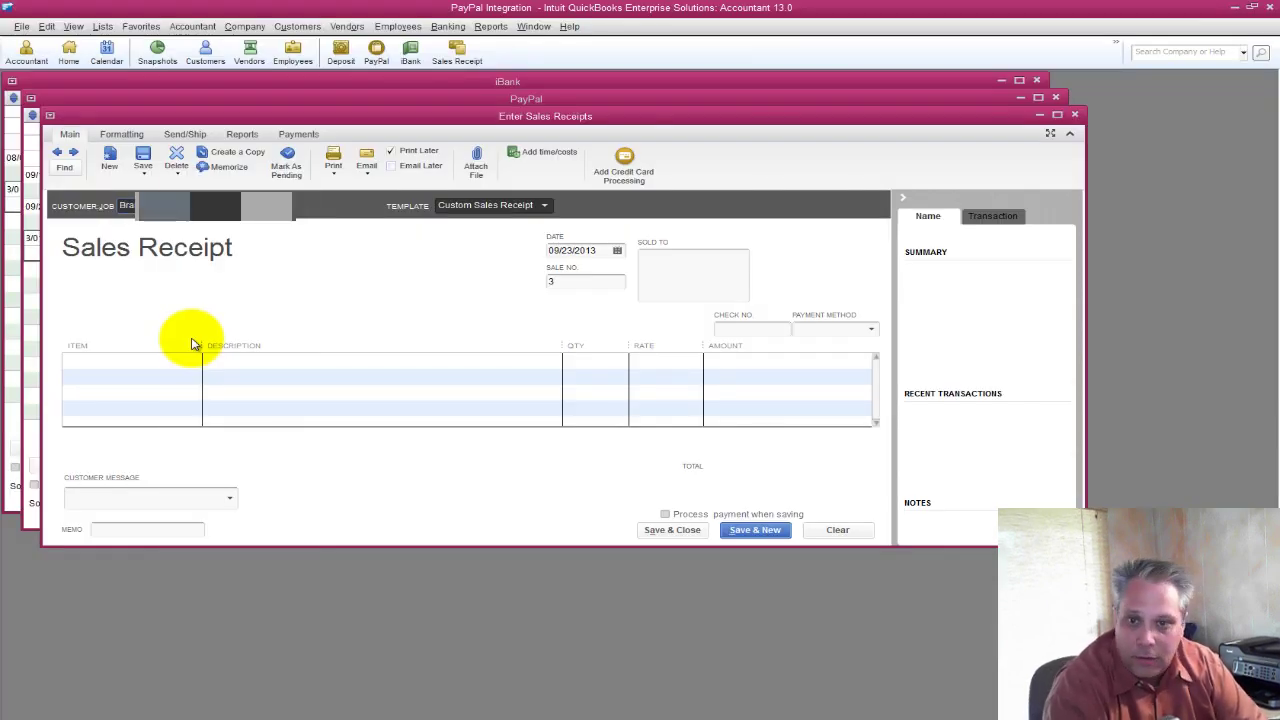
key("Tab")
key("Tab")
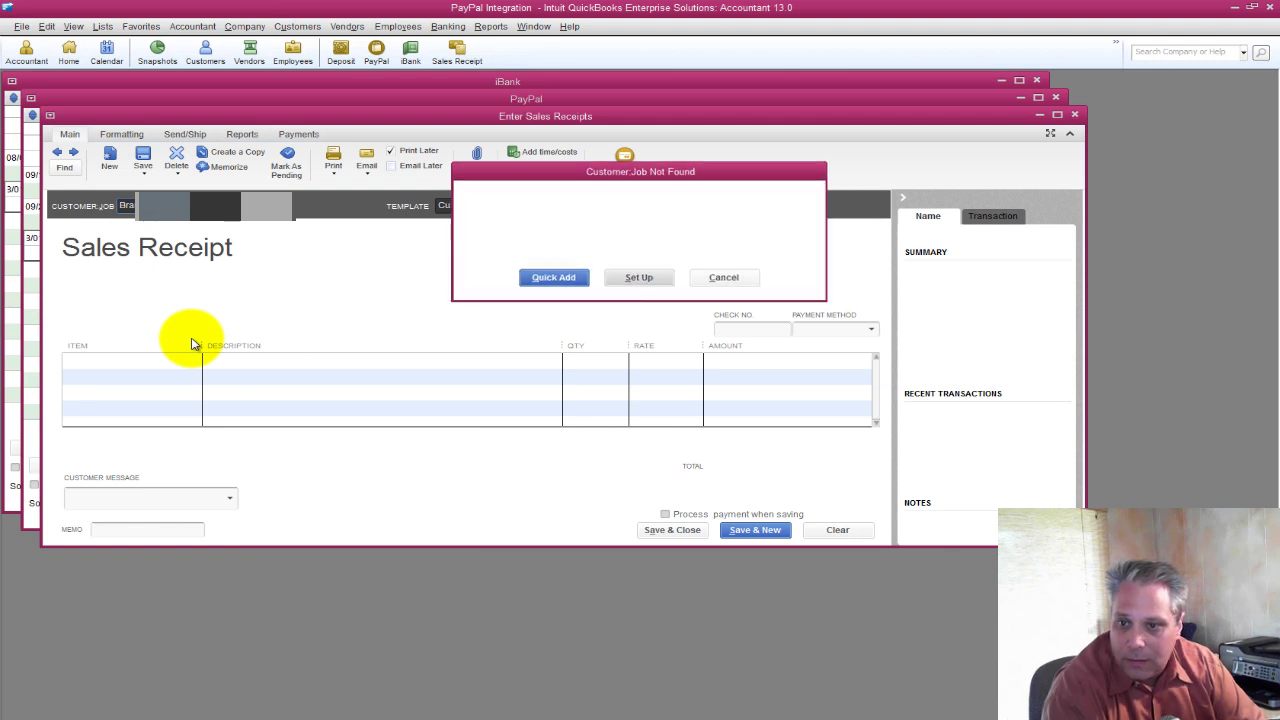
key("Return")
key("Tab")
key("Tab")
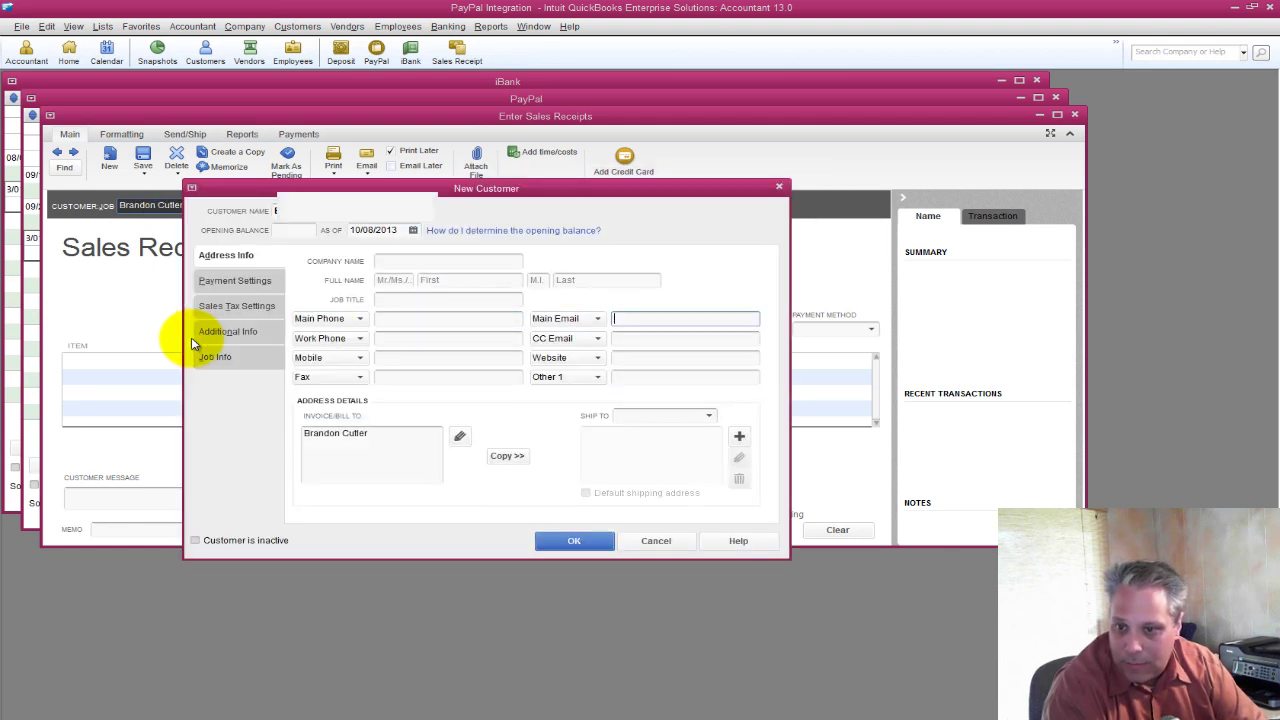
Enter the row 63 buyer's e-mail as the Main Email and save the customer.
key("alt+Tab")
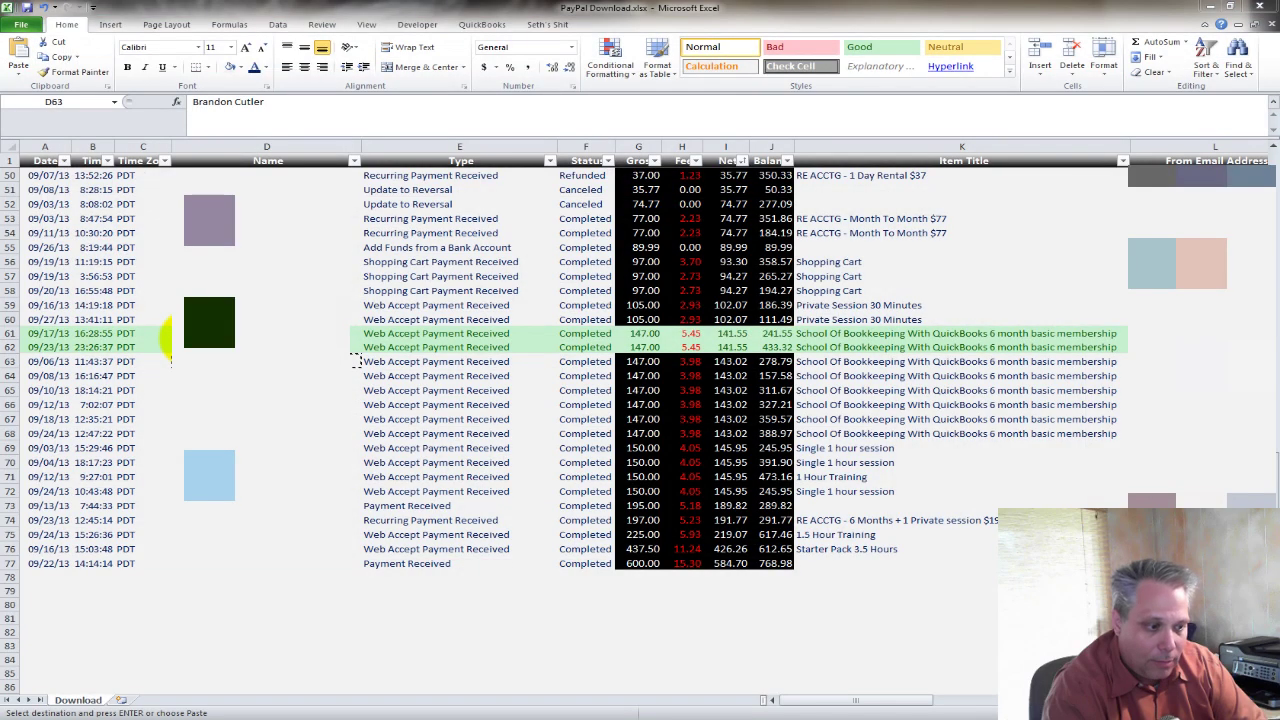
key("Right")
key("Right")
key("Right")
key("Right")
key("Right")
key("Right")
key("Right")
key("Right")
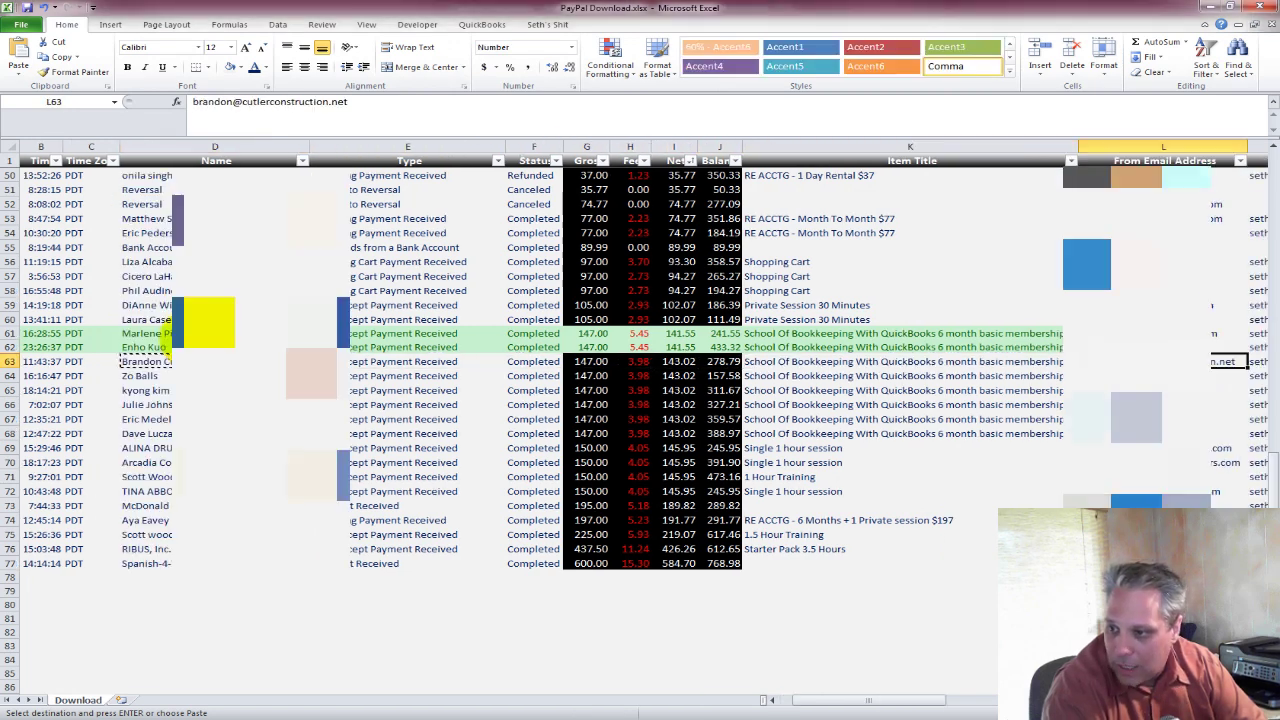
key("Left")
key("F2")
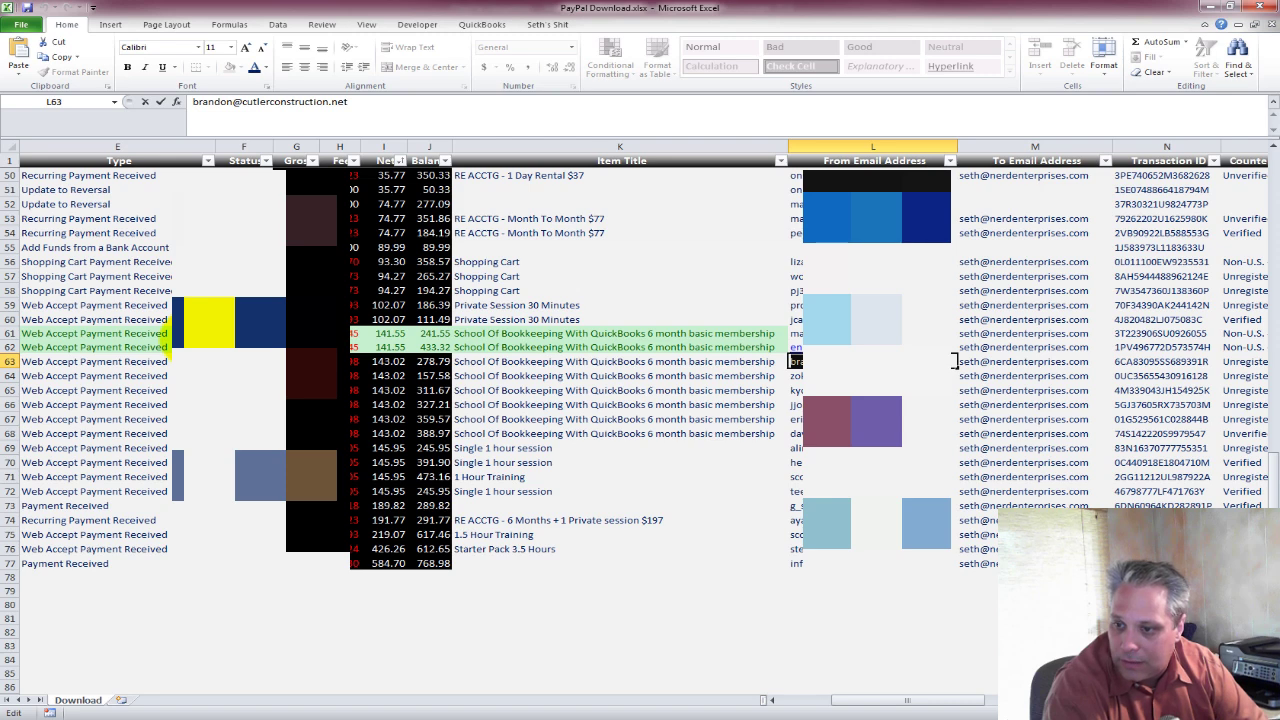
key("Return")
key("Up")
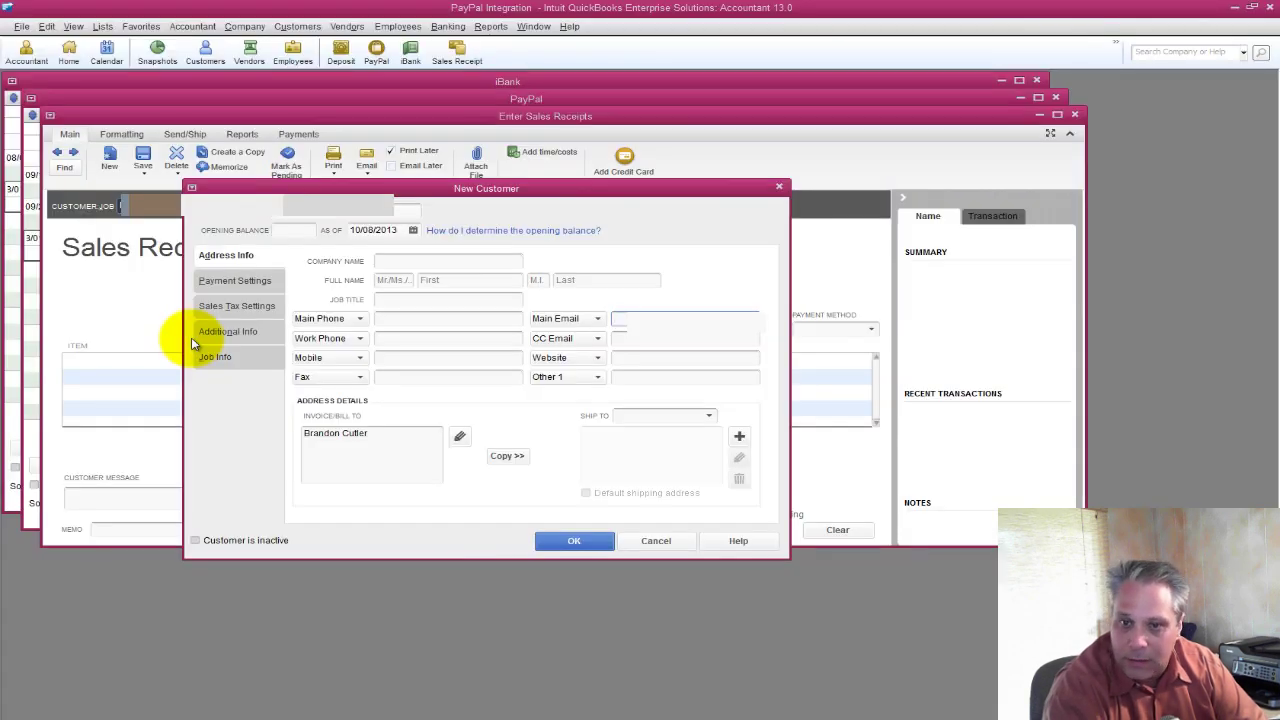
key("ctrl+v")
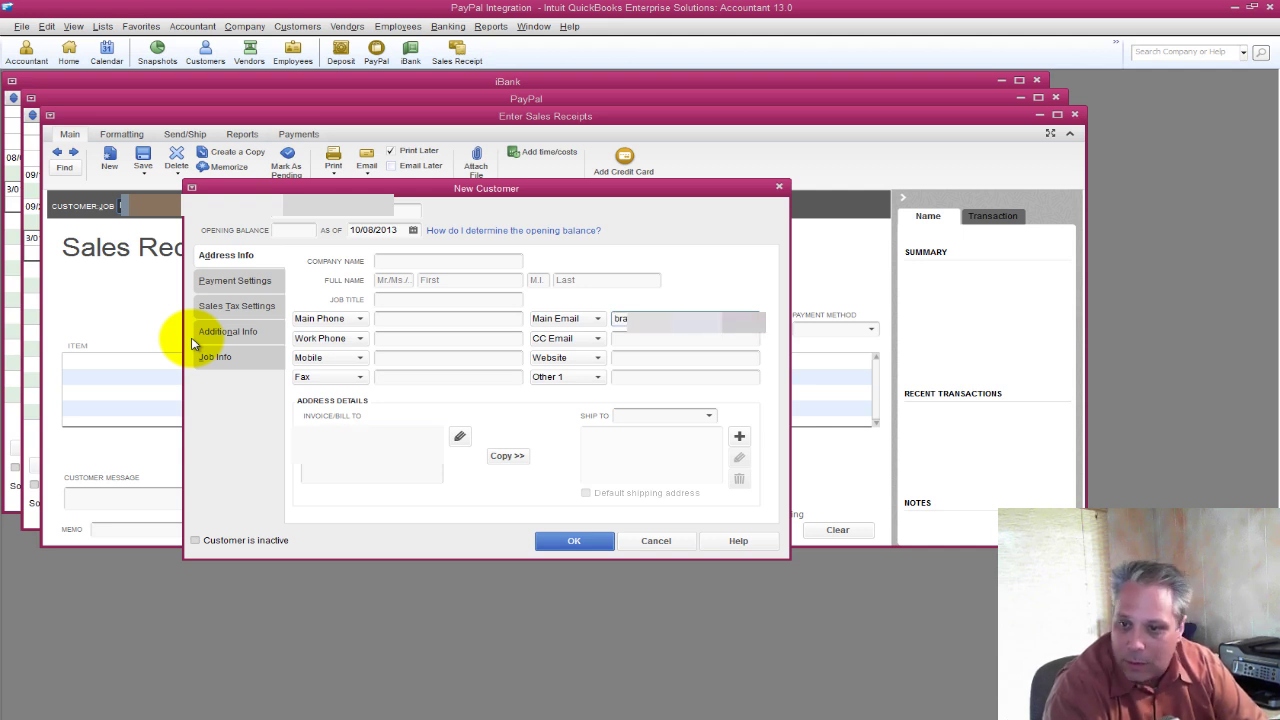
key("Tab")
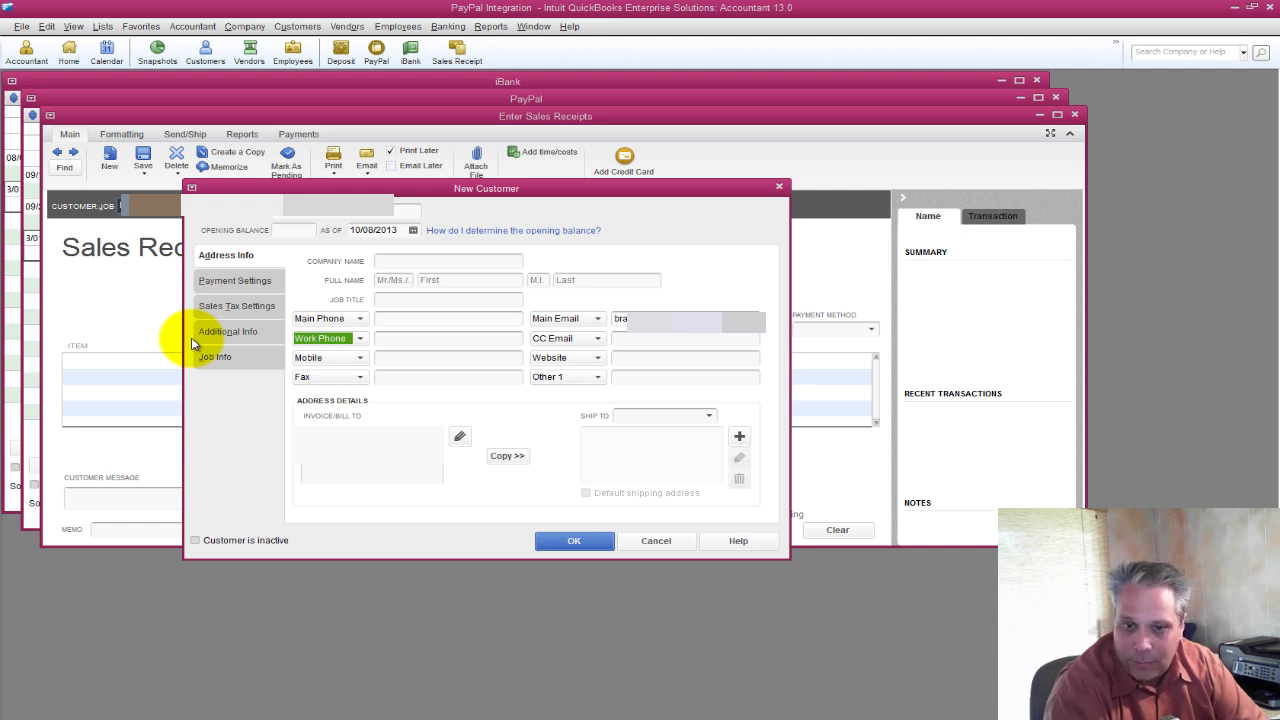
key("Return")
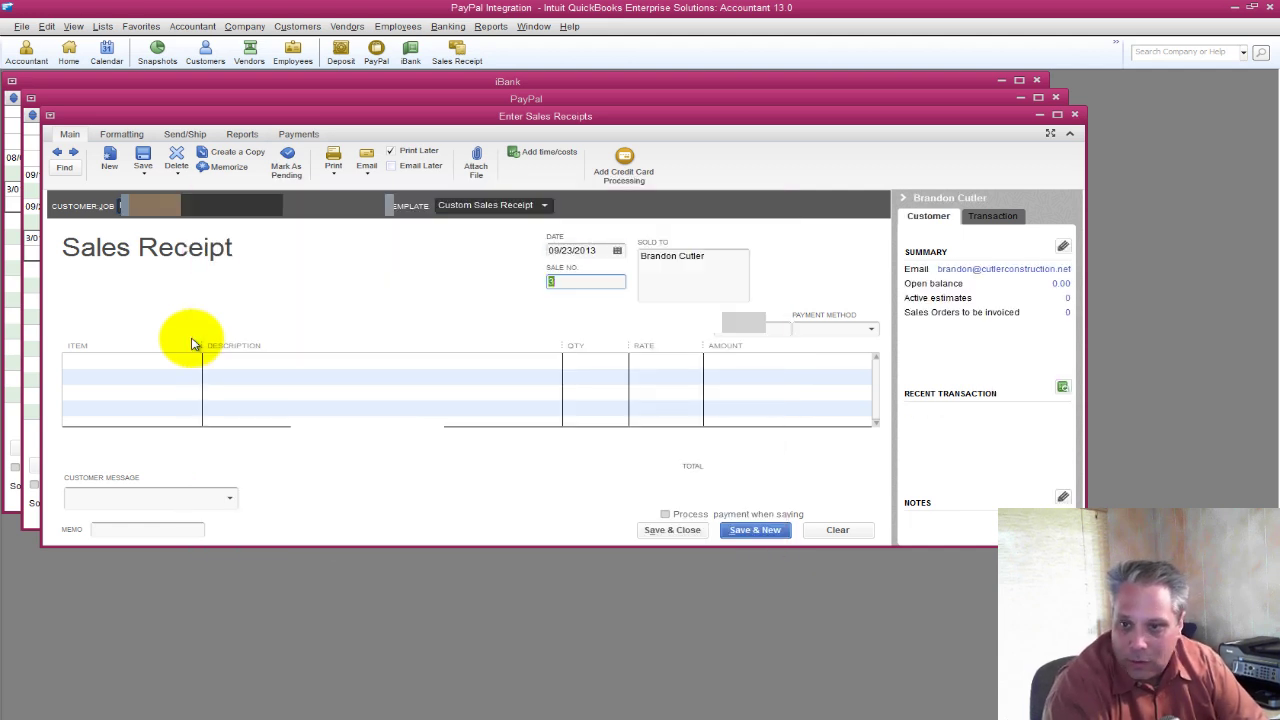
Date the receipt 09/06/2013 and add School Of Bookkeeping at a 147 rate.
key("alt+Tab")
key("ctrl+c")
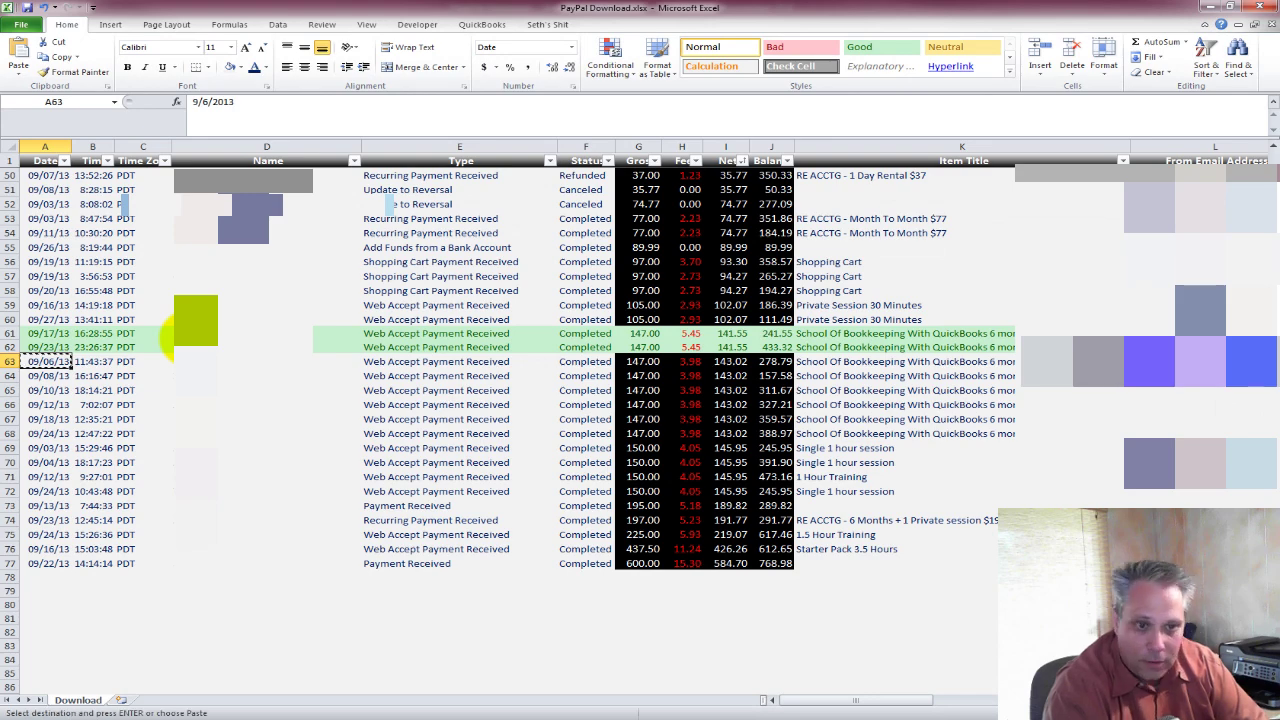
key("alt+Tab")
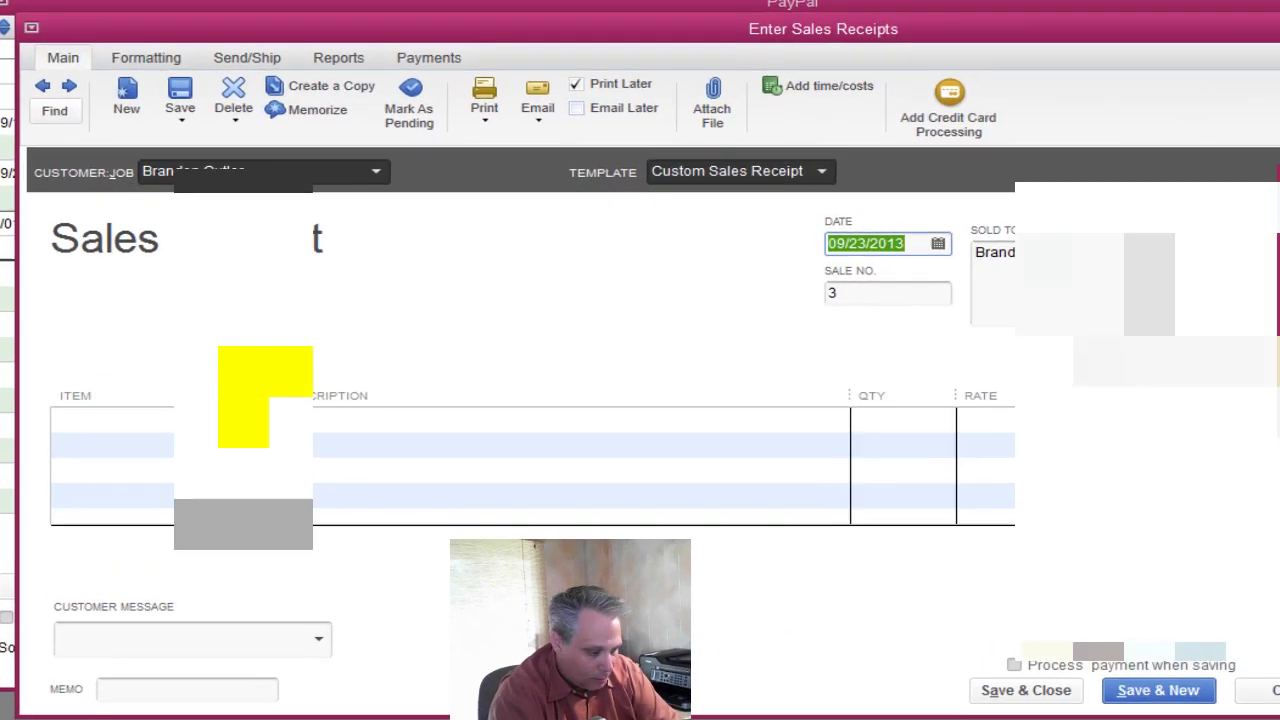
key("ctrl+v")
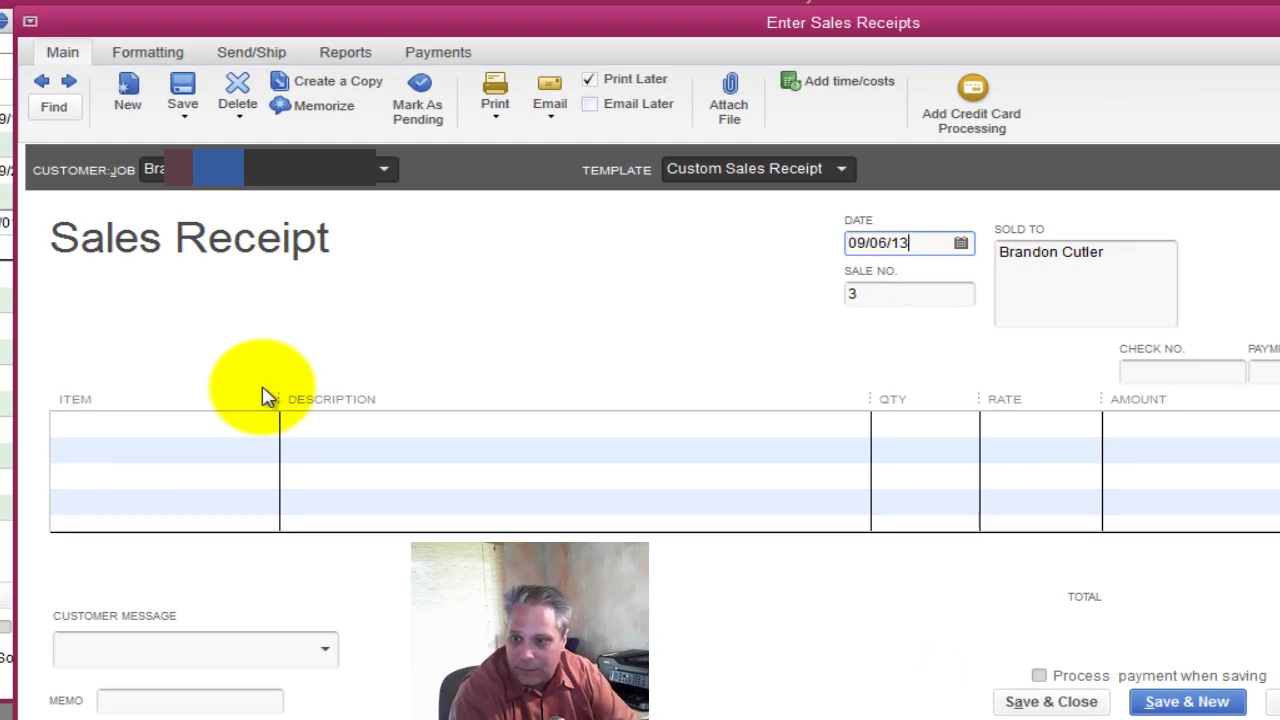
key("Tab")
key("Tab")
key("Tab")
key("Tab")
key("alt+Tab")
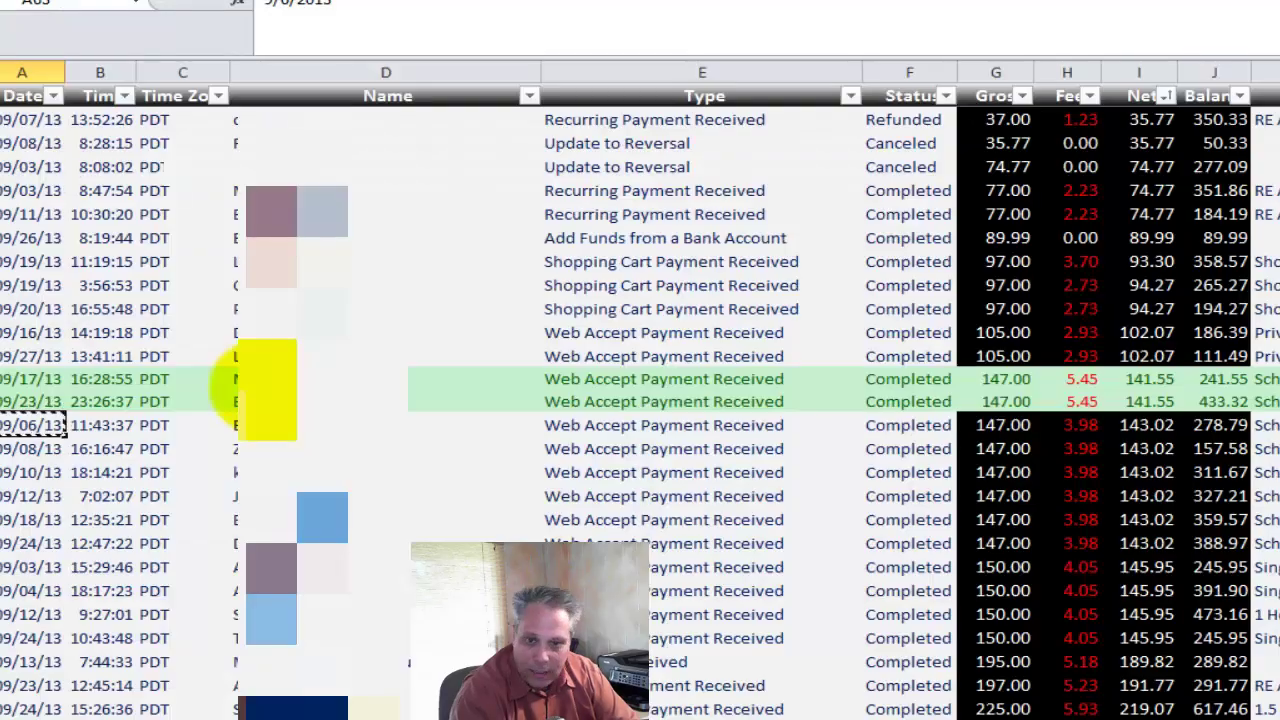
key("alt+Tab")
type("Sch")
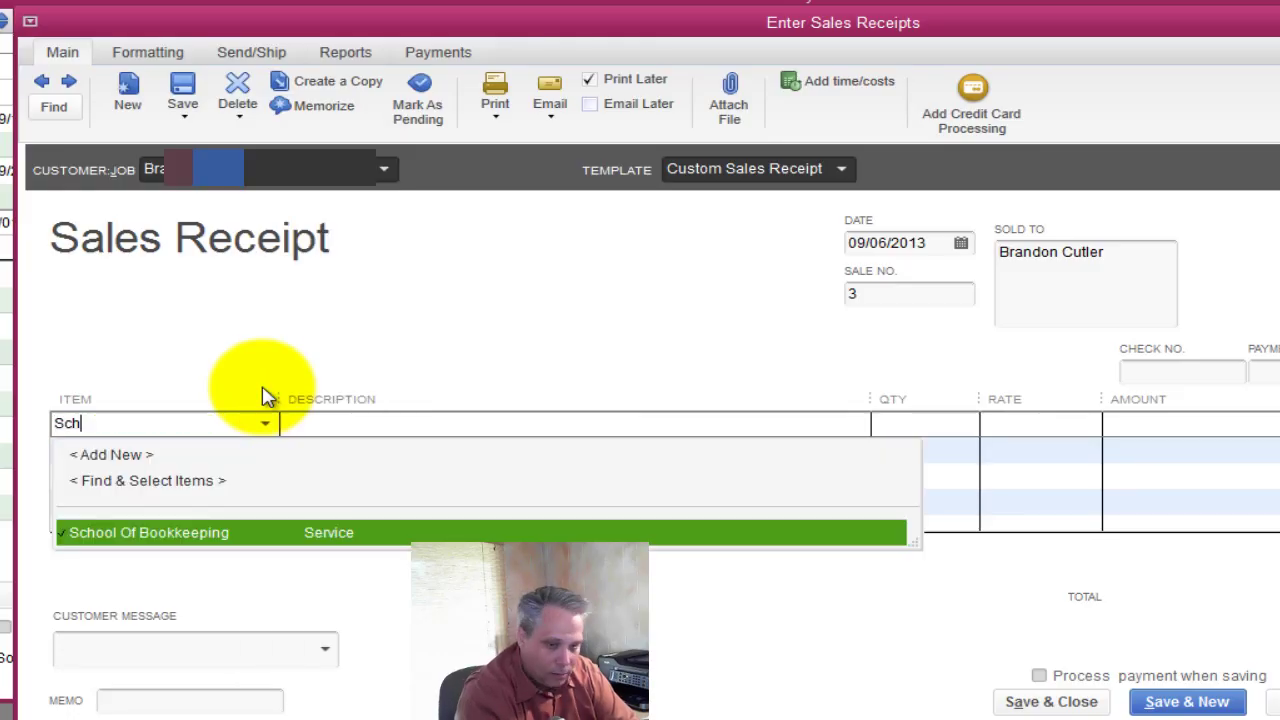
key("Tab")
key("Tab")
key("Tab")
type("147")
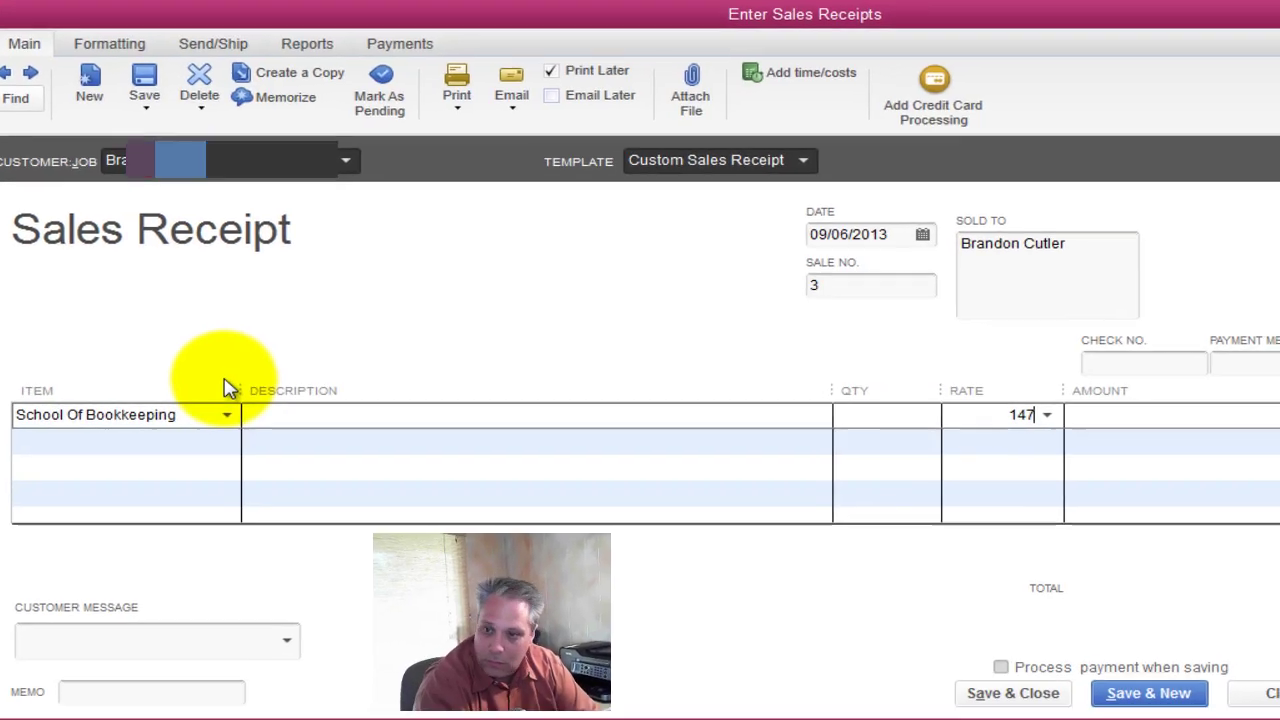
key("Tab")
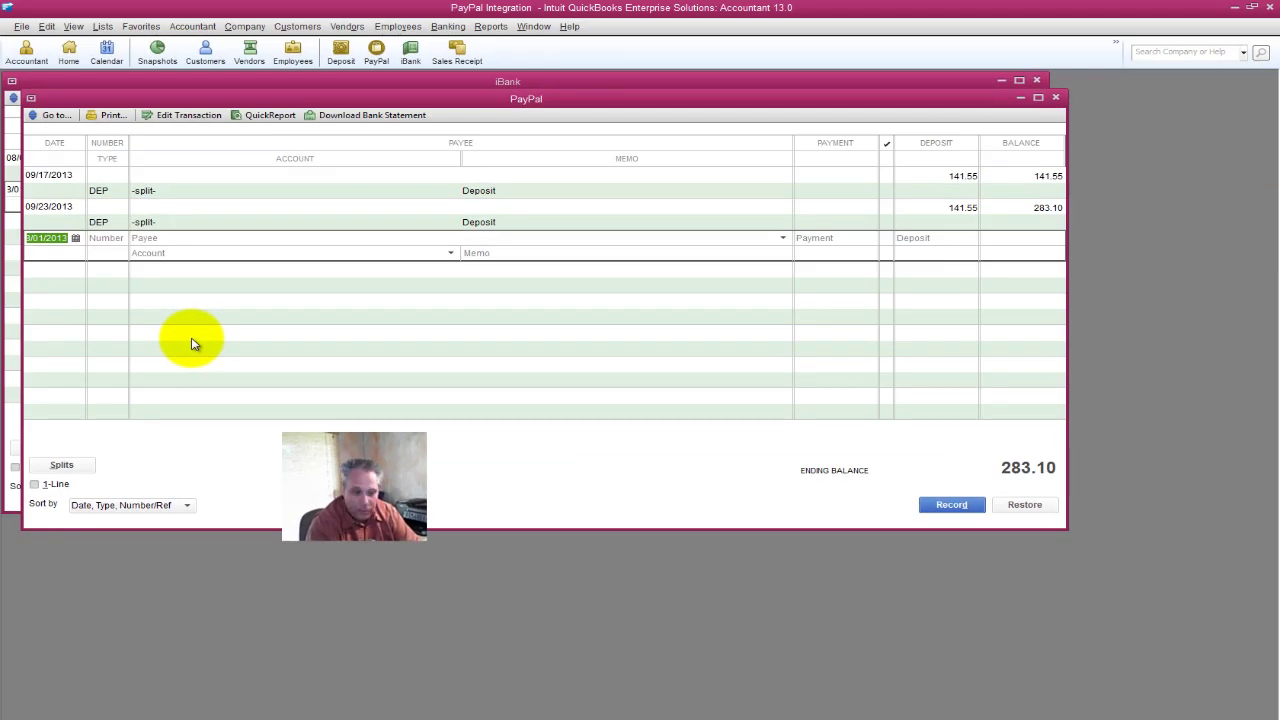
Start a PayPal deposit containing the 09/06/2013 payment.
key("Down")
key("d")
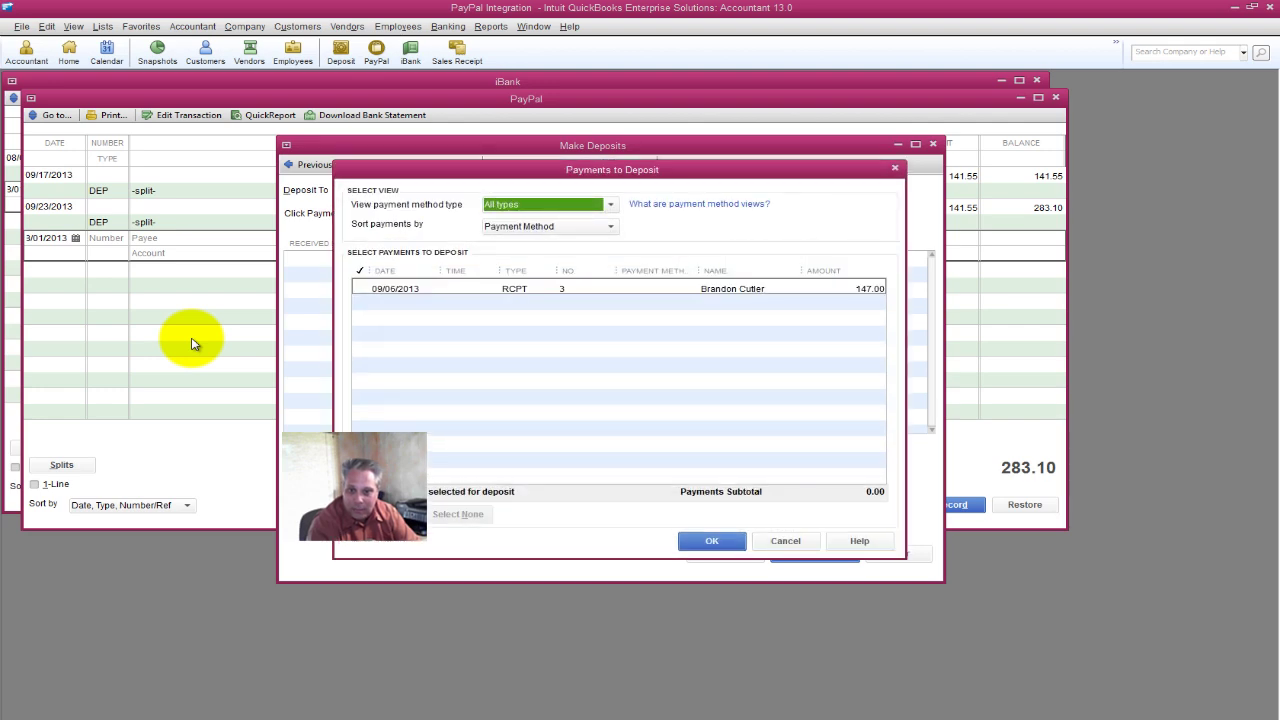
key("Tab")
key("space")
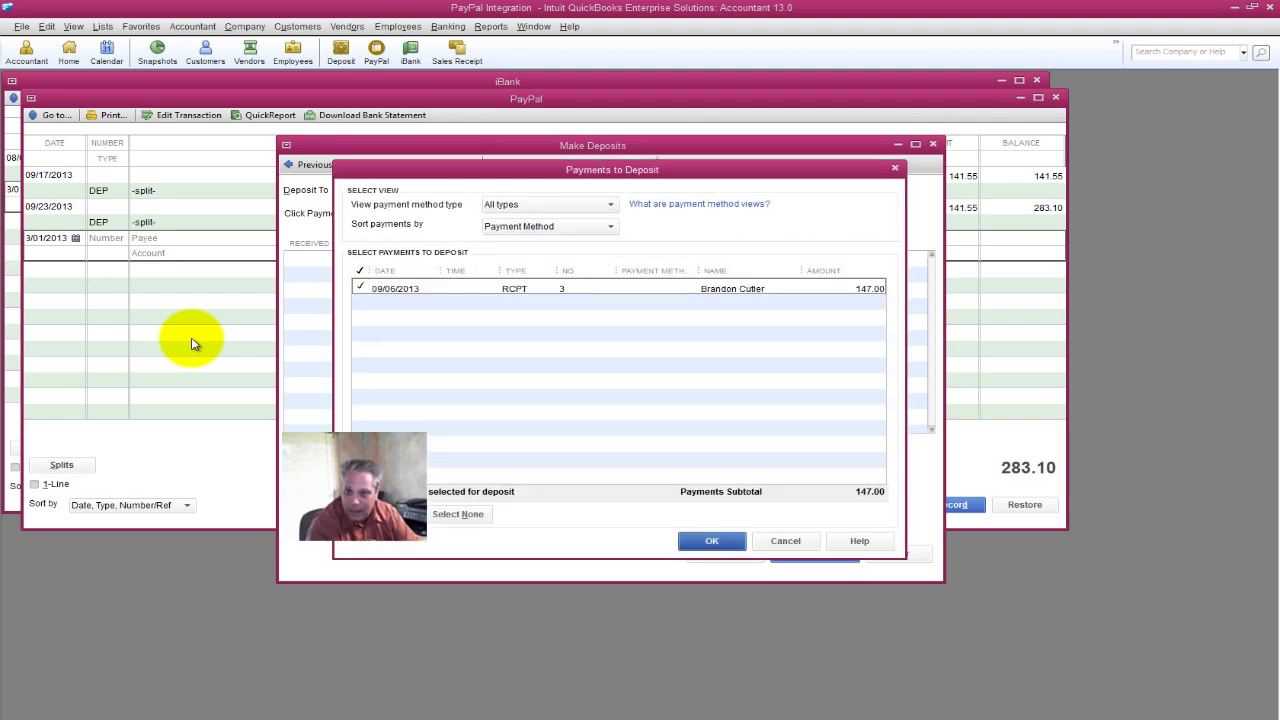
key("Return")
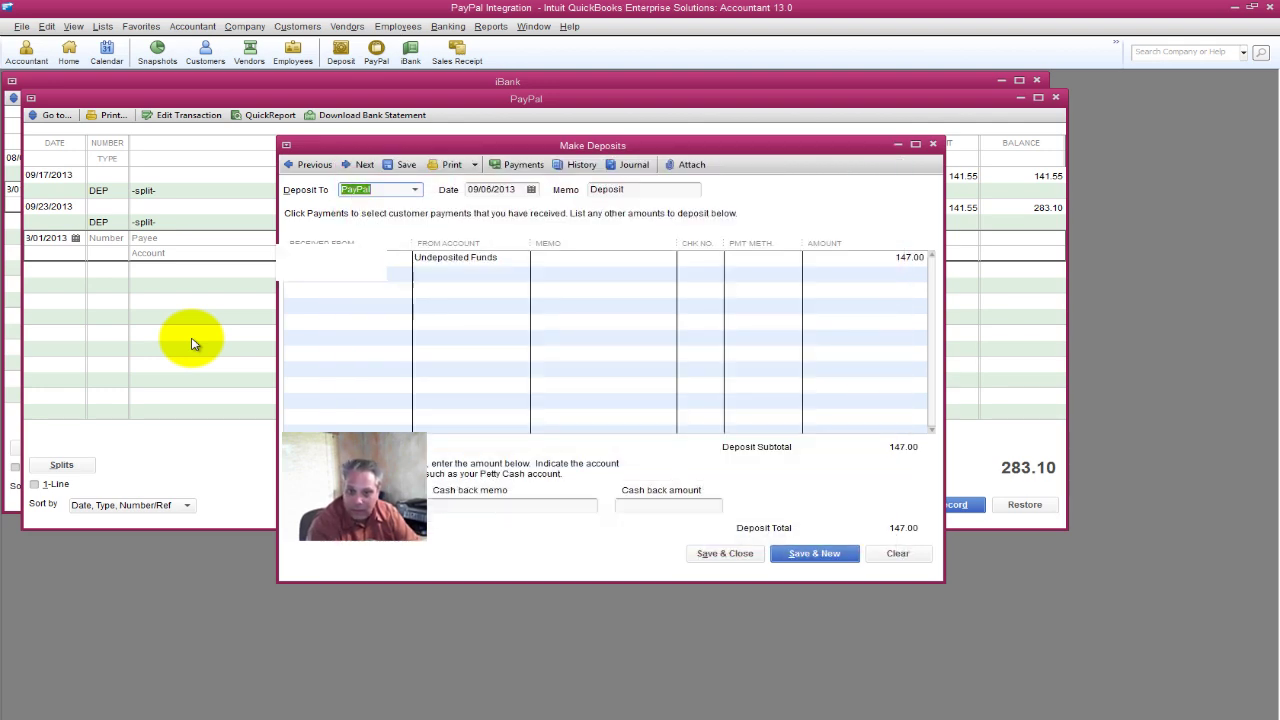
key("Tab")
key("alt+Tab")
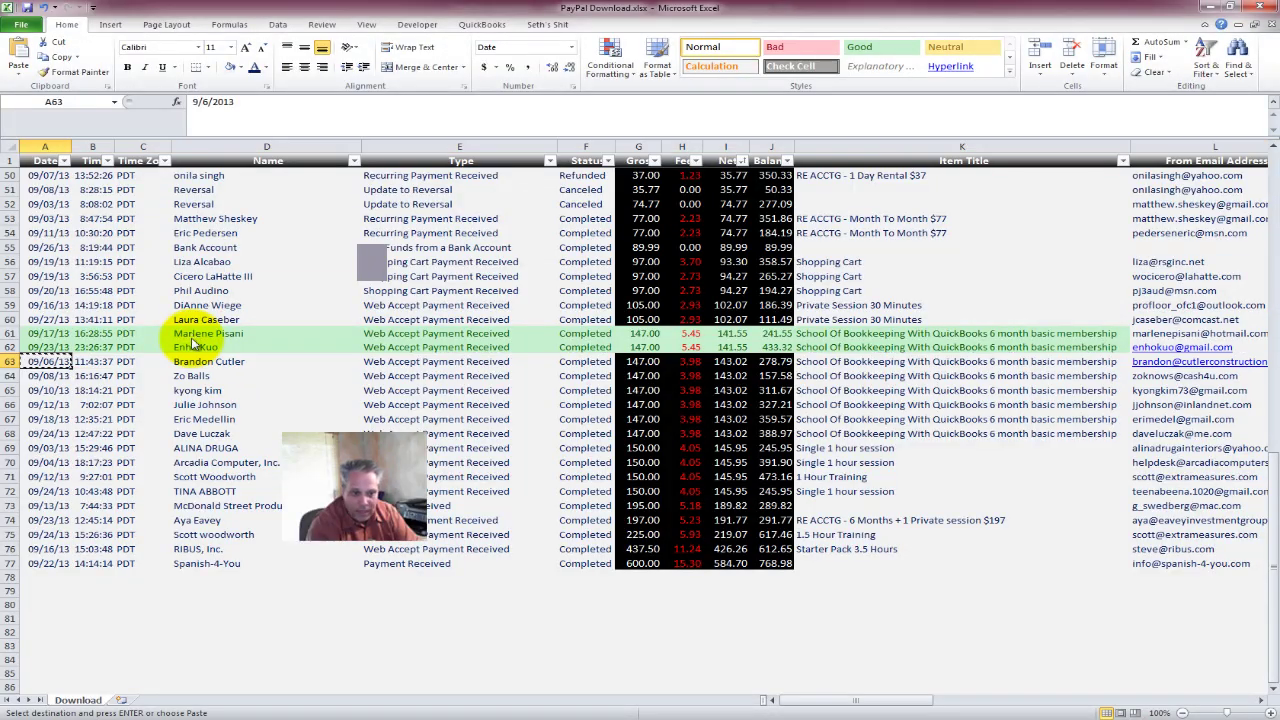
key("alt+Tab")
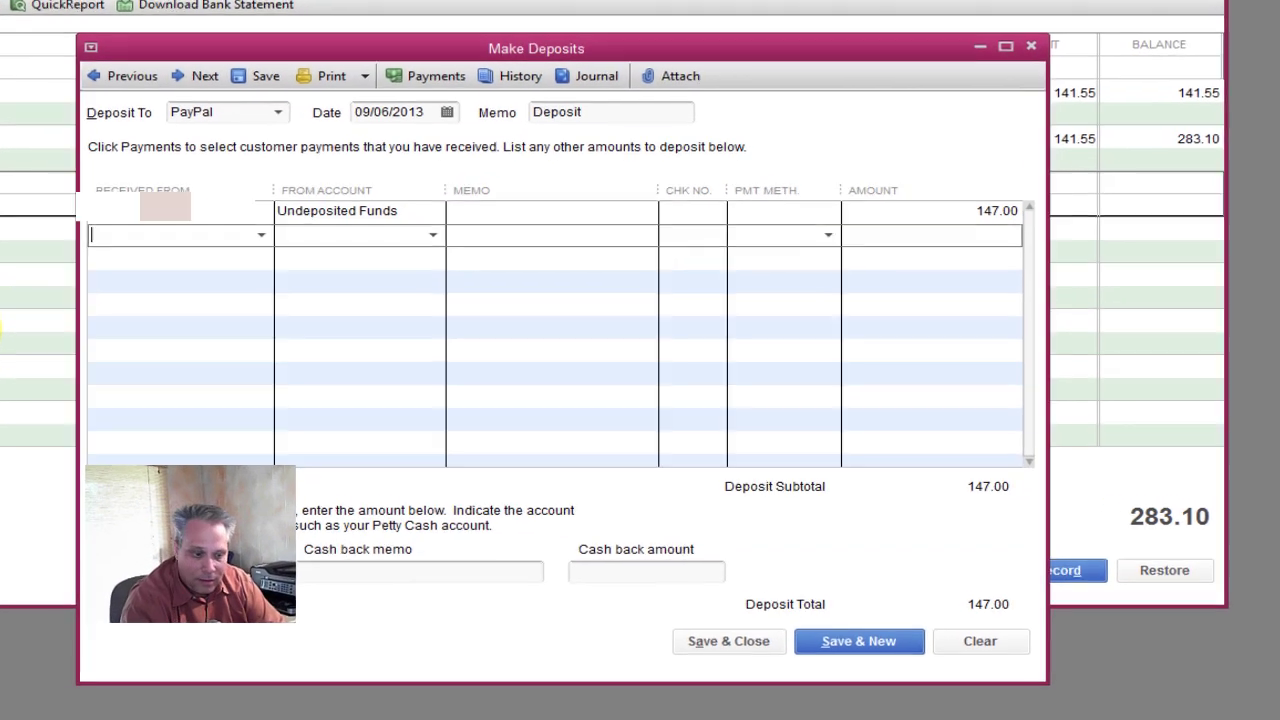
Add a Paypal line to Credit Card Processing Fees for -3.98 and save the deposit.
type("Pay")
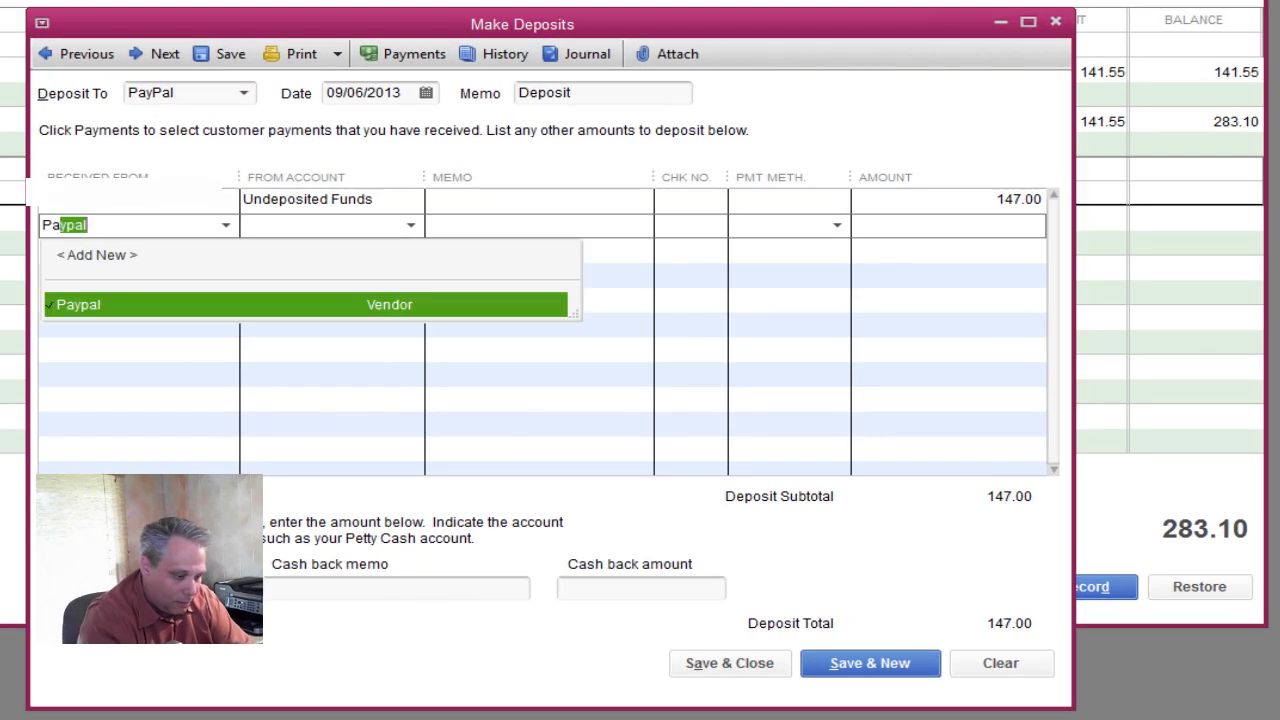
key("Tab")
type("Cr")
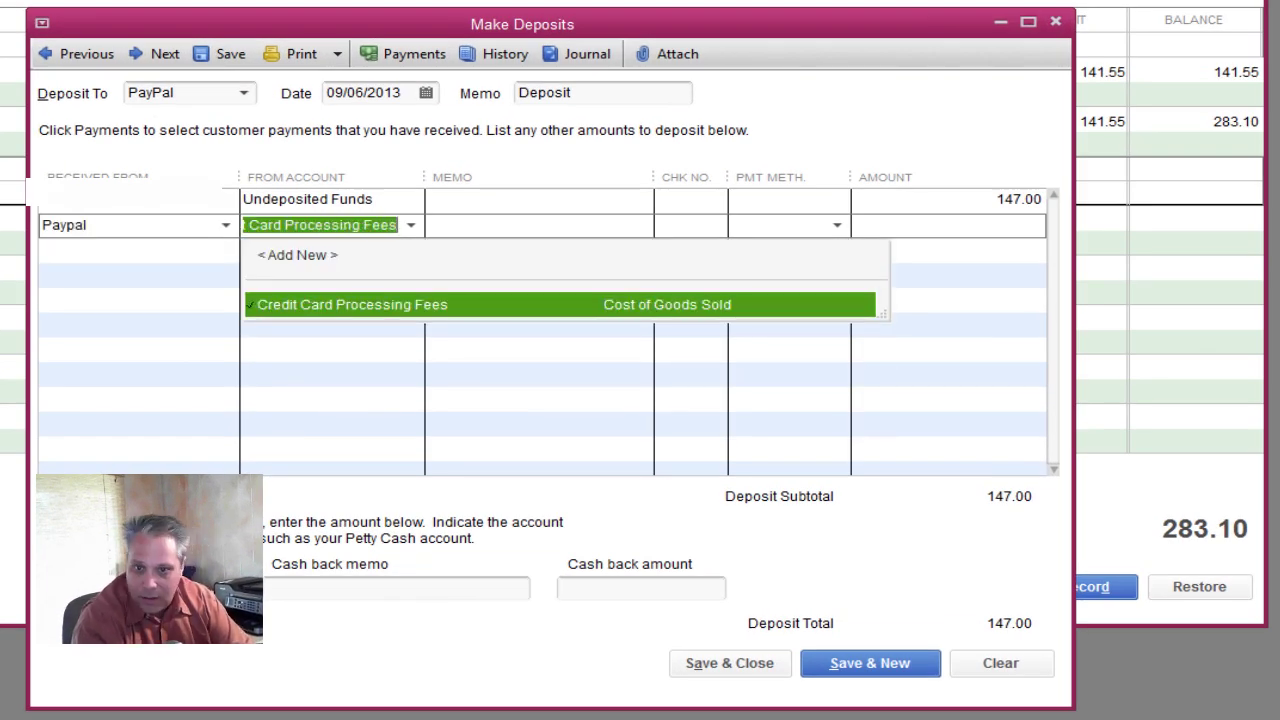
key("Tab")
key("Tab")
key("Tab")
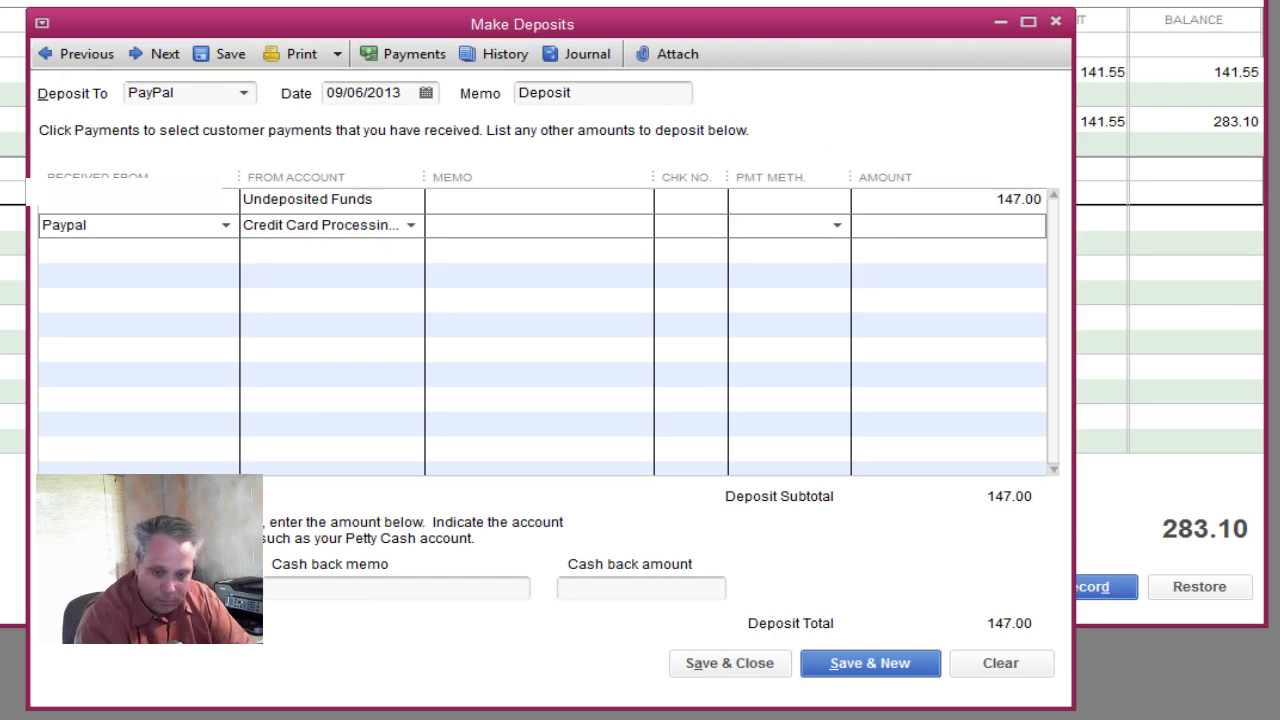
key("alt+Tab")
key("Right")
key("ctrl+c")
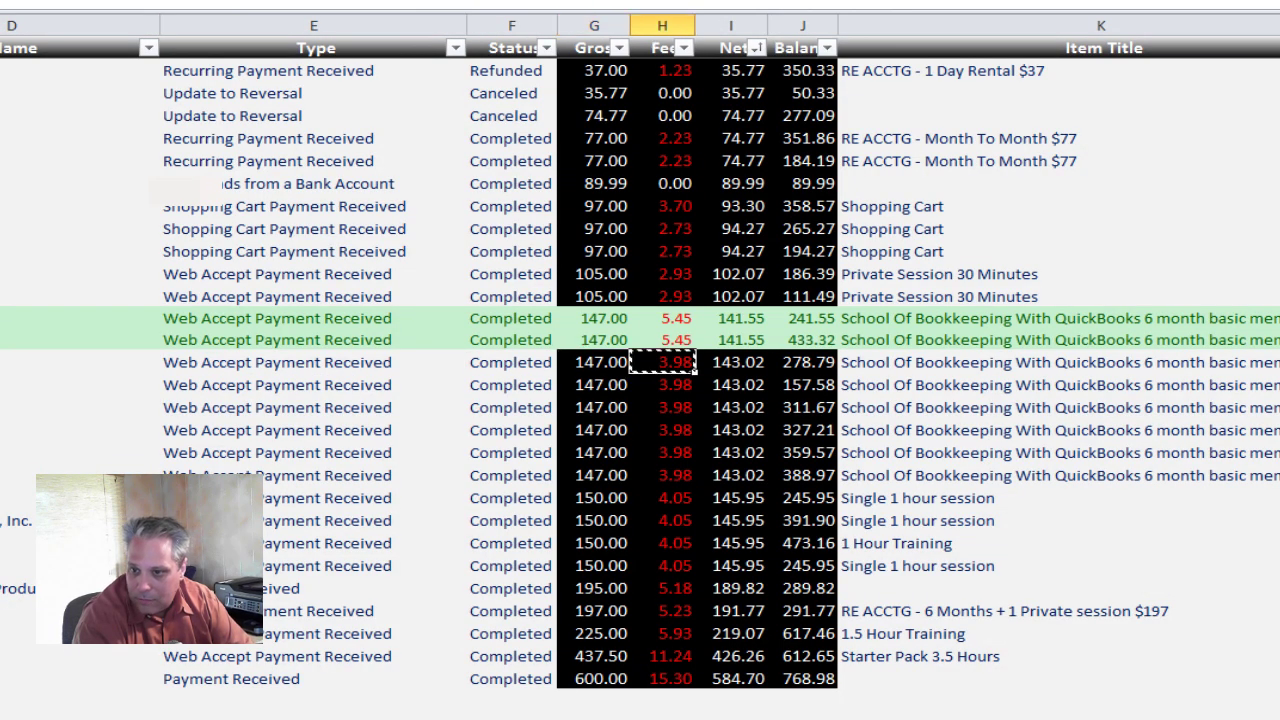
key("alt+Tab")
type("-")
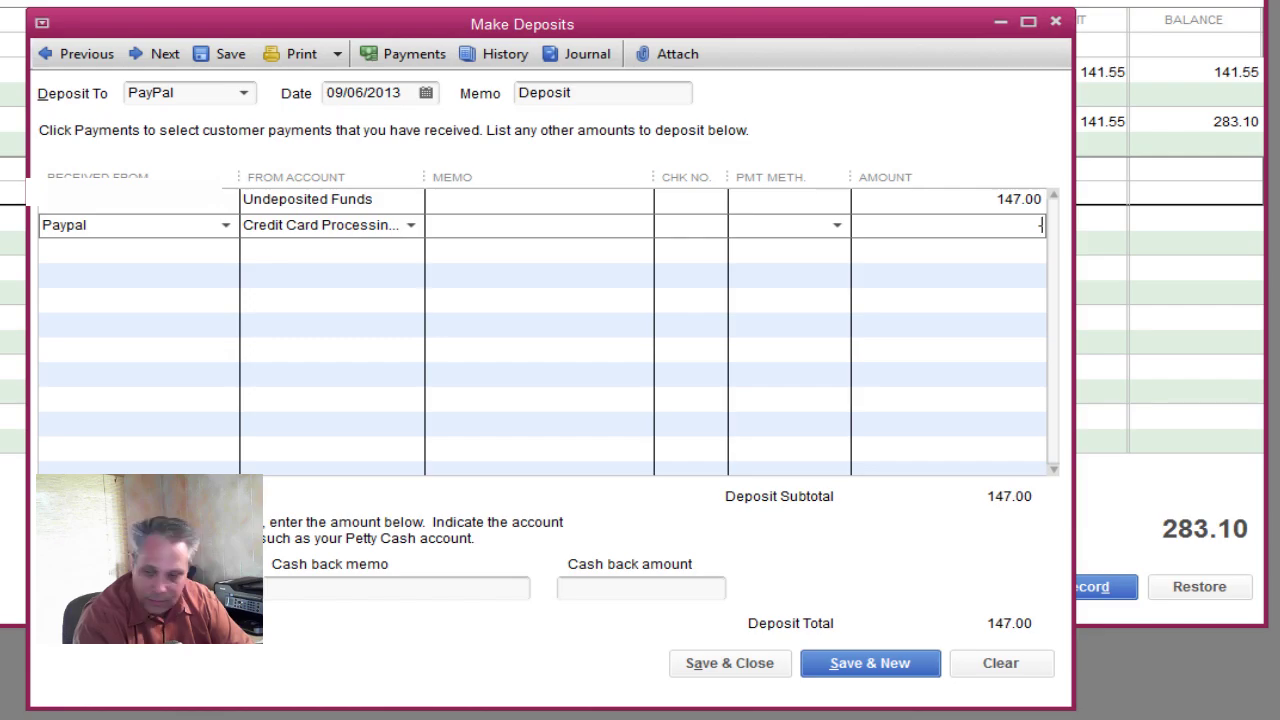
key("ctrl+v")
key("alt+a")
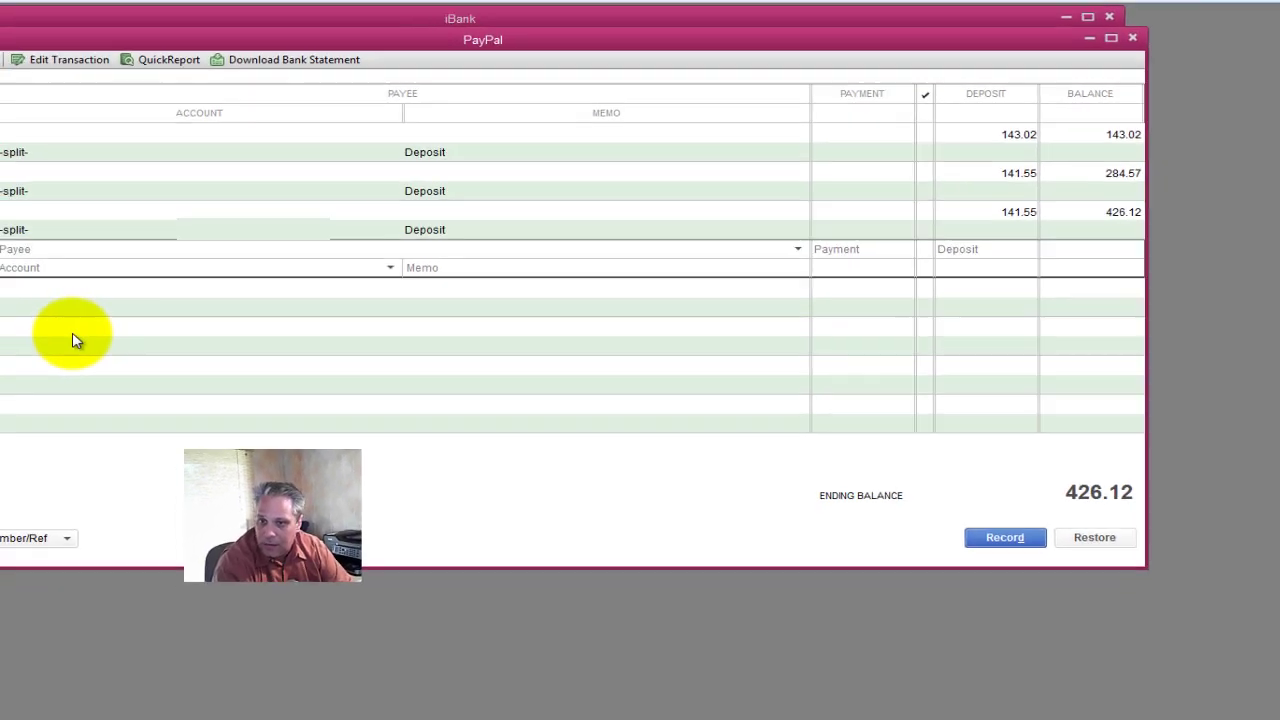
key("alt+Tab")
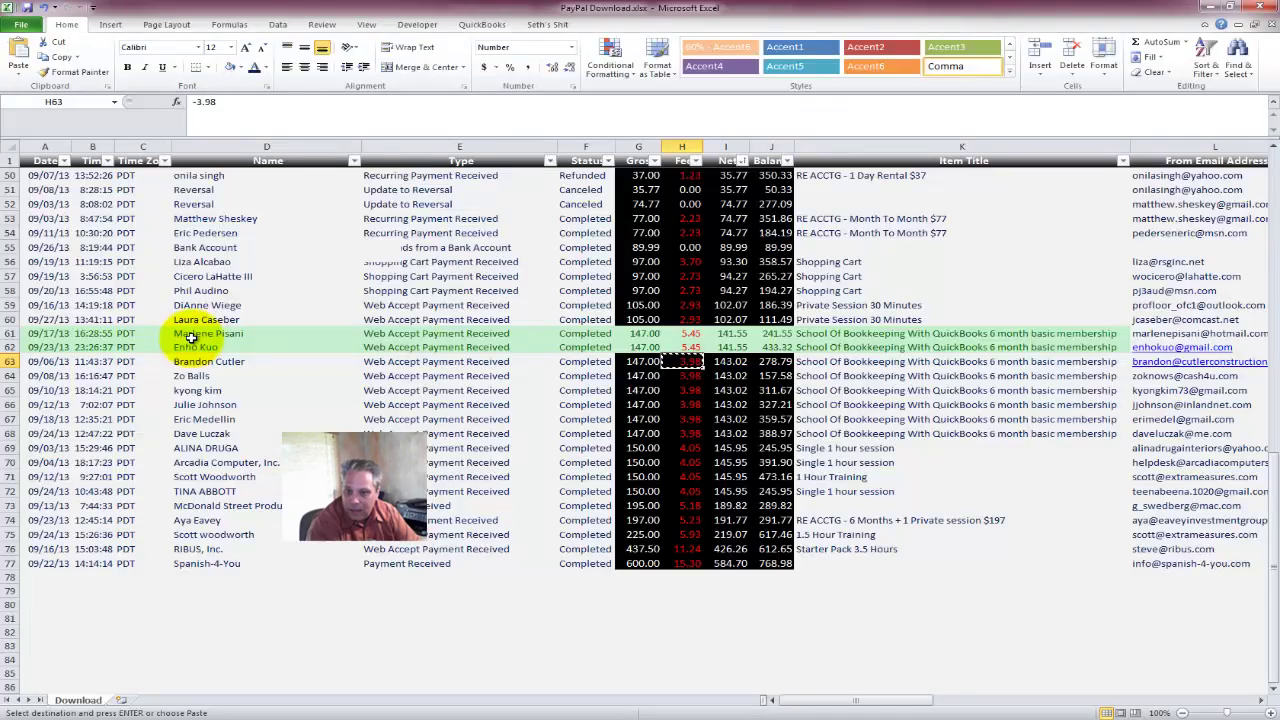
Shade row 63 with the Good style and copy the row 64 customer name.
left_click_drag(44, 361, 775, 361)
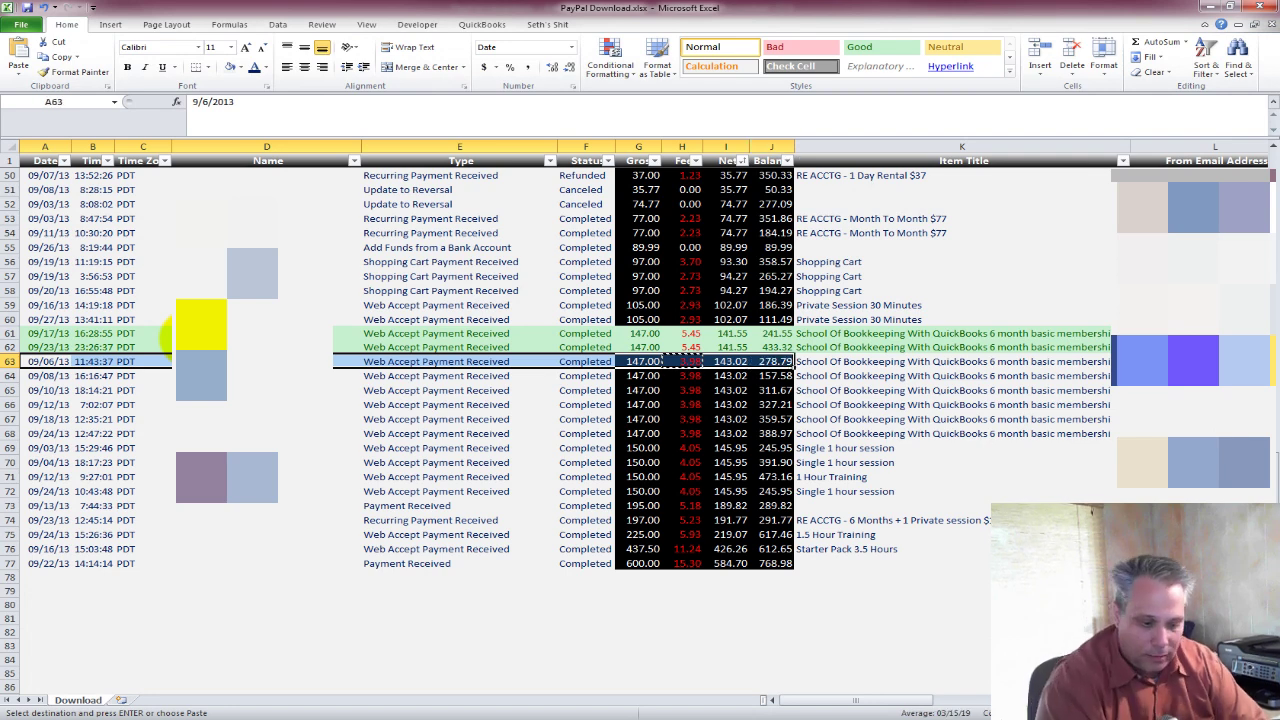
left_click(860, 47)
key("Down")
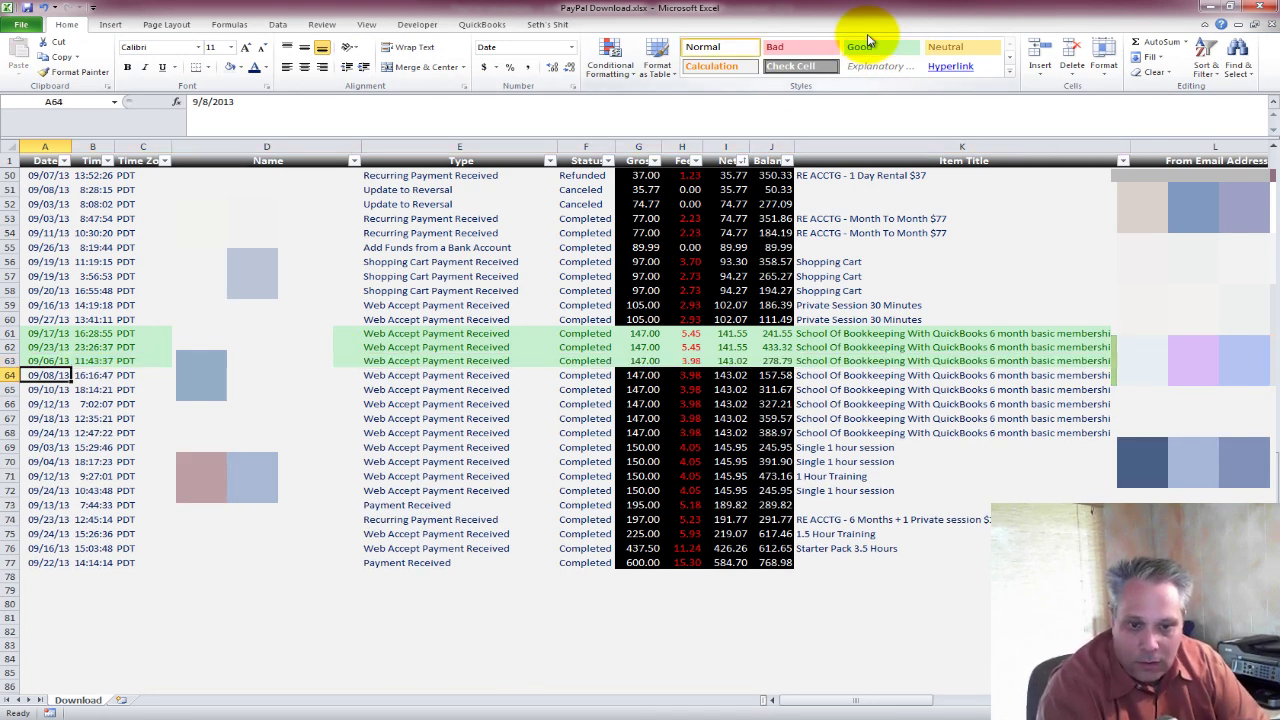
key("Right")
key("Right")
key("Right")
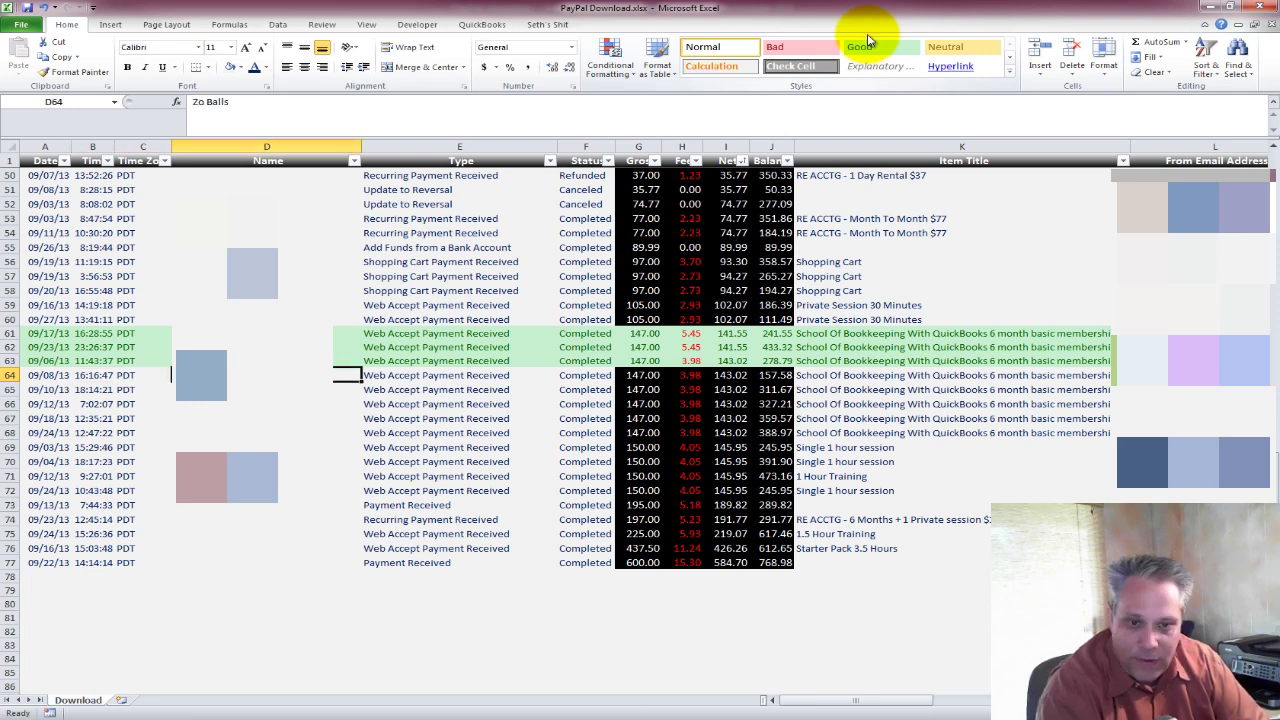
key("ctrl+c")
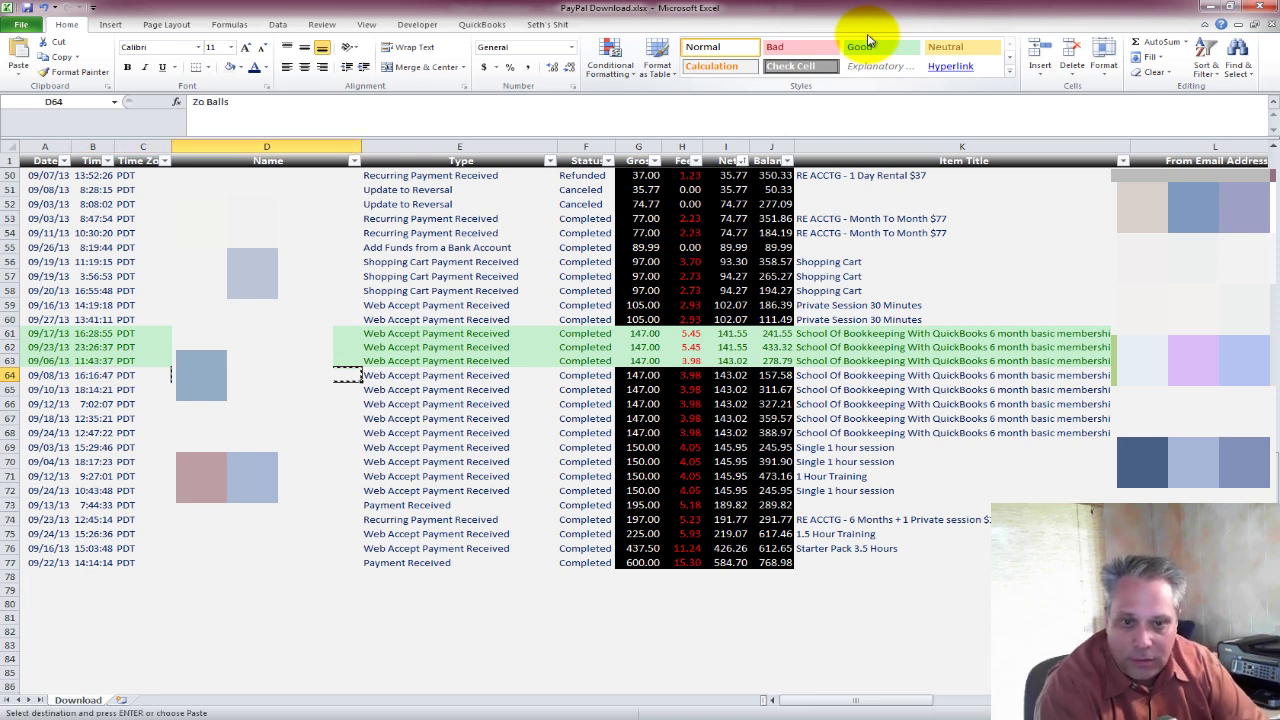
key("alt+Tab")
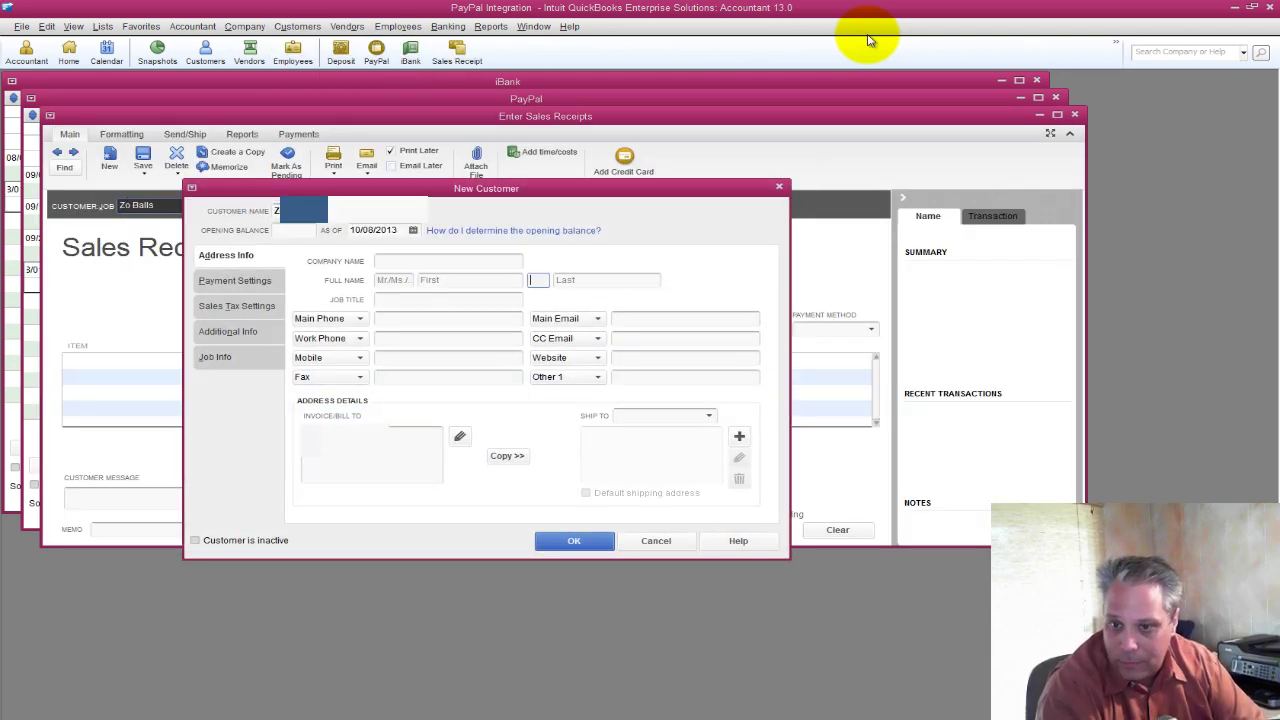
Enter the row 64 buyer's e-mail as the new customer's Main Email and save the customer.
key("Tab")
key("Tab")
key("Tab")
key("alt+Tab")
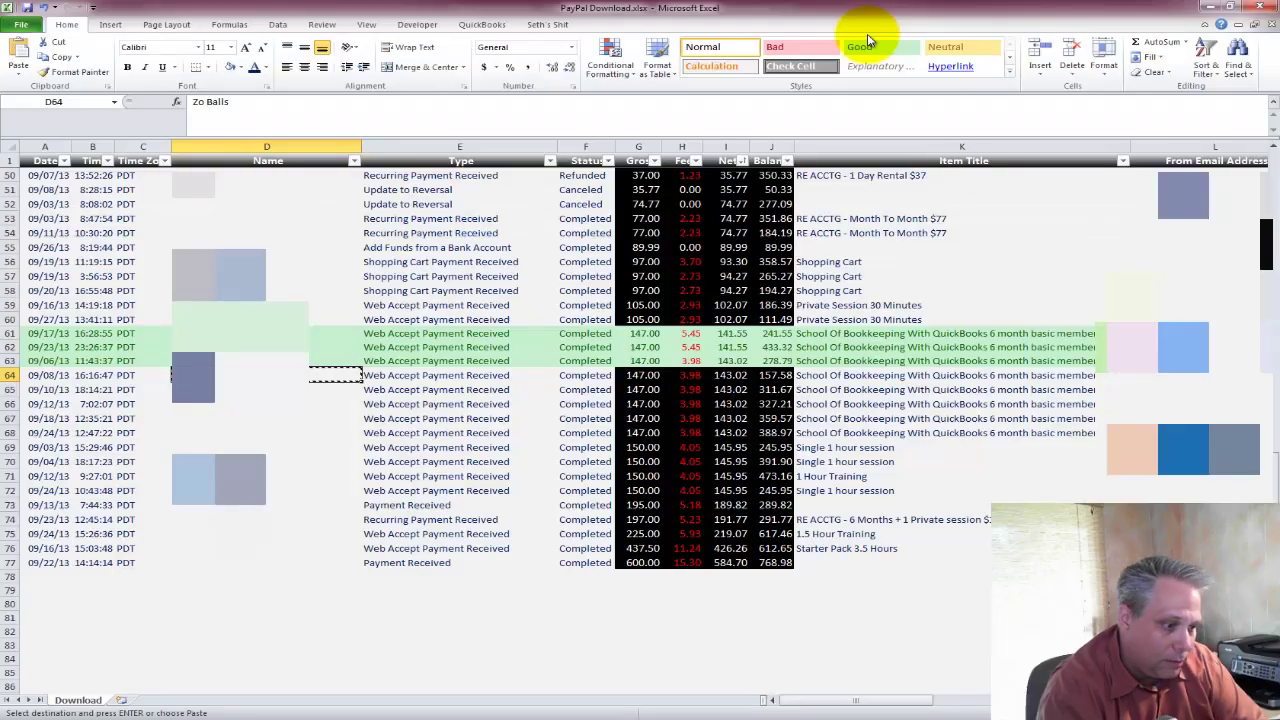
key("Right")
key("Right")
key("Right")
key("Right")
key("Right")
key("Right")
key("Right")
key("Right")
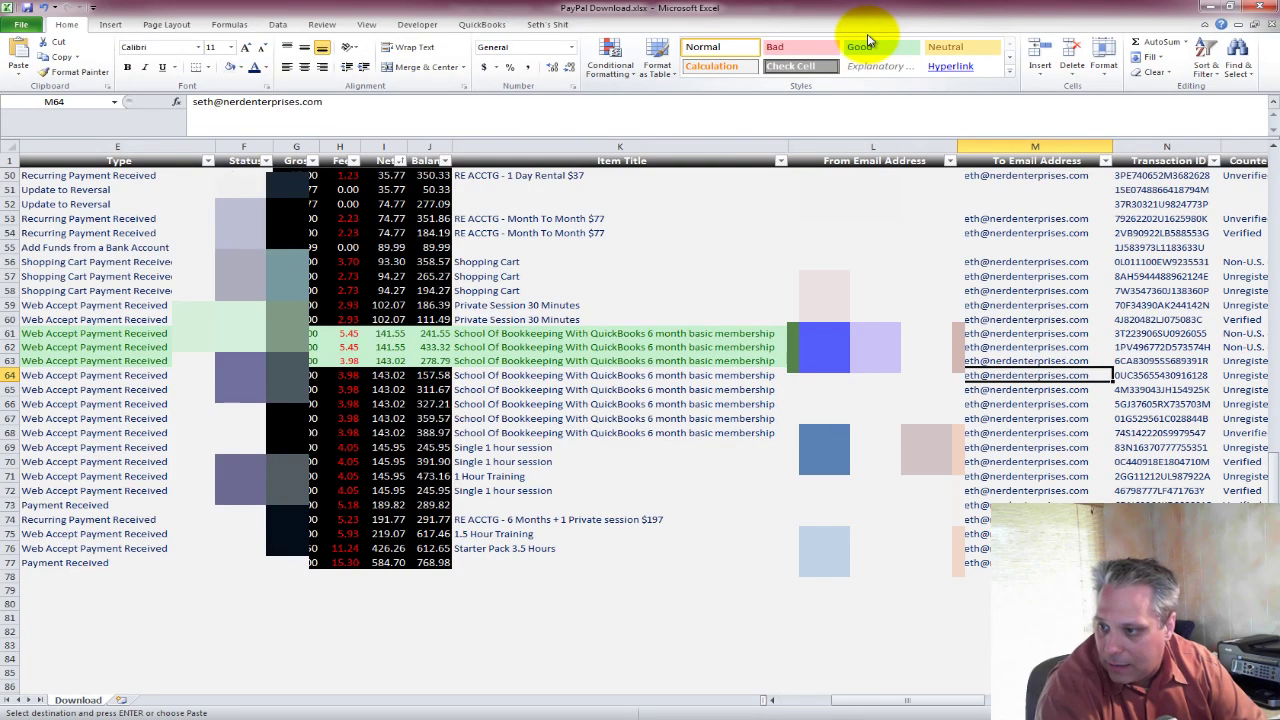
key("F2")
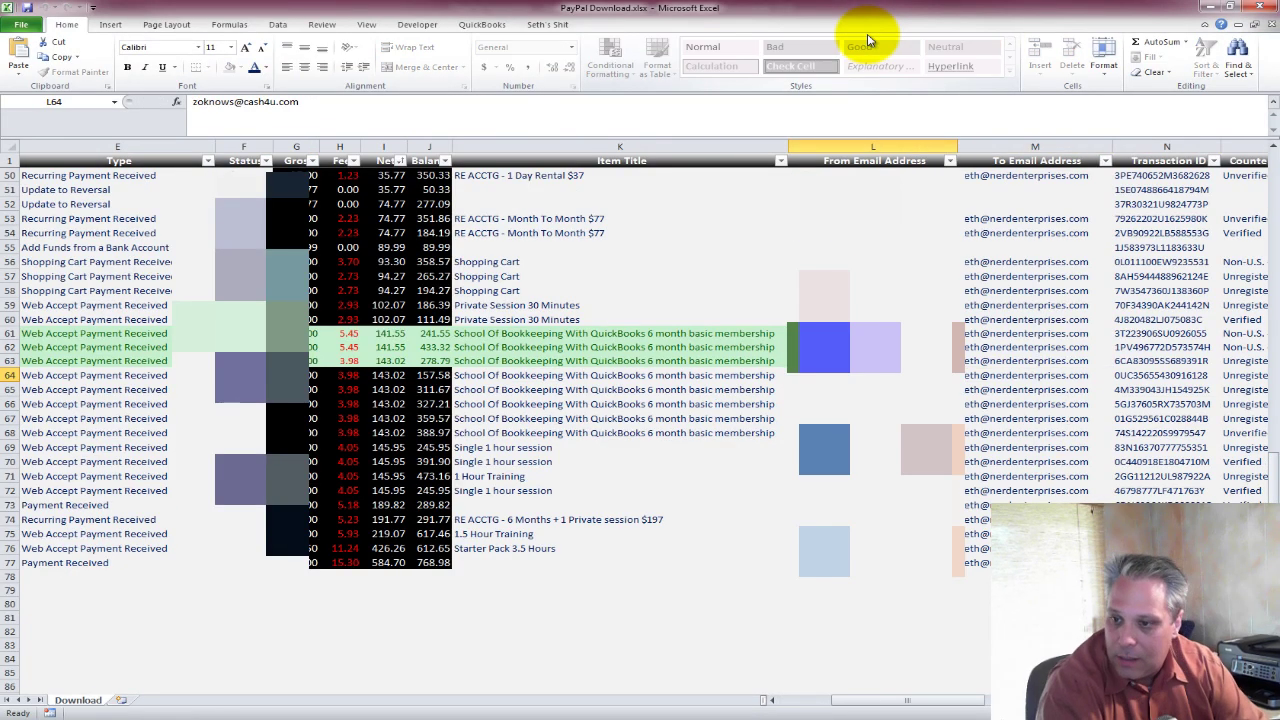
key("alt+Tab")
key("ctrl+v")
key("Return")
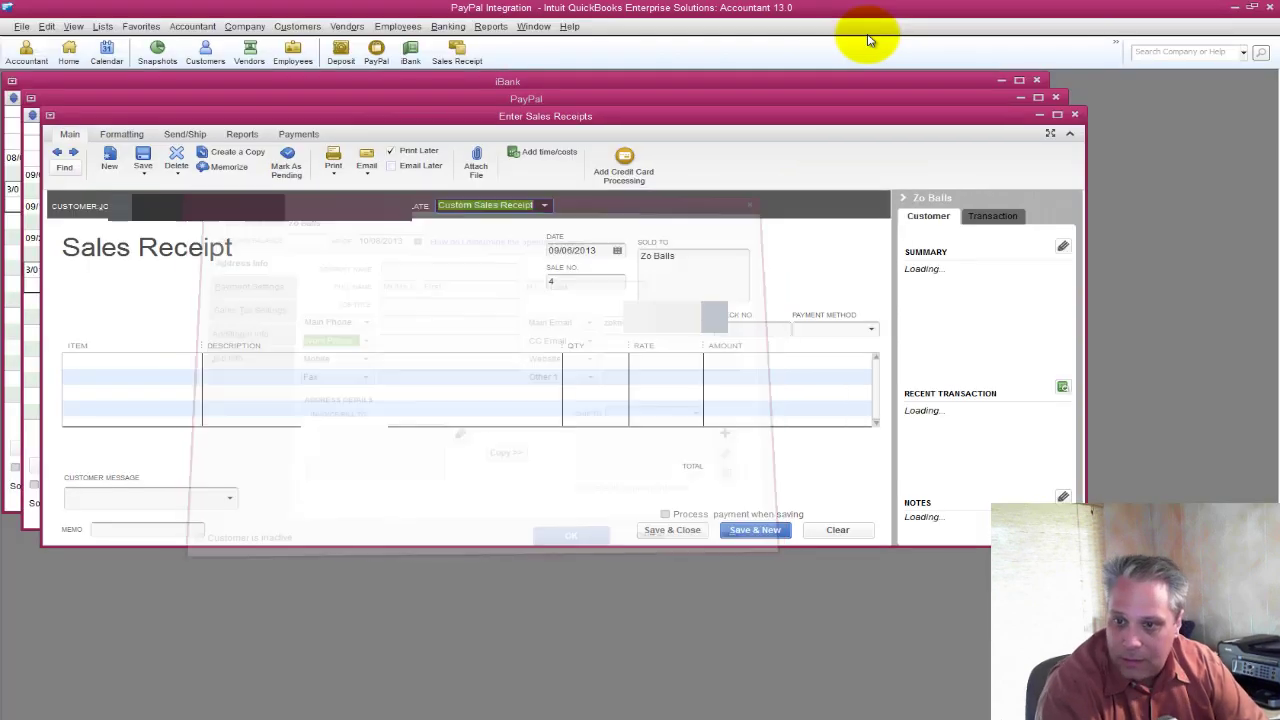
Put School Of Bookkeeping on the receipt for 147.00 and save it.
key("alt+Tab")
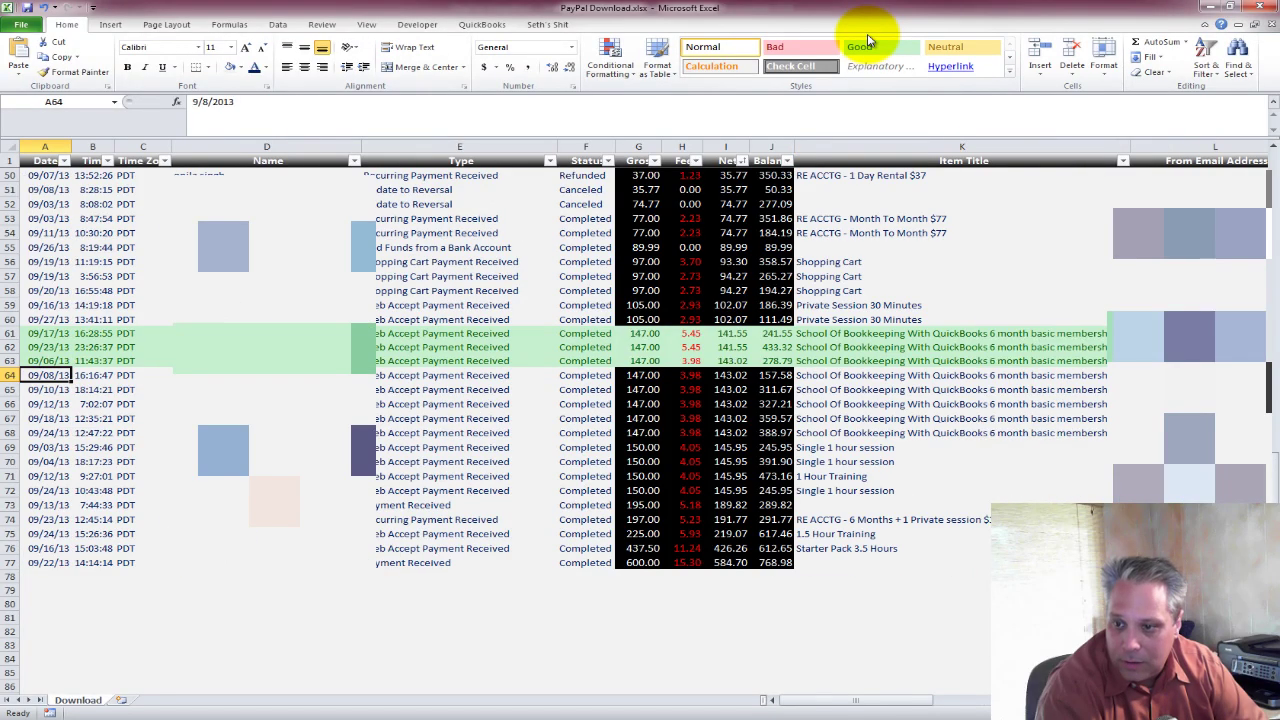
key("alt+Tab")
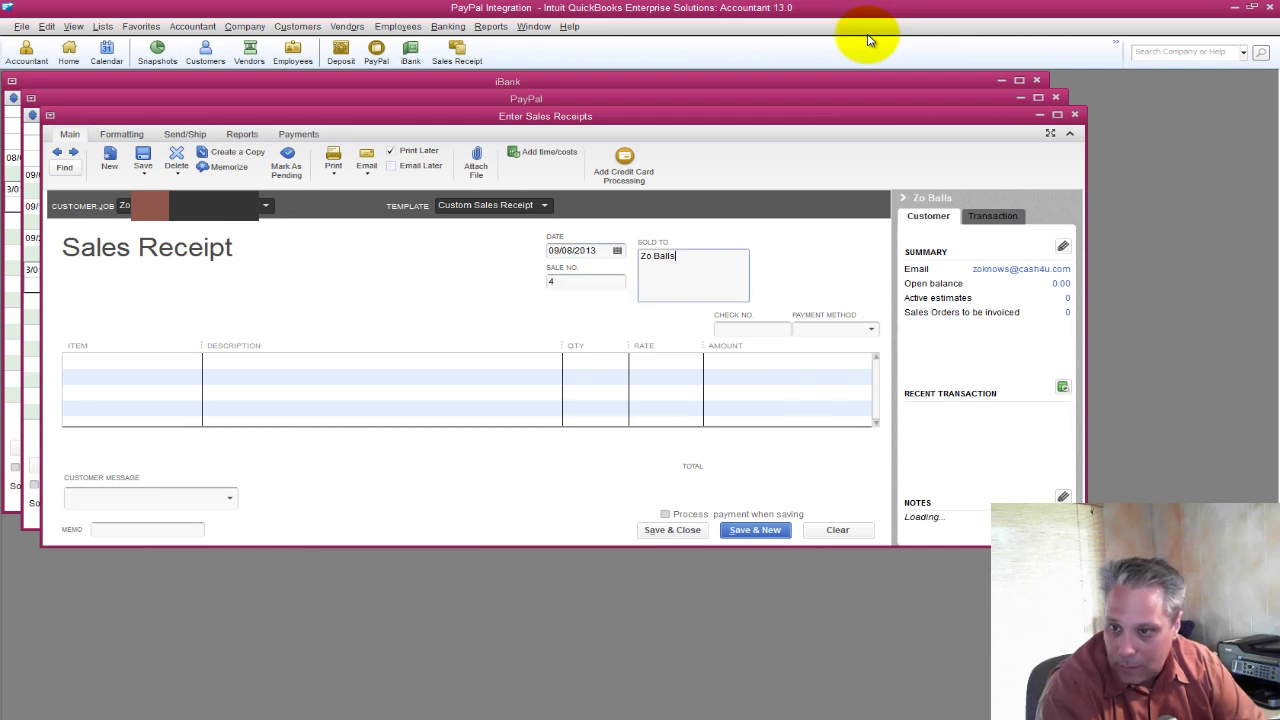
key("Tab")
key("Tab")
key("Tab")
type("s")
key("Tab")
key("Tab")
key("Tab")
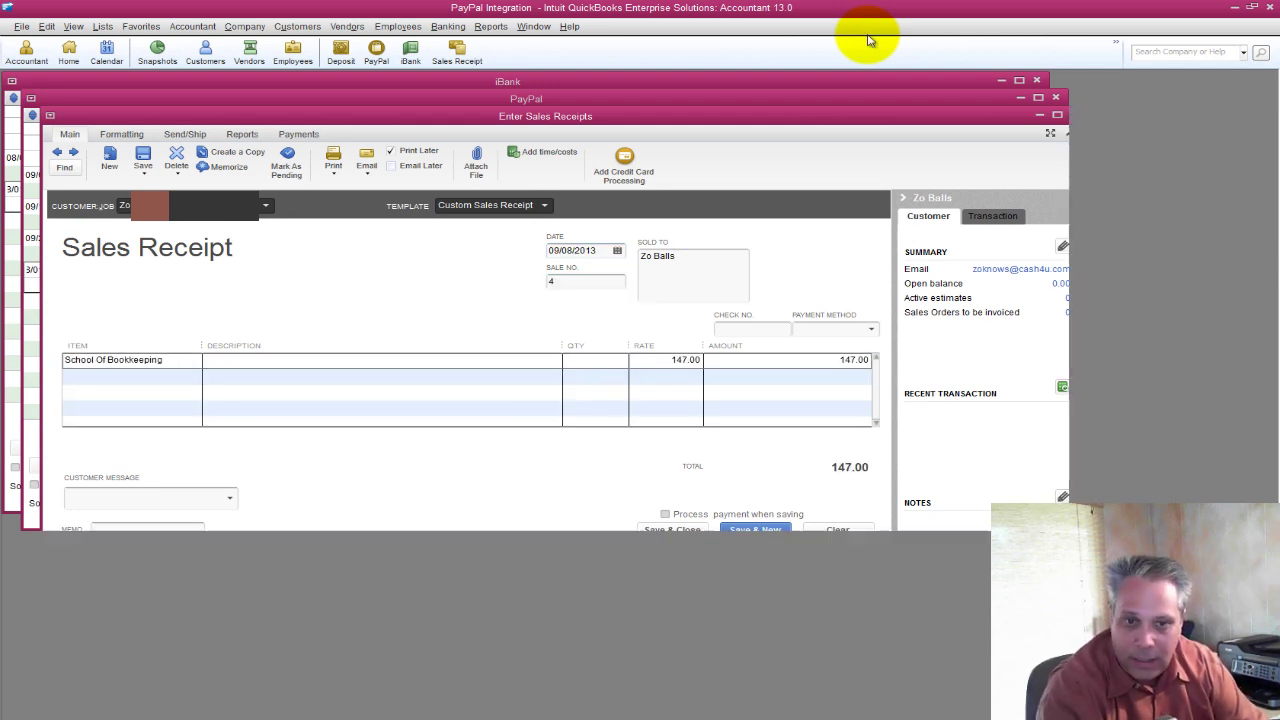
key("alt+a")
Close the PayPal register and look up row 64's -3.98 fee in the workbook.
key("Escape")
key("alt+Tab")
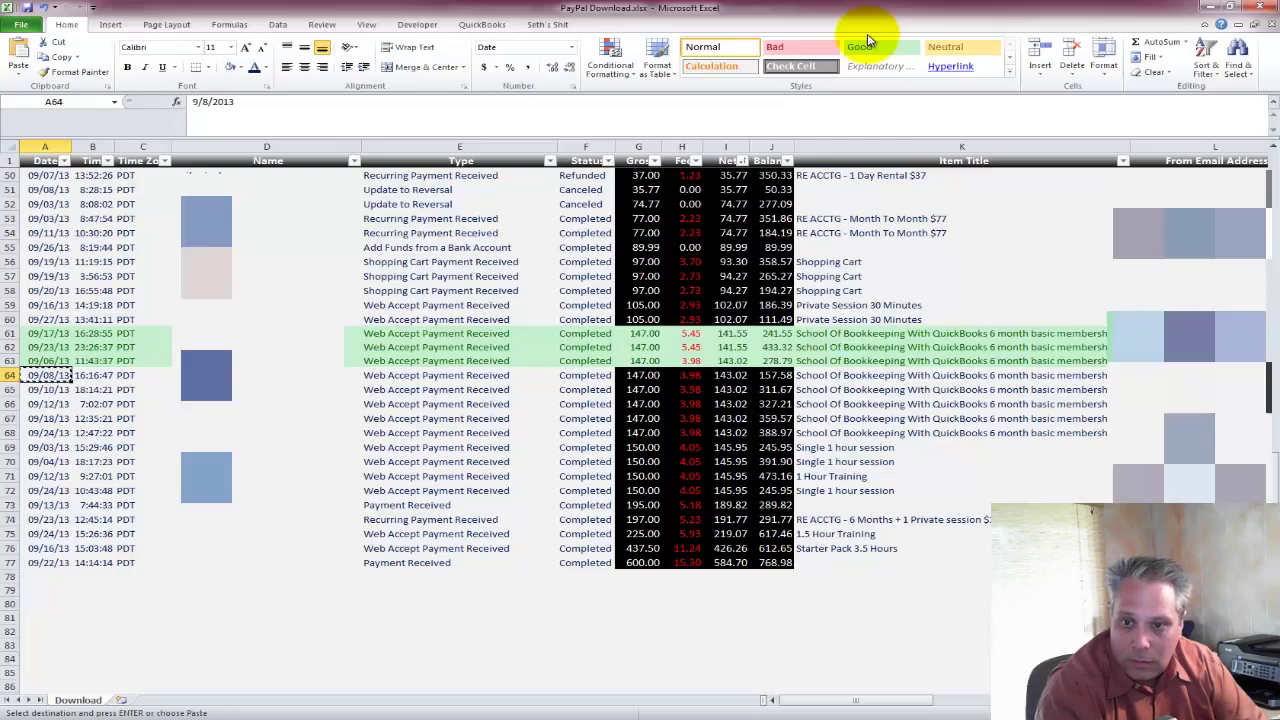
key("Right")
key("Right")
key("Right")
key("Right")
key("Right")
key("Right")
key("Right")
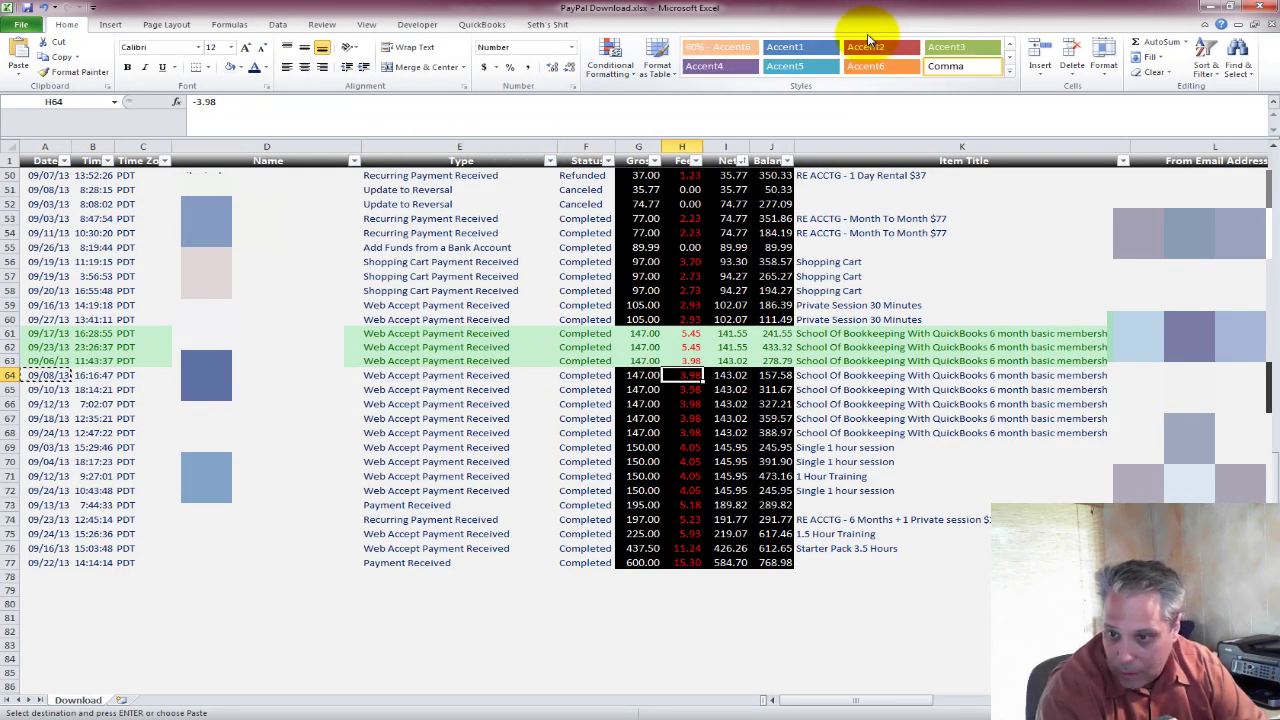
key("alt+Tab")
Deposit the 147.00 payment with a Paypal line to Credit Card Processing Fees.
key("alt+b")
key("d")
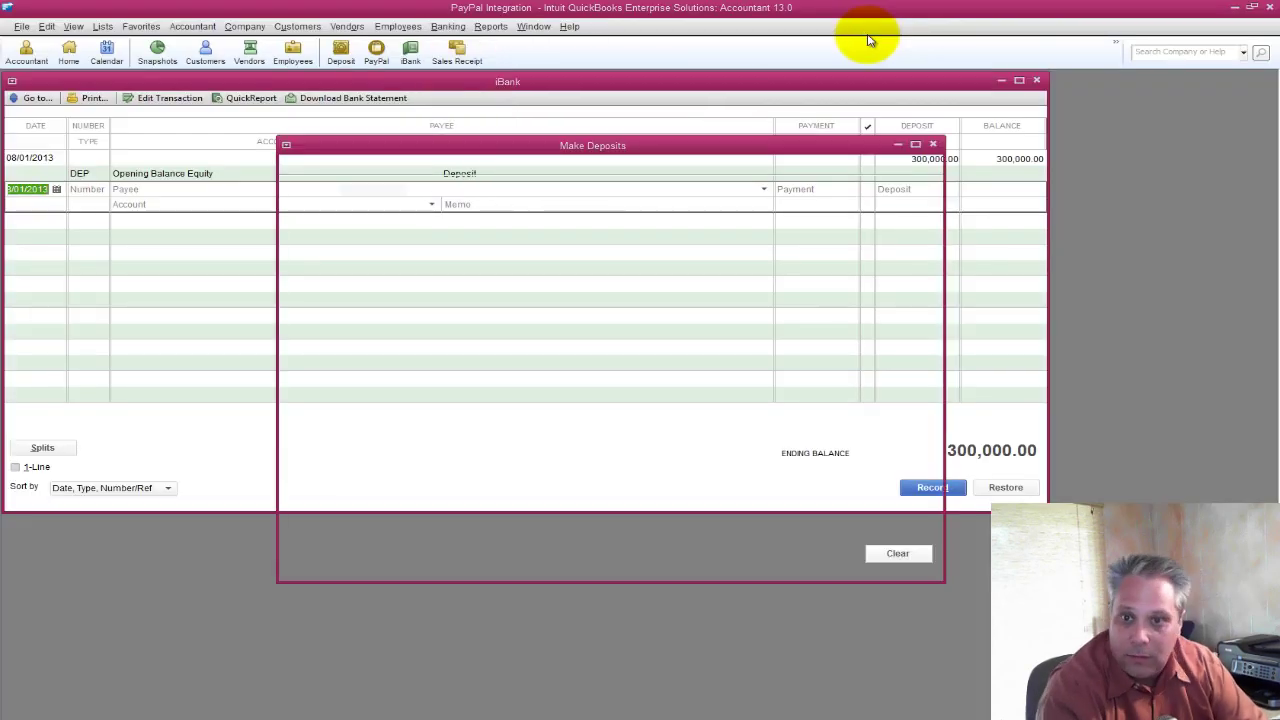
key("alt+a")
key("Return")
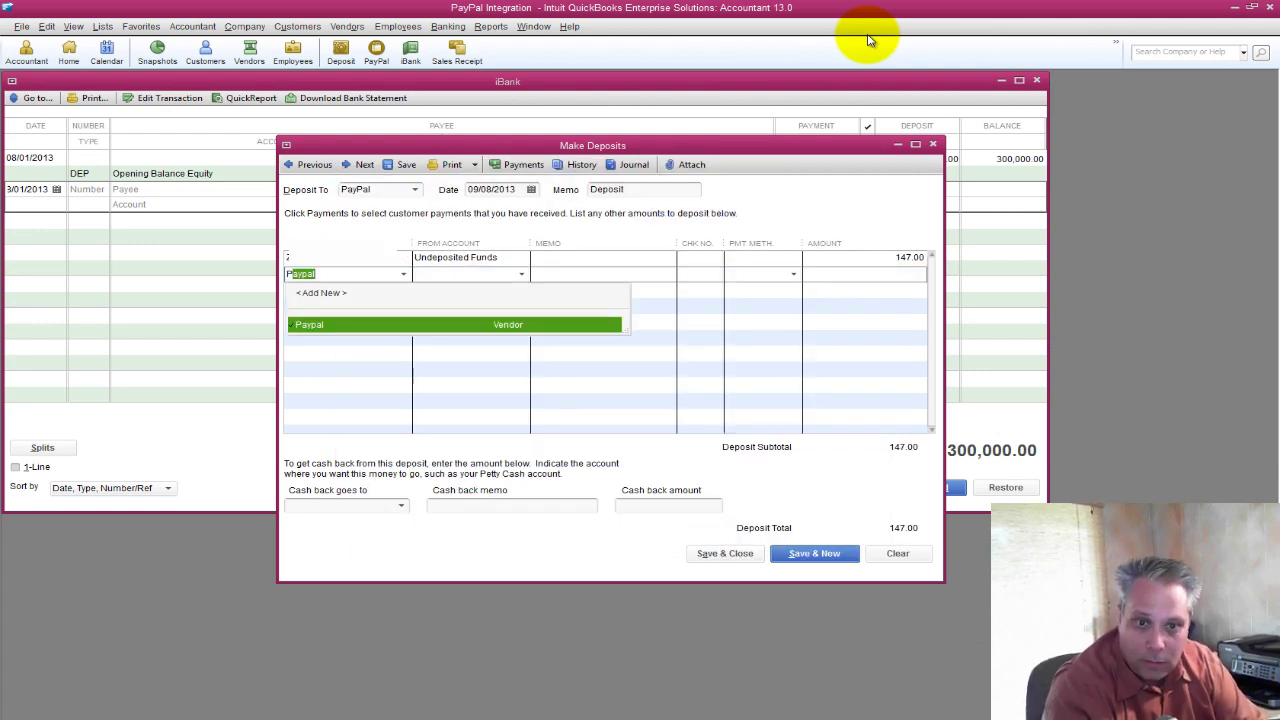
key("Tab")
type("cr")
key("Tab")
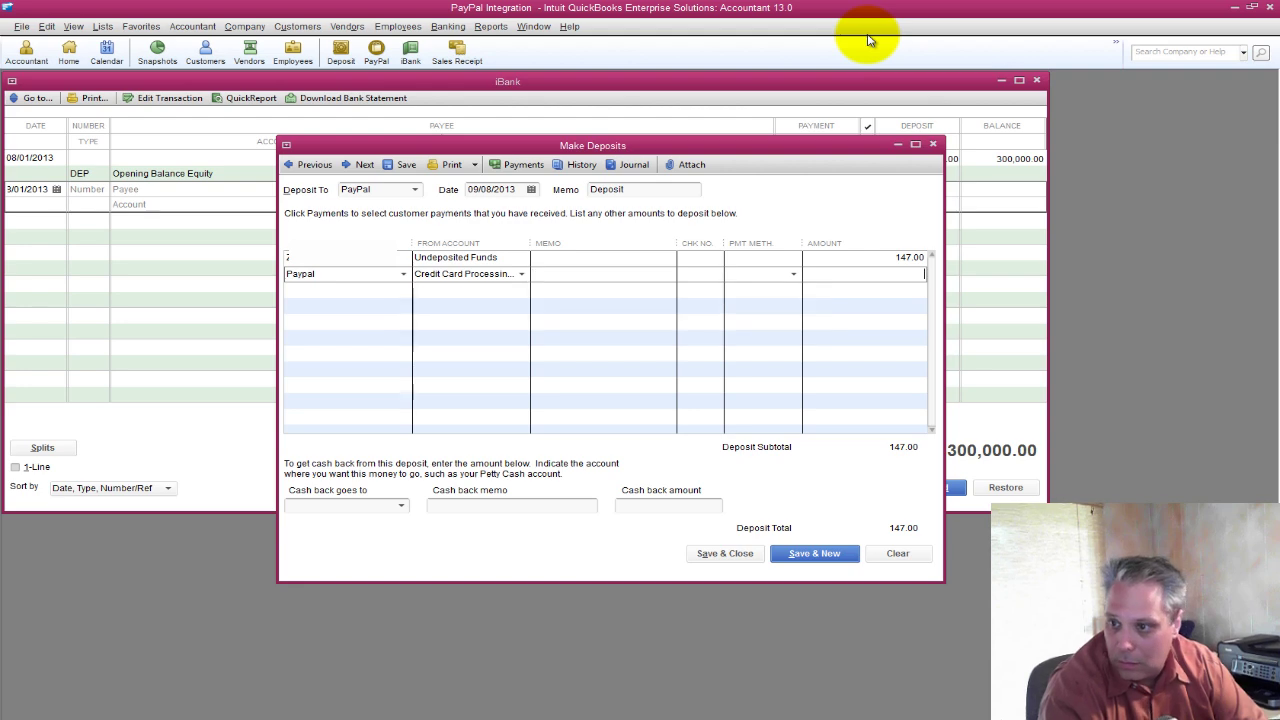
key("alt+a")
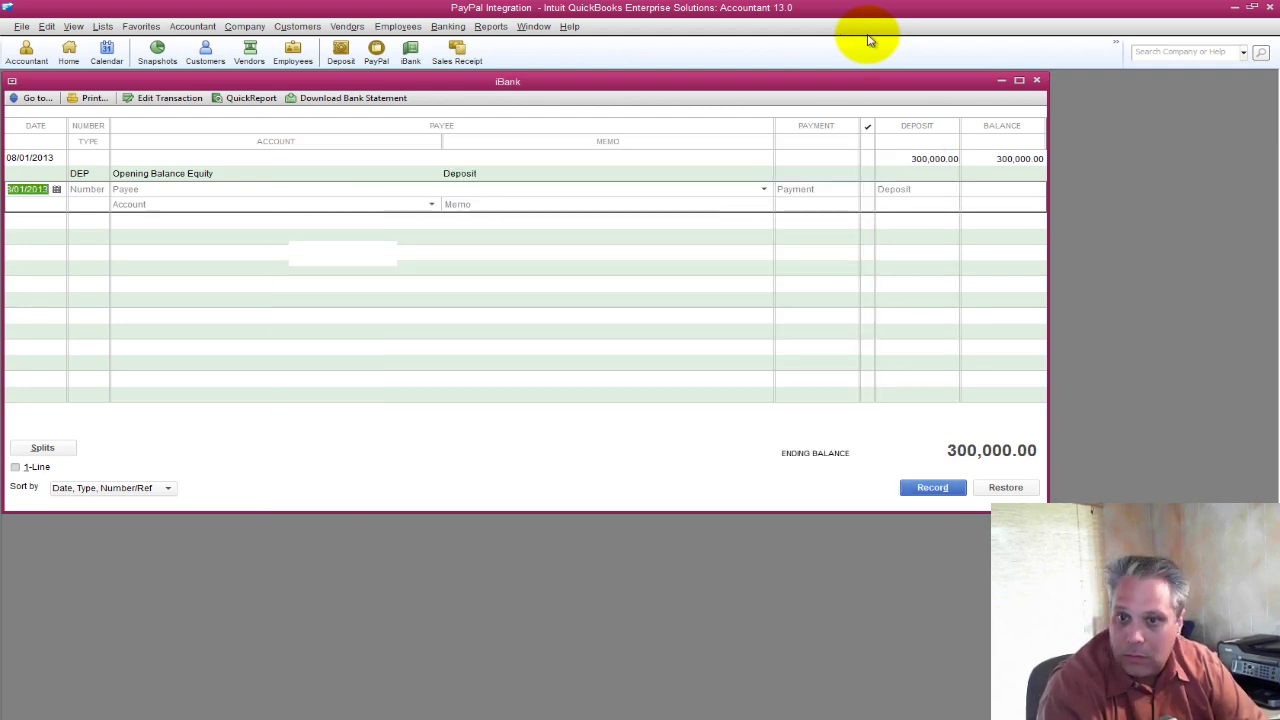
Shade recorded row 64 green, move to row 65's sale, and close the iBank register.
key("alt+Tab")
key("Home")
key("shift+Right")
key("shift+Right")
key("shift+Right")
key("shift+Right")
key("shift+Right")
key("shift+Right")
key("shift+Right")
key("shift+Right")
key("shift+Right")
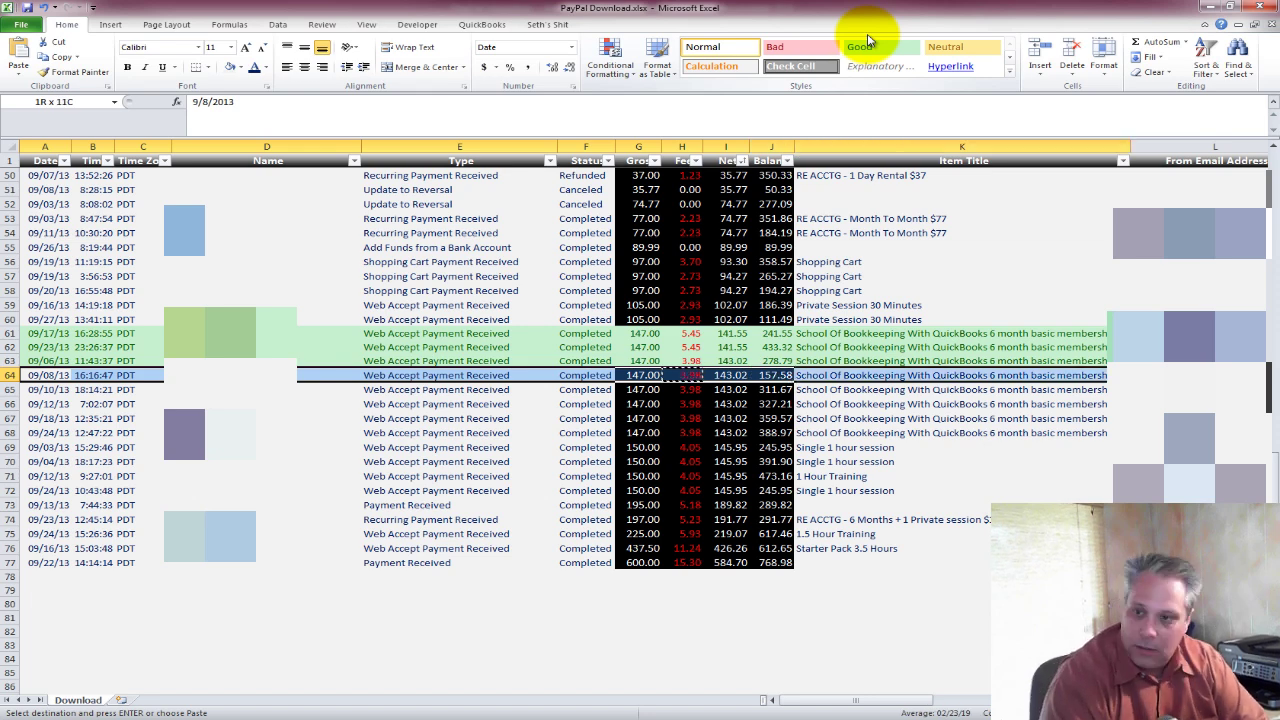
left_click(880, 46)
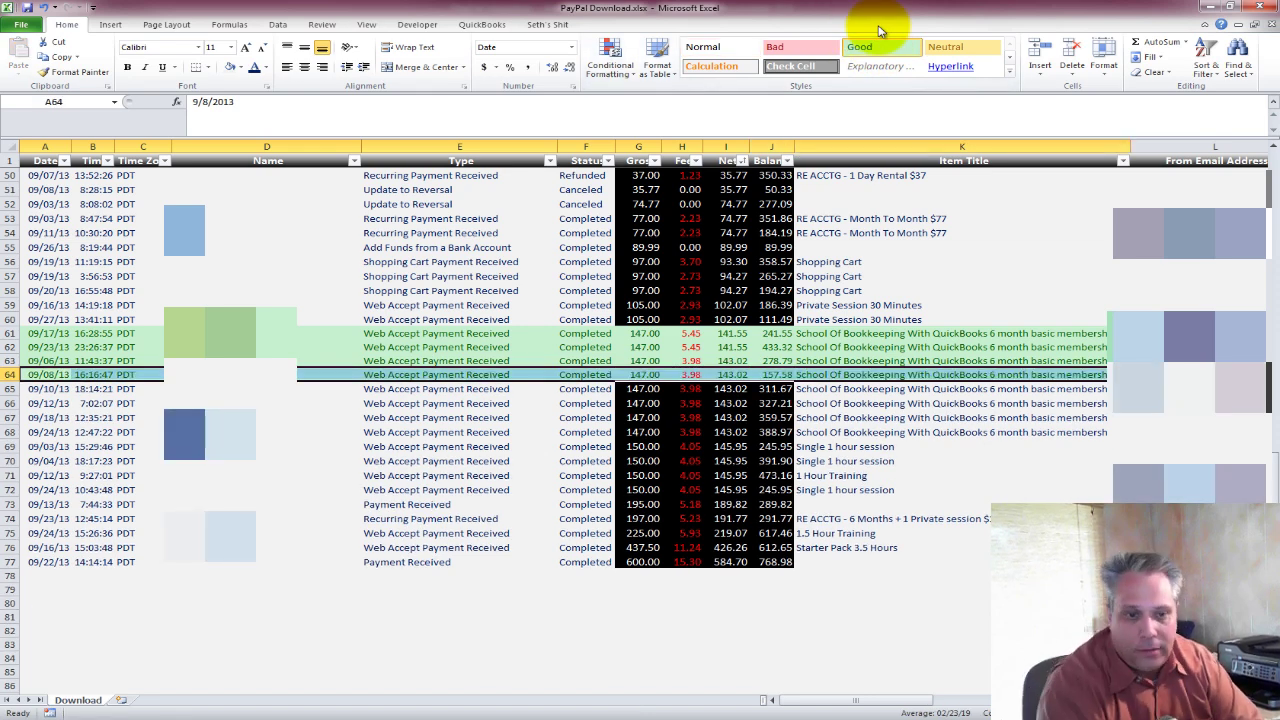
key("Down")
key("Right")
key("Right")
key("Right")
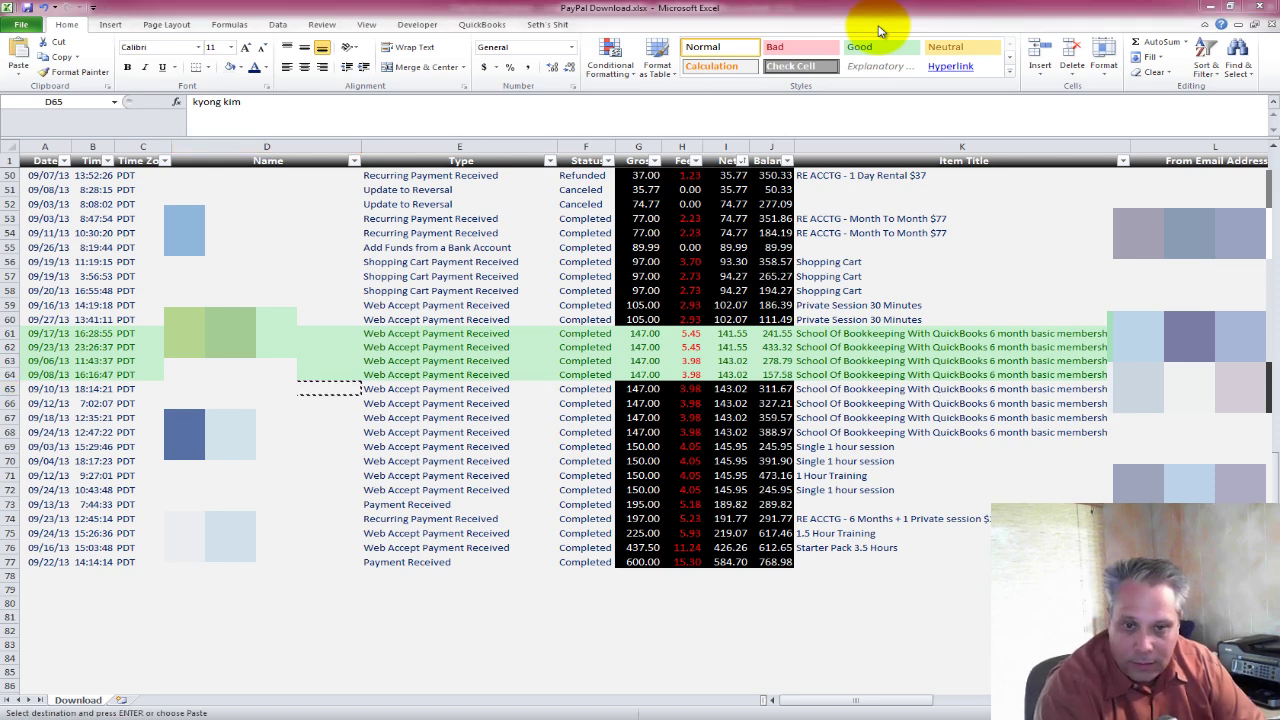
key("alt+Tab")
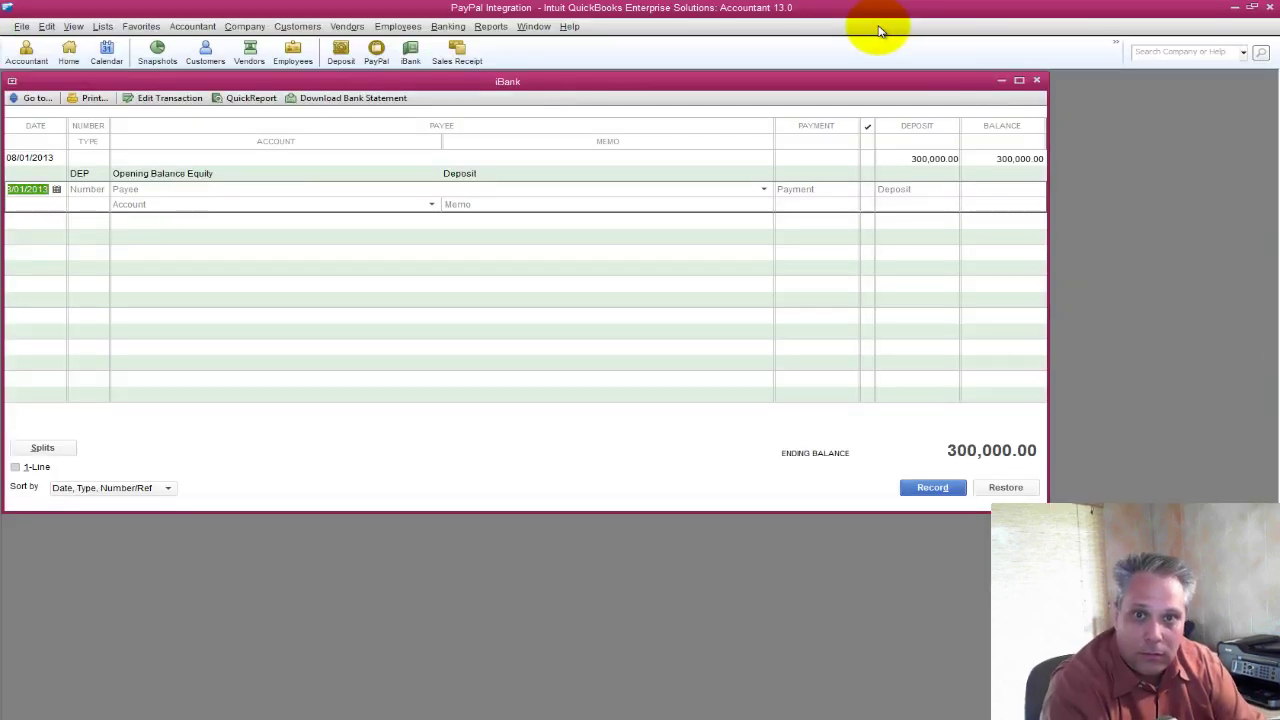
key("Escape")
Open the PayPal register, shift it right and narrow it, then restore QuickBooks full-screen.
left_click(376, 52)
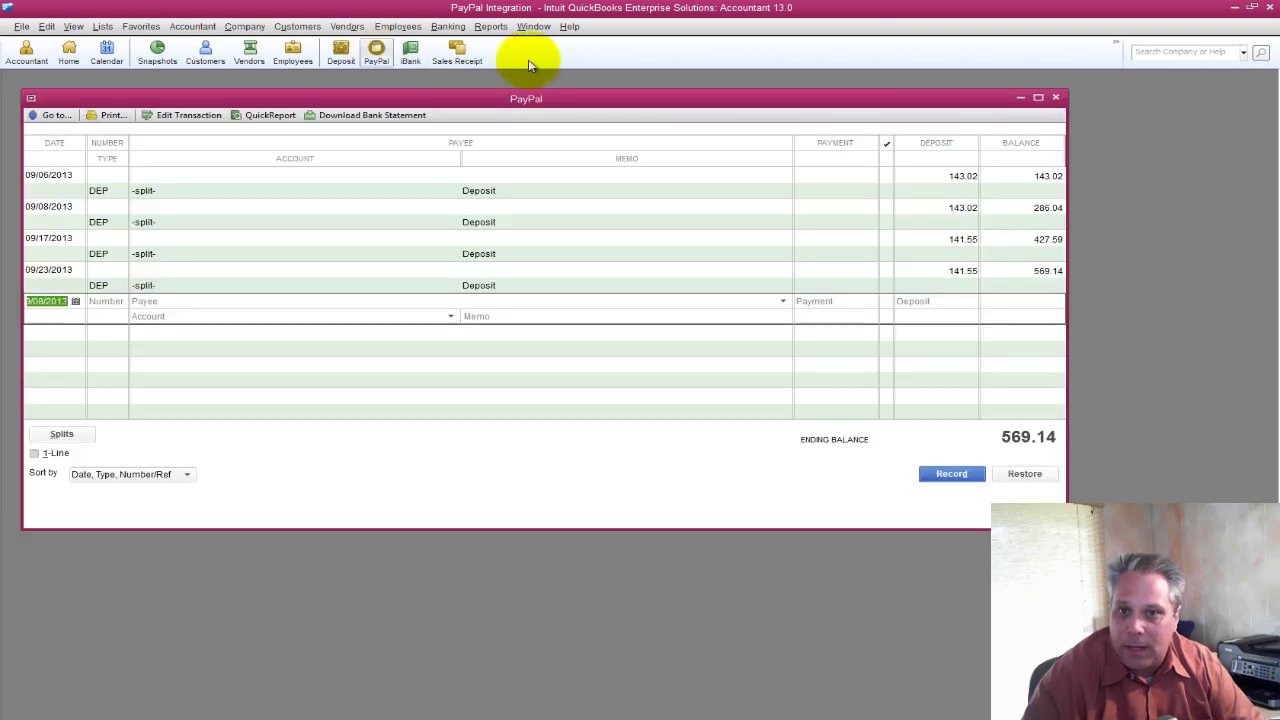
left_click_drag(889, 100, 1090, 96)
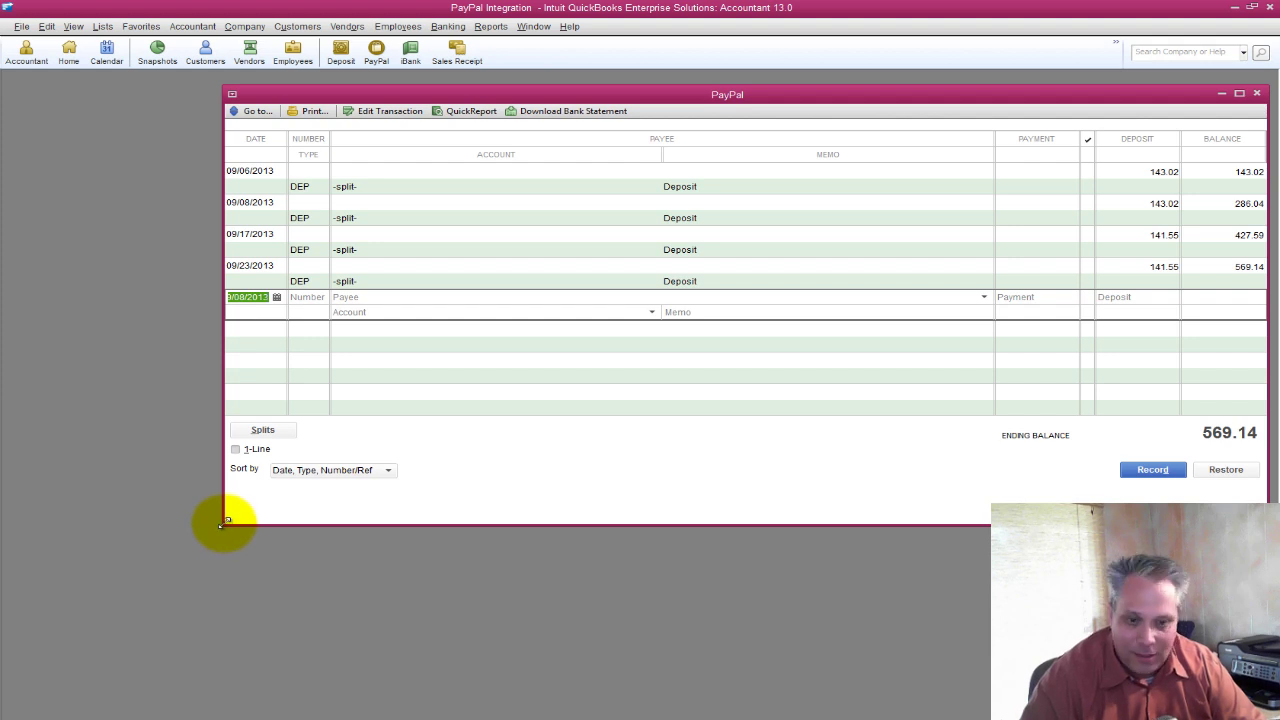
left_click_drag(224, 522, 348, 538)
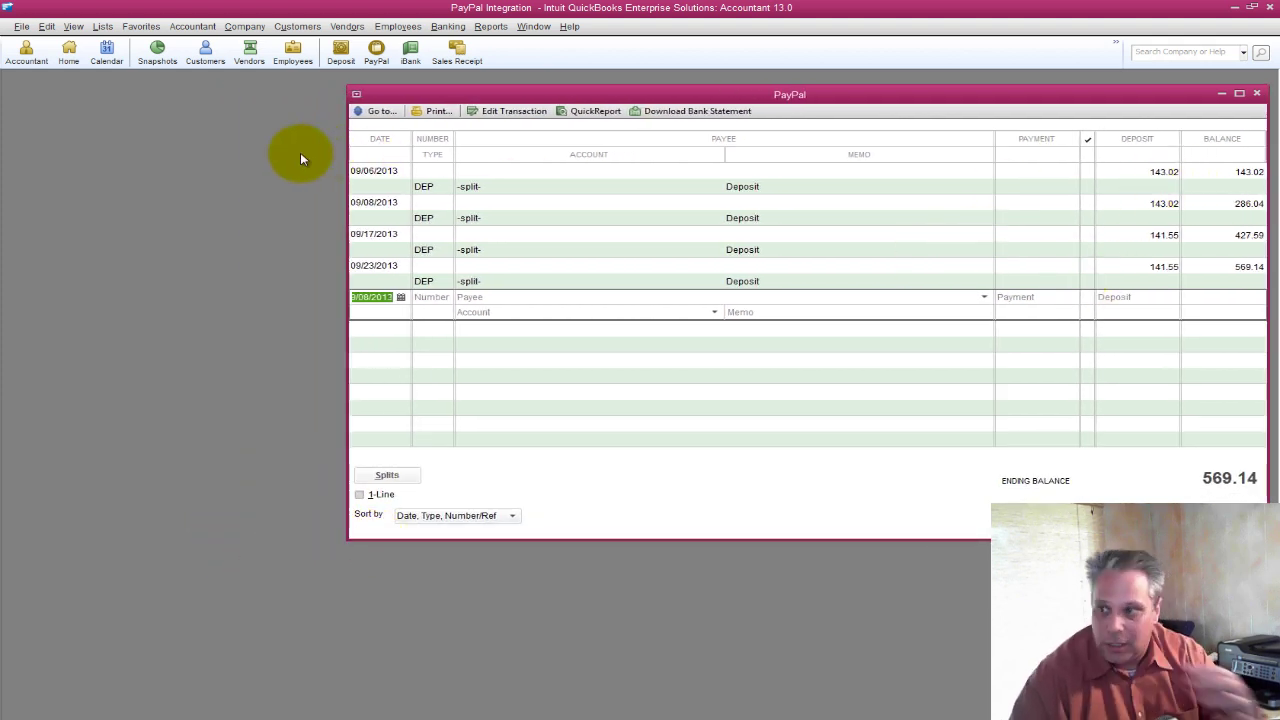
double_click(338, 8)
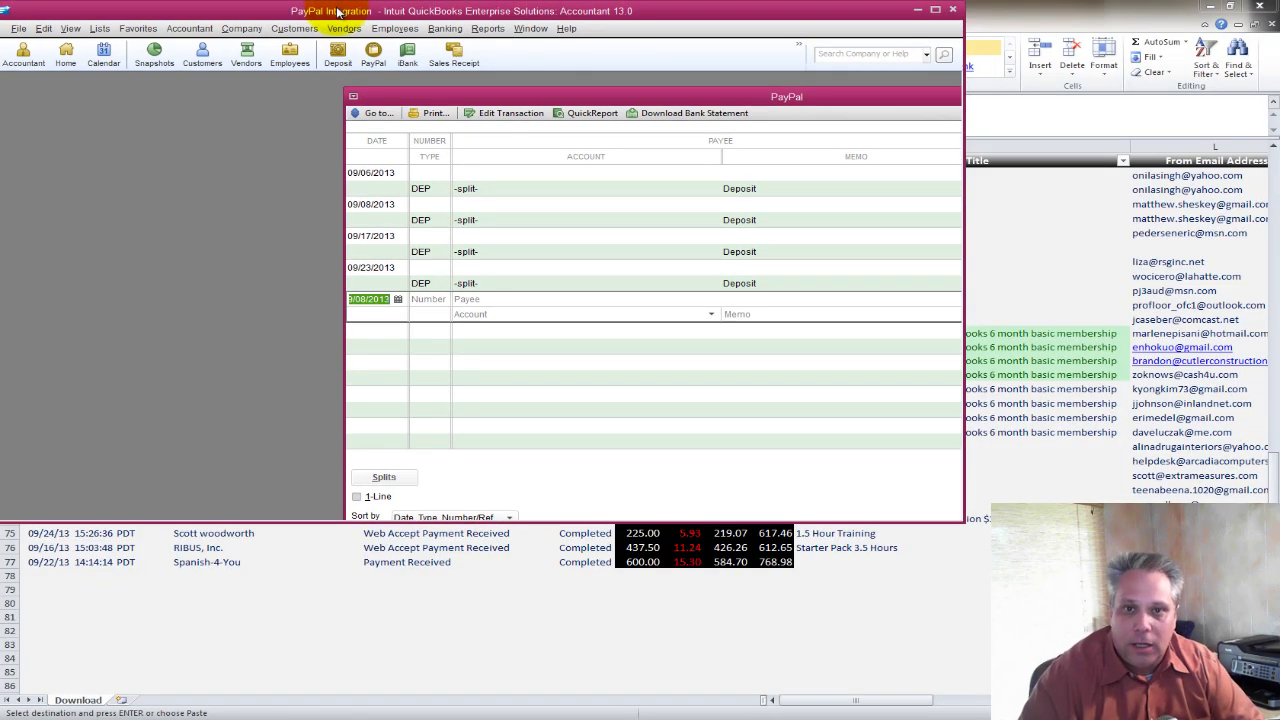
left_click_drag(338, 10, 385, 7)
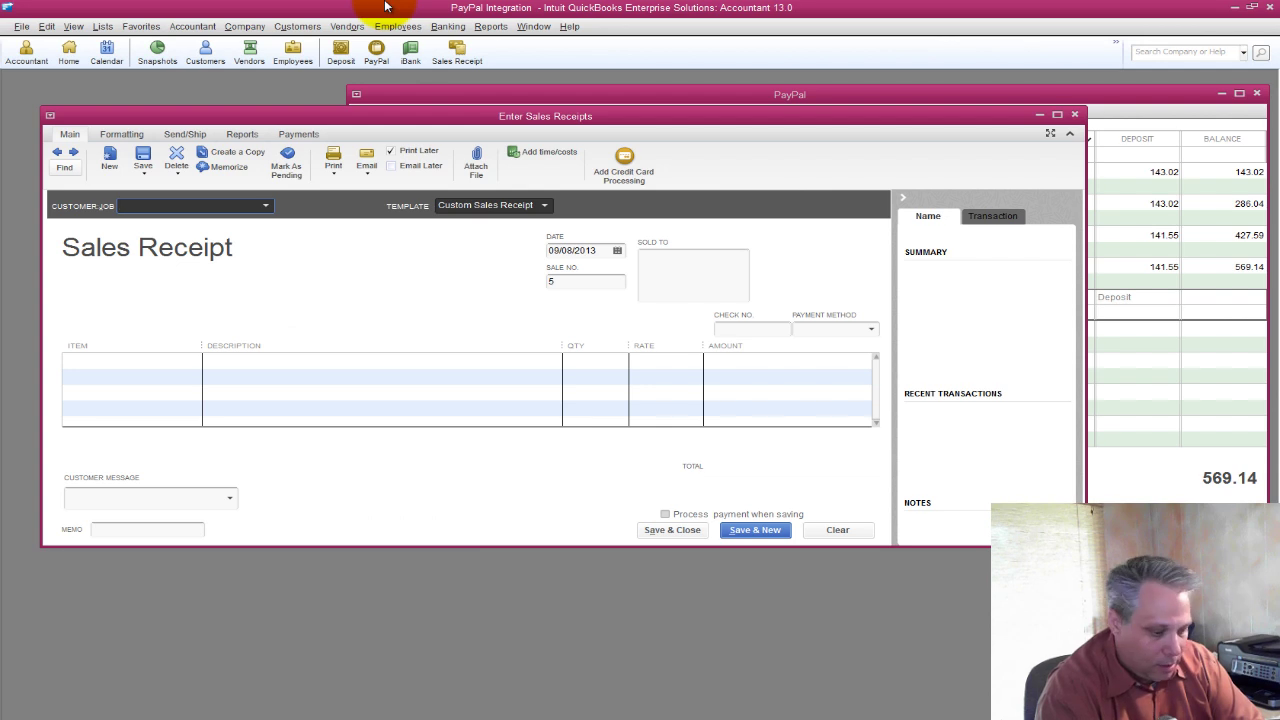
Quick Add the row 65 buyer as a new customer with their email from the sheet.
key("Tab")
key("alt+s")
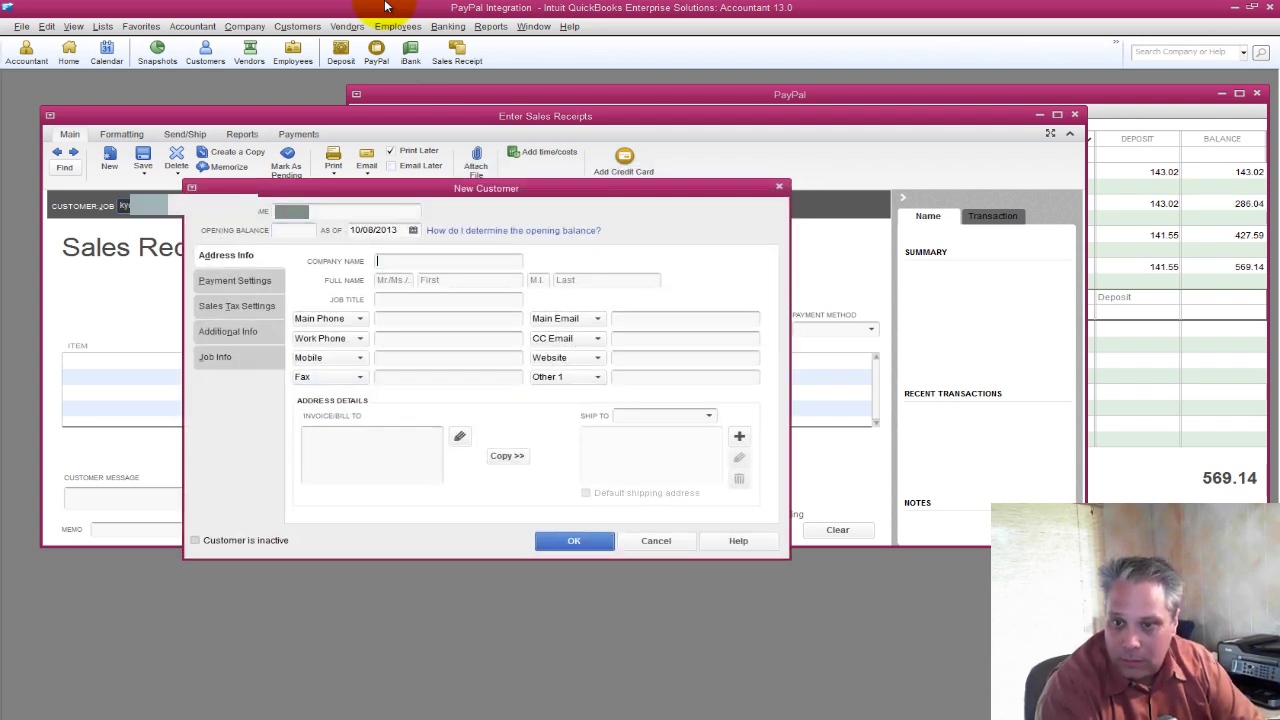
key("Tab")
key("Tab")
key("Tab")
key("Tab")
key("Tab")
key("Tab")
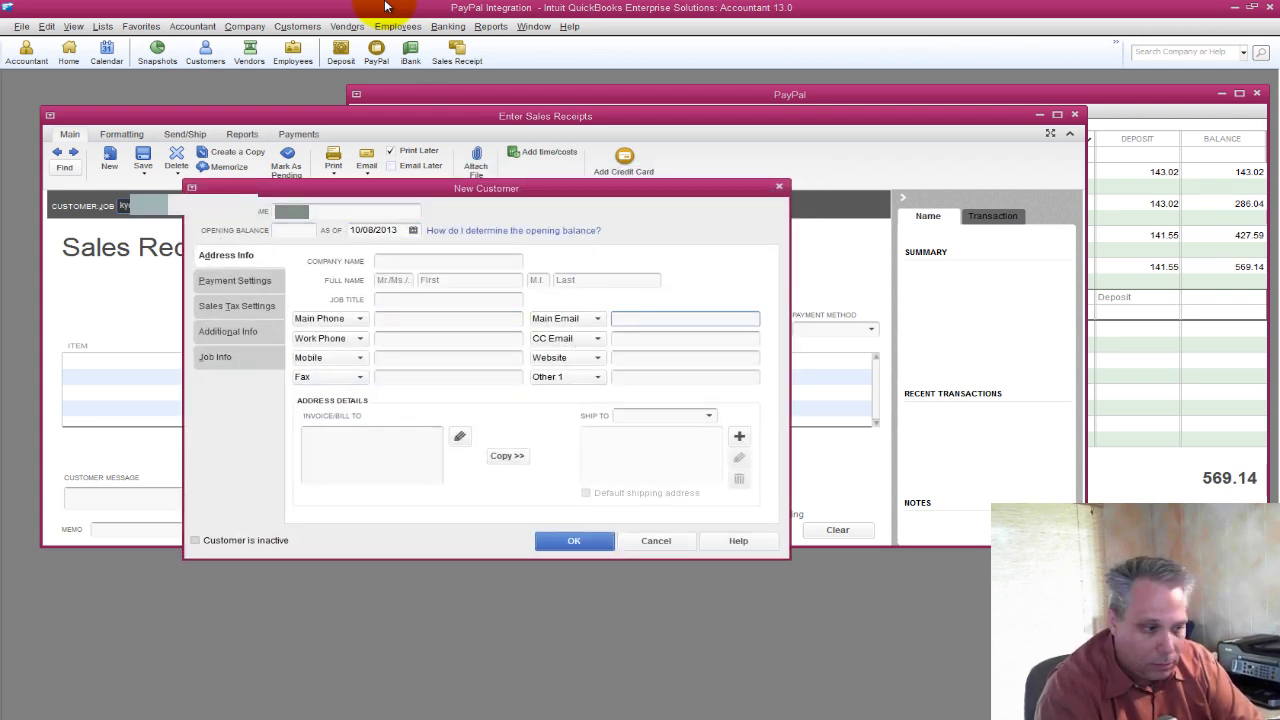
key("alt+Tab")
key("Right")
key("Right")
key("Right")
key("Right")
key("Right")
key("Right")
key("Right")
key("Right")
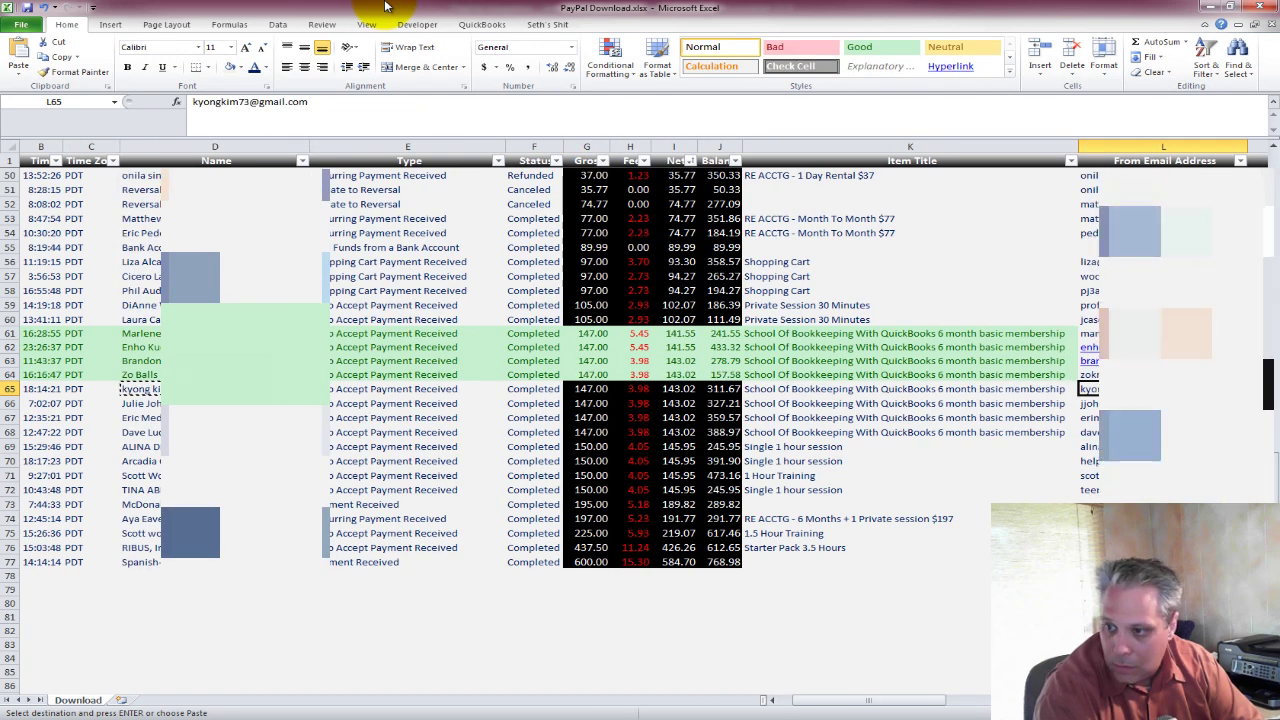
key("F2")
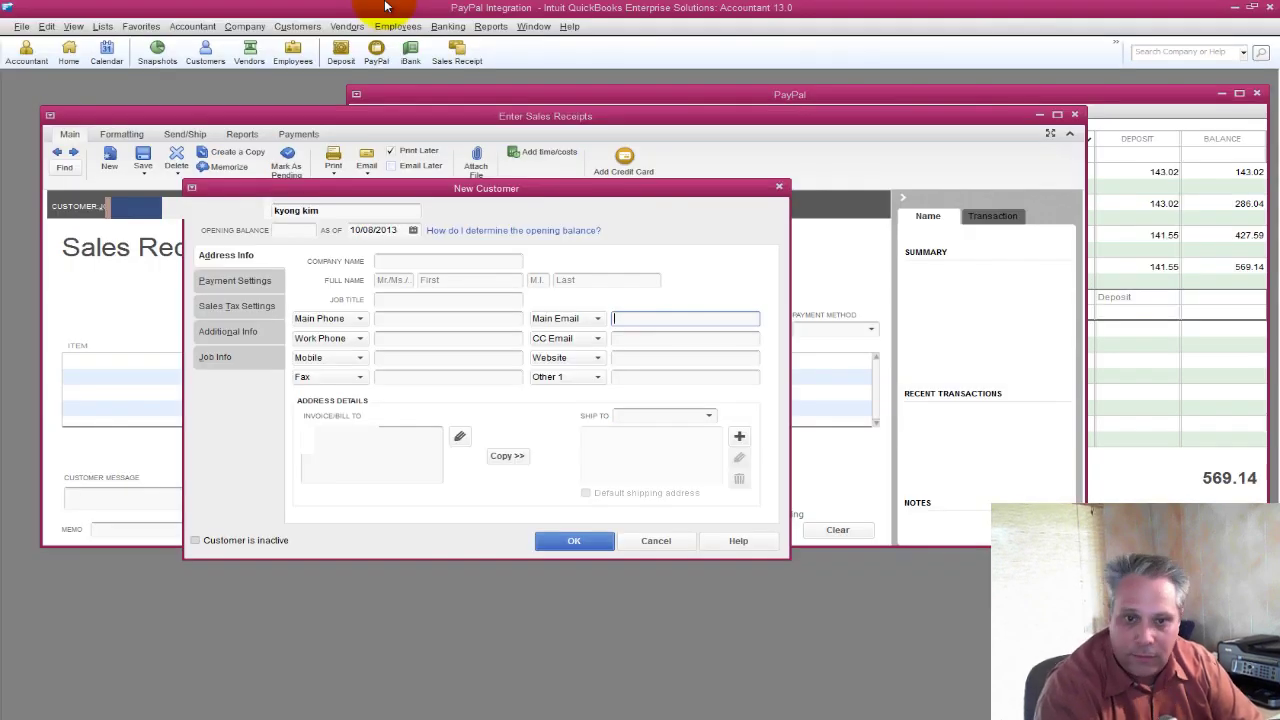
key("Return")
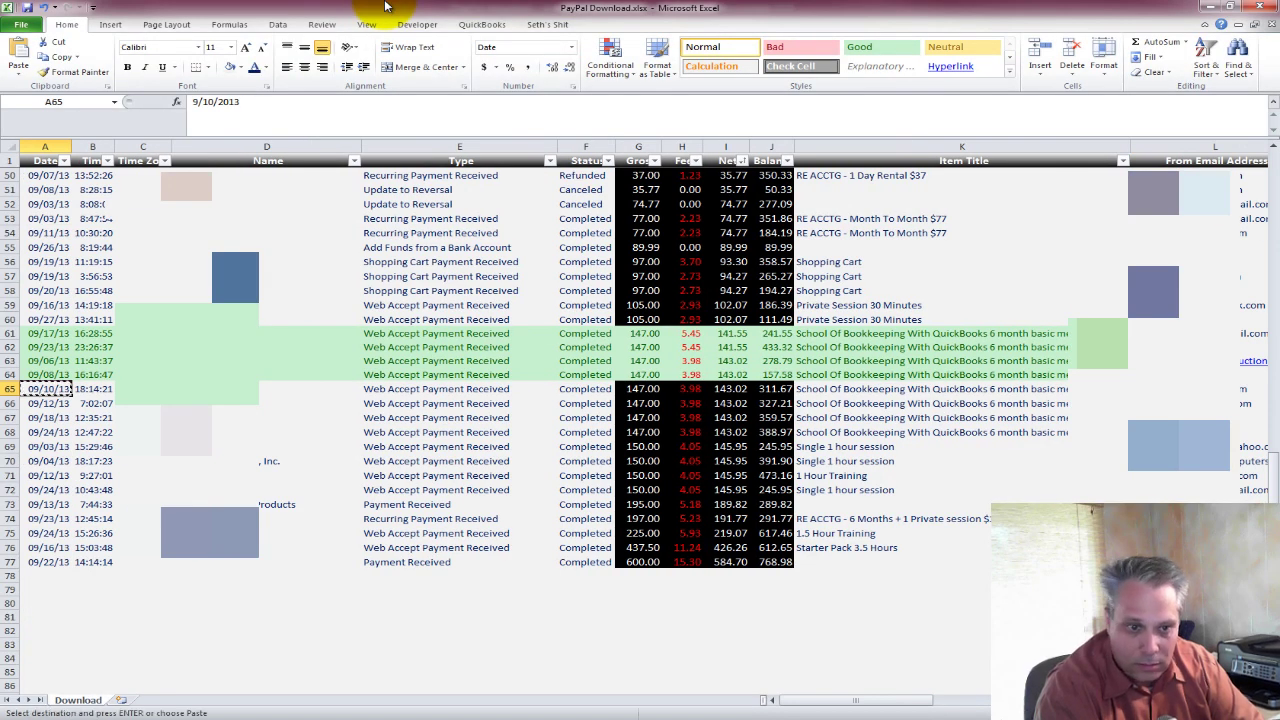
key("alt+Tab")
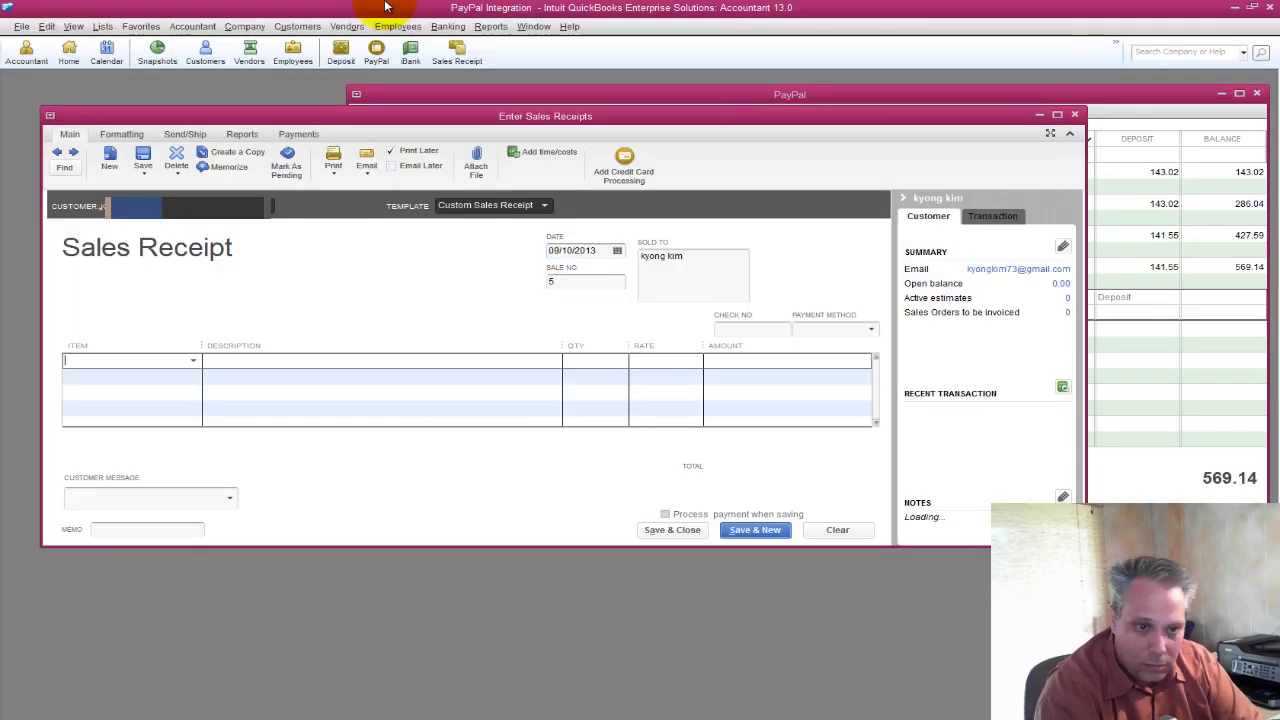
Add item School Of Bookkeeping at rate 147 and save the sales receipt.
key("alt+Tab")
key("Right")
key("Right")
key("Right")
key("Right")
key("Right")
key("alt+Tab")
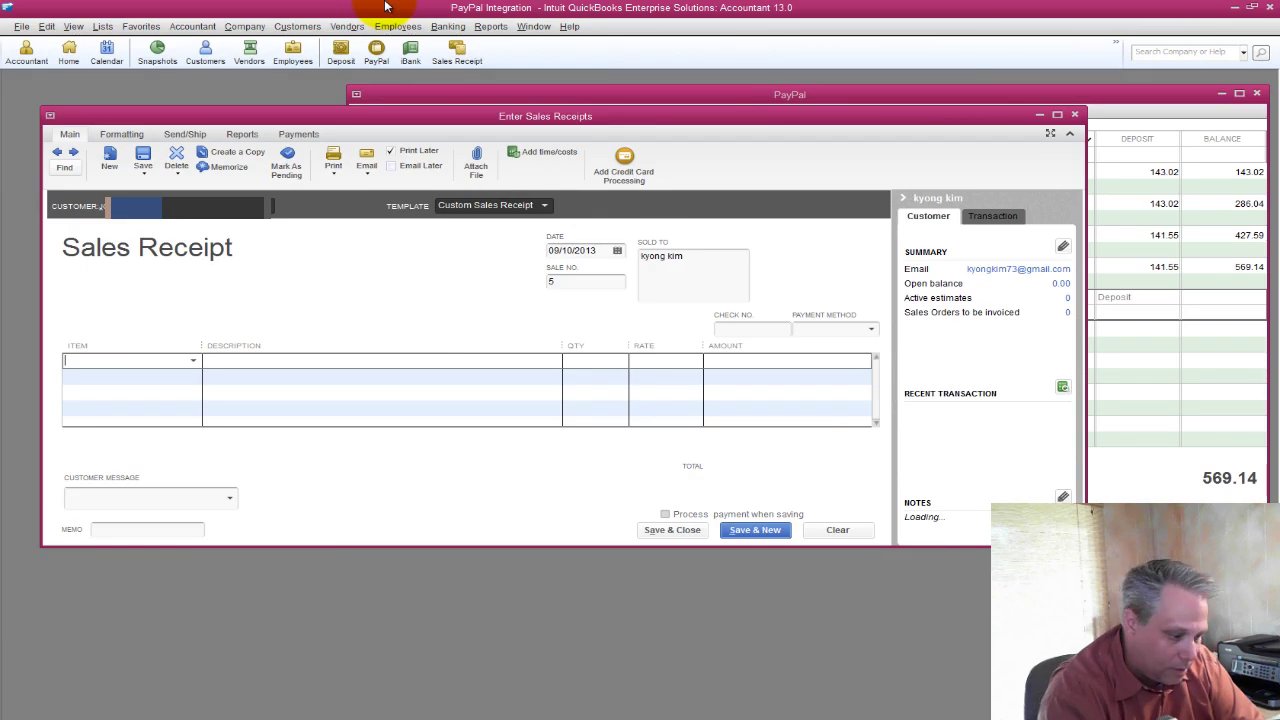
type("sch")
key("Tab")
key("Tab")
key("Tab")
type("147")
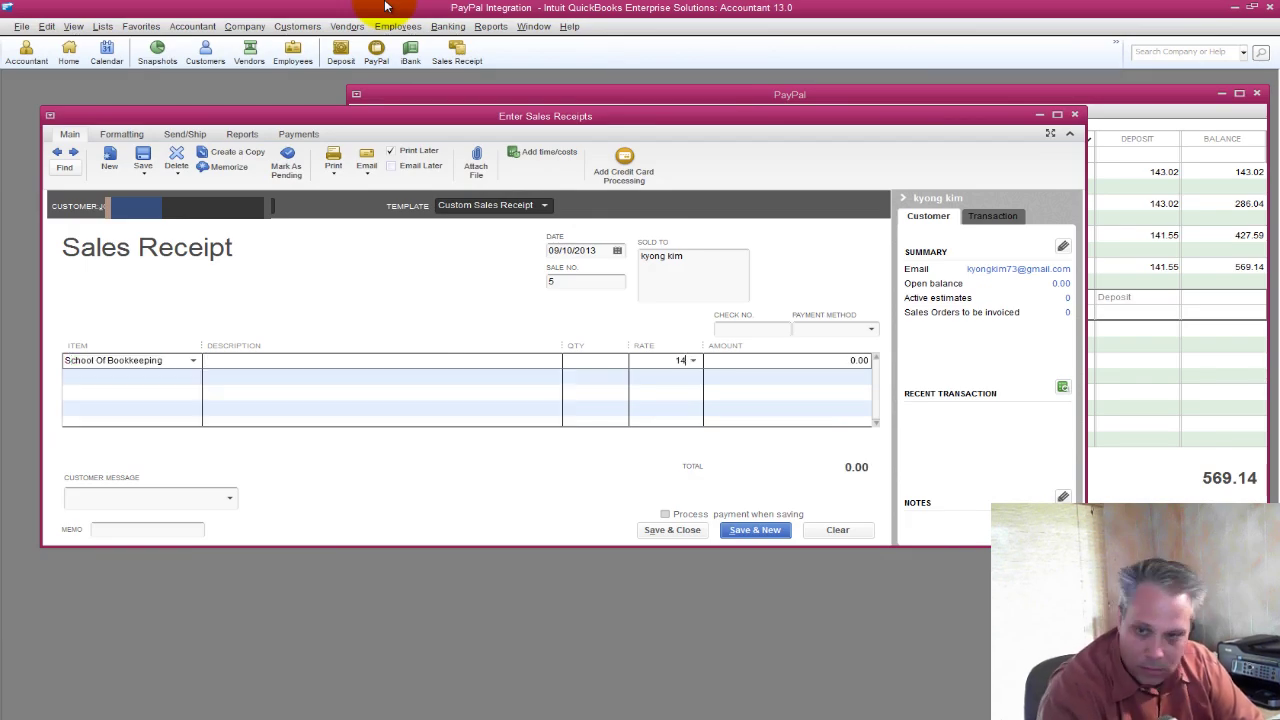
key("Tab")
key("alt+a")
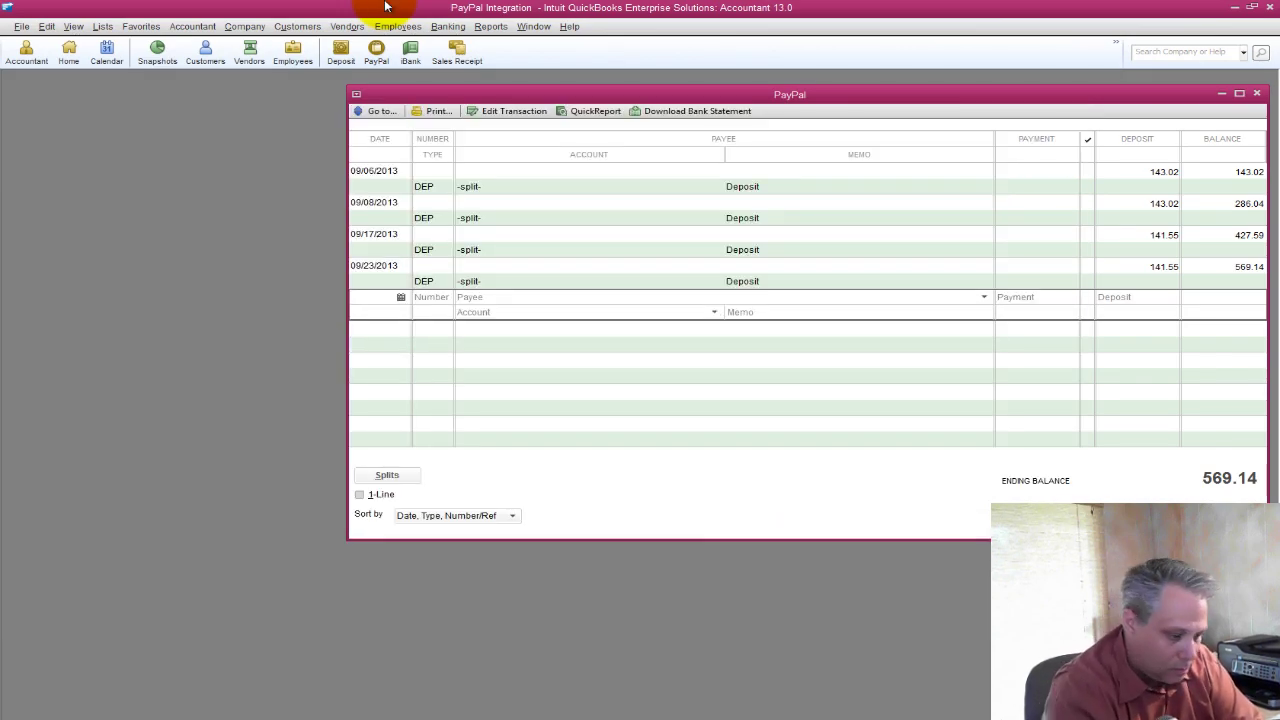
Start a deposit of the 147.00 payment with a Paypal line to Credit Card Processing Fees.
key("alt+b")
key("d")
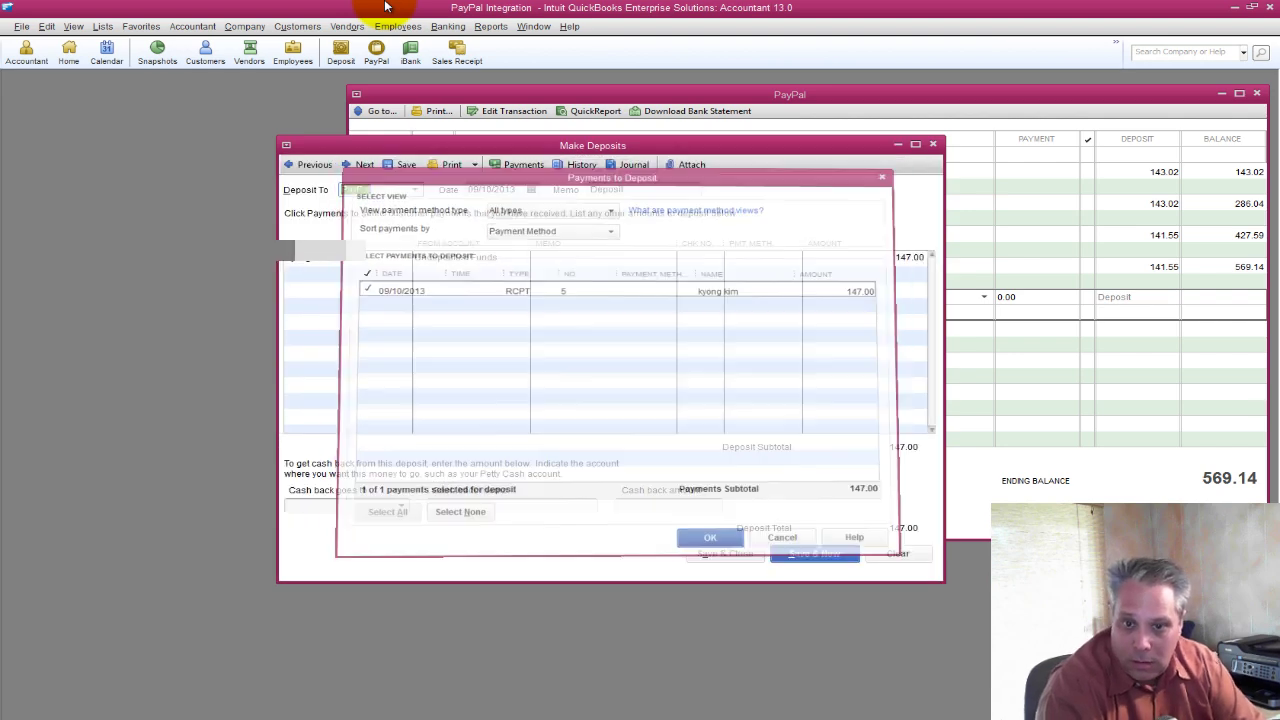
key("Tab")
key("Tab")
key("Tab")
key("Down")
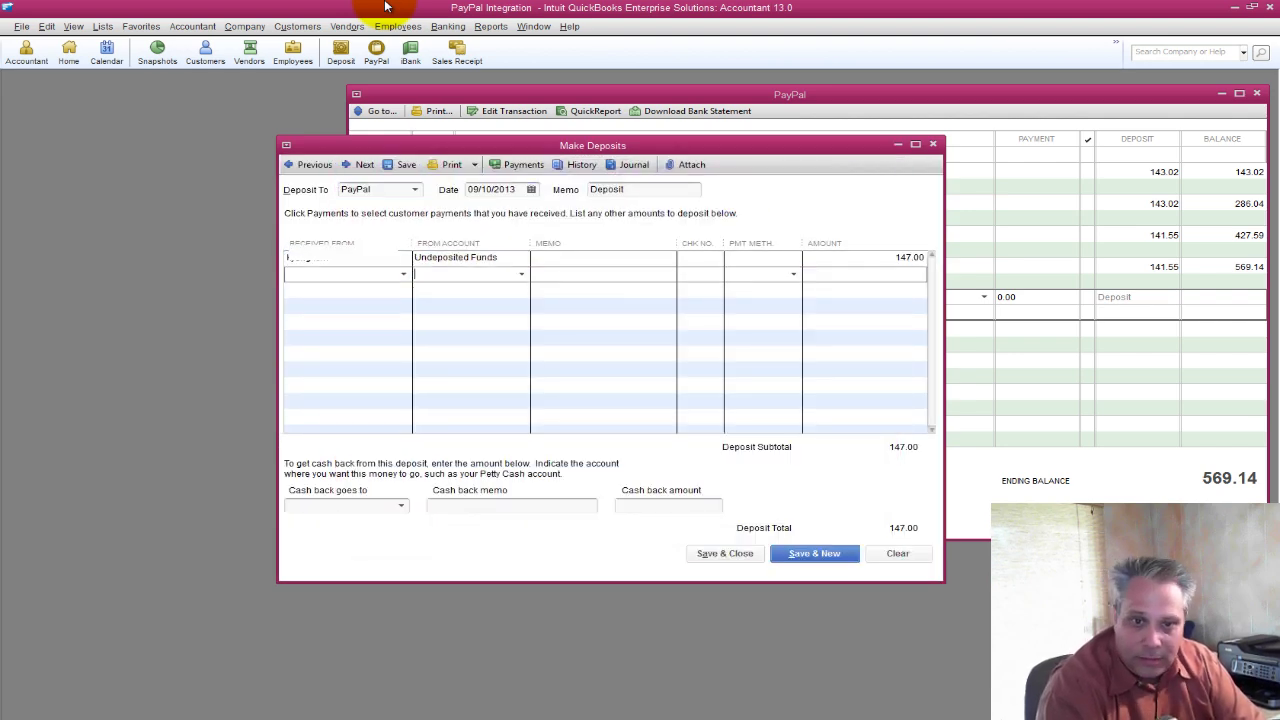
type("pal")
key("Tab")
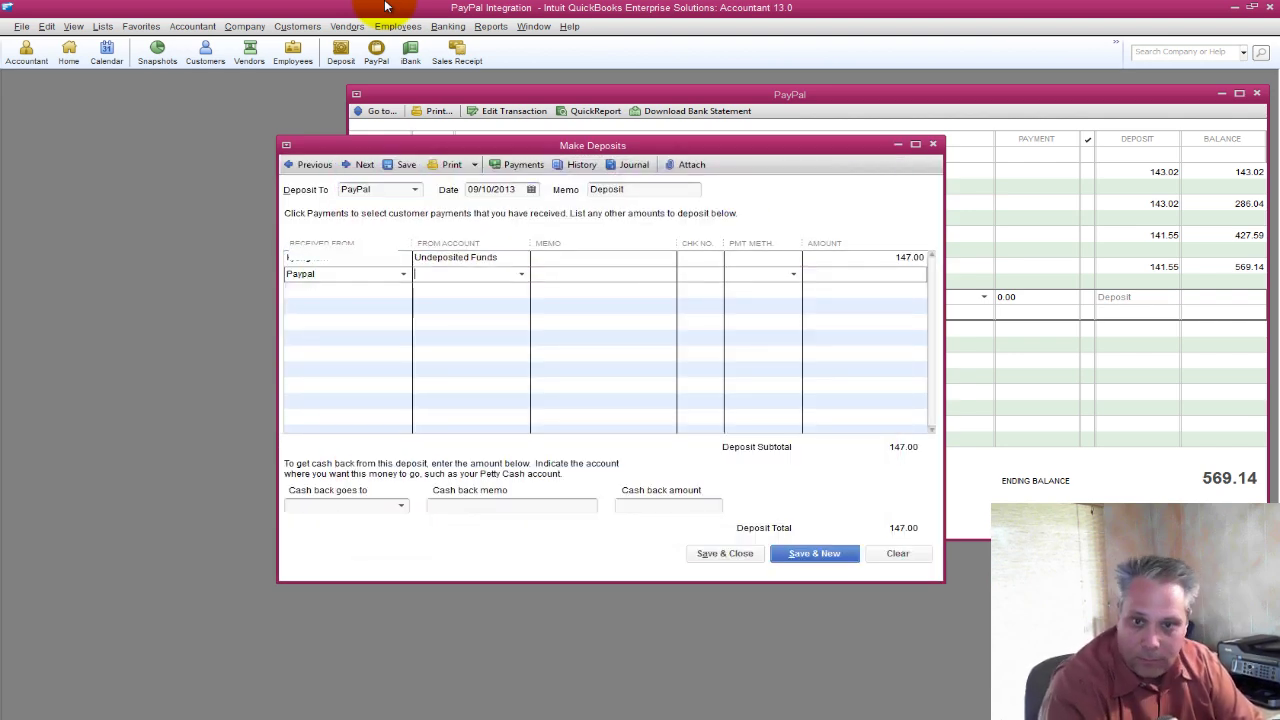
type("cr")
key("Tab")
key("Tab")
key("Tab")
key("Tab")
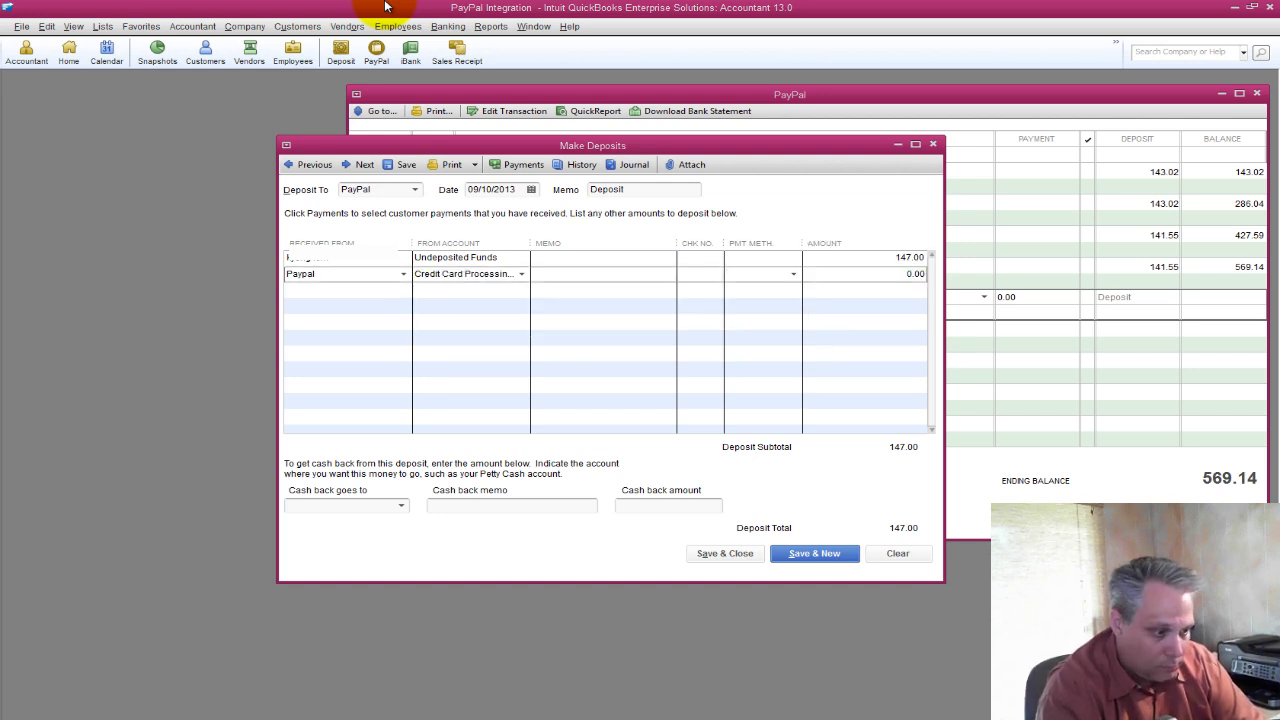
Enter the -3.98 fee from cell H65 so the deposit totals 143.02, and save it.
key("alt+Tab")
key("Right")
key("Left")
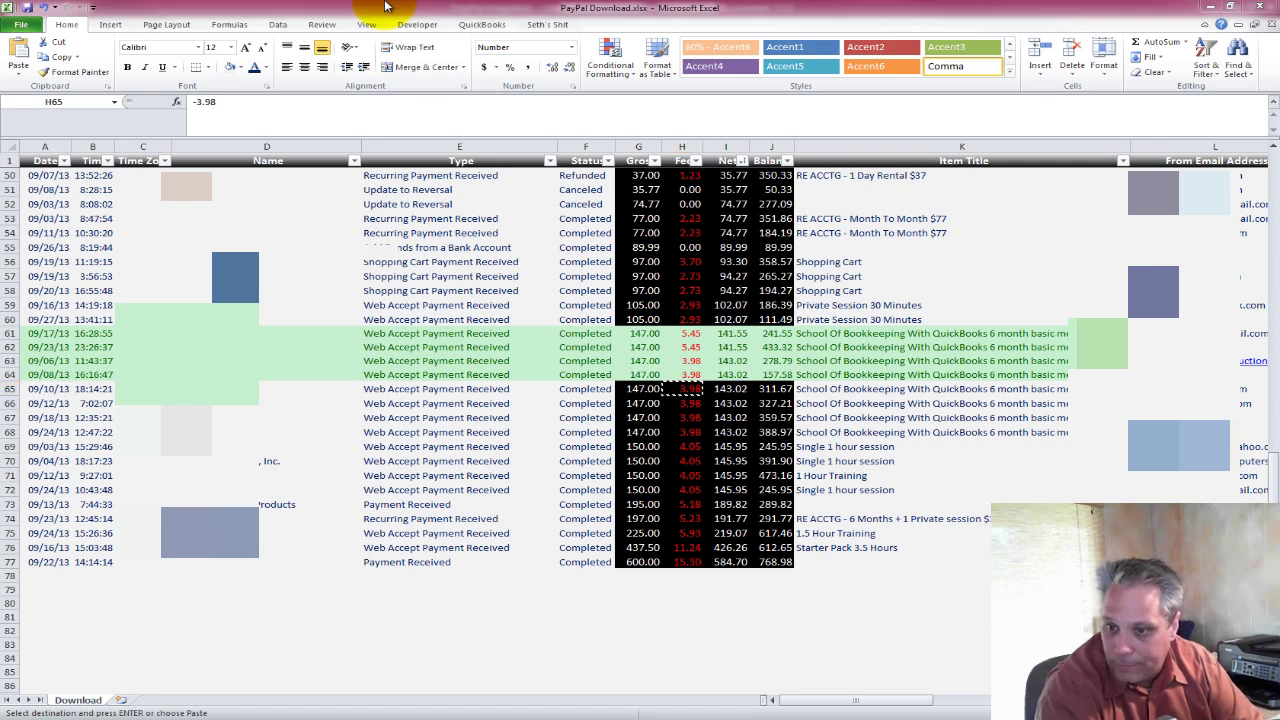
key("alt+Tab")
type("3.98")
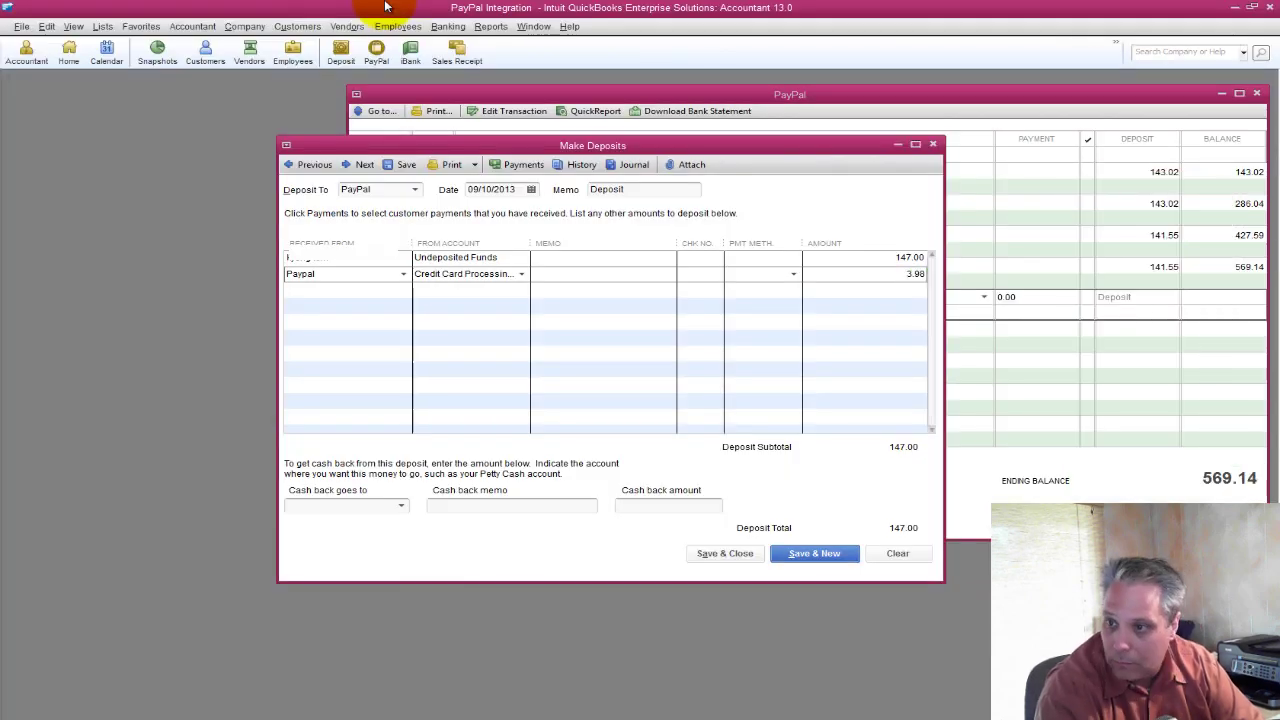
key("Tab")
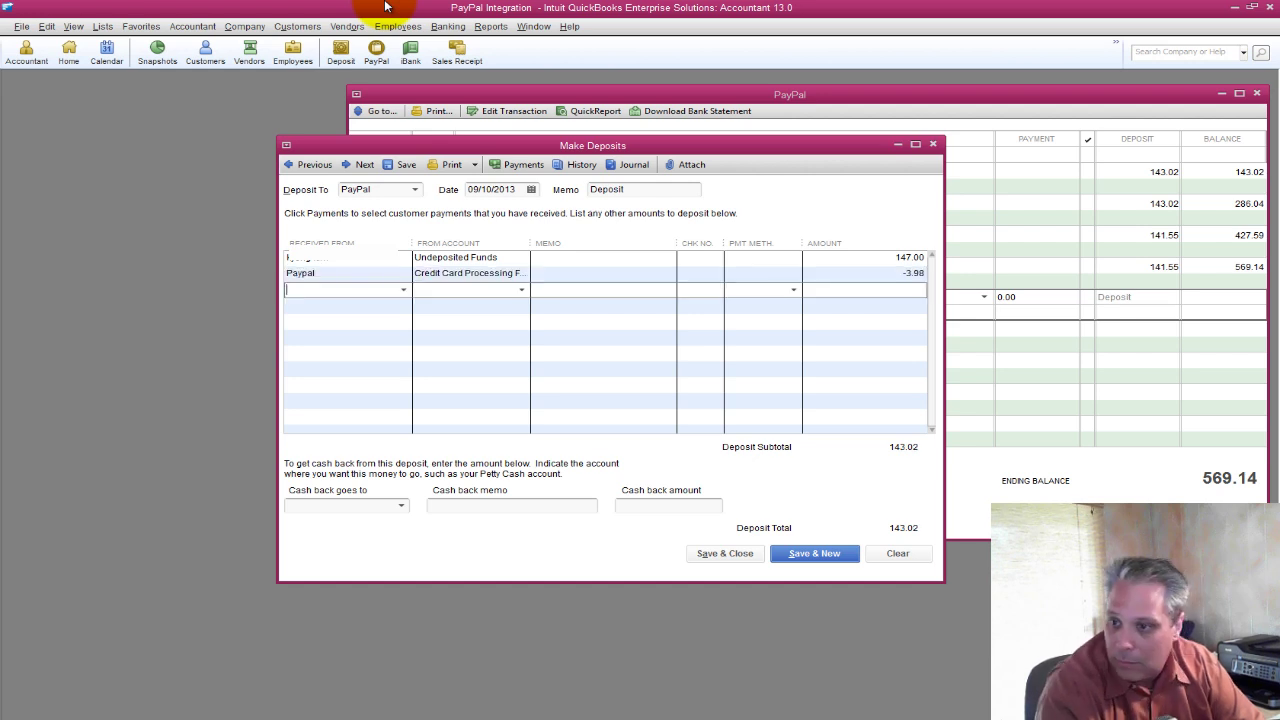
key("alt+a")
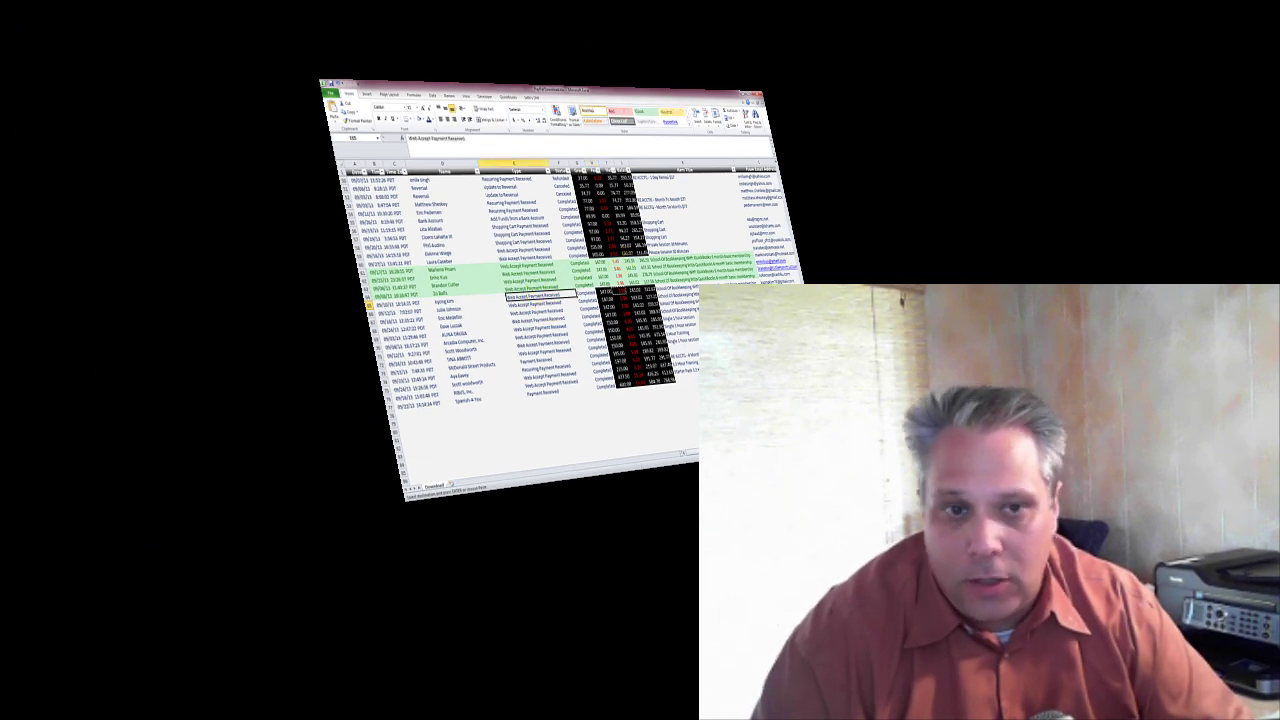
Review the PayPal Download sheet from the Date header to the last row's amount, then go to the browser.
left_click(352, 170)
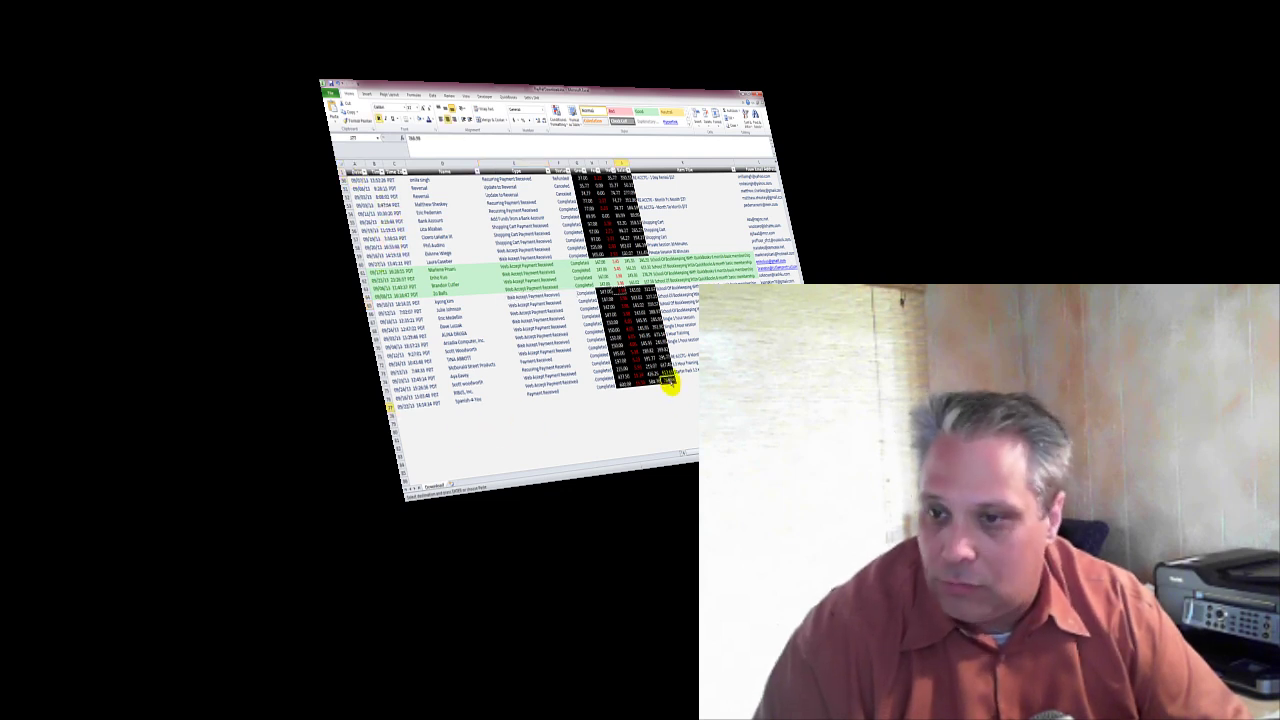
left_click(665, 386)
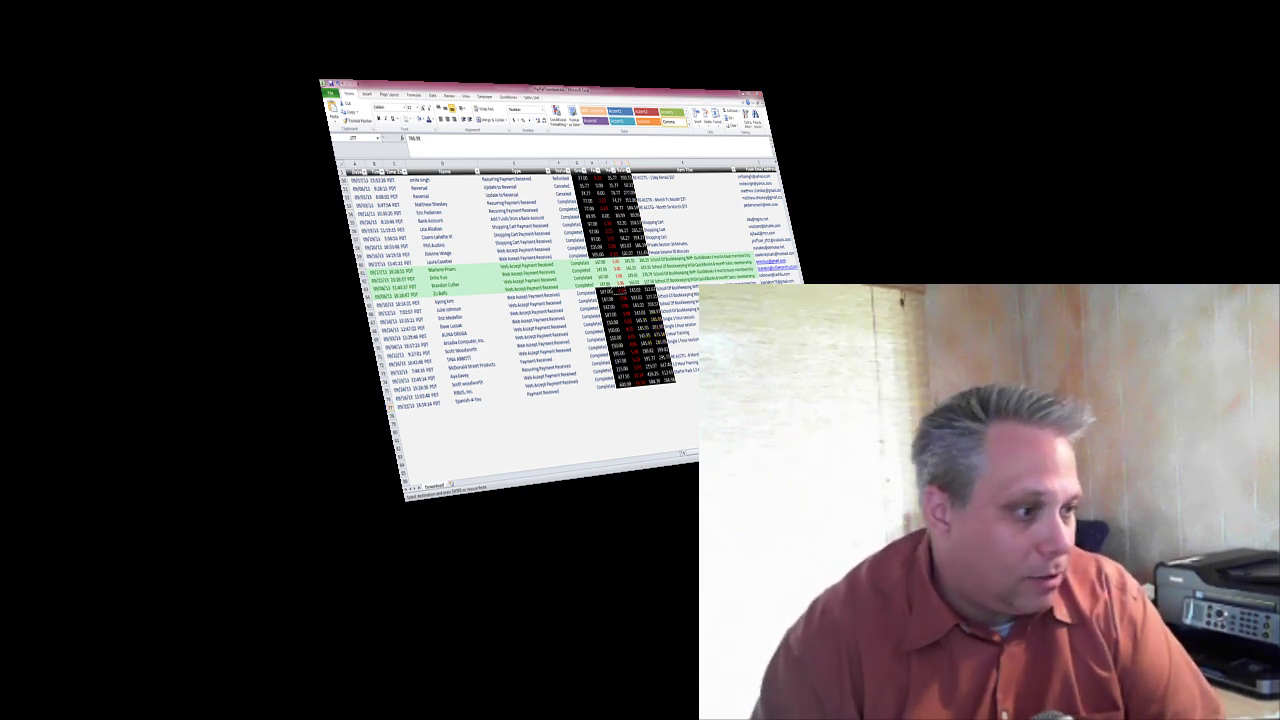
key("alt+Tab")
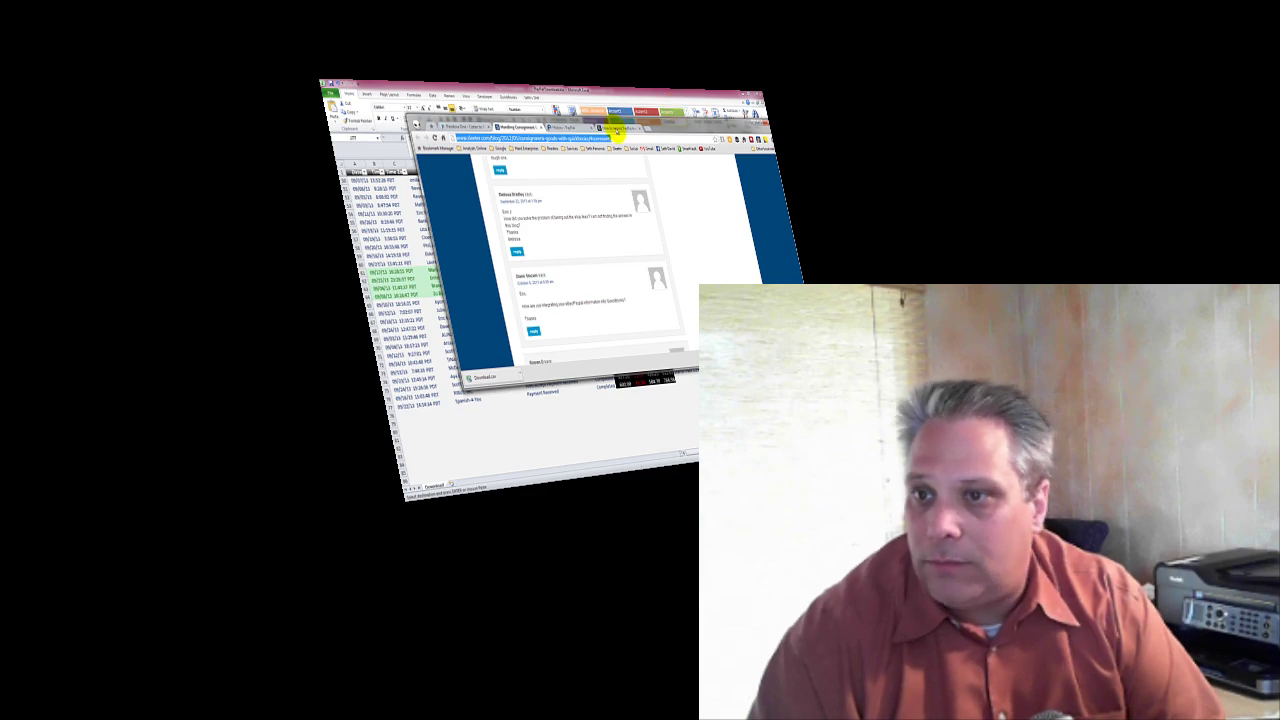
Show the 'How to import PayPal transactions into QuickBooks' blog article from its top.
left_click(609, 128)
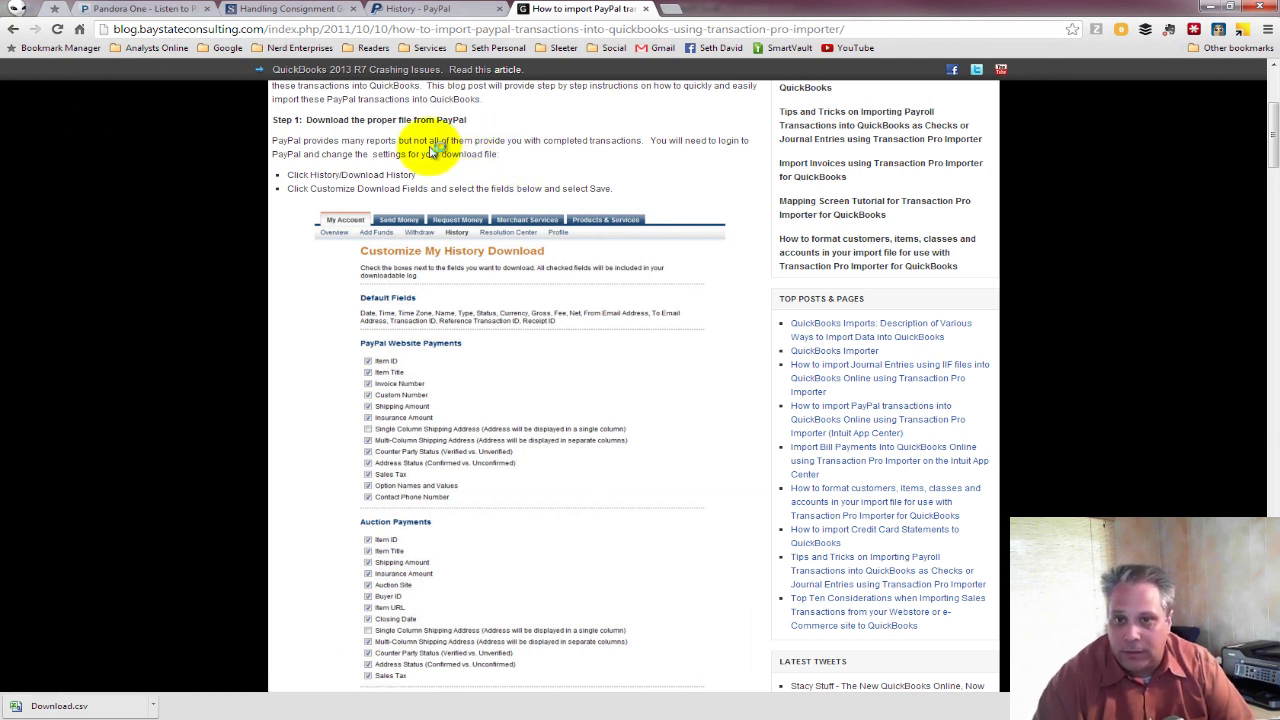
scroll(432, 150, "up", 3)
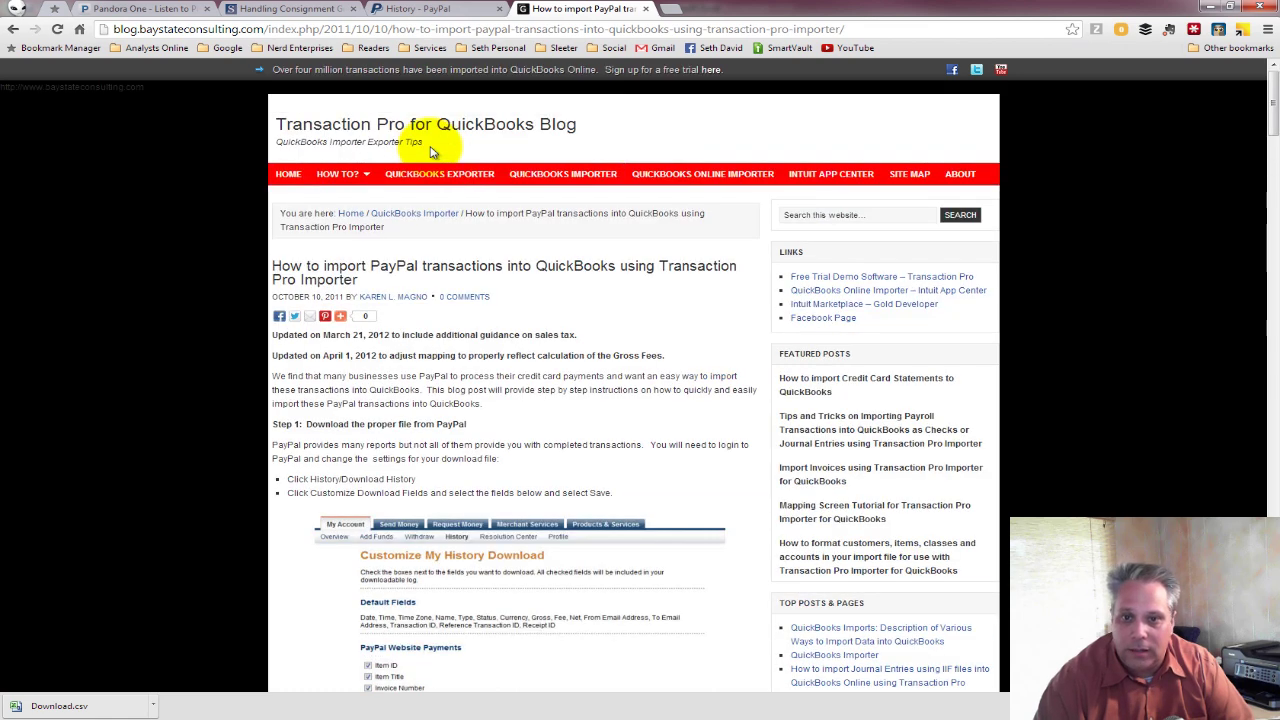